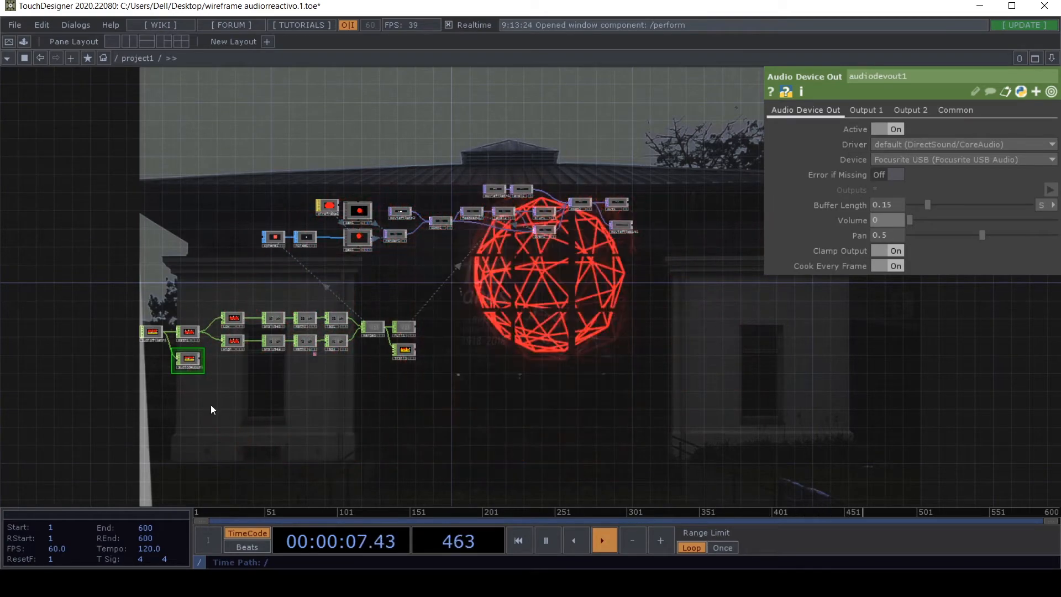
Step: Examine the network's operator groups in turn: the geometry and rendering operators, the audio CHOP chain, and the image compositing chain
scroll(513, 380, "up", 2)
left_click_drag(530, 385, 692, 382)
left_click_drag(556, 404, 390, 427)
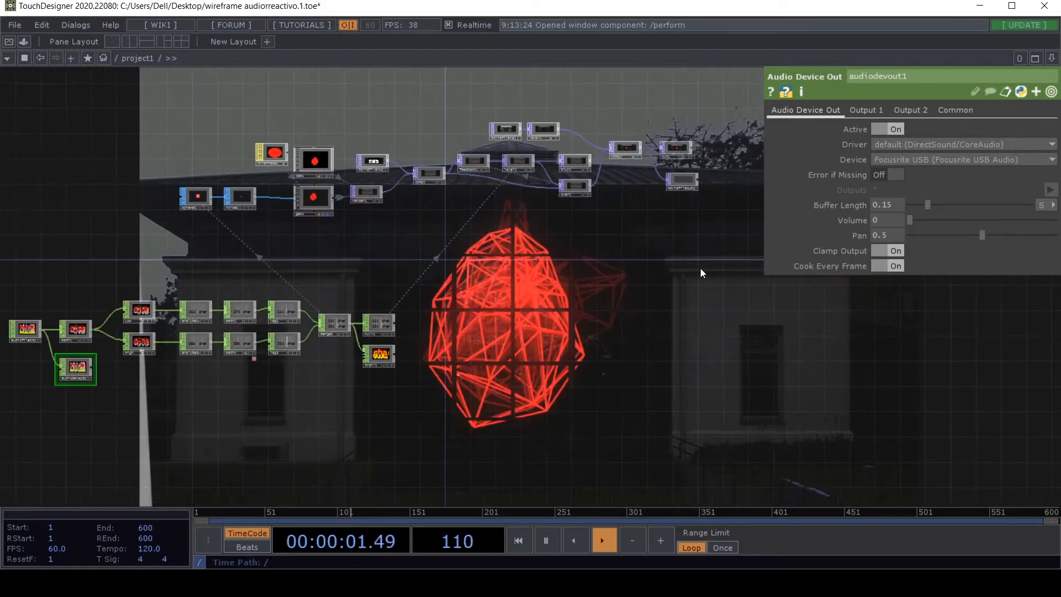
left_click_drag(701, 268, 625, 309)
right_click_drag(679, 283, 287, 134)
left_click_drag(315, 200, 511, 194)
left_click_drag(382, 252, 497, 241)
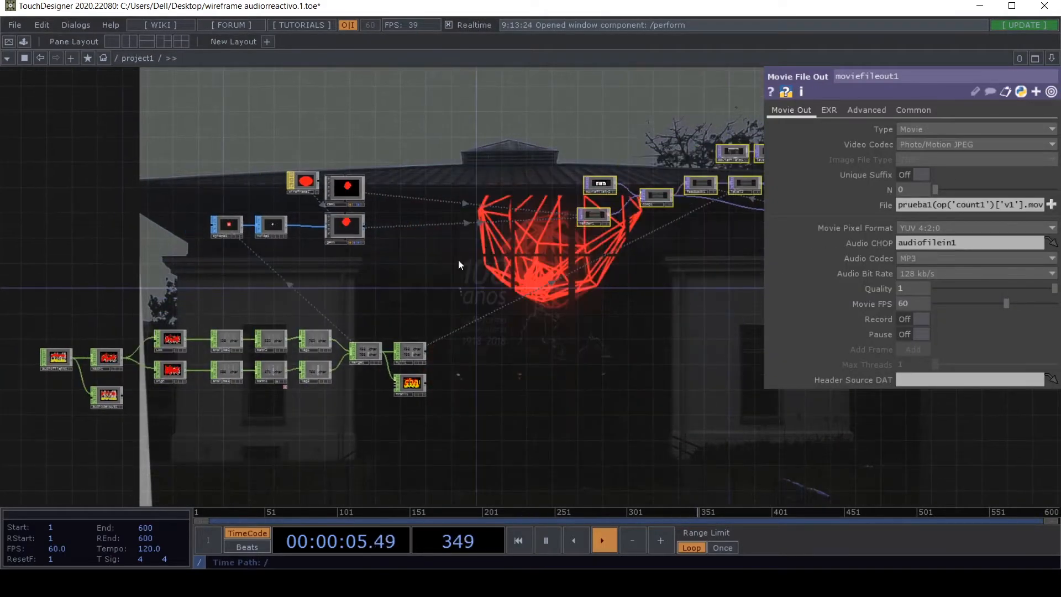
right_click_drag(433, 271, 195, 141)
left_click_drag(407, 447, 436, 377)
right_click_drag(504, 396, 35, 241)
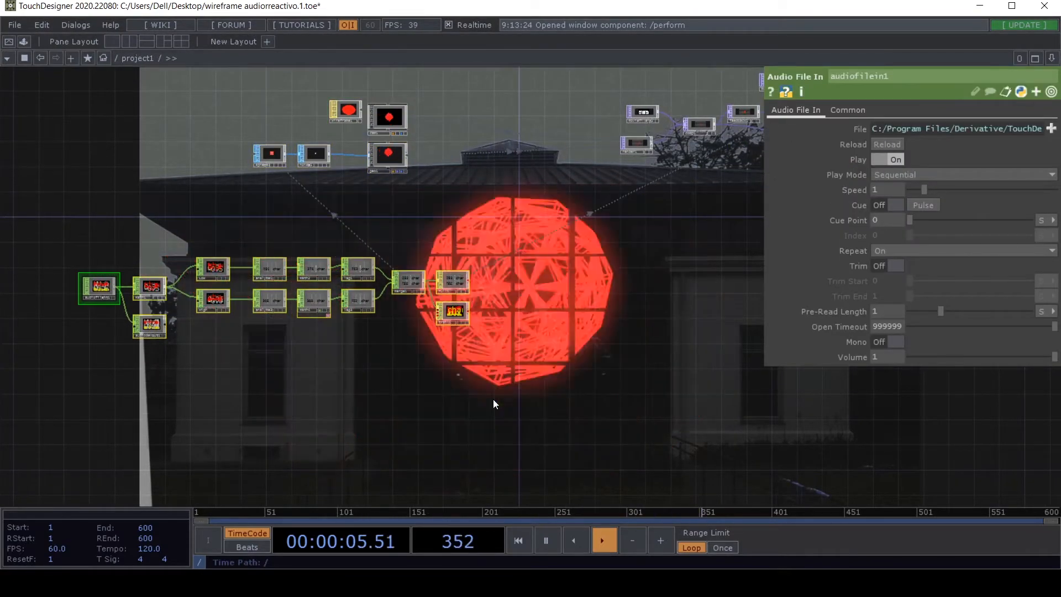
left_click_drag(616, 394, 457, 374)
left_click_drag(763, 211, 612, 355)
right_click_drag(684, 314, 278, 184)
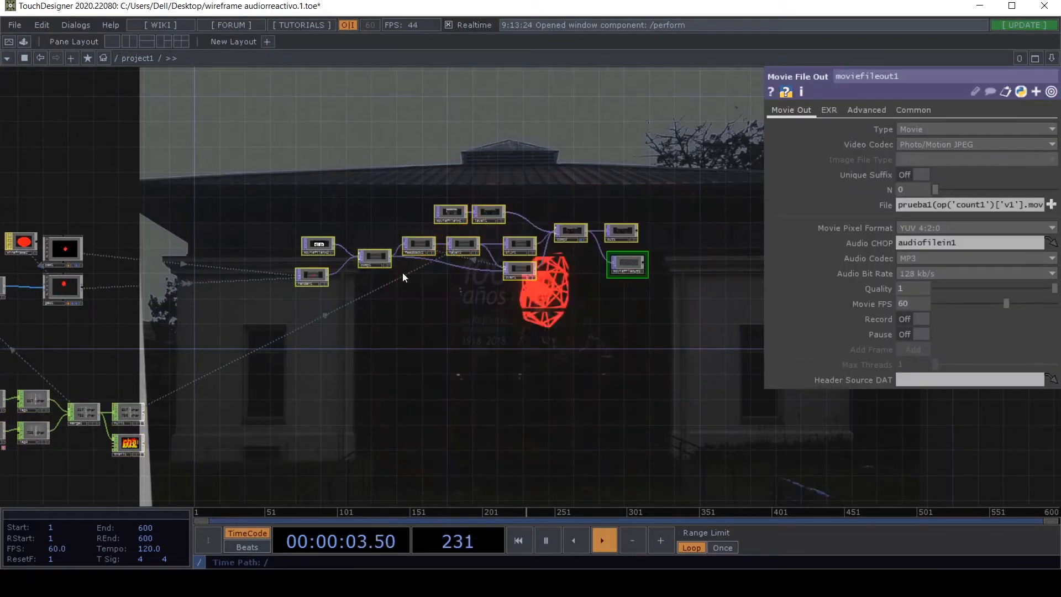
Step: Examine the TOP compositing chain from moviefilein2 and render1 through the feedback, level, blur and comp2 operators to moviefileout1
scroll(440, 286, "up", 2)
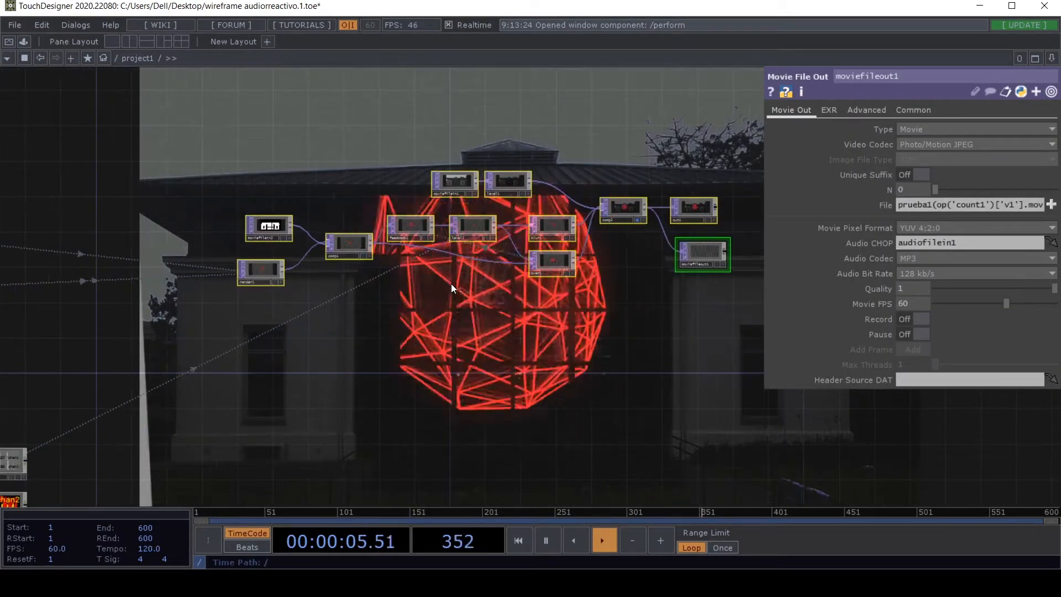
left_click(451, 284)
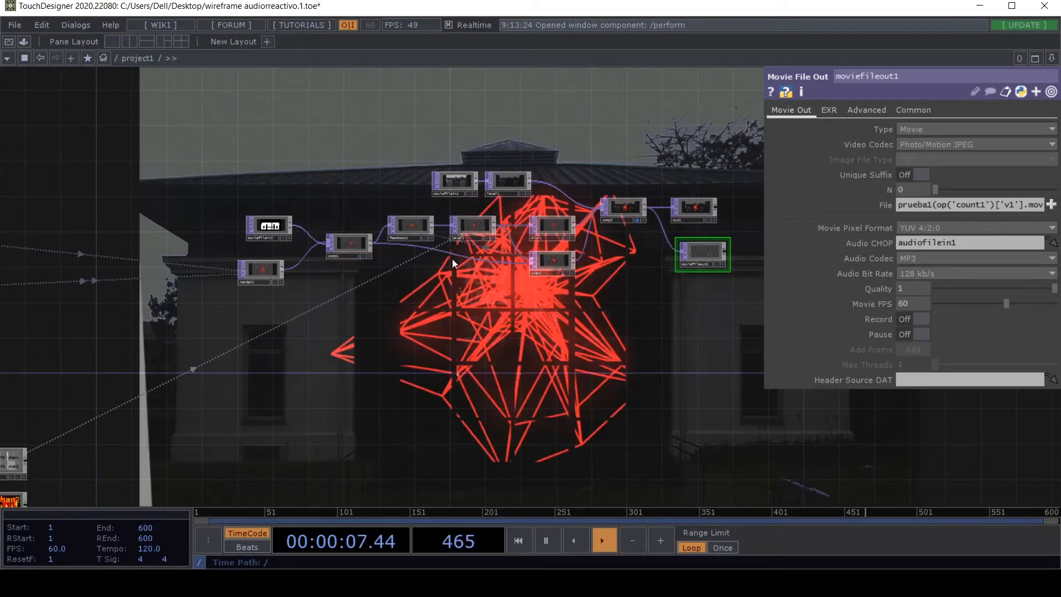
scroll(482, 313, "up", 2)
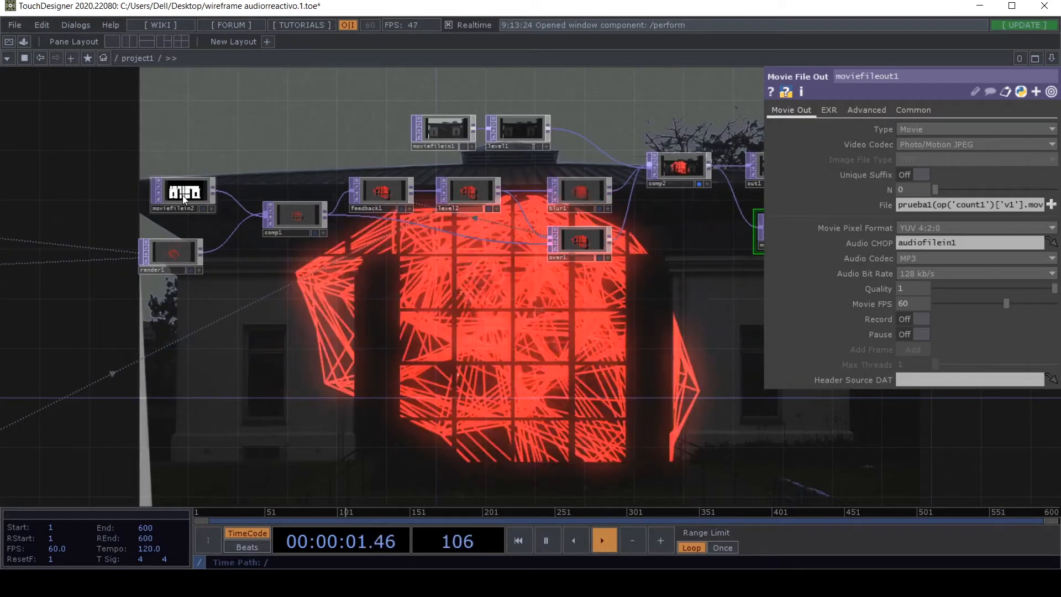
left_click_drag(165, 256, 179, 257)
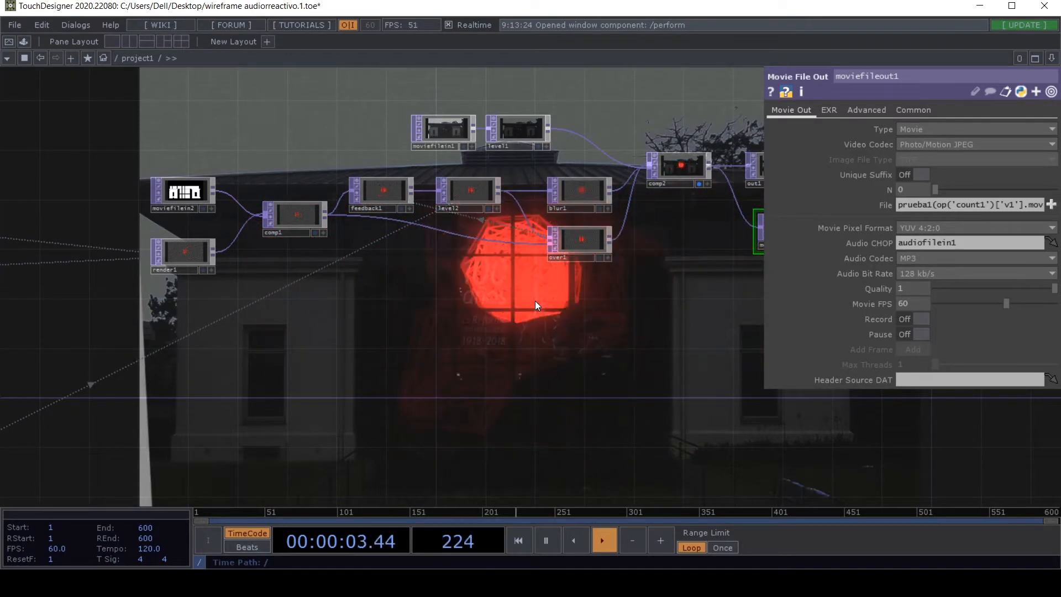
left_click_drag(572, 326, 403, 348)
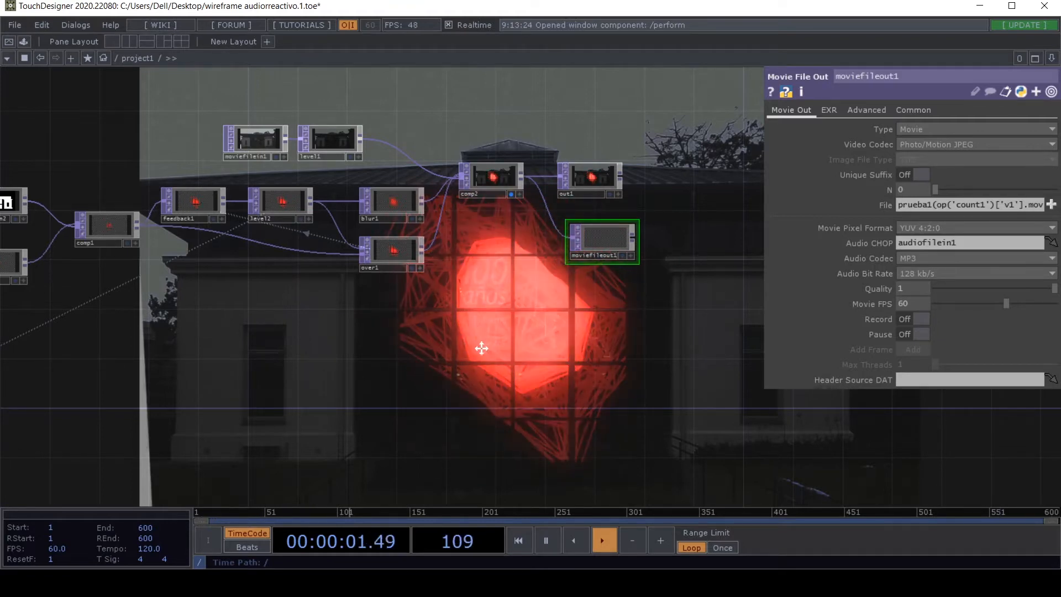
left_click_drag(481, 348, 489, 379)
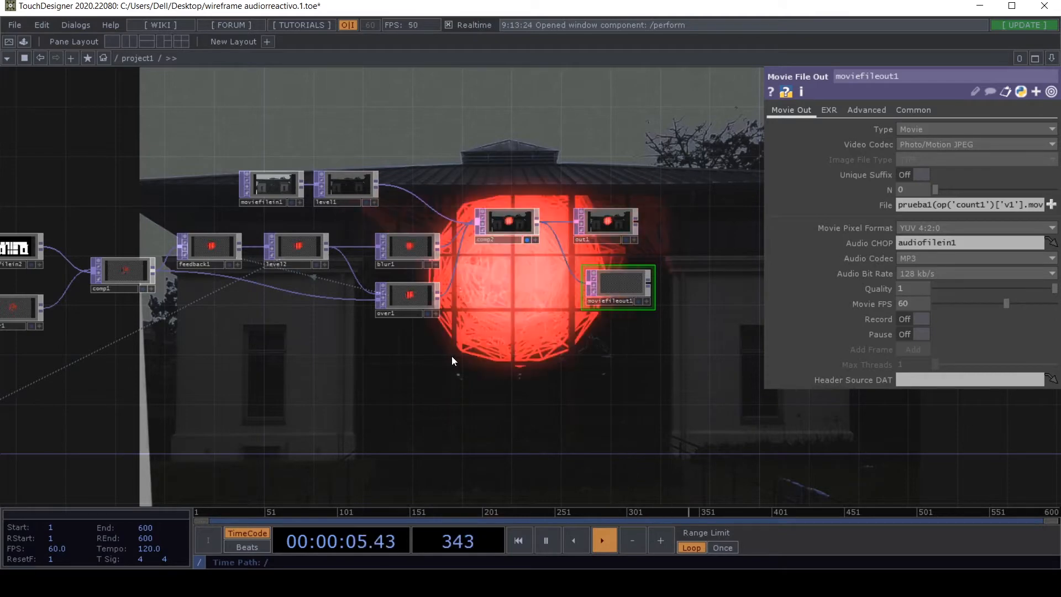
left_click_drag(623, 301, 625, 312)
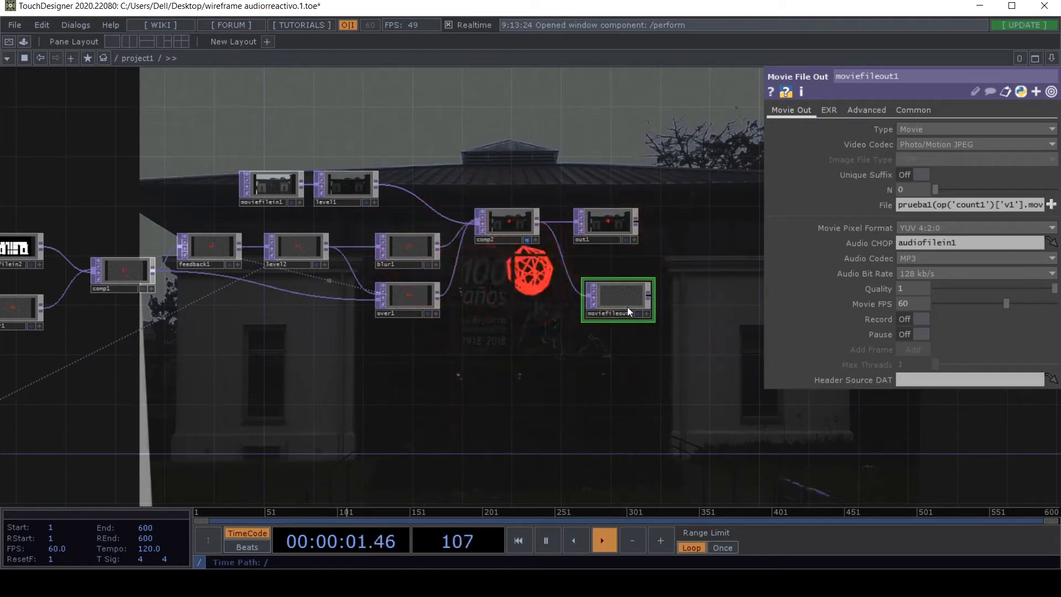
left_click_drag(515, 377, 633, 369)
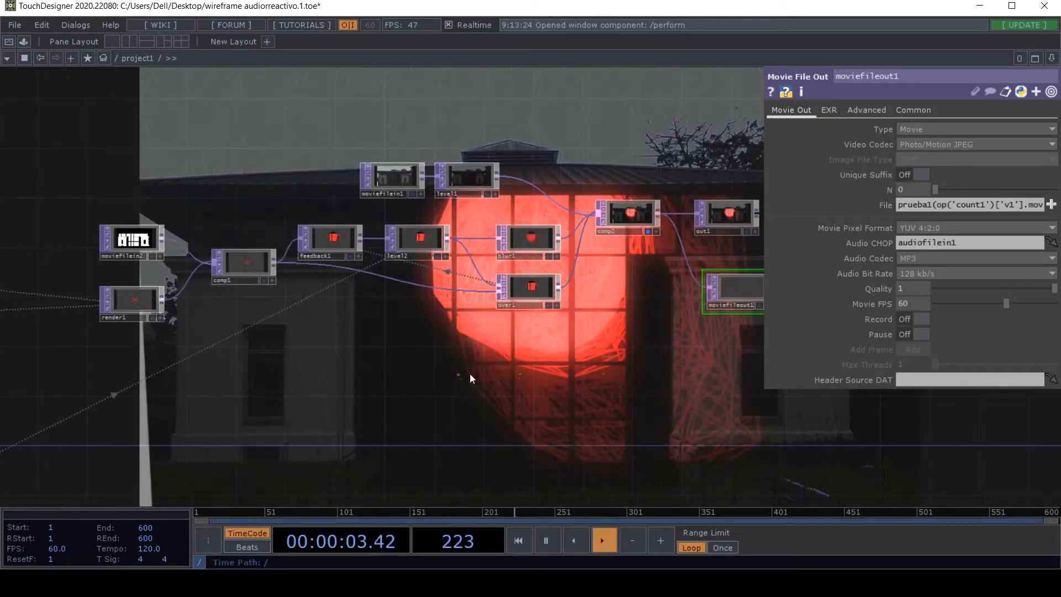
scroll(489, 387, "down", 3)
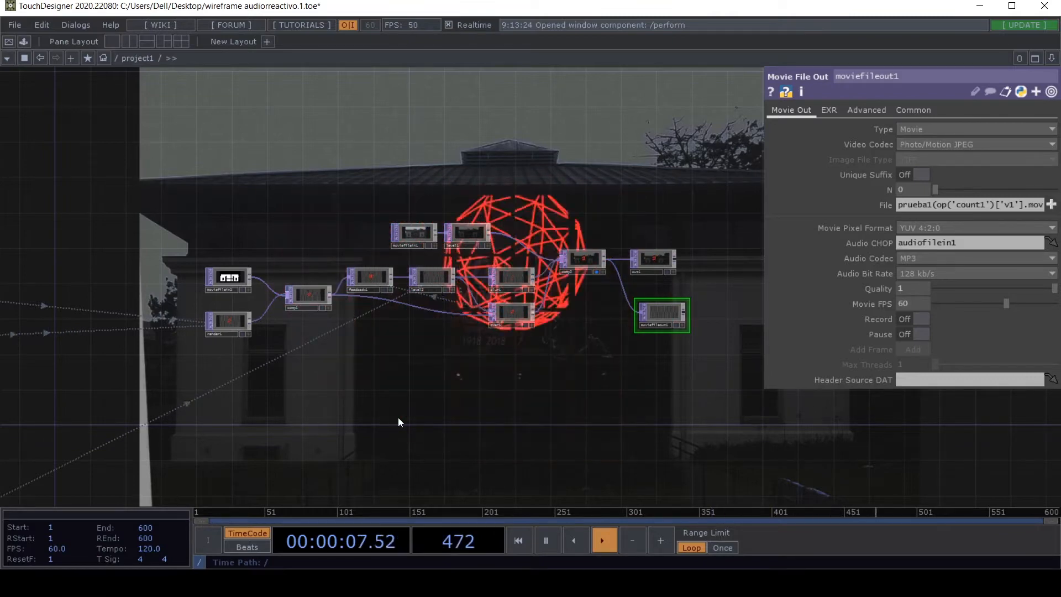
scroll(398, 417, "down", 3)
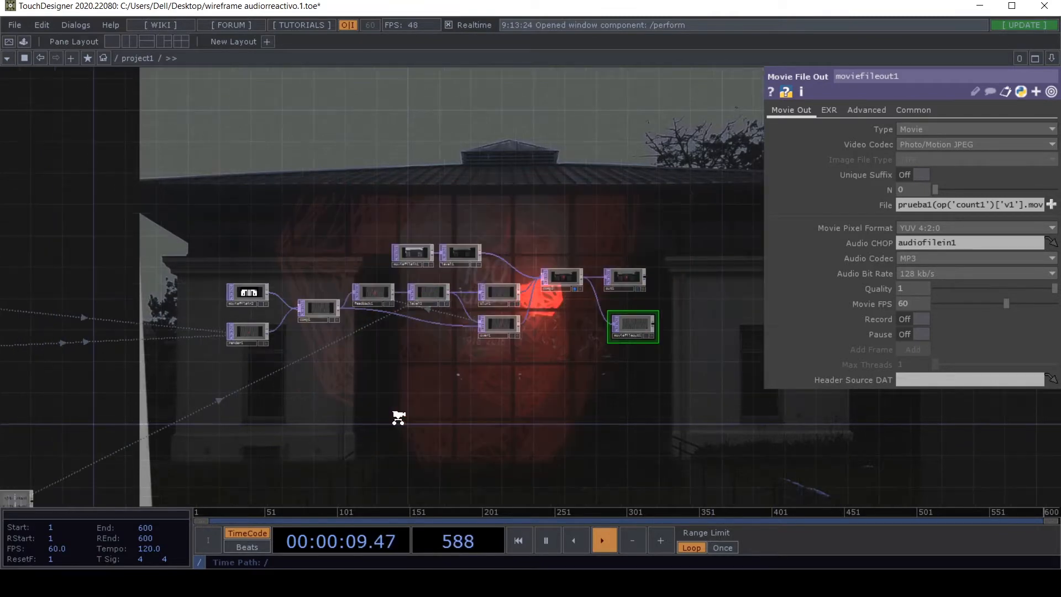
Step: Turn off the background display of the comp2 operator
left_click_drag(371, 438, 599, 265)
scroll(505, 357, "down", 2)
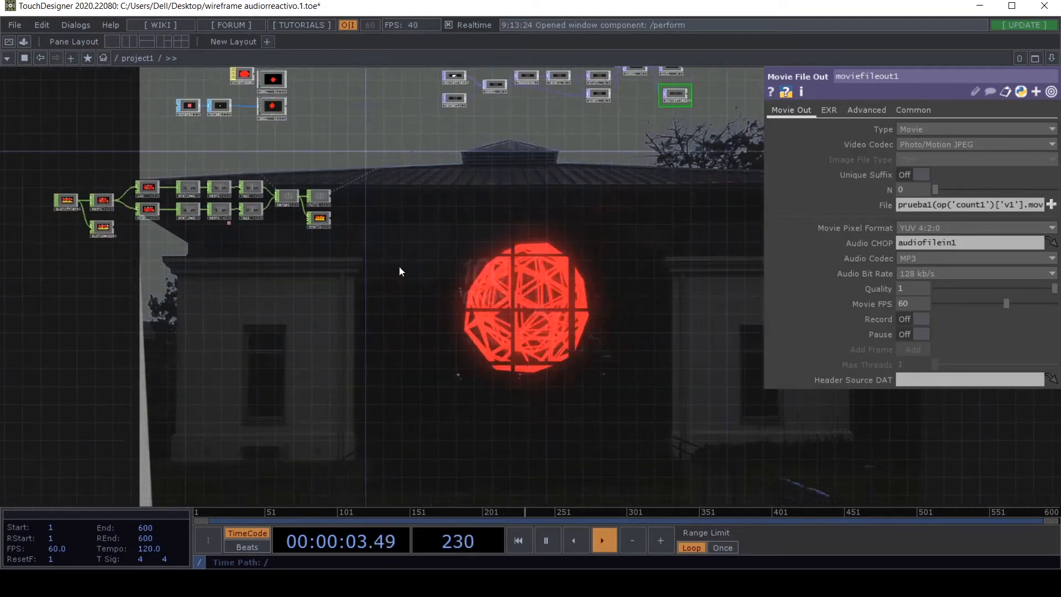
scroll(604, 237, "up", 5)
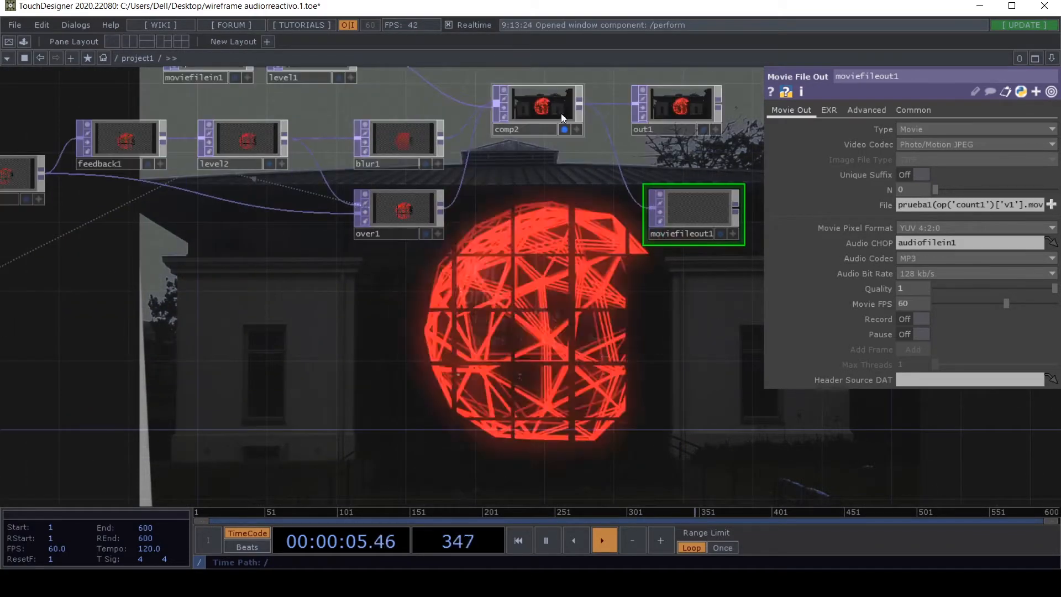
left_click(564, 130)
Step: Select all the operators in the project1 network and delete them
left_click_drag(333, 451, 464, 300)
scroll(464, 300, "down", 1)
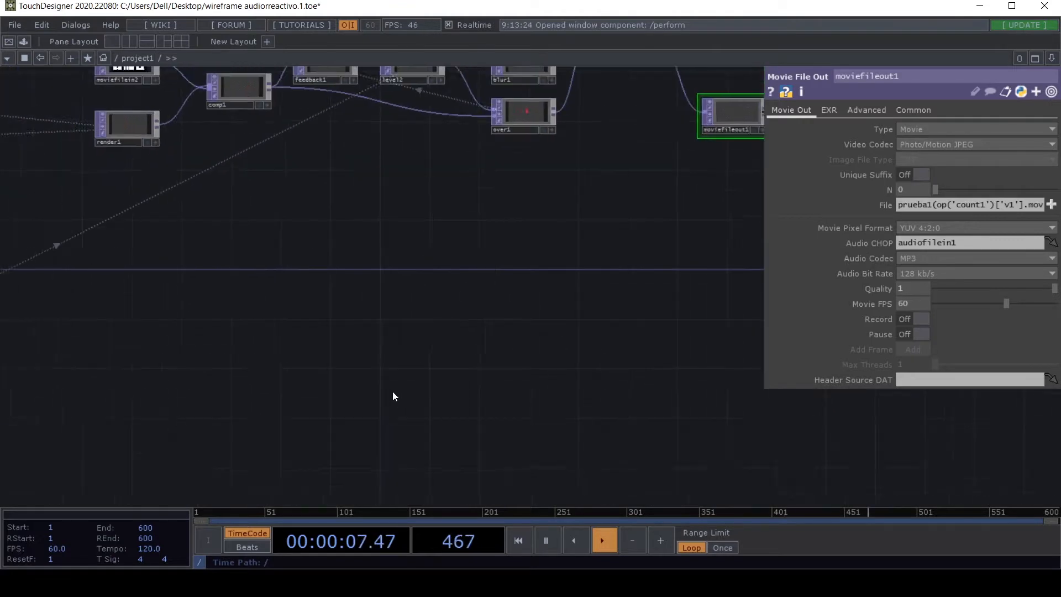
left_click_drag(393, 391, 571, 305)
scroll(564, 315, "down", 4)
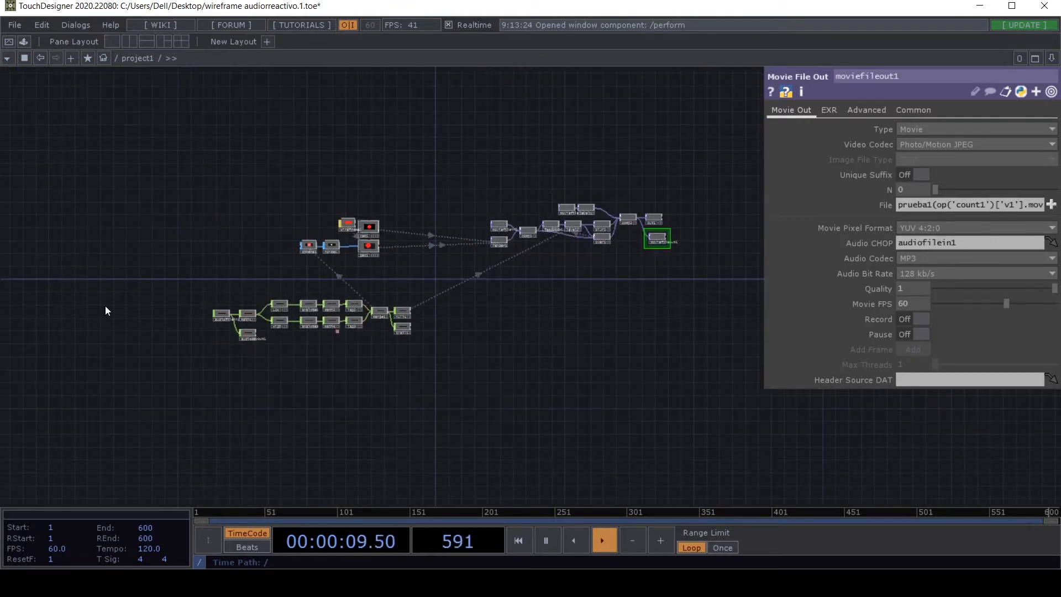
right_click_drag(696, 380, 124, 193)
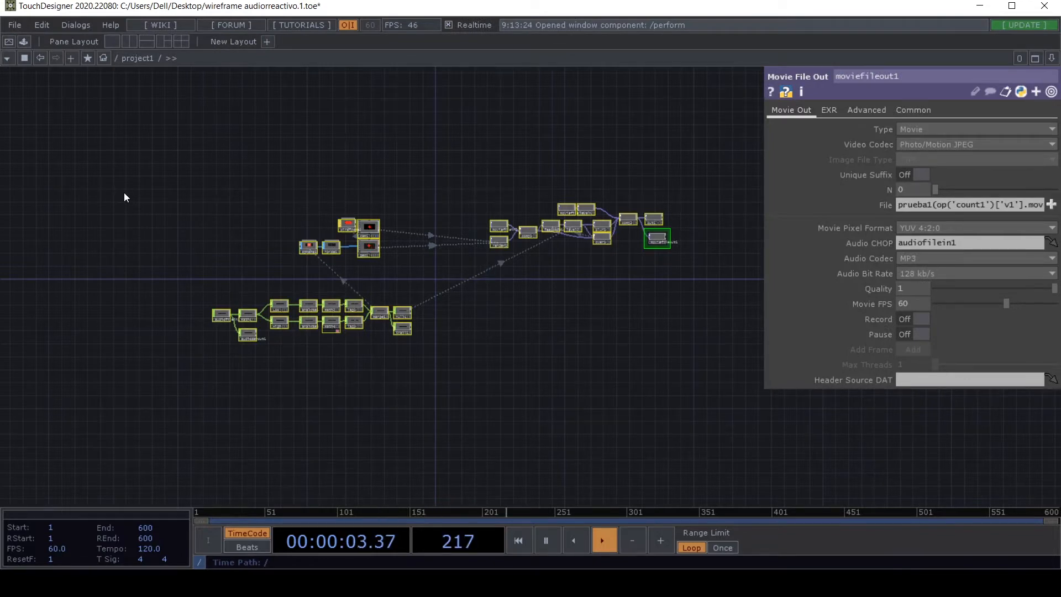
key("Delete")
Step: Add a Sphere SOP to the empty network
scroll(365, 324, "up", 1)
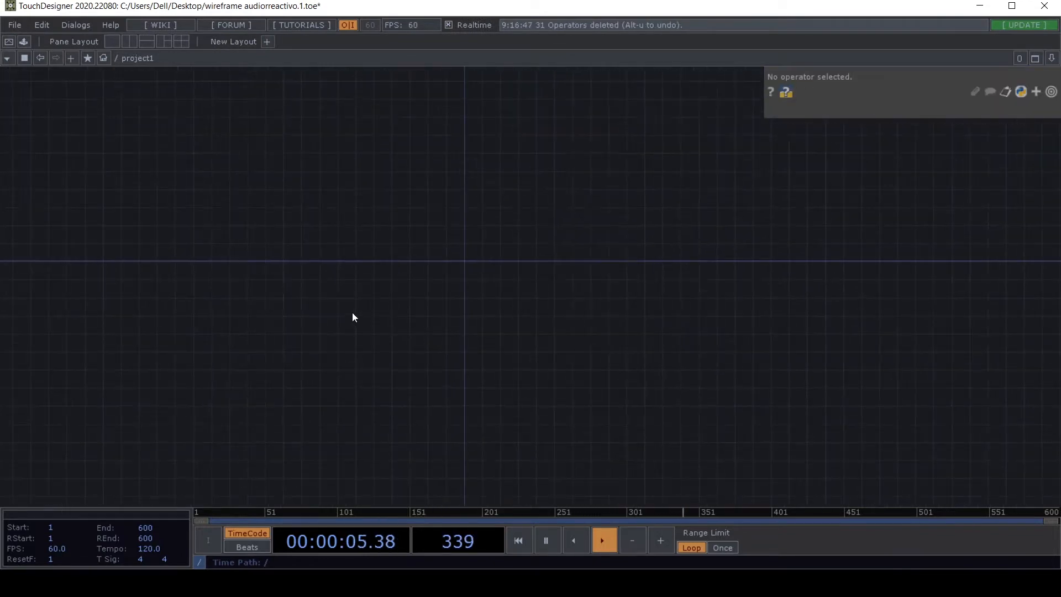
key("Tab")
type("sphere")
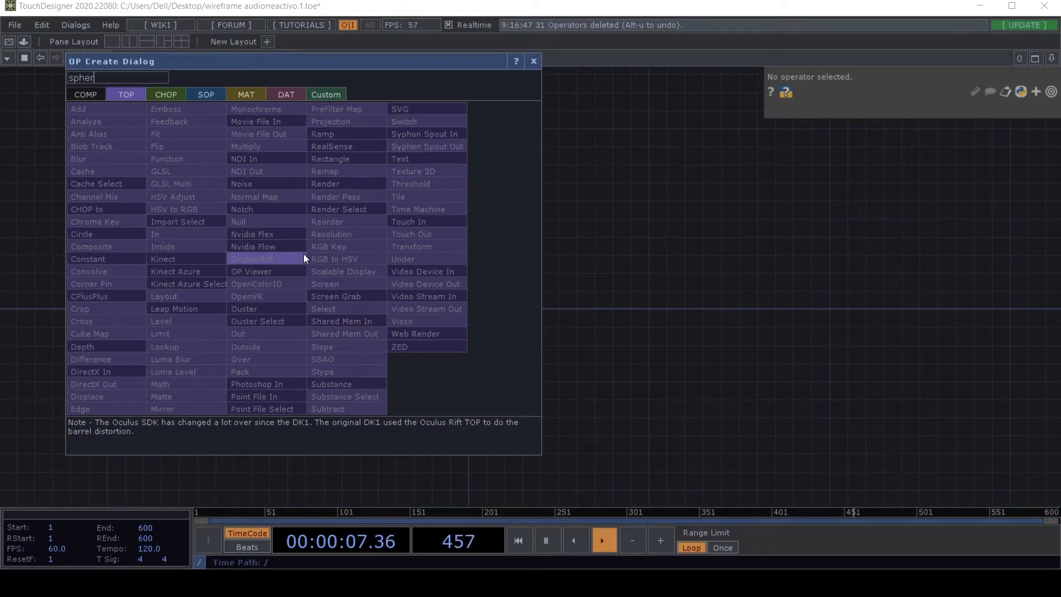
left_click(199, 98)
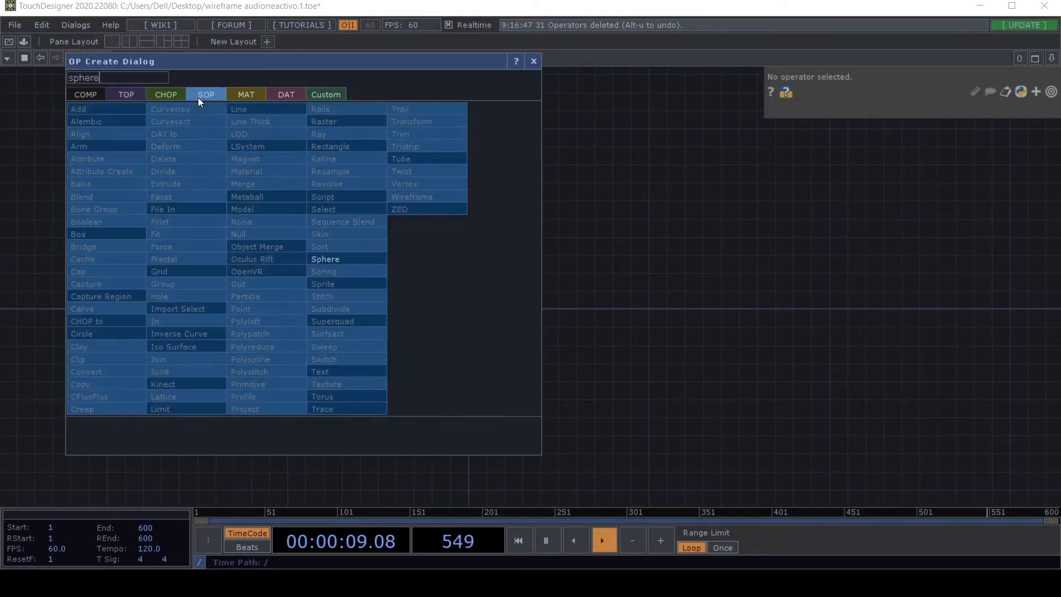
left_click(340, 260)
left_click(280, 301)
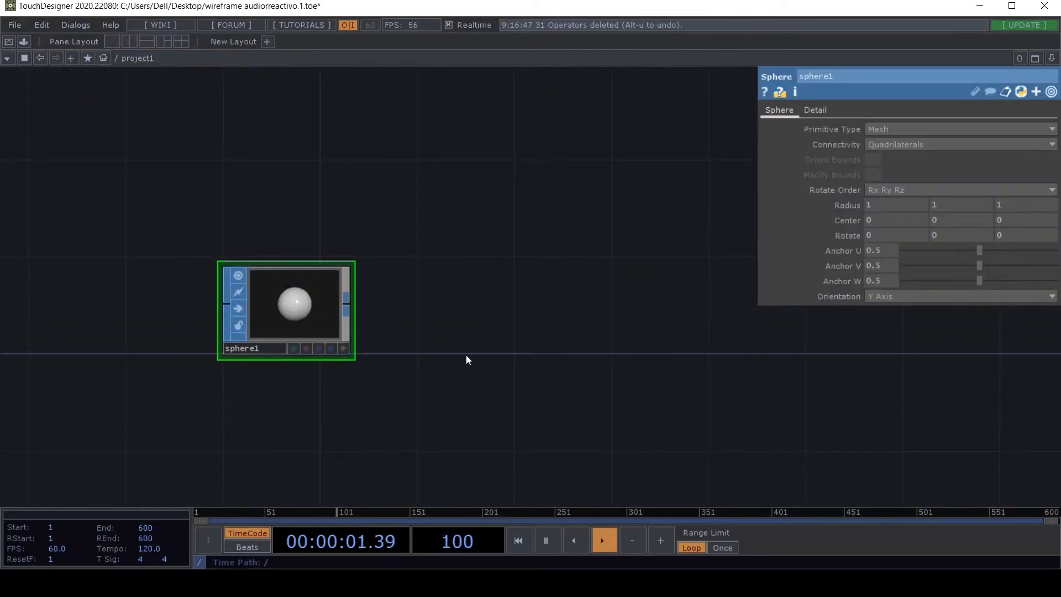
Step: Switch the sphere1 viewer to wireframe display
scroll(454, 358, "up", 2)
key("w")
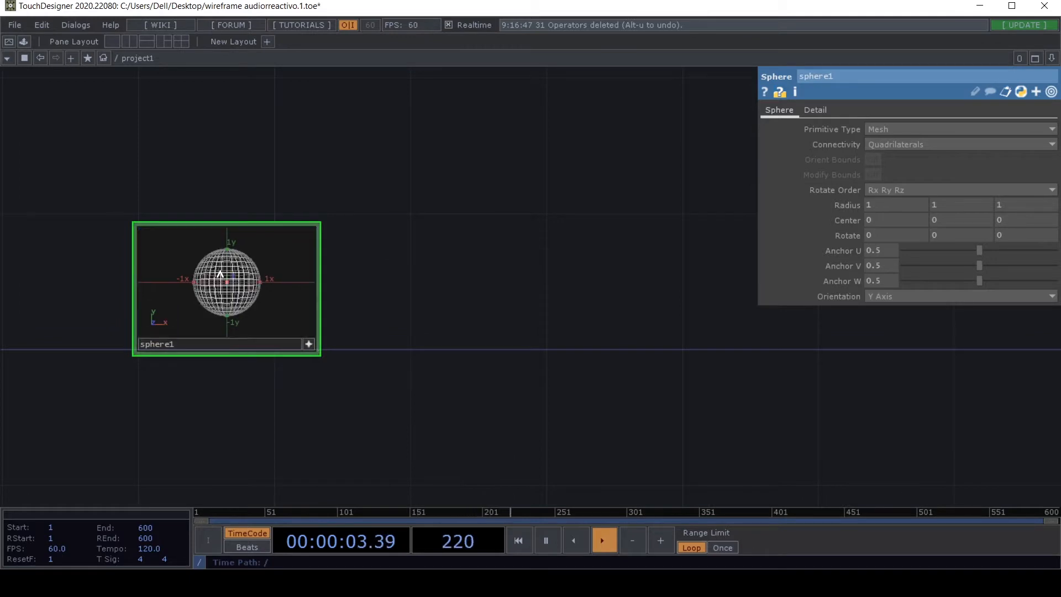
scroll(277, 323, "up", 2)
left_click(334, 367)
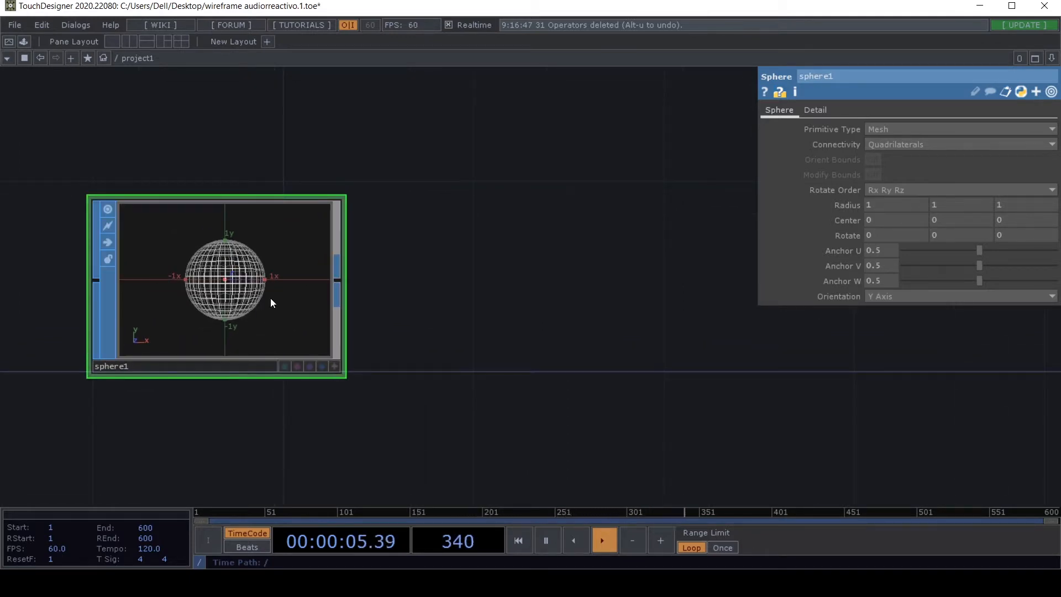
Step: Set the sphere's primitive type to Polygon
scroll(270, 297, "up", 2)
left_click(885, 129)
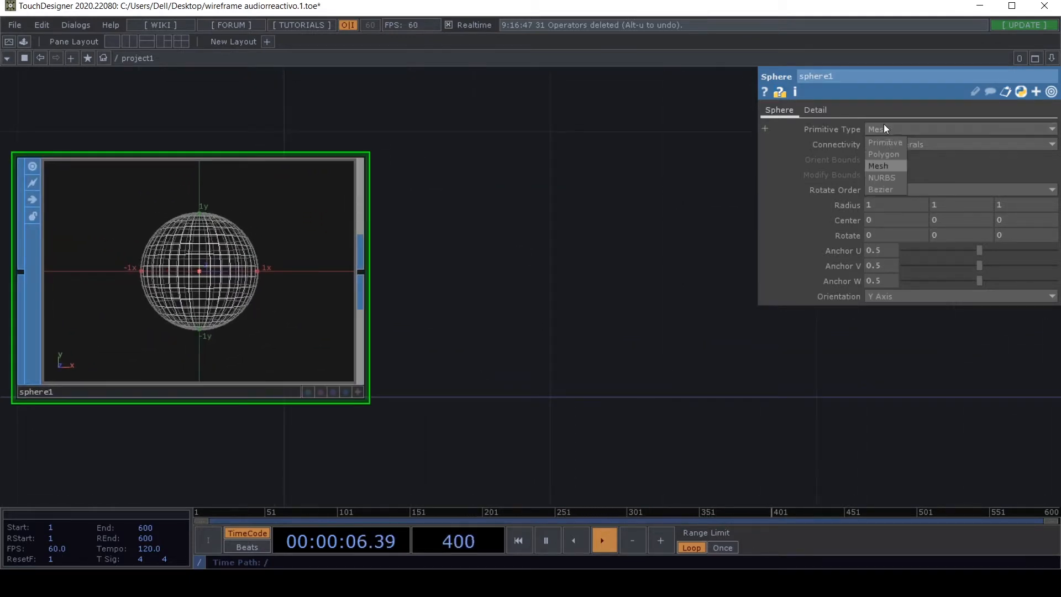
left_click(891, 154)
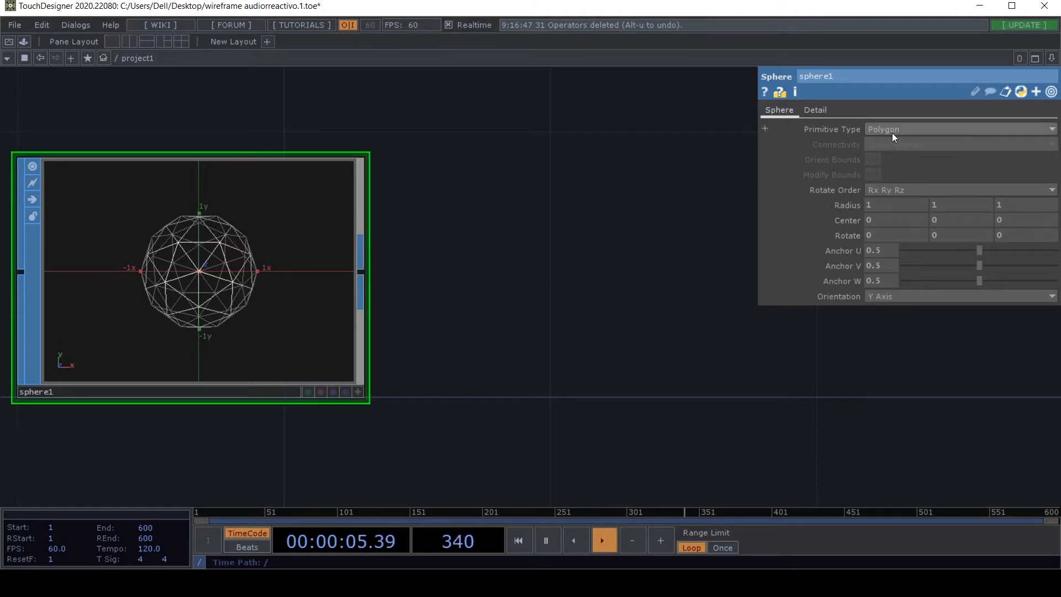
Step: Add a Noise SOP connected to the output of sphere1 and place it beside the sphere
key("Tab")
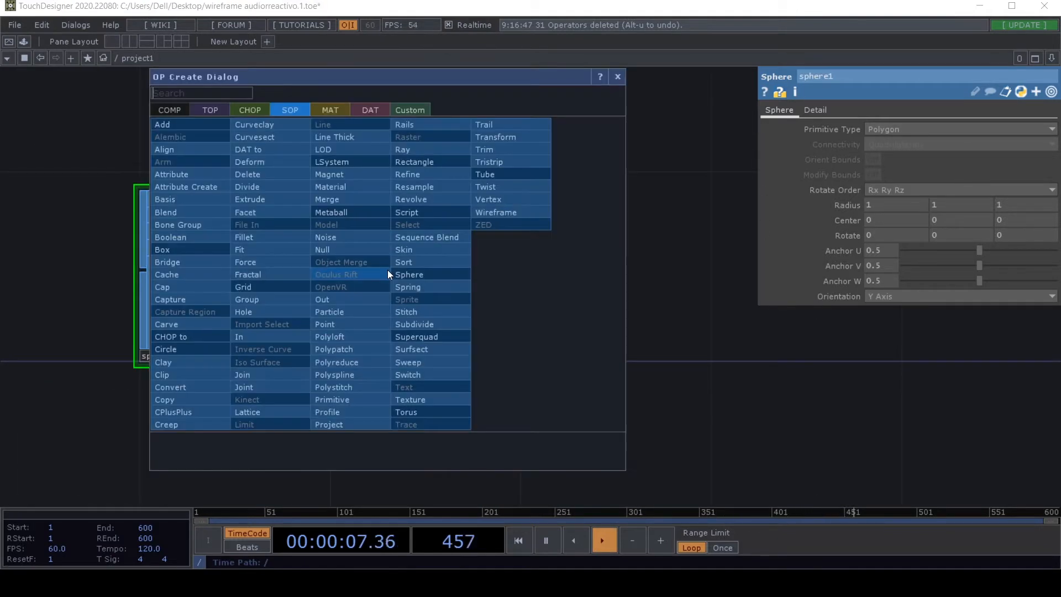
type("noise")
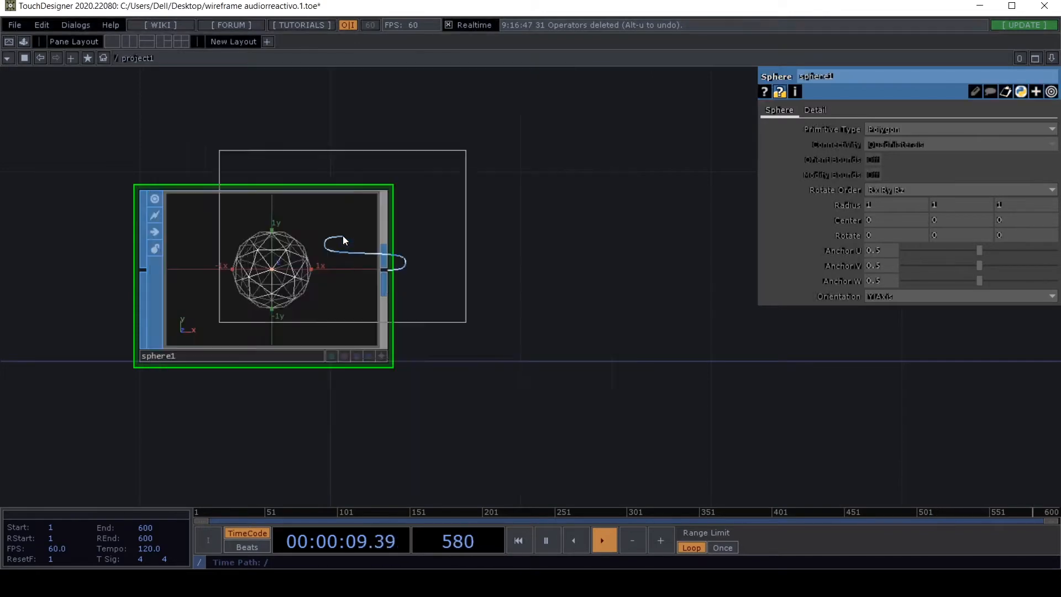
left_click(343, 236)
left_click(564, 277)
Step: Switch the noise1 viewer to wireframe display and check the distorted sphere in it
left_click_drag(562, 401, 399, 362)
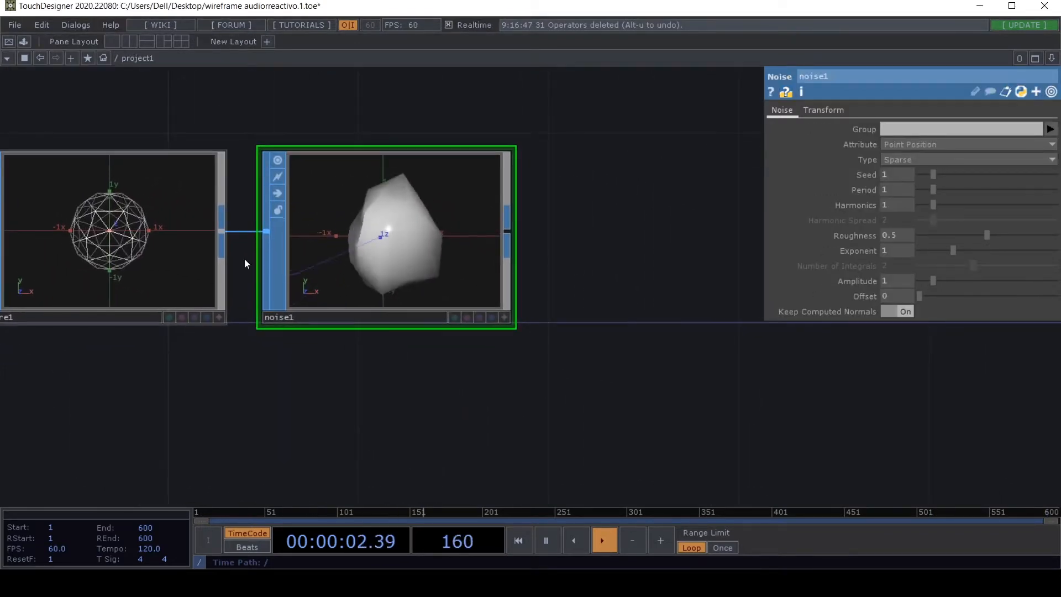
left_click(505, 316)
key("w")
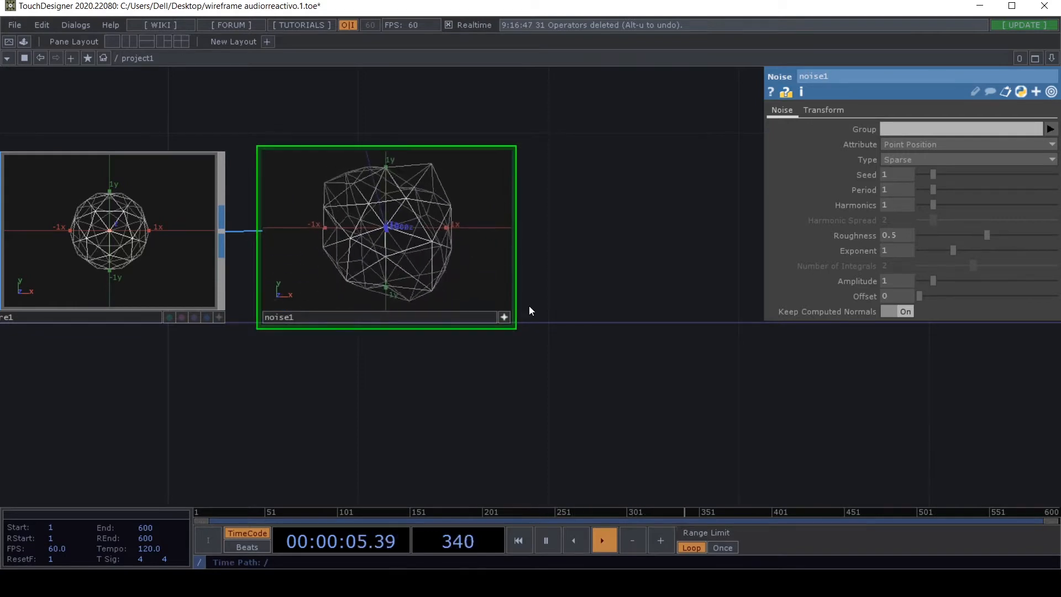
left_click(504, 315)
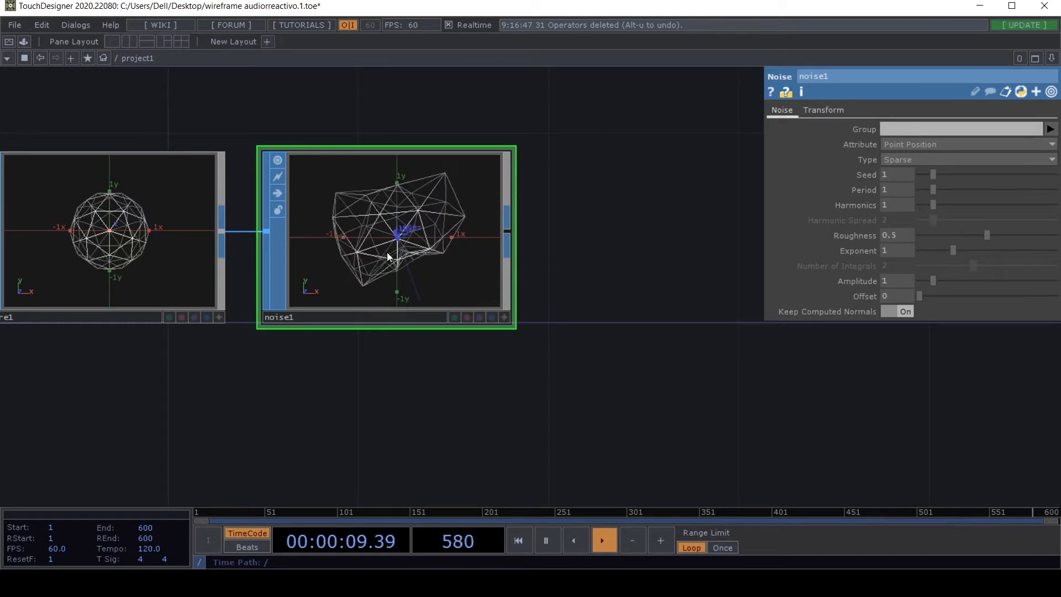
Step: Add a Geometry COMP from the output of noise1 and place it beside the Noise SOP
scroll(387, 252, "down", 4)
left_click_drag(391, 347, 237, 336)
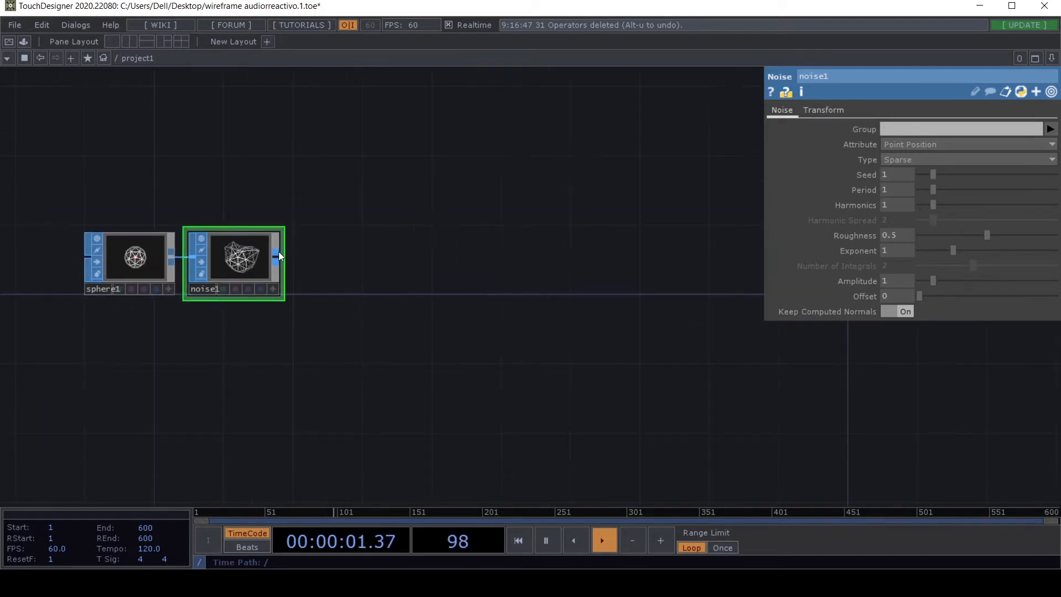
left_click(279, 251)
type("ge")
left_click(62, 92)
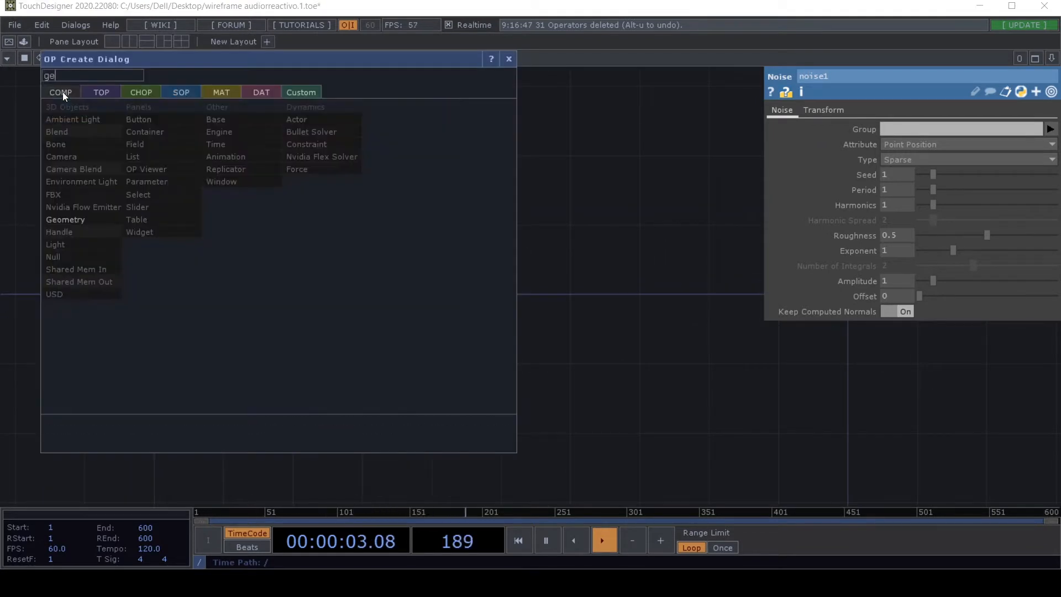
left_click(73, 224)
left_click(495, 258)
Step: Add a Camera COMP and place it directly above geo1
key("Tab")
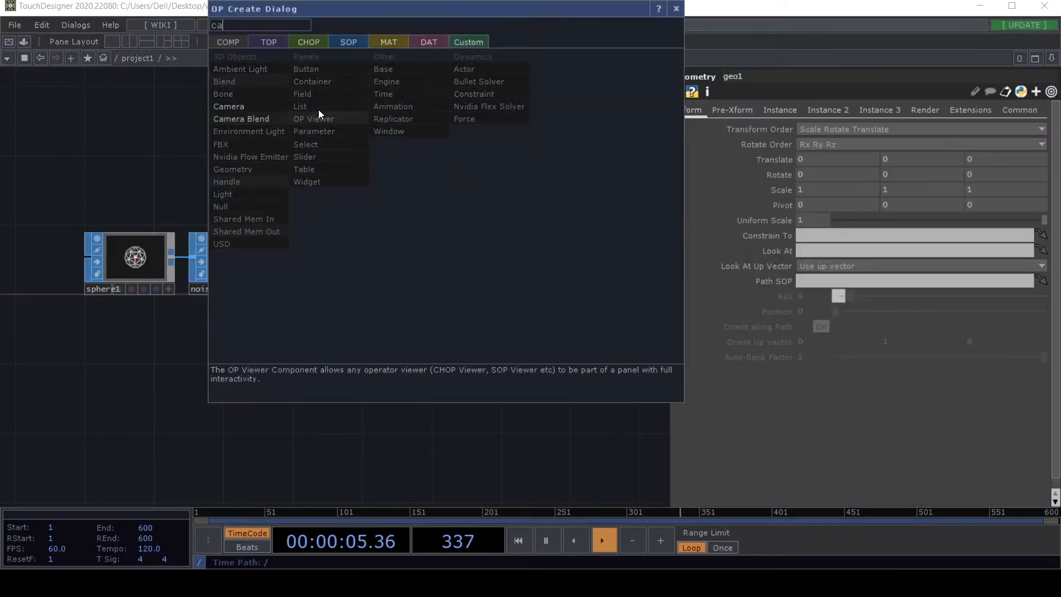
left_click(318, 109)
left_click(491, 142)
left_click_drag(658, 253, 402, 280)
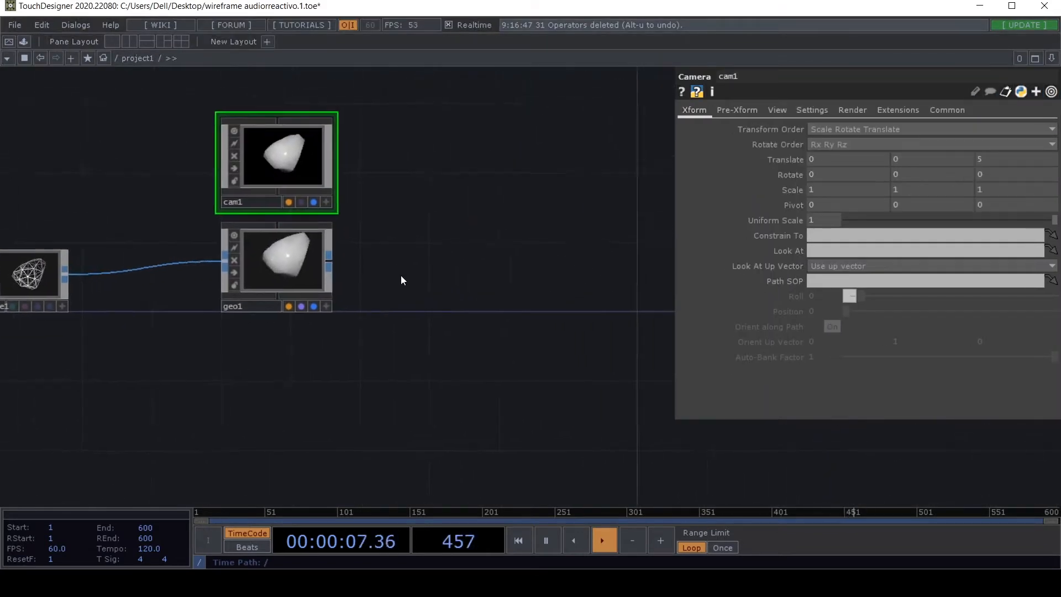
Step: Add a Render TOP beside cam1 and geo1 and check its rendered image
key("Tab")
type("render")
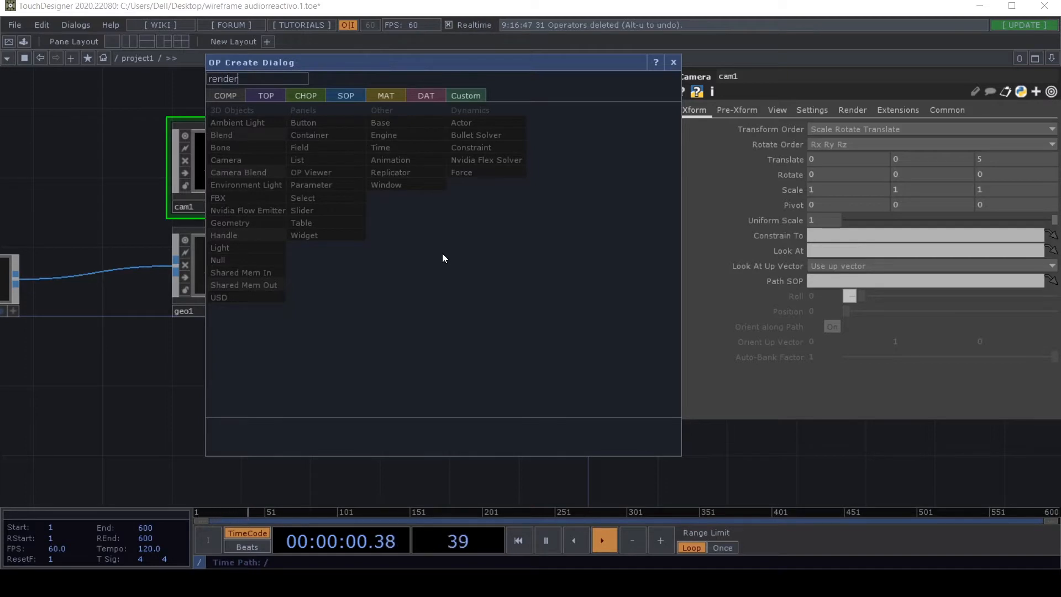
left_click(262, 98)
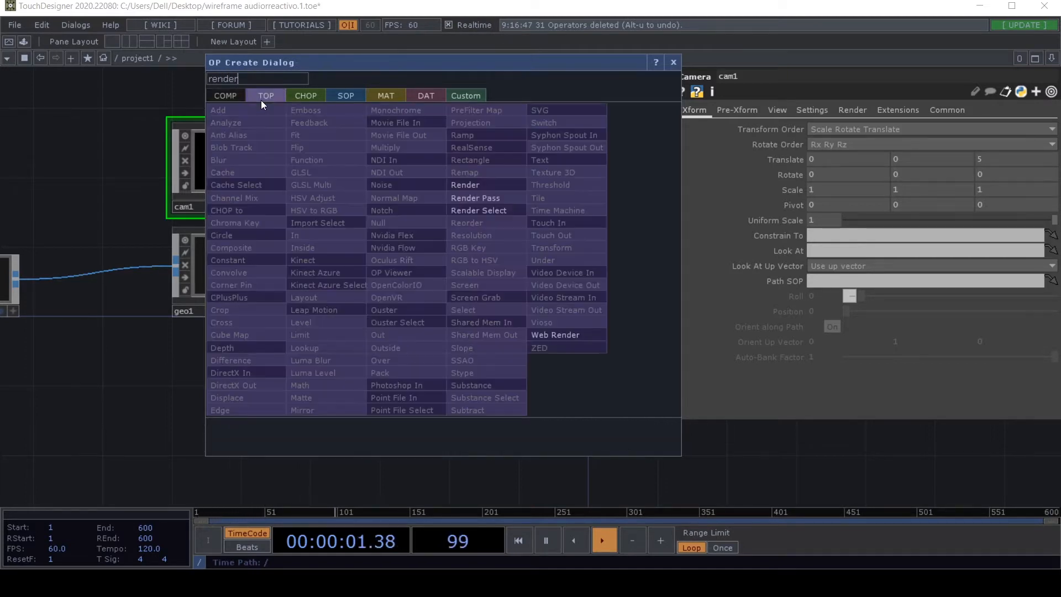
left_click(449, 194)
left_click(387, 238)
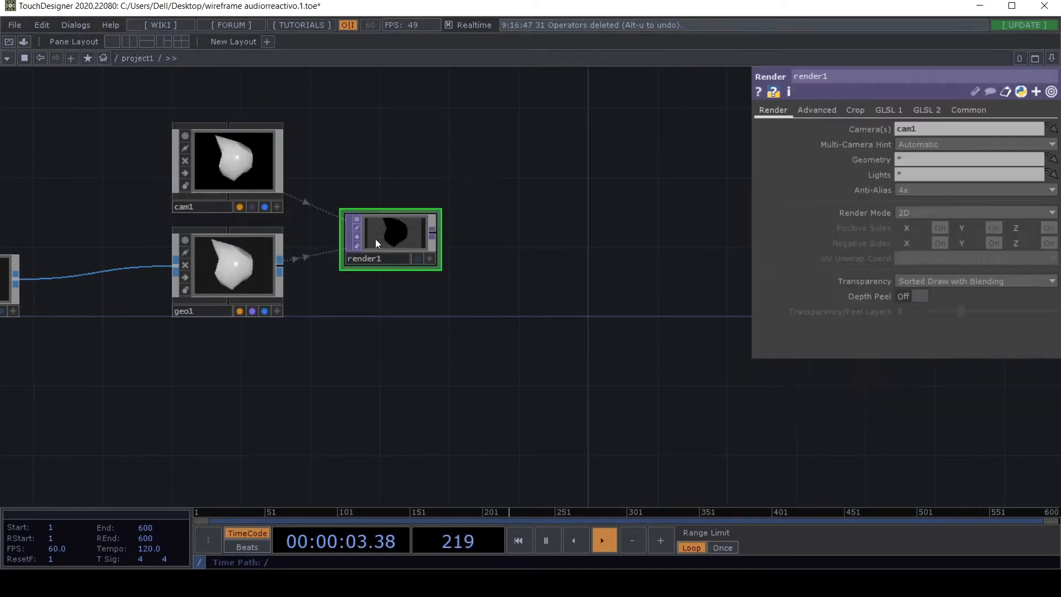
scroll(401, 235, "up", 3)
scroll(403, 241, "up", 2)
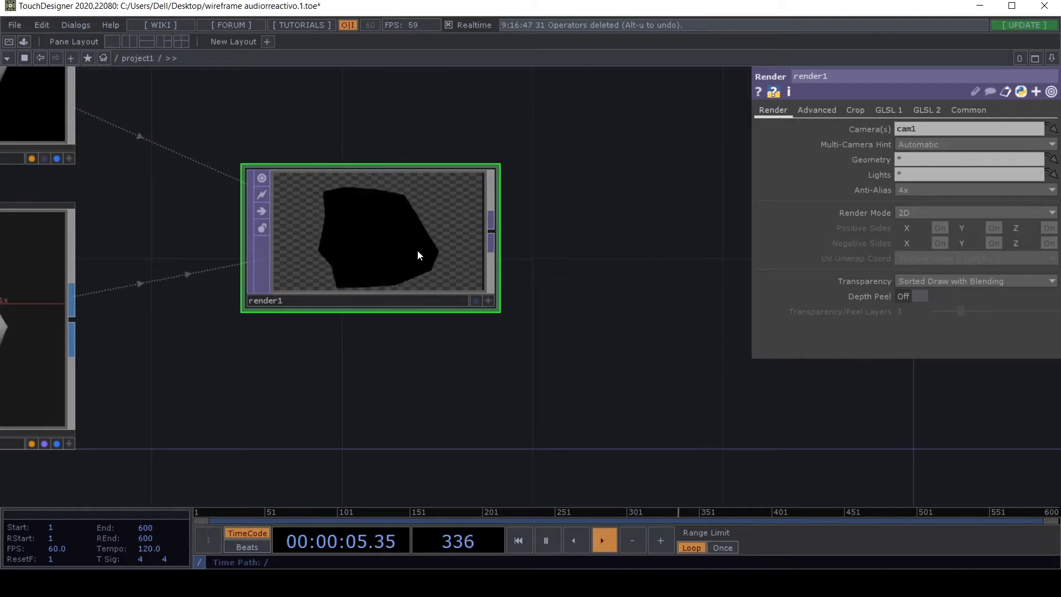
Step: Rearrange the render nodes so that render1 sits level with geo1 and cam1 sits above render1
scroll(415, 249, "down", 3)
left_click_drag(286, 348, 526, 350)
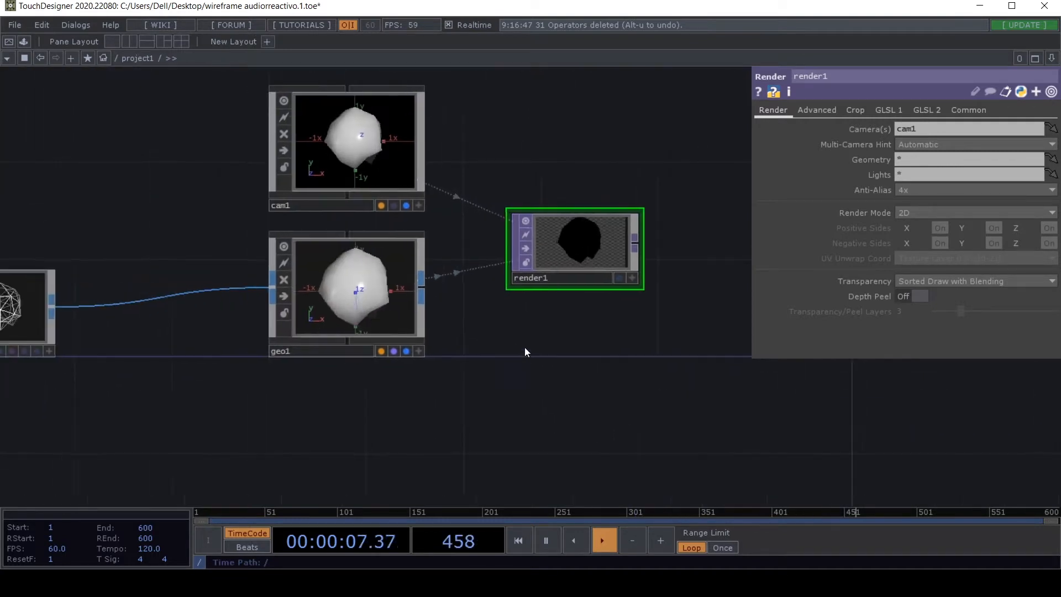
left_click_drag(372, 336, 372, 385)
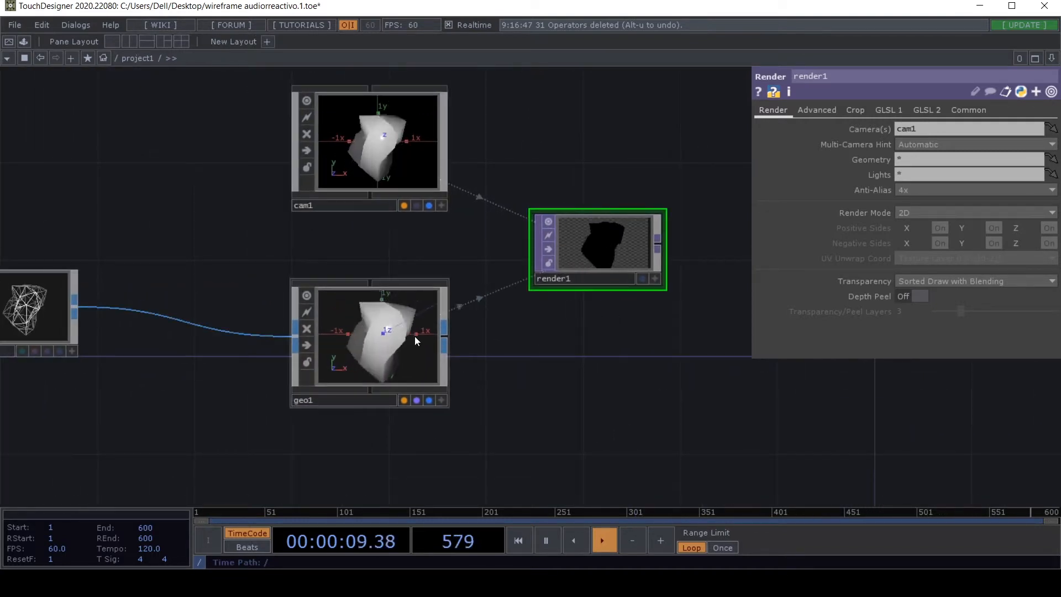
left_click_drag(320, 162, 541, 136)
left_click_drag(581, 249, 581, 322)
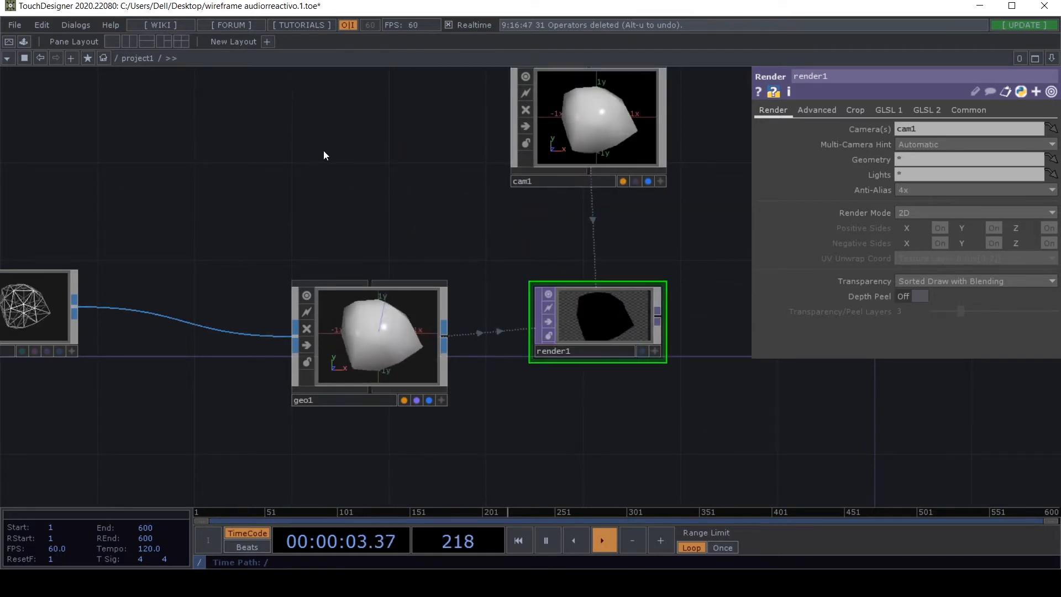
Step: Add a Wireframe MAT and place it above the link between noise1 and geo1
key("Tab")
type("wire")
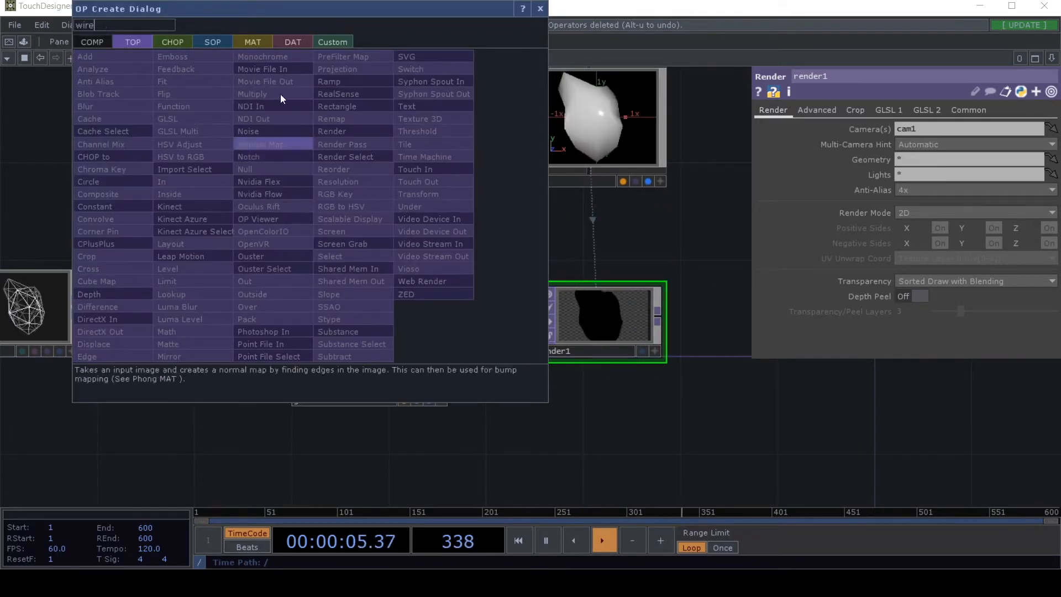
left_click(253, 44)
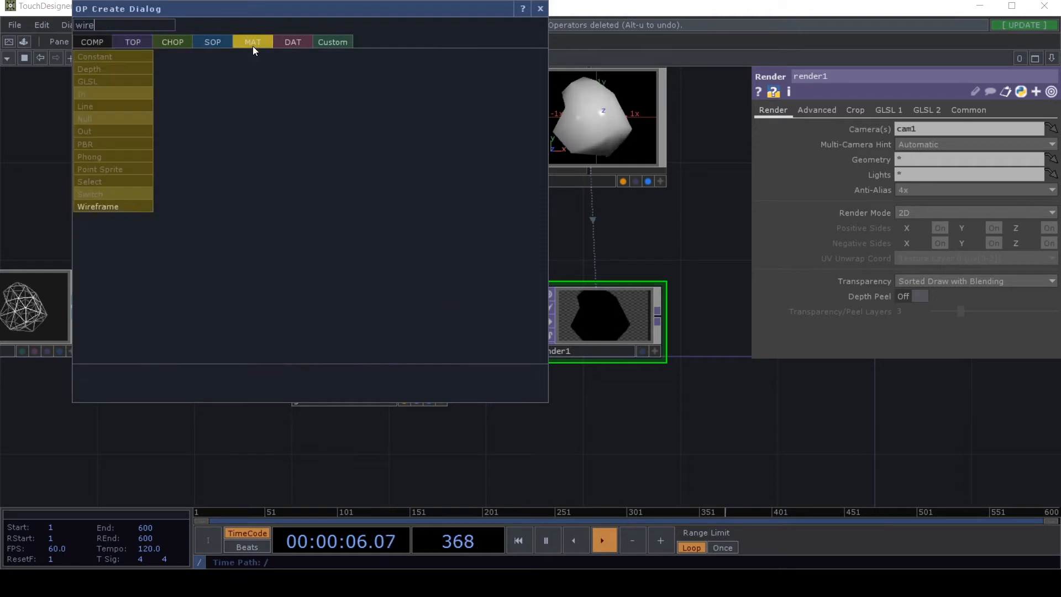
left_click(103, 206)
left_click(260, 203)
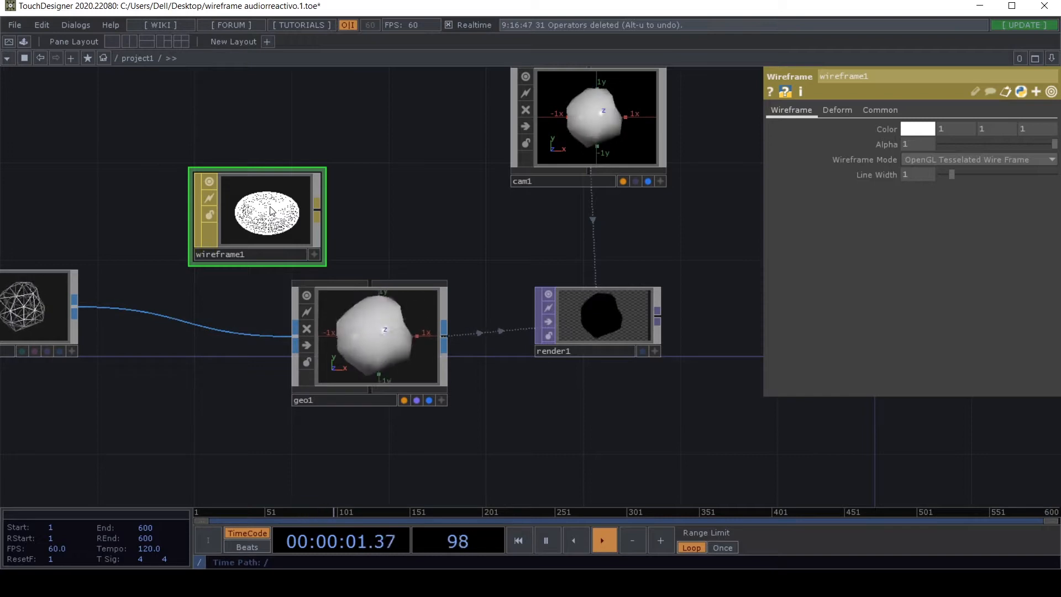
left_click_drag(194, 374, 328, 369)
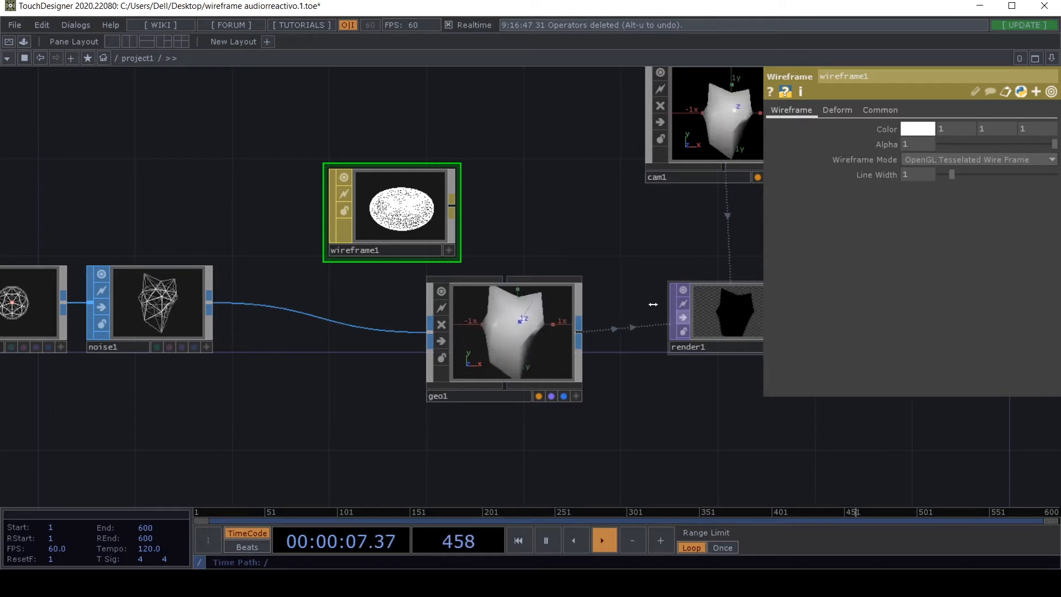
Step: Assign the wireframe1 material to geo1
left_click_drag(400, 199, 504, 318)
left_click(479, 301)
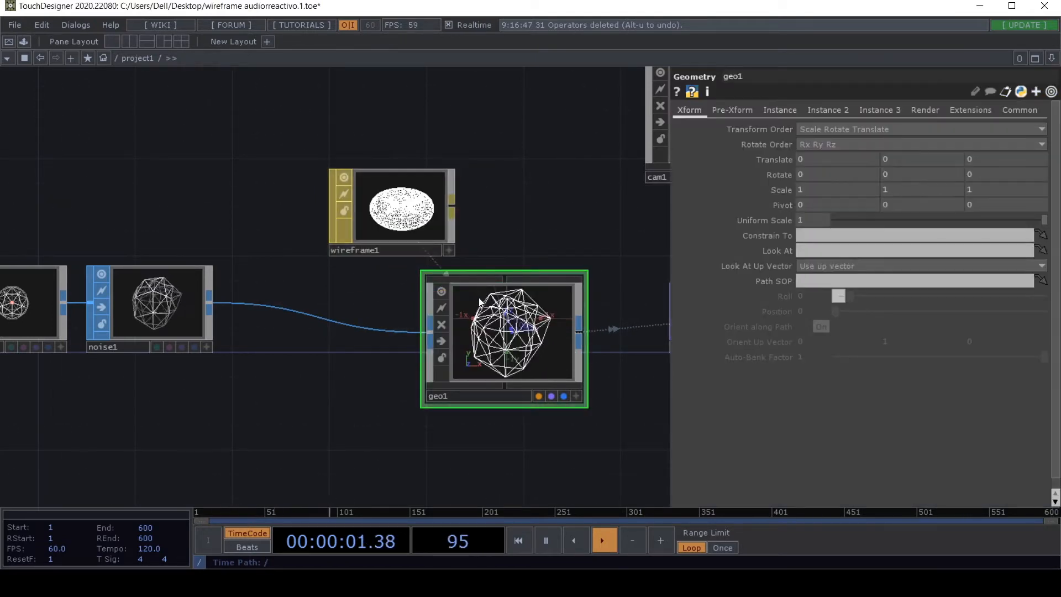
left_click_drag(460, 414, 302, 327)
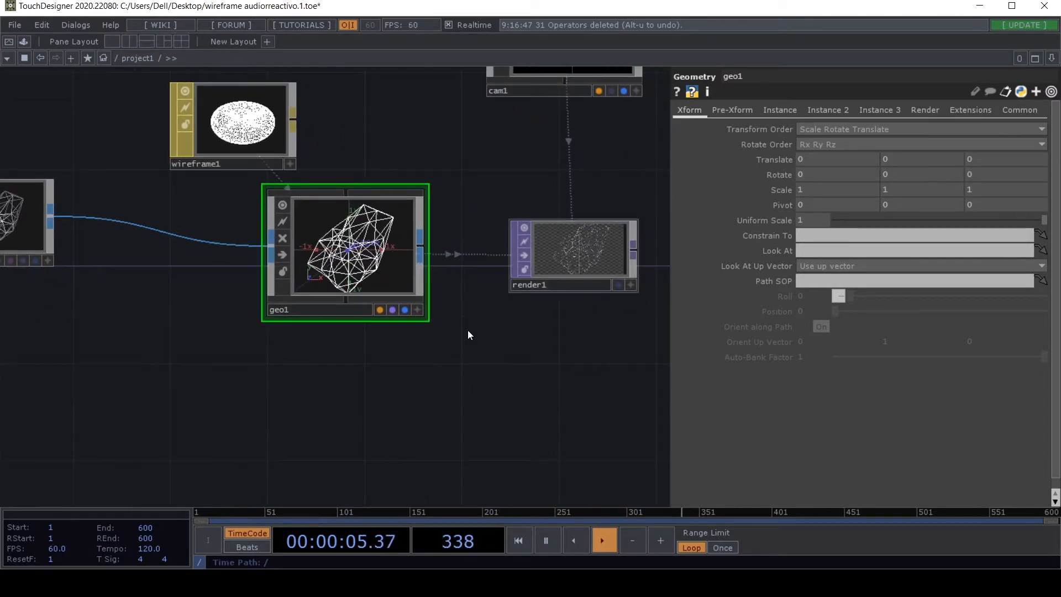
Step: View the render1 output in its own window, then close that window
left_click_drag(467, 336, 307, 313)
right_click(387, 247)
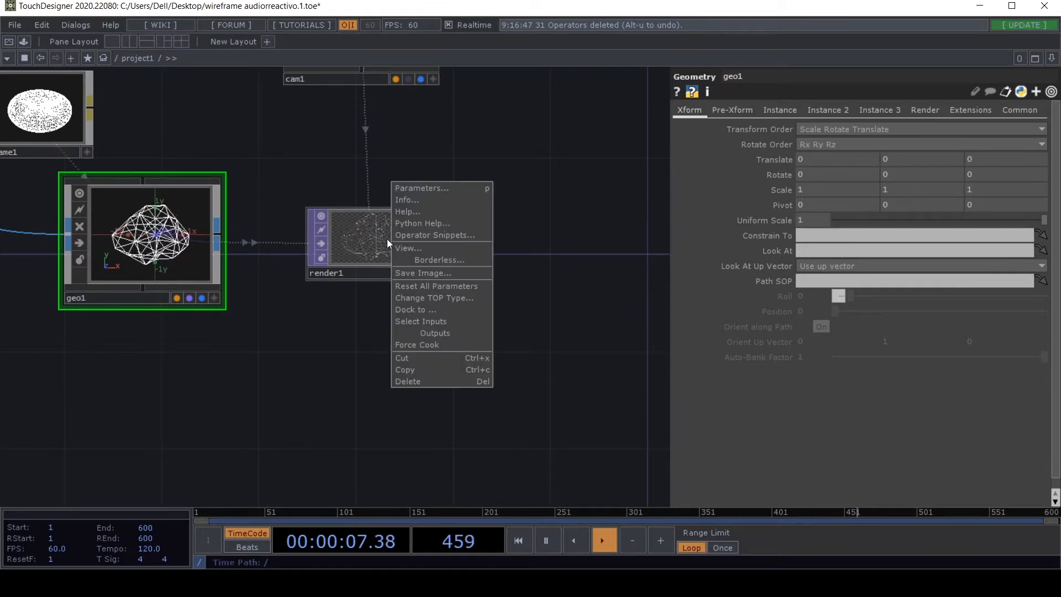
left_click(395, 248)
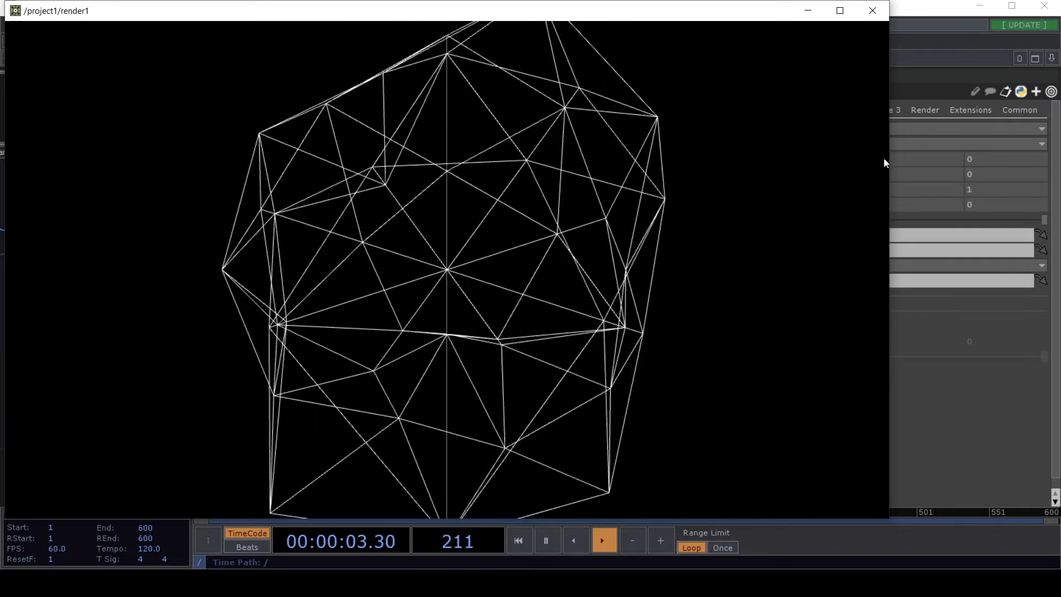
left_click(873, 11)
Step: Move wireframe1 directly above geo1 and bring cam1 down close above render1
left_click_drag(249, 398, 464, 414)
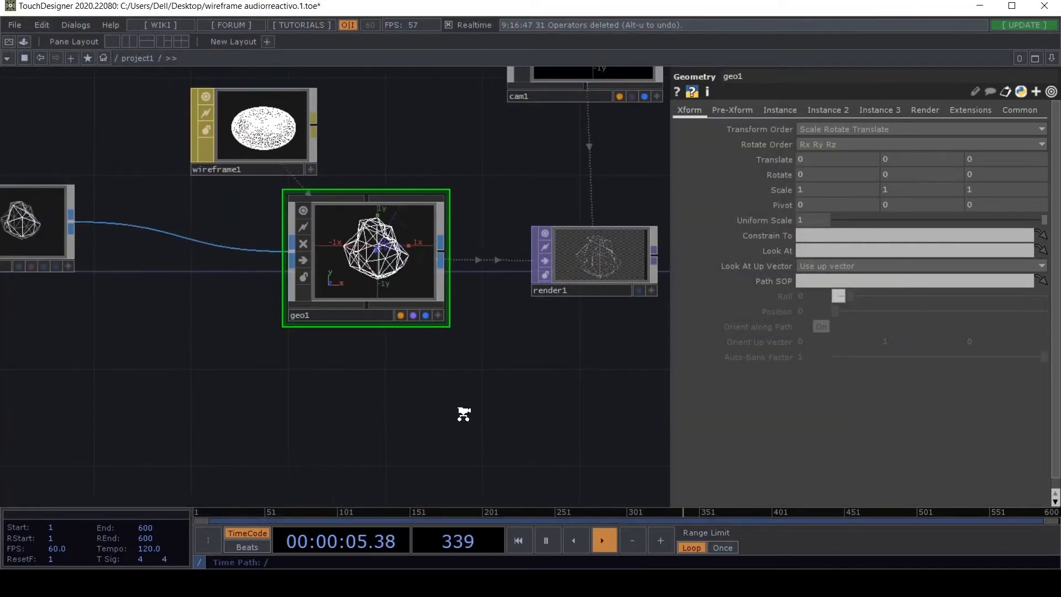
middle_click_drag(464, 414, 359, 416)
left_click_drag(515, 420, 631, 399)
middle_click_drag(630, 400, 477, 394)
left_click_drag(477, 395, 298, 368)
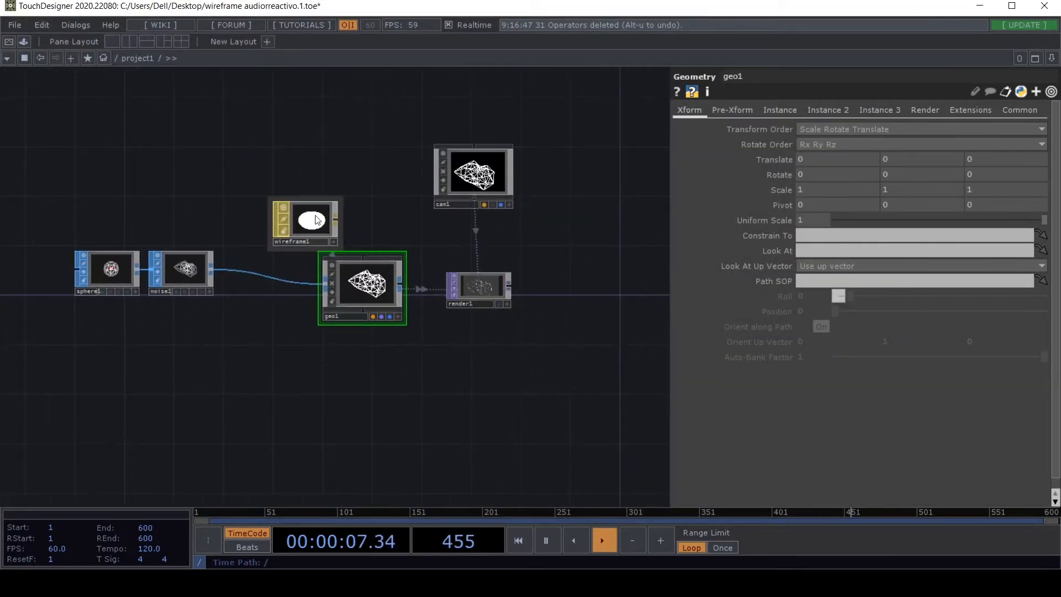
left_click_drag(317, 220, 364, 219)
left_click_drag(482, 186, 482, 238)
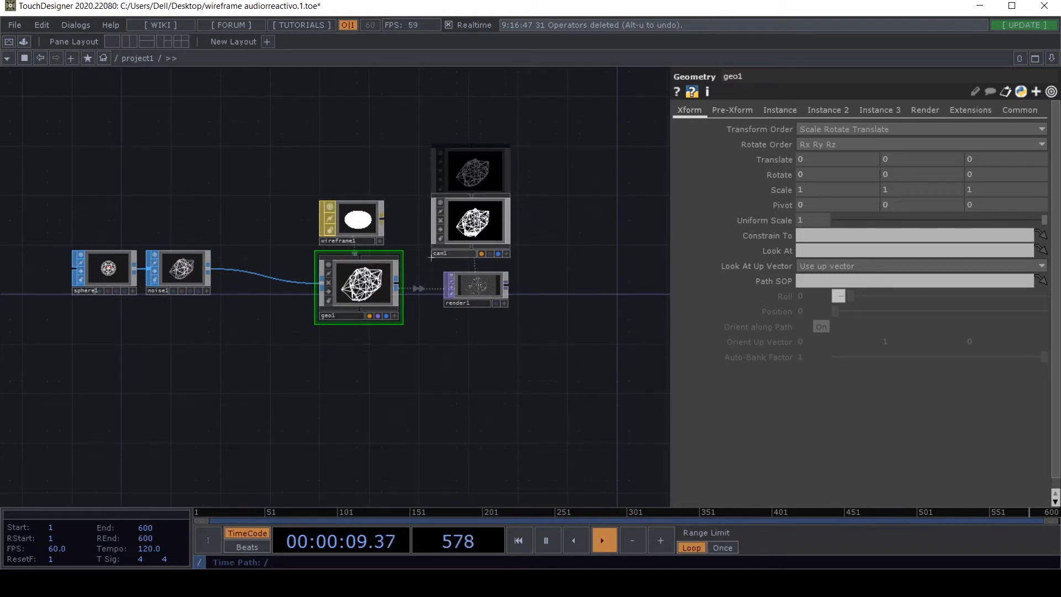
Step: Move sphere1 and noise1 together closer to geo1 and widen the gap between sphere1 and noise1
left_click_drag(246, 338, 182, 288)
scroll(505, 358, "up", 4)
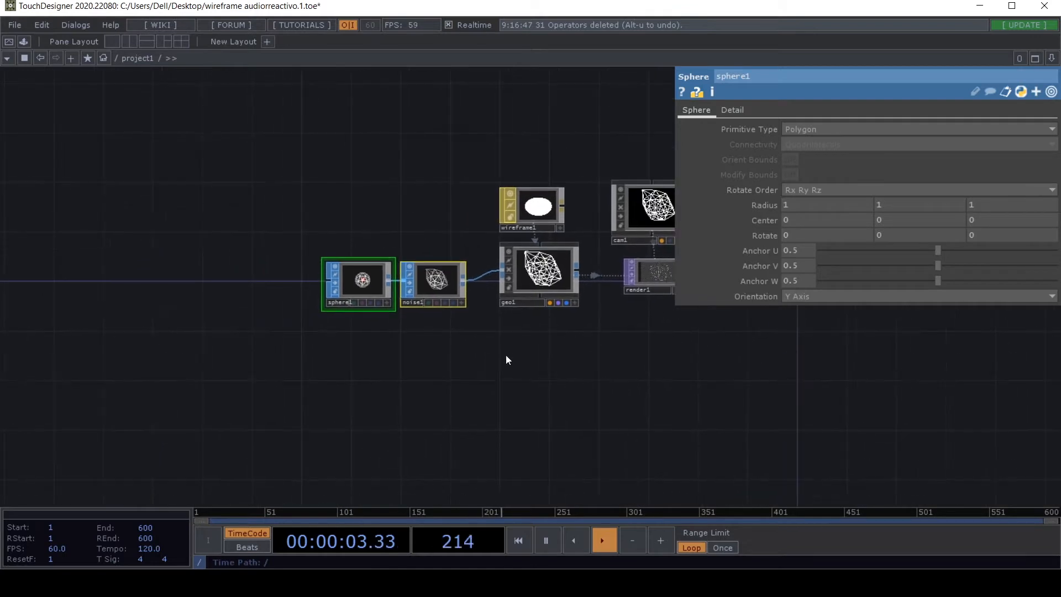
left_click(288, 412)
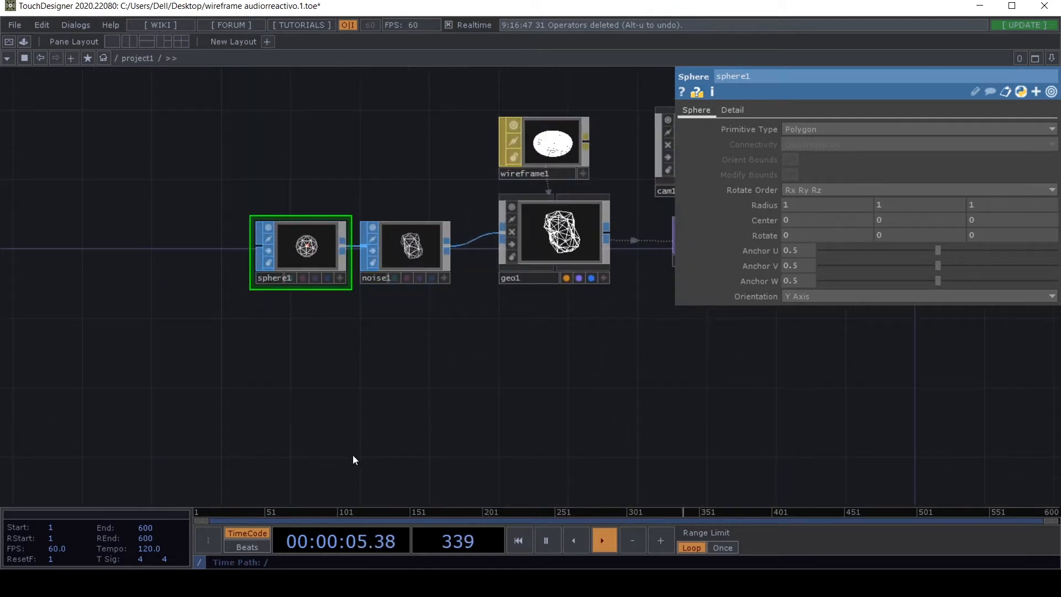
left_click_drag(454, 411, 349, 419)
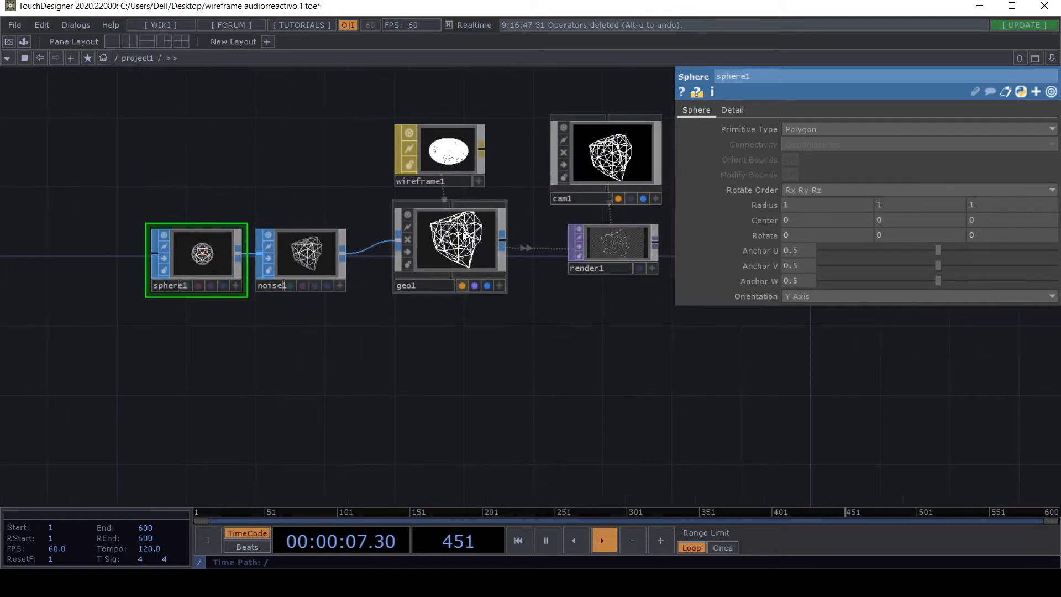
left_click(635, 270)
left_click(635, 270)
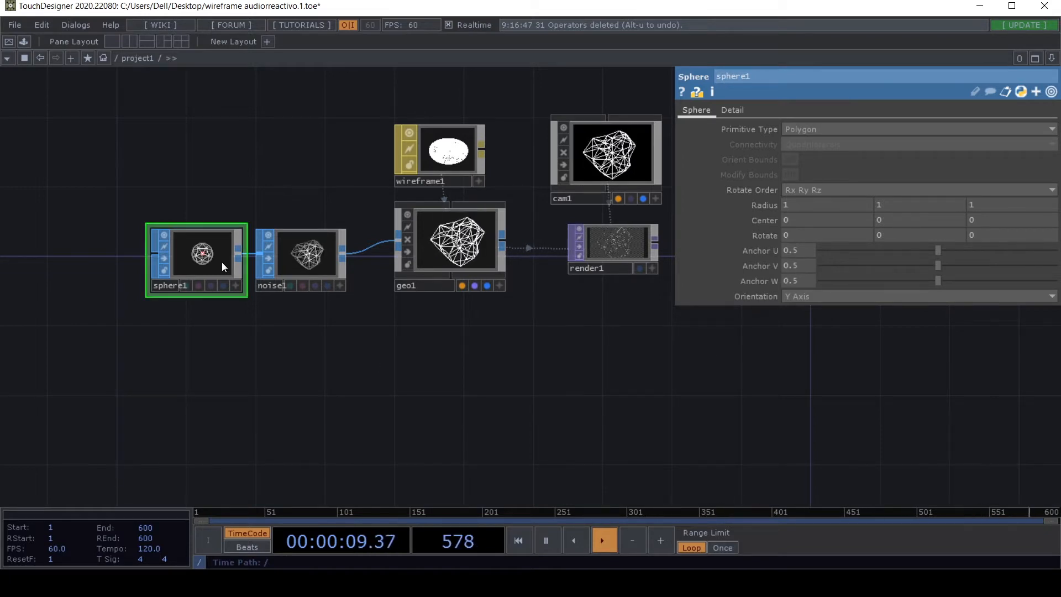
left_click_drag(222, 263, 171, 262)
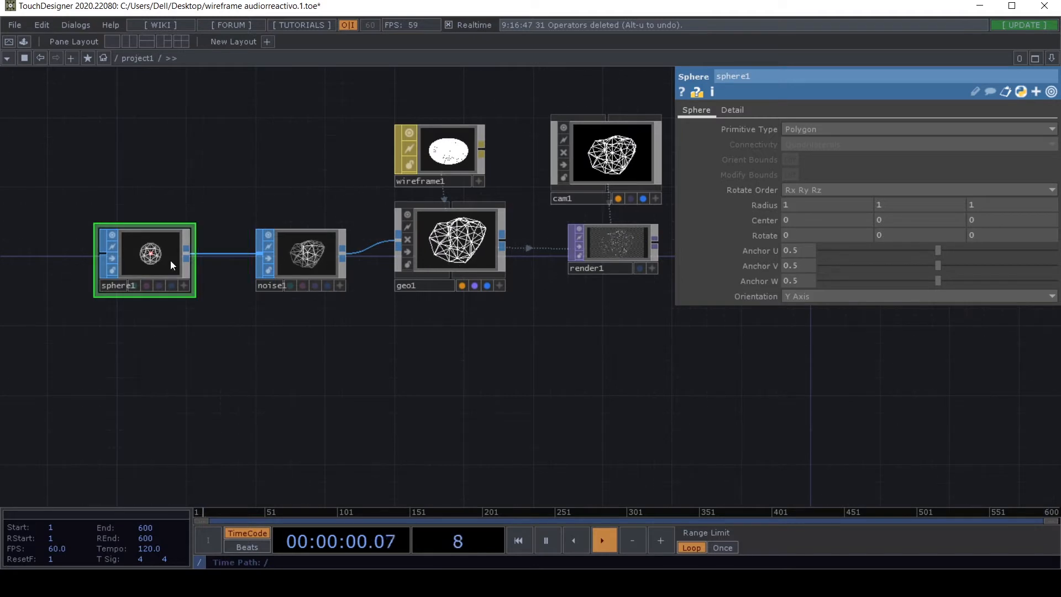
Step: Expand the Rotate parameter of sphere1 and switch rx, ry and rz to expression mode
left_click(768, 234)
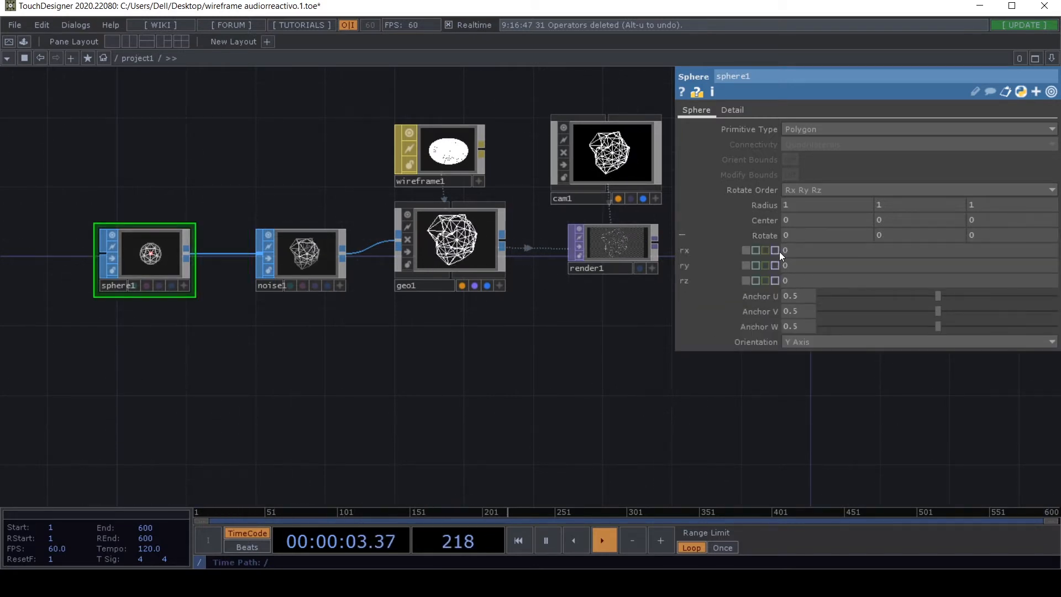
left_click(755, 250)
left_click(755, 265)
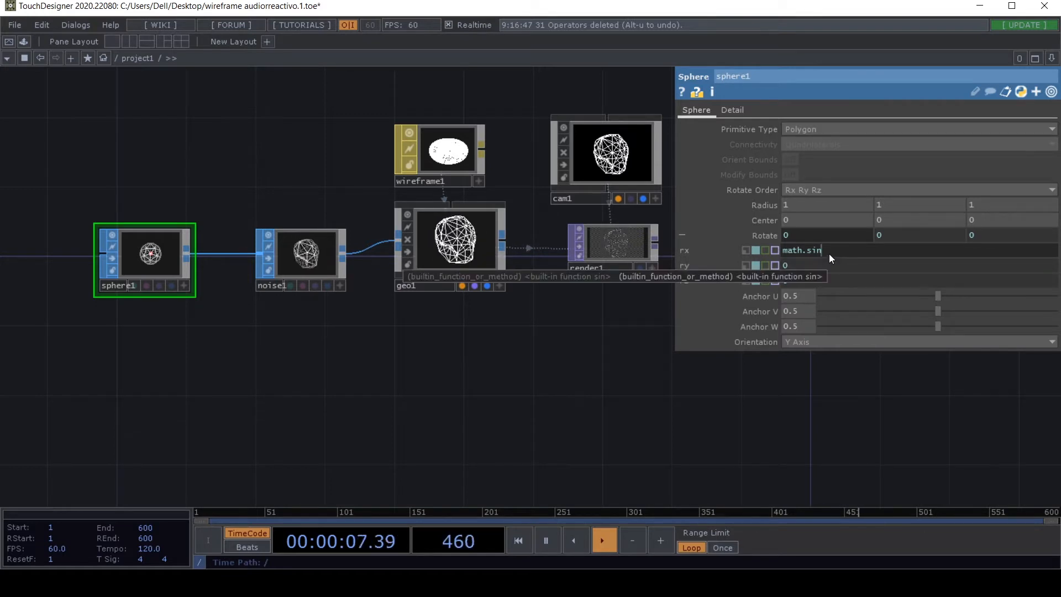
Step: Set the rx rotation expression of sphere1 to math.sin(absTime.seconds)
type("()")
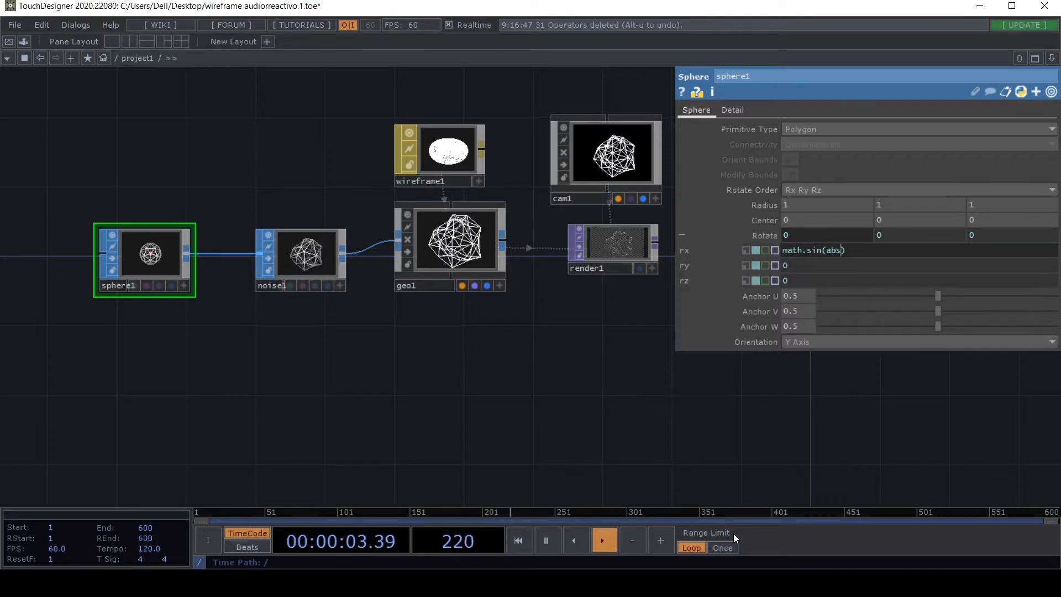
type("absTime.secobds")
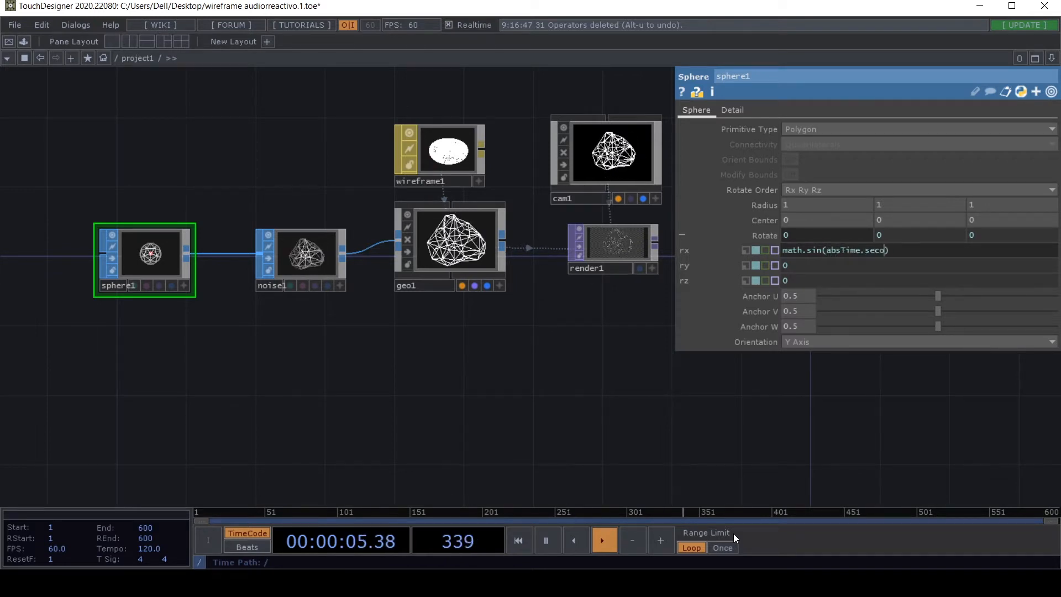
key("BackSpace")
key("BackSpace")
key("BackSpace")
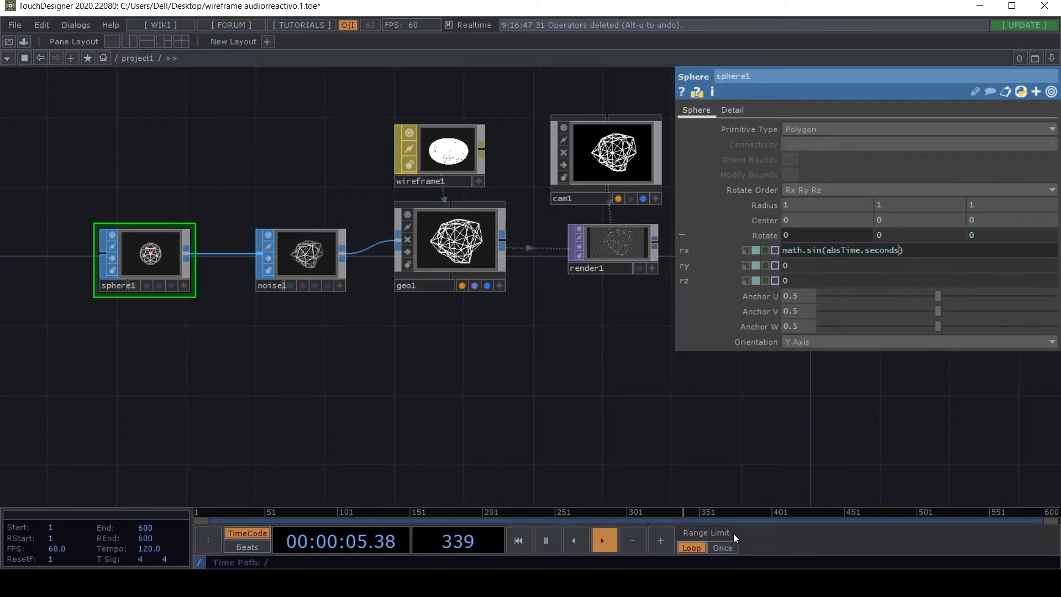
key("Return")
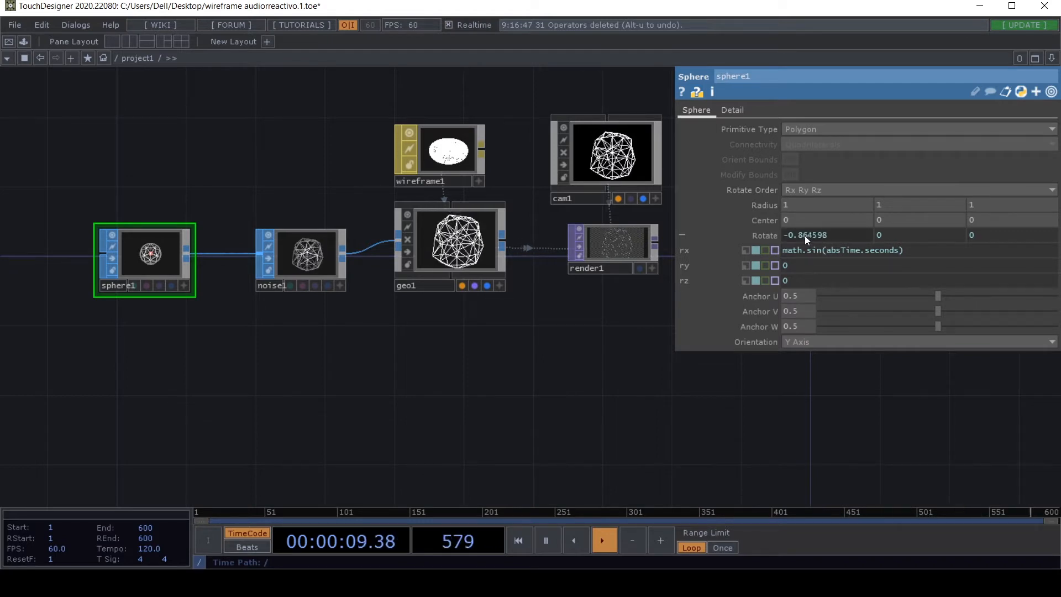
Step: Open render1 in a separate viewer window, shrink it and place it clear of the network nodes and the rotation expressions
left_click_drag(508, 392, 260, 392)
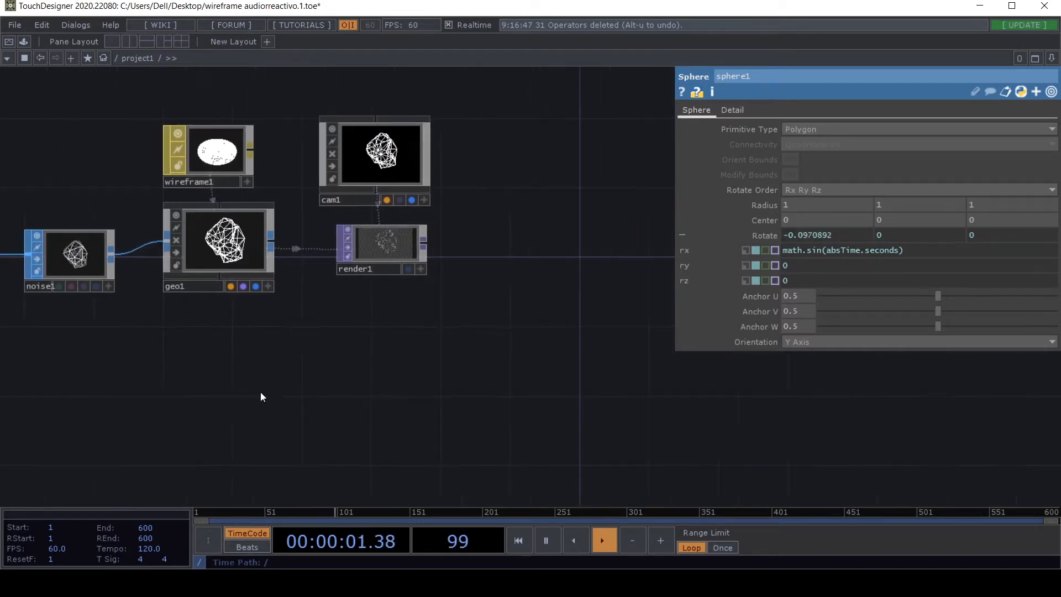
right_click(374, 249)
left_click(389, 246)
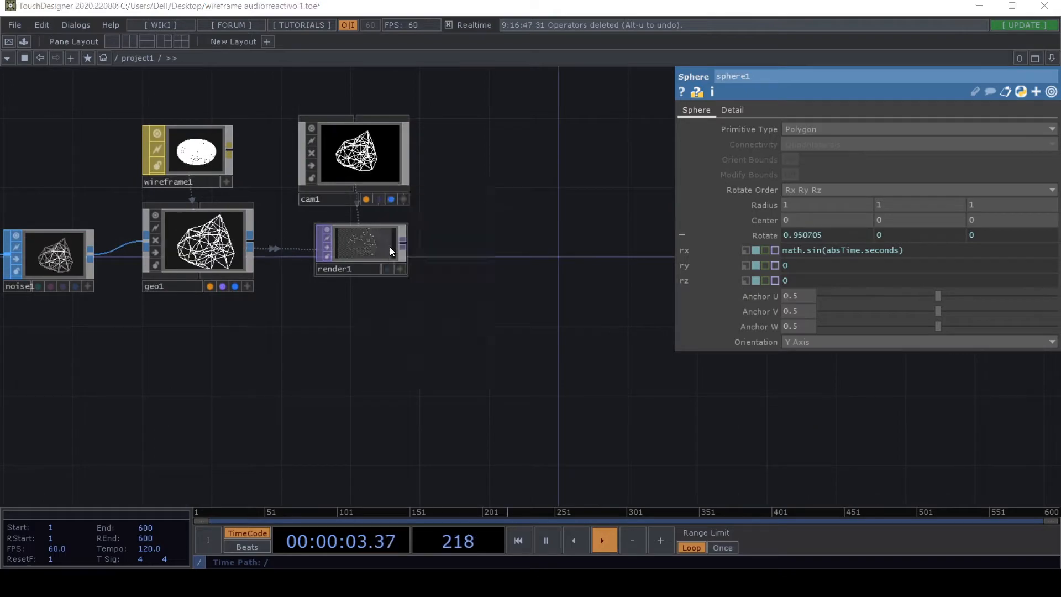
left_click_drag(8, 3, 469, 262)
left_click_drag(662, 274, 832, 325)
left_click_drag(332, 304, 498, 232)
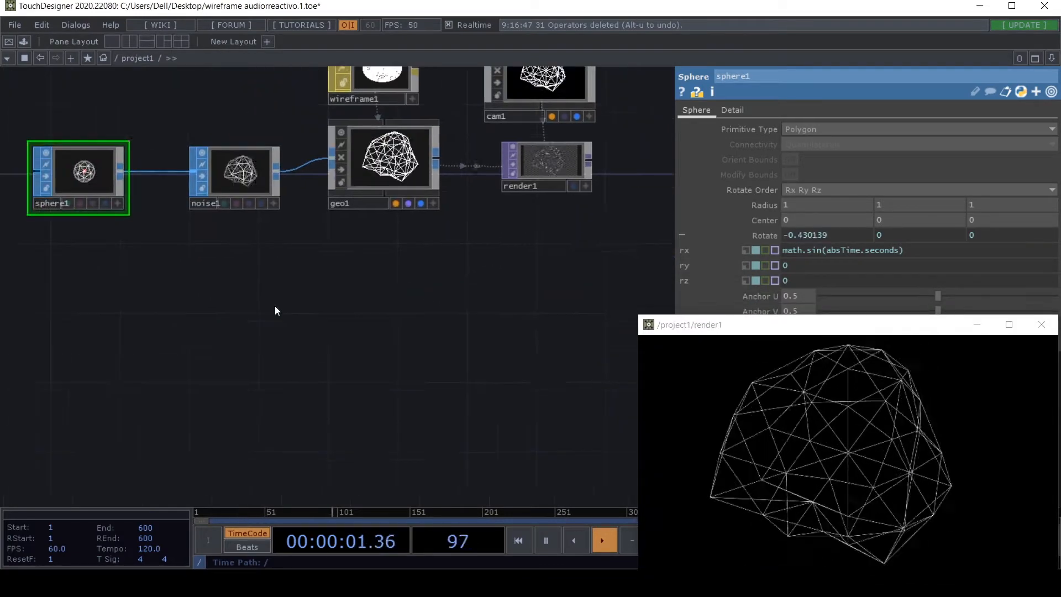
left_click_drag(274, 308, 543, 308)
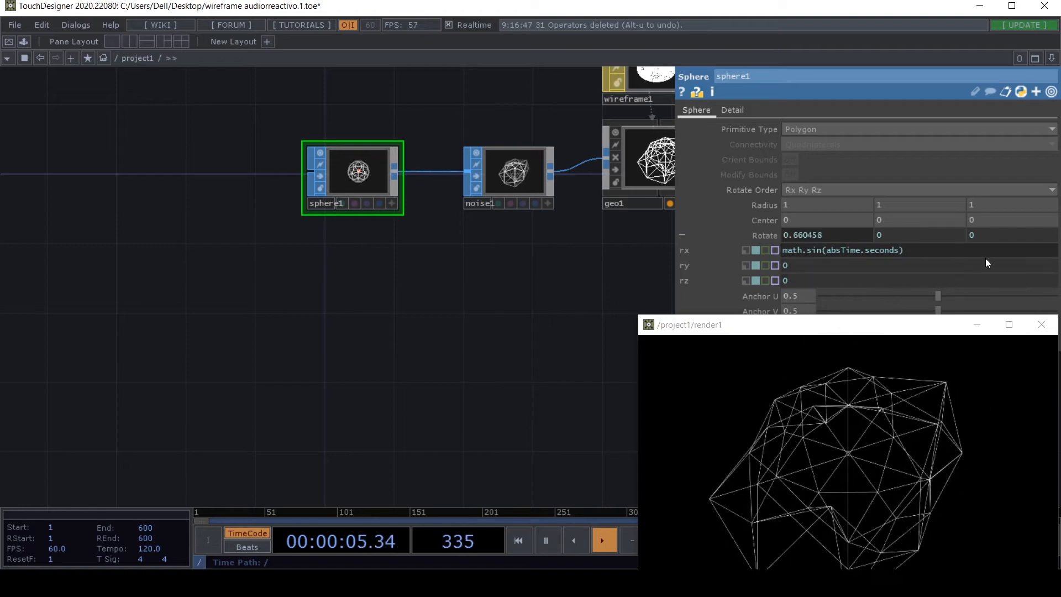
Step: Multiply the rx rotation expression of sphere1 by 180, making it math.sin(absTime.seconds)*180
type("9")
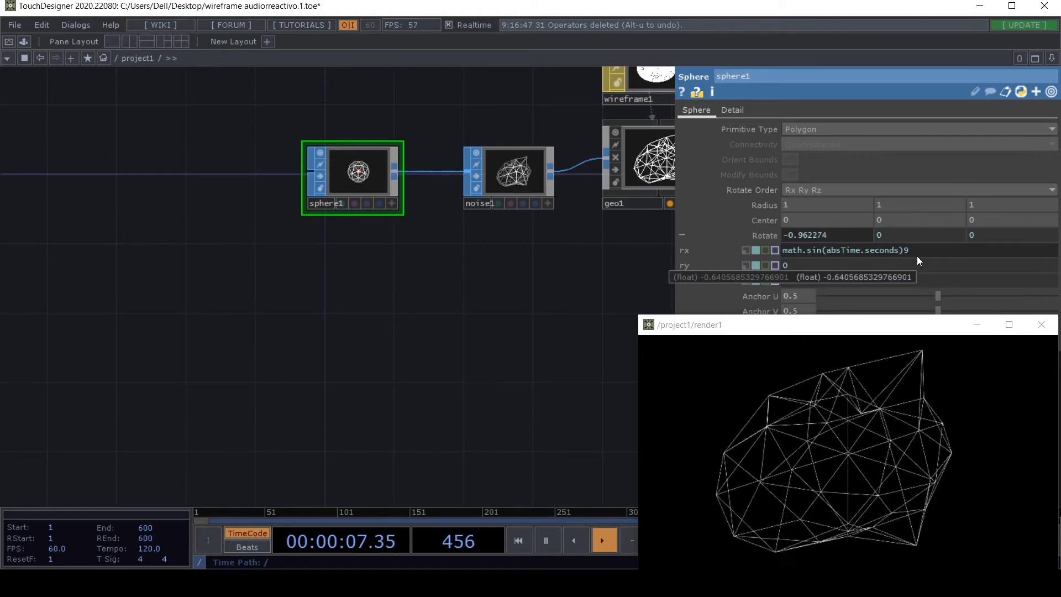
key("BackSpace")
type("*")
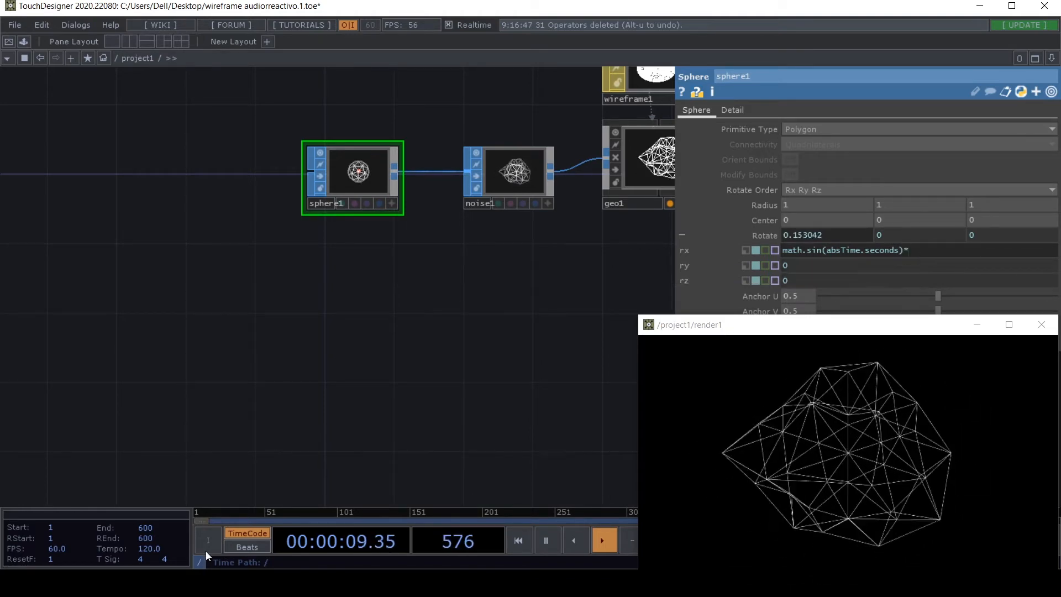
type("180")
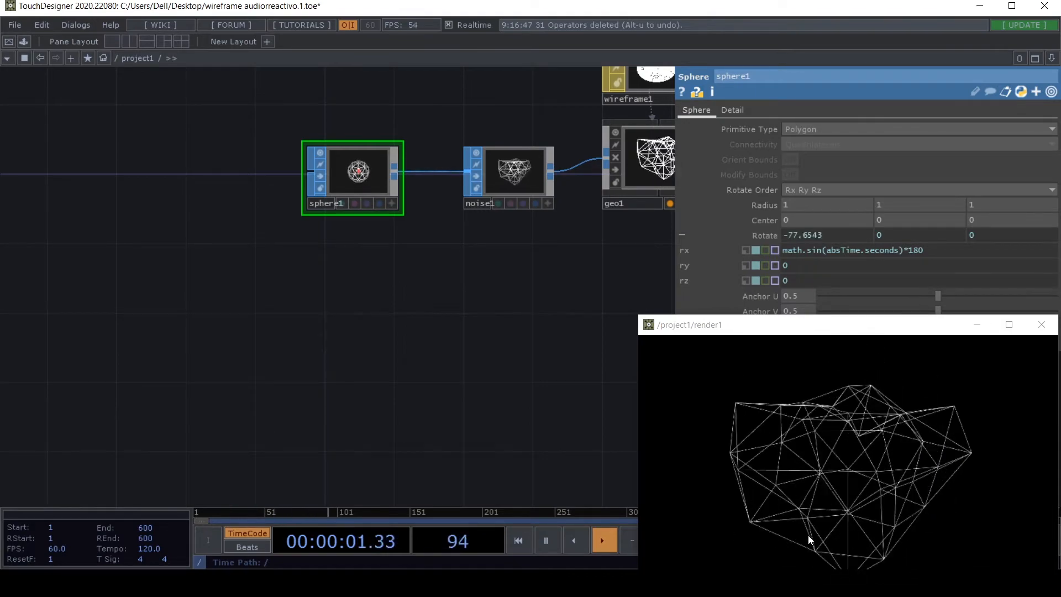
Step: Copy the complete rx expression of sphere1 into the ry and rz rotation fields
left_click_drag(931, 252, 735, 249)
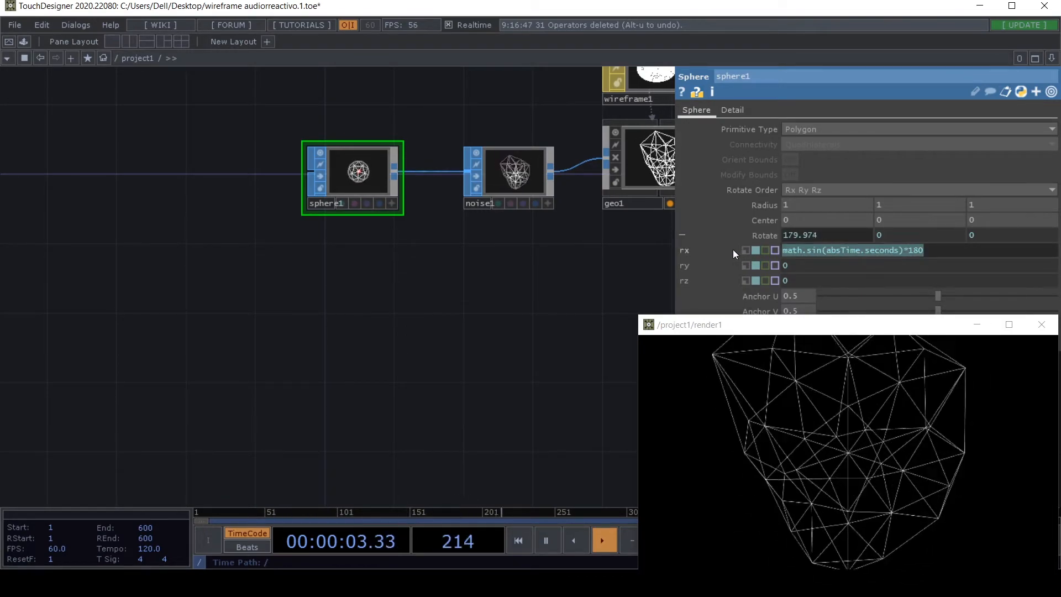
key("ctrl+c")
left_click(794, 267)
key("ctrl+v")
left_click(795, 279)
key("ctrl+v")
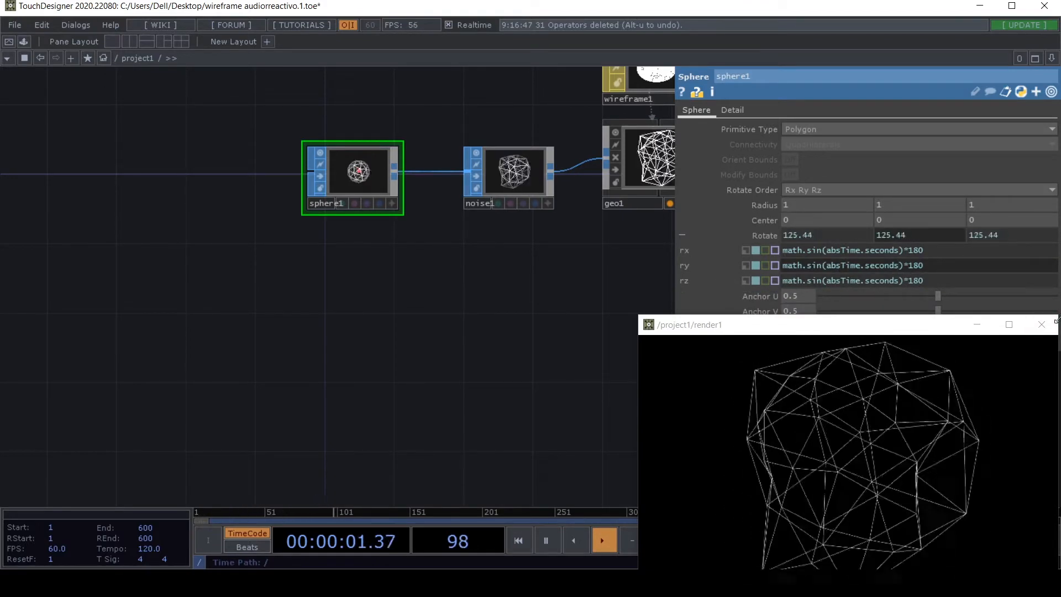
Step: Offset the time inside the sphere1 rotation expressions by +10 in ry and +20 in rz
type("+10")
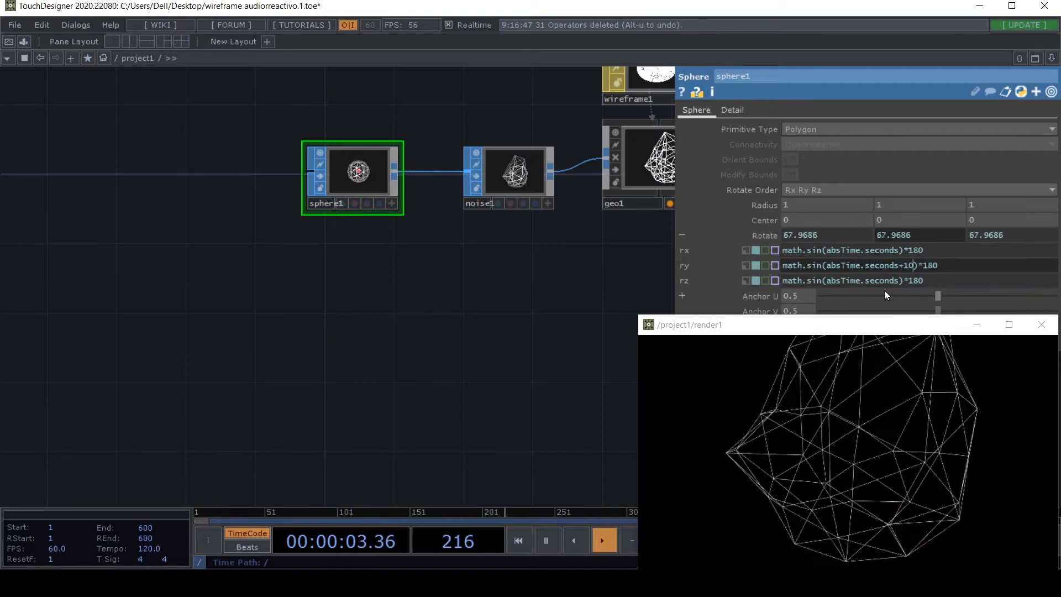
left_click(899, 281)
type("+20")
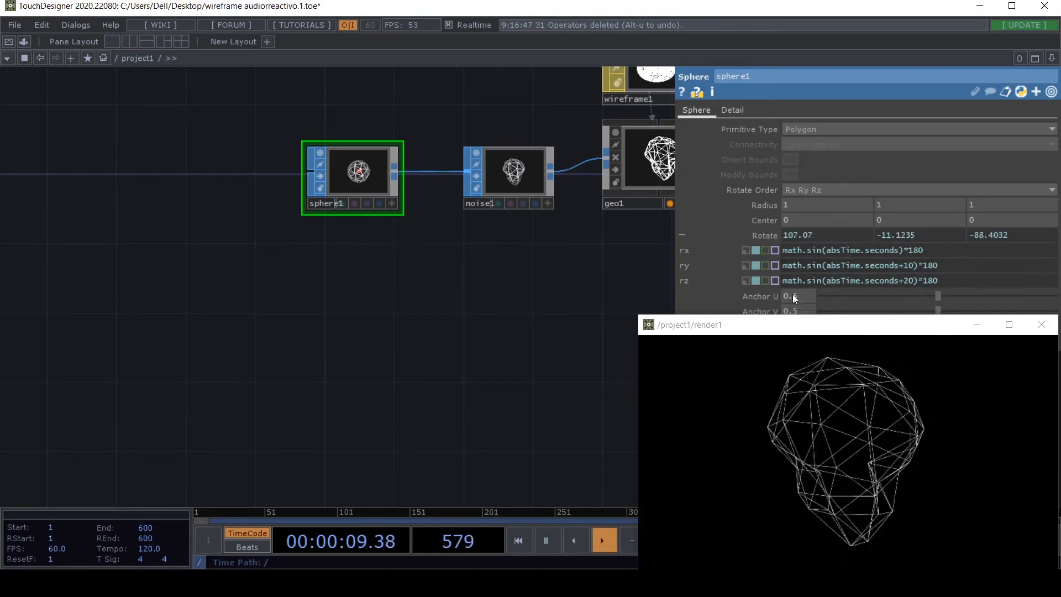
left_click_drag(828, 266, 897, 271)
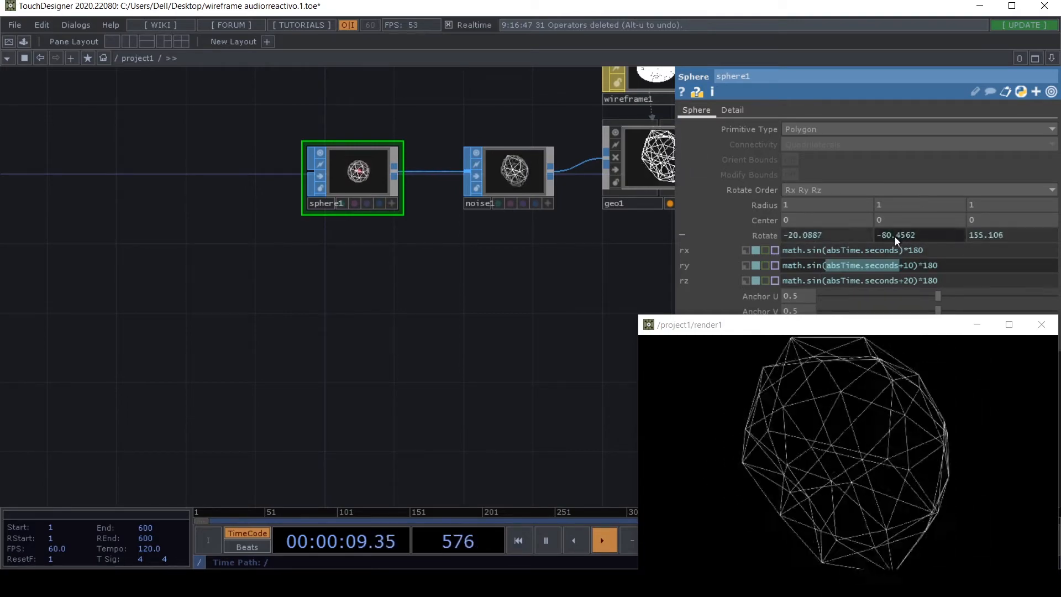
Step: Close the separate render1 viewer window and return to the node network
left_click(1031, 329)
left_click_drag(455, 355, 113, 456)
left_click_drag(366, 406, 322, 424)
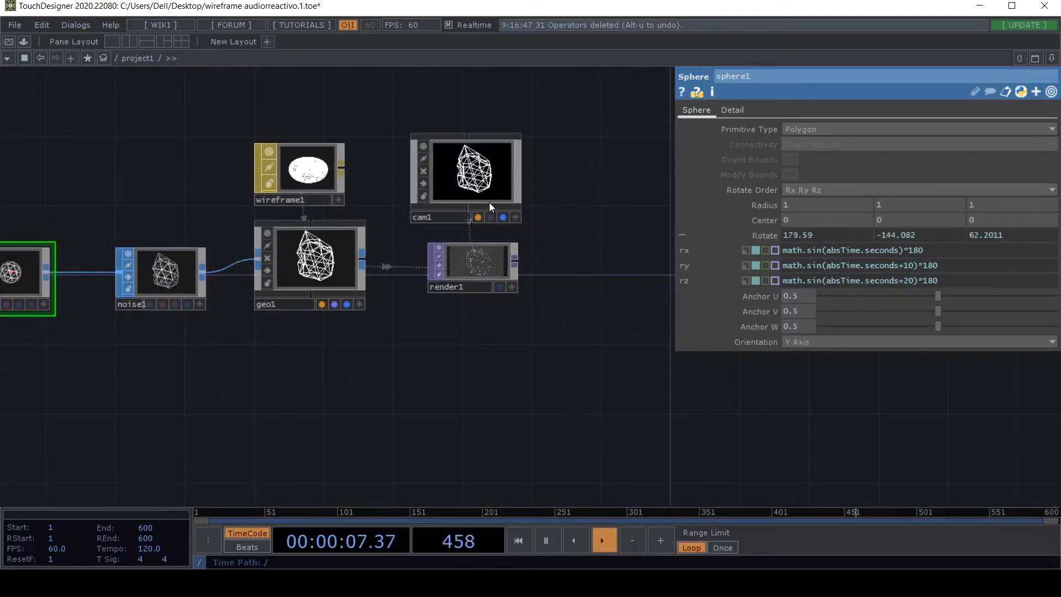
left_click_drag(368, 357, 477, 305)
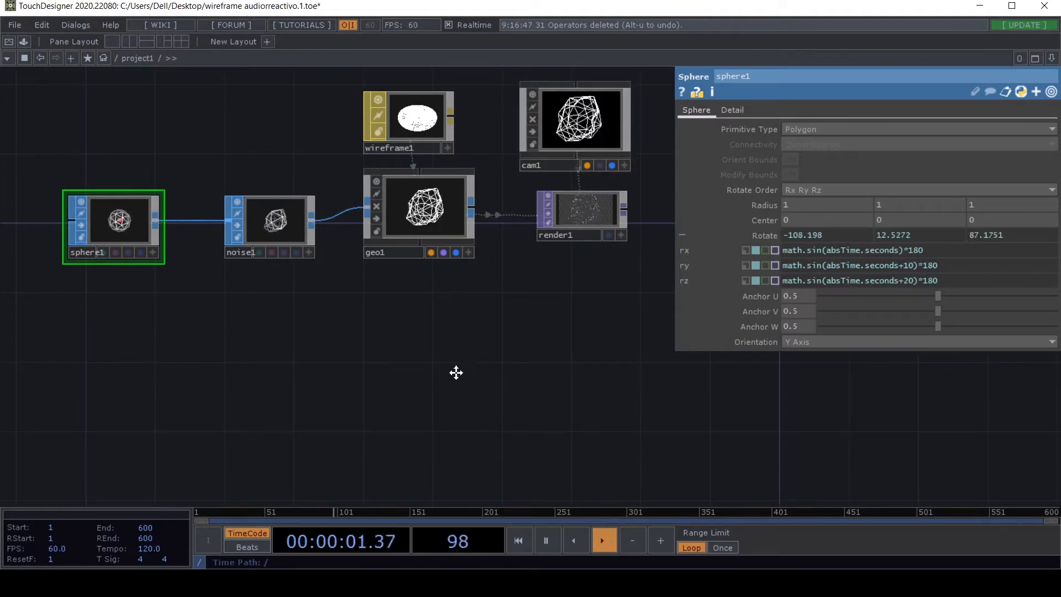
left_click_drag(456, 372, 498, 340)
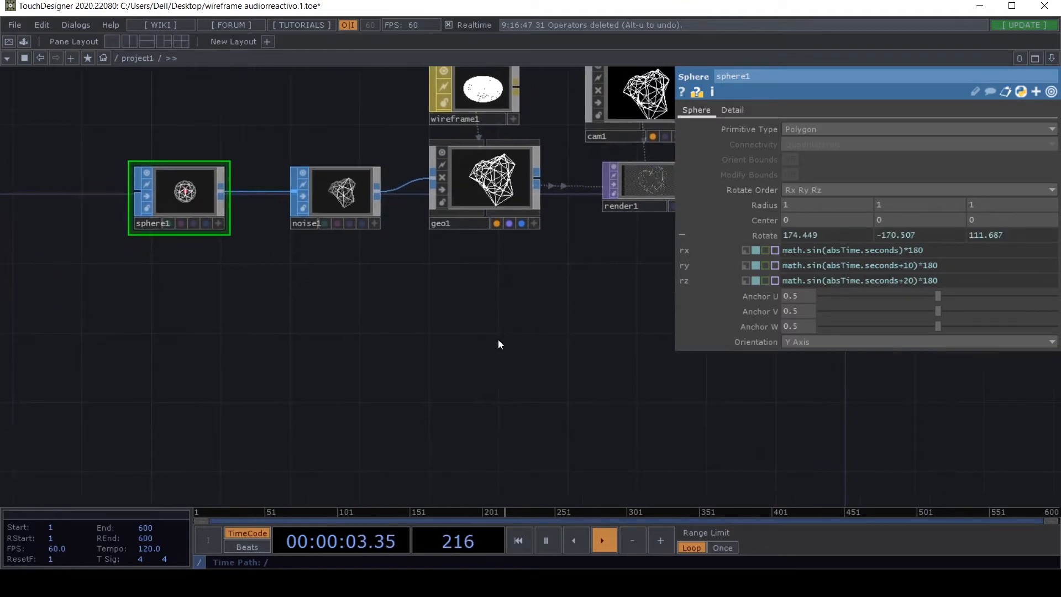
Step: Select noise1 to show its parameters and display render1 as the network background
scroll(498, 340, "down", 3)
left_click(383, 245)
scroll(381, 239, "up", 6)
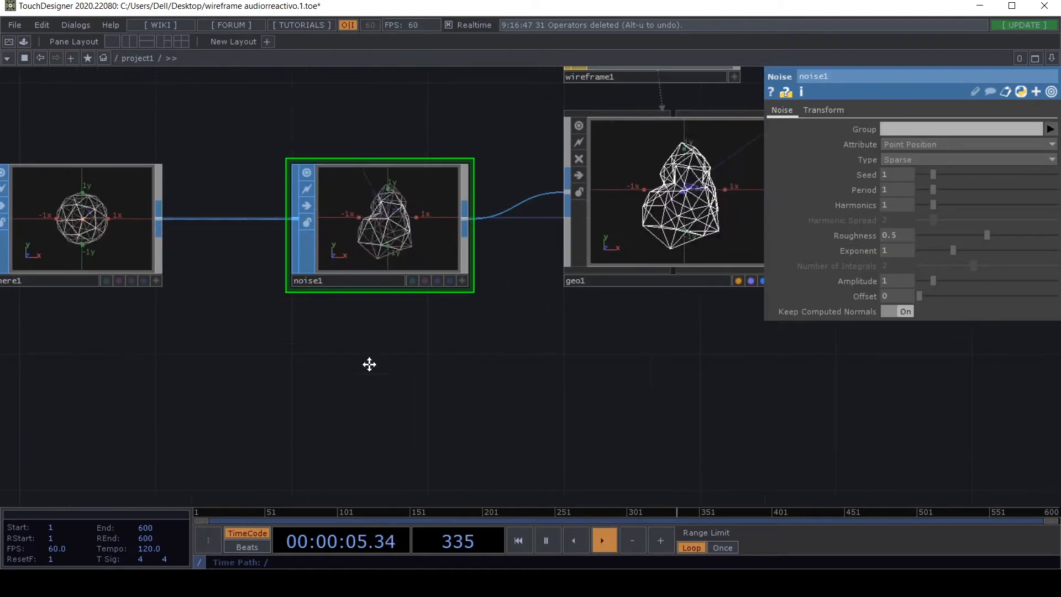
left_click_drag(369, 364, 208, 400)
scroll(339, 382, "down", 3)
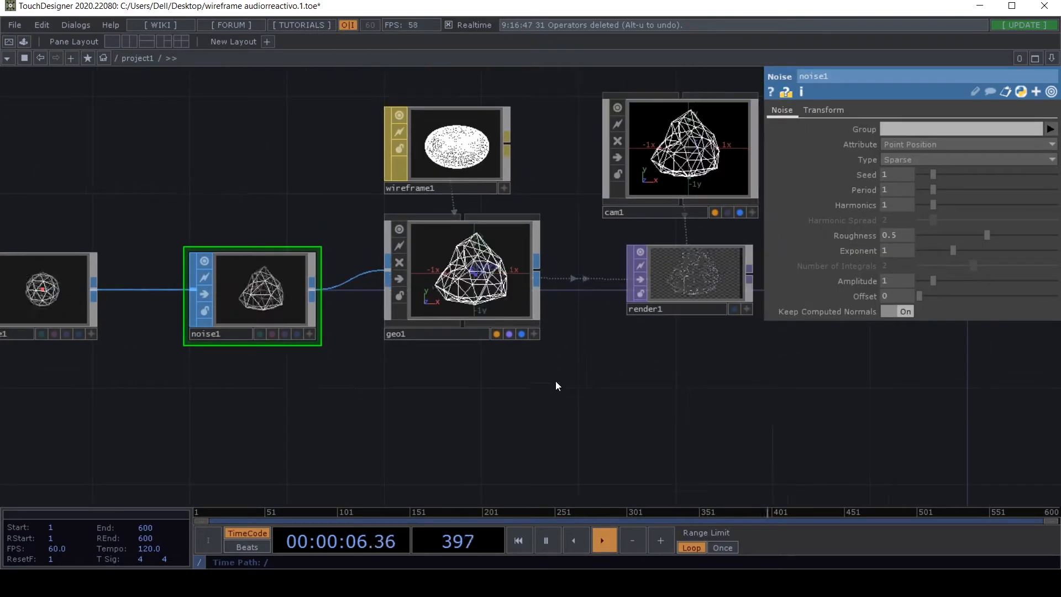
left_click(732, 309)
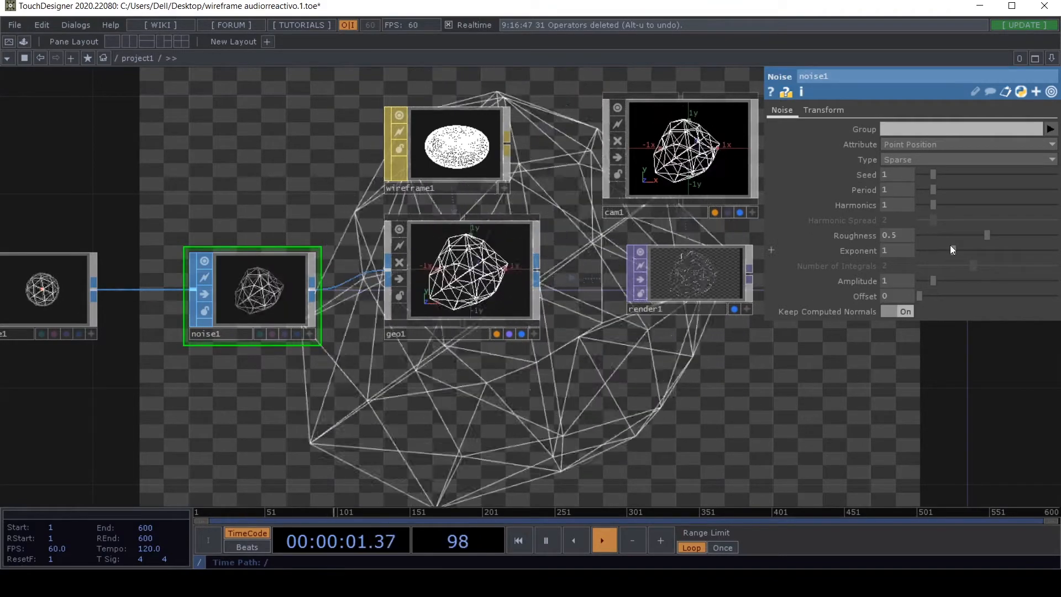
Step: Try noise1 Period values of 1.66 and 2.33, reset the parameter, and turn off the render1 background display
mouse_move(934, 190)
left_mouse_down()
mouse_move(989, 194)
mouse_move(946, 191)
left_mouse_up()
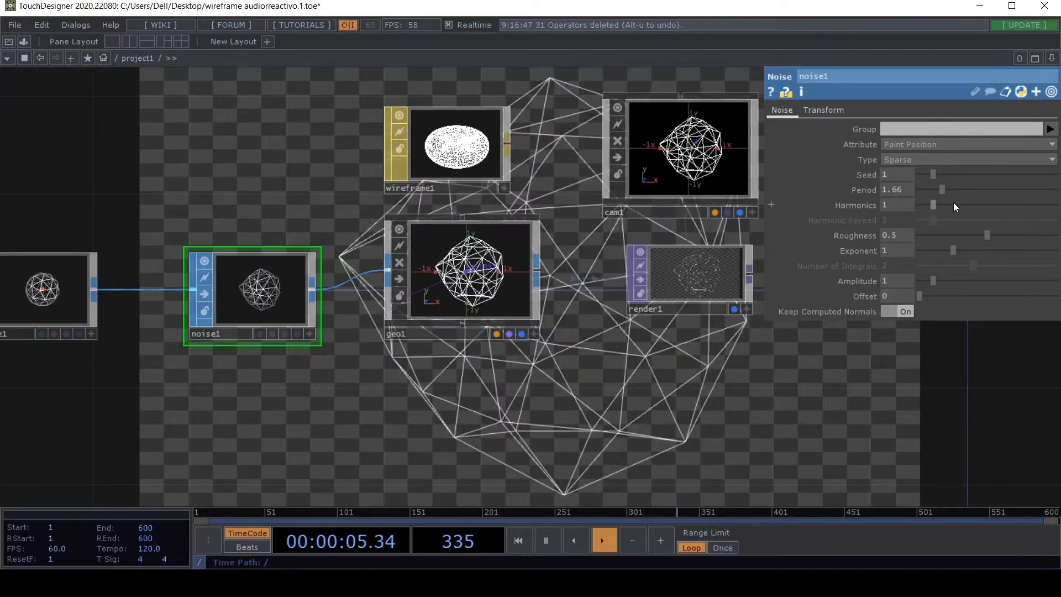
left_click(952, 190)
right_click(867, 190)
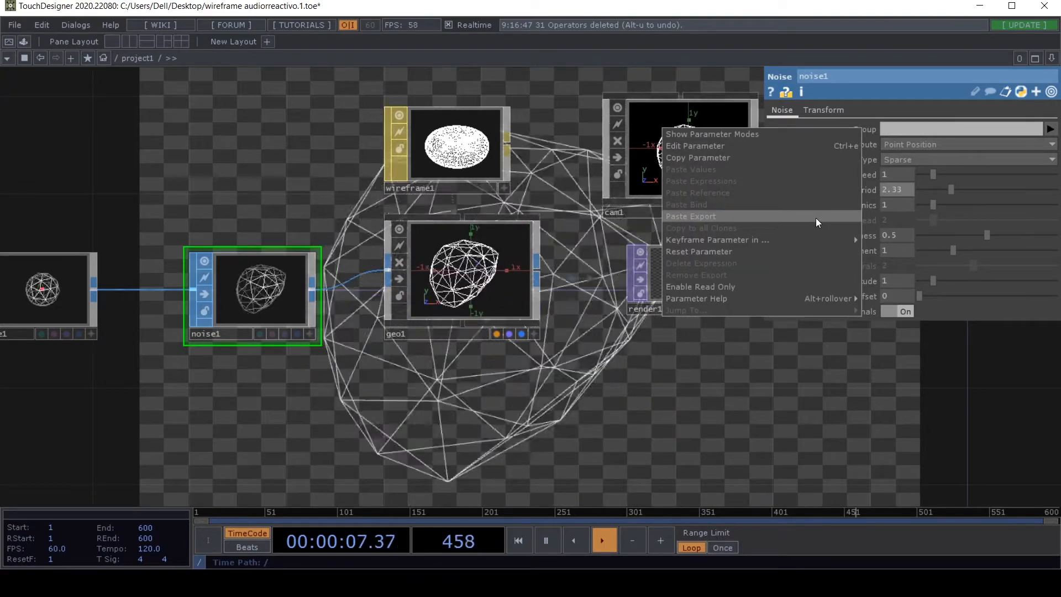
left_click(794, 251)
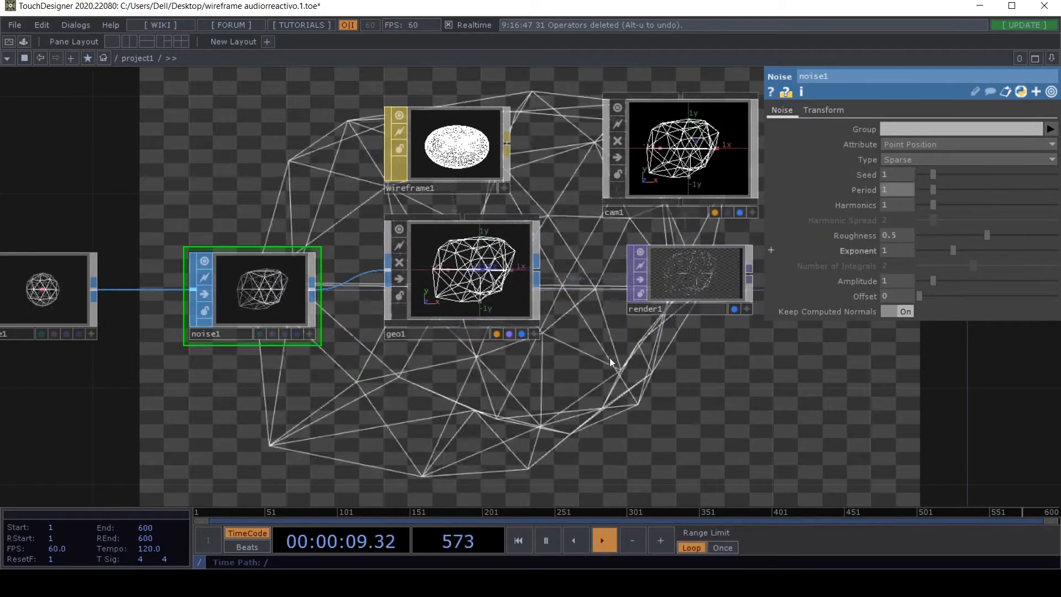
scroll(473, 397, "down", 2)
left_click(658, 325)
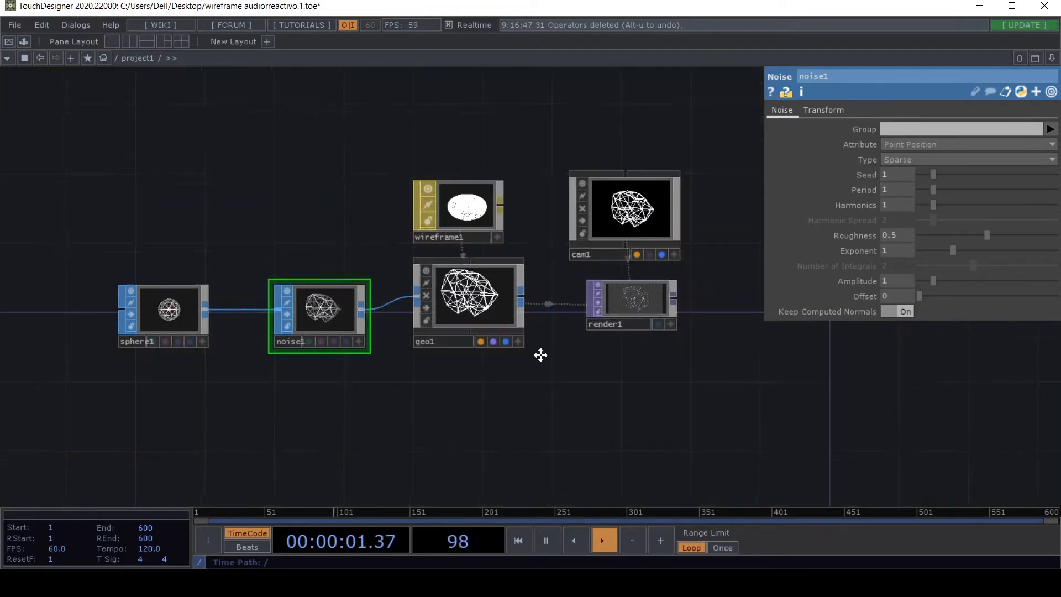
Step: Create an Audio File In CHOP in the empty area below and left of the sphere network
left_click_drag(540, 355, 600, 250)
scroll(562, 307, "down", 2)
left_click_drag(553, 362, 536, 301)
double_click(240, 314)
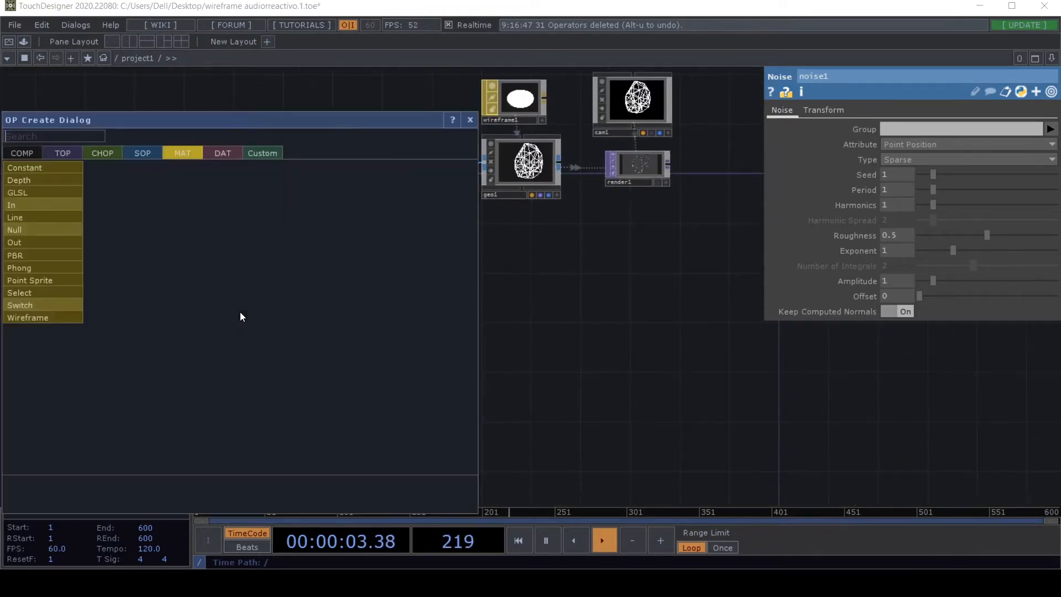
left_click(92, 153)
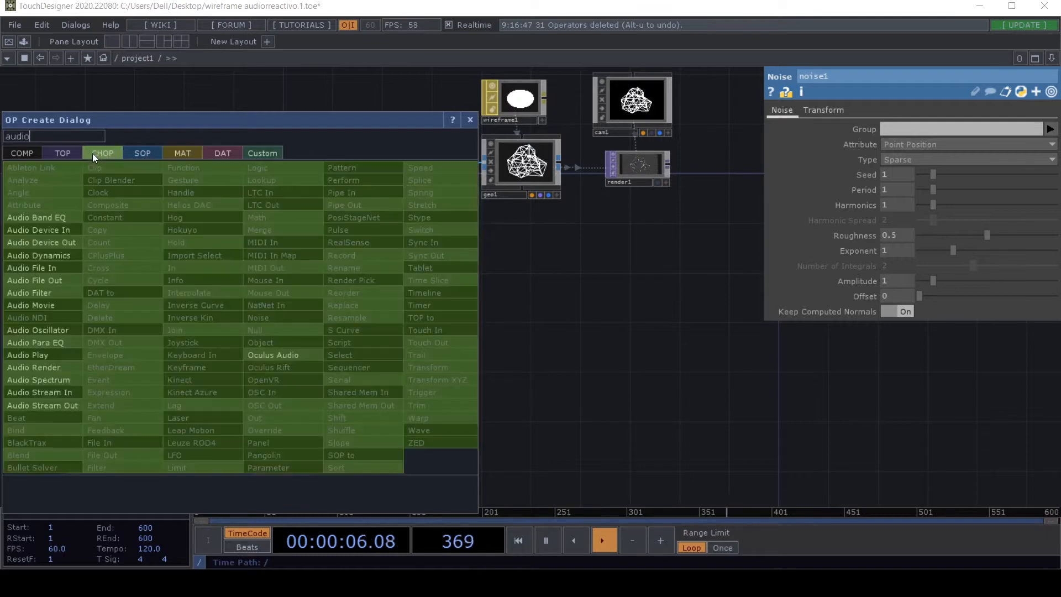
left_click(58, 269)
left_click(166, 326)
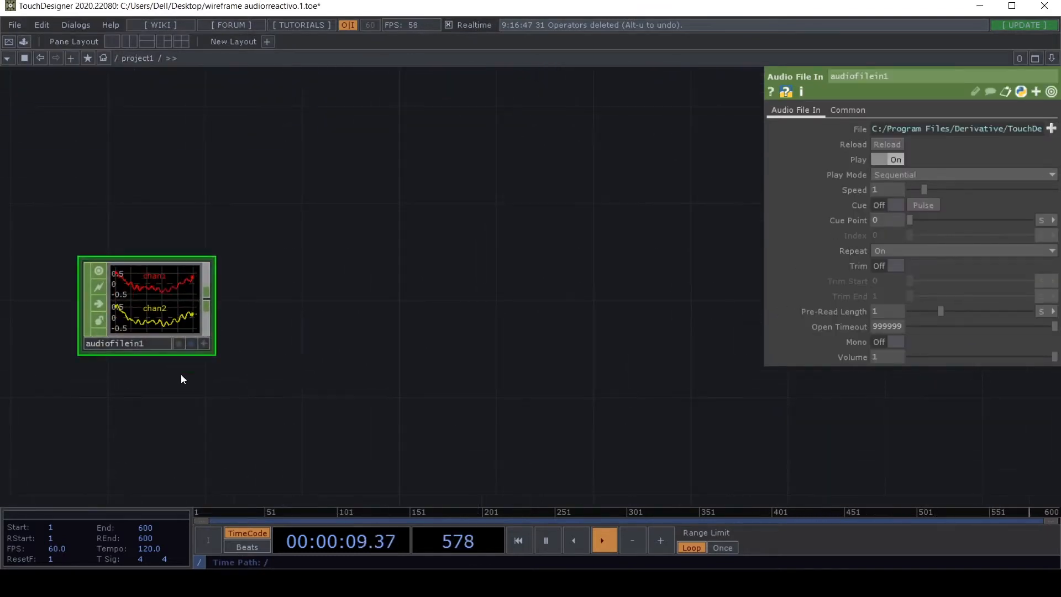
Step: Add an Audio Device Out CHOP and align it directly below audiofilein1
scroll(110, 364, "up", 2)
double_click(110, 363)
type("audio")
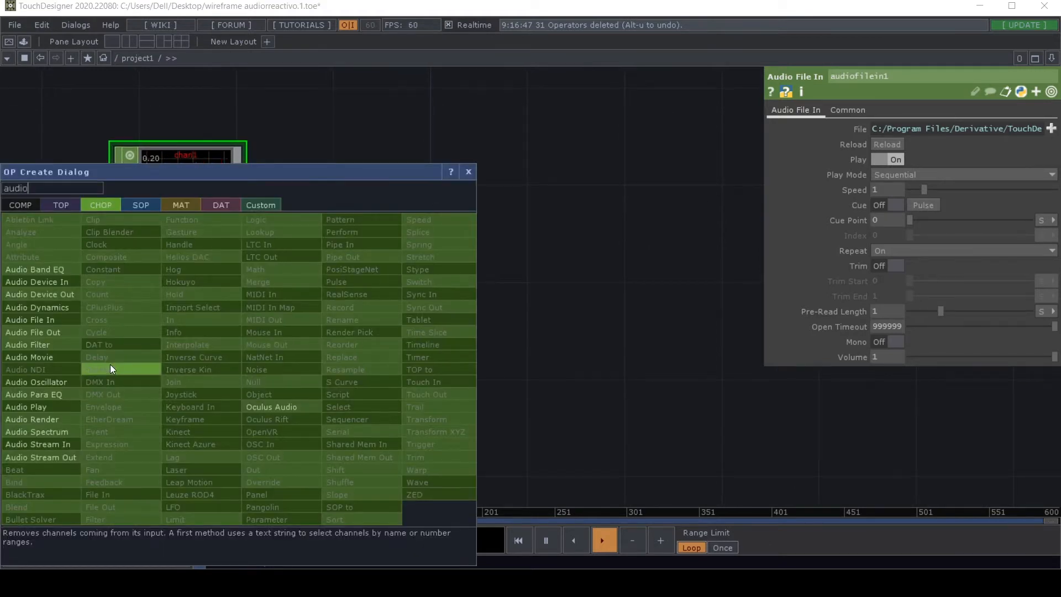
left_click(38, 294)
left_click_drag(212, 356, 159, 339)
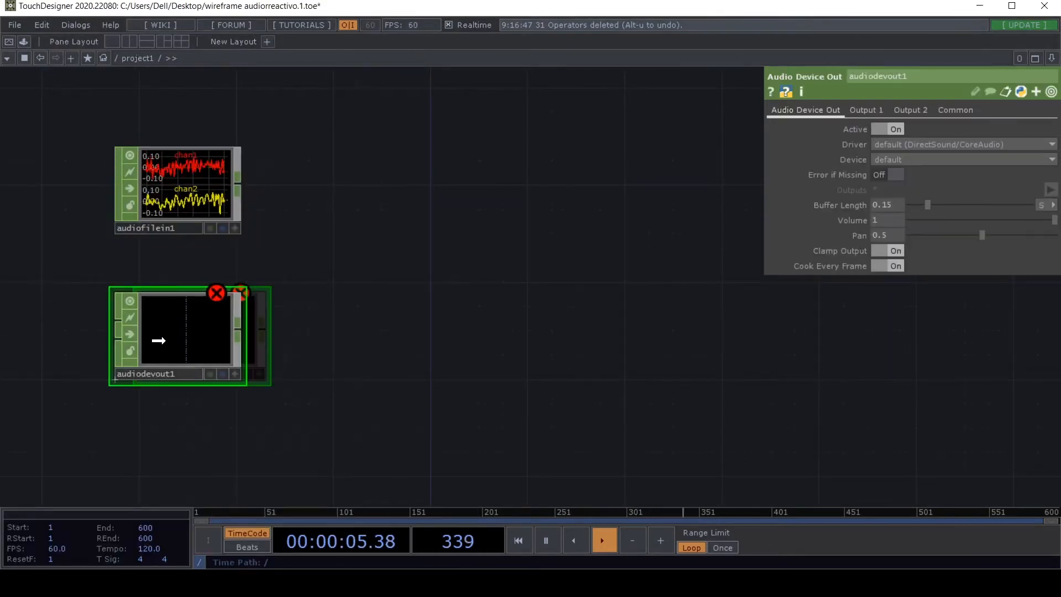
Step: Set the output device of audiodevout1 to Focusrite USB (Focusrite USB Audio) and lower its volume to 0.071
left_click(918, 159)
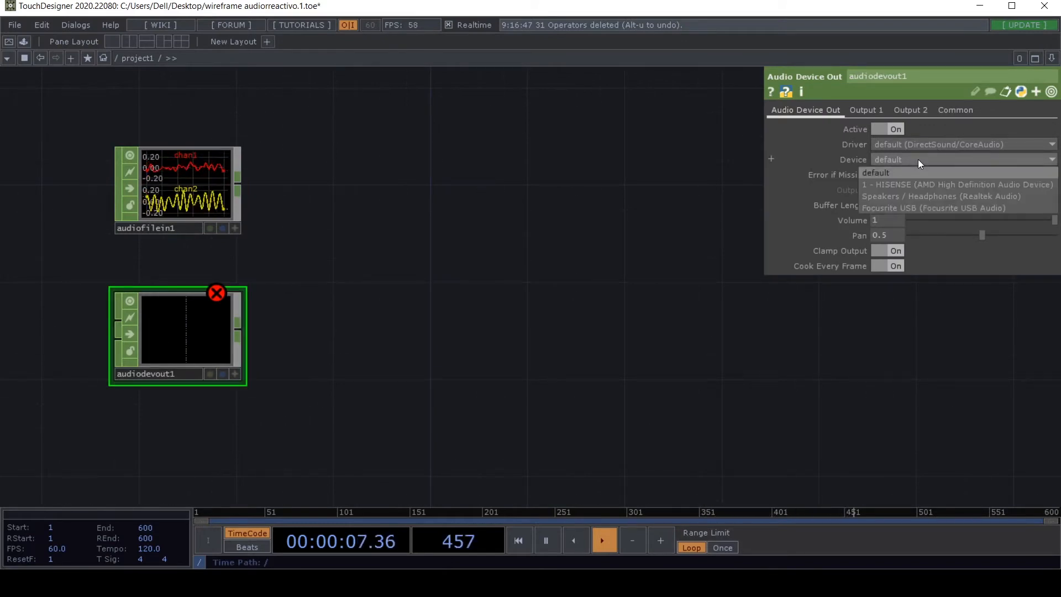
left_click(904, 208)
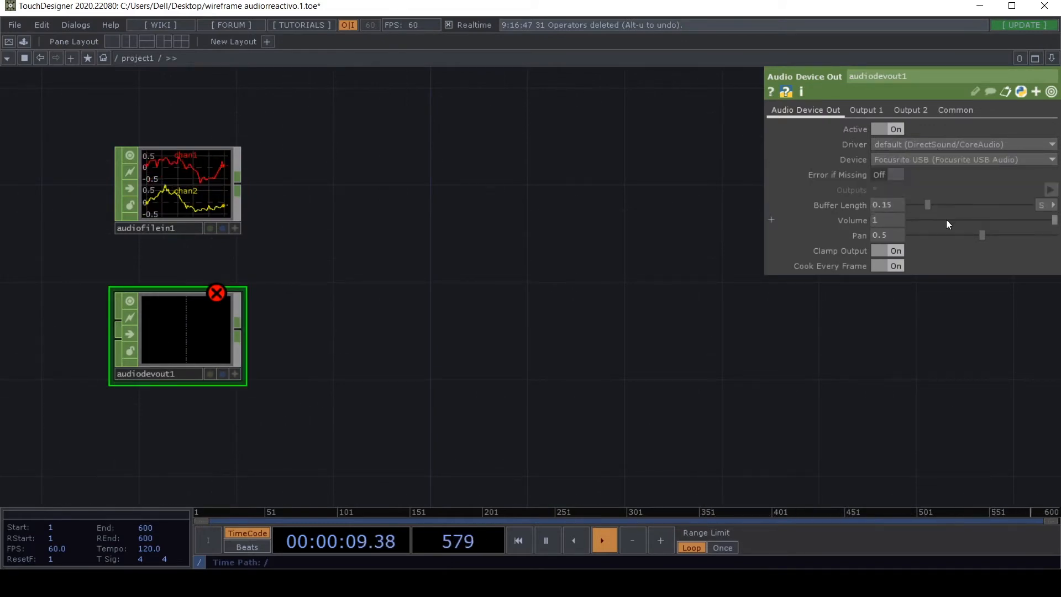
left_click_drag(947, 220, 930, 219)
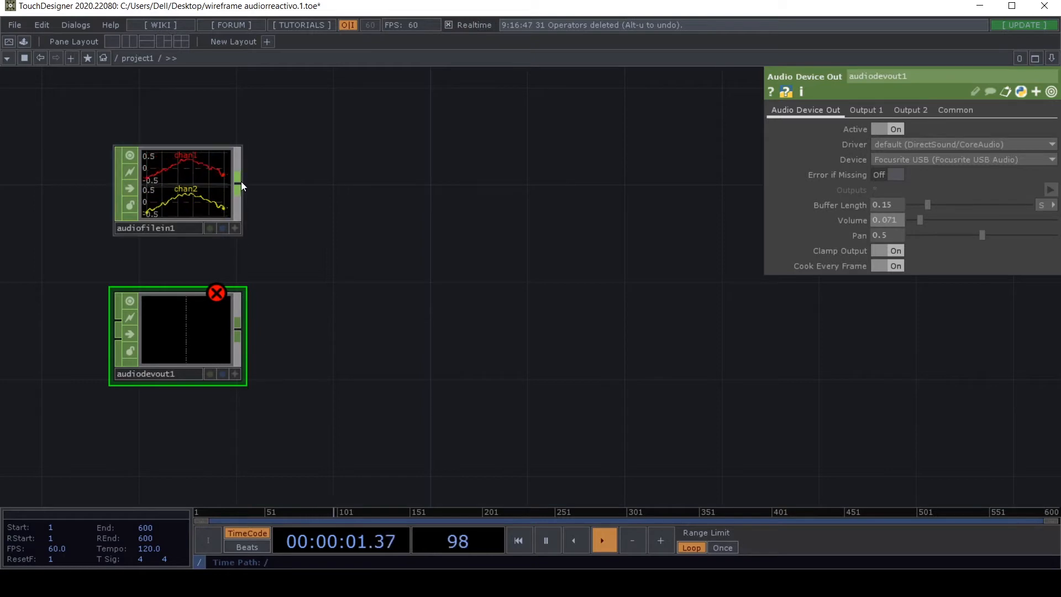
Step: Connect audiofilein1 to audiodevout1 with more space between them, and set the output volume to 0
left_click_drag(241, 182, 112, 293)
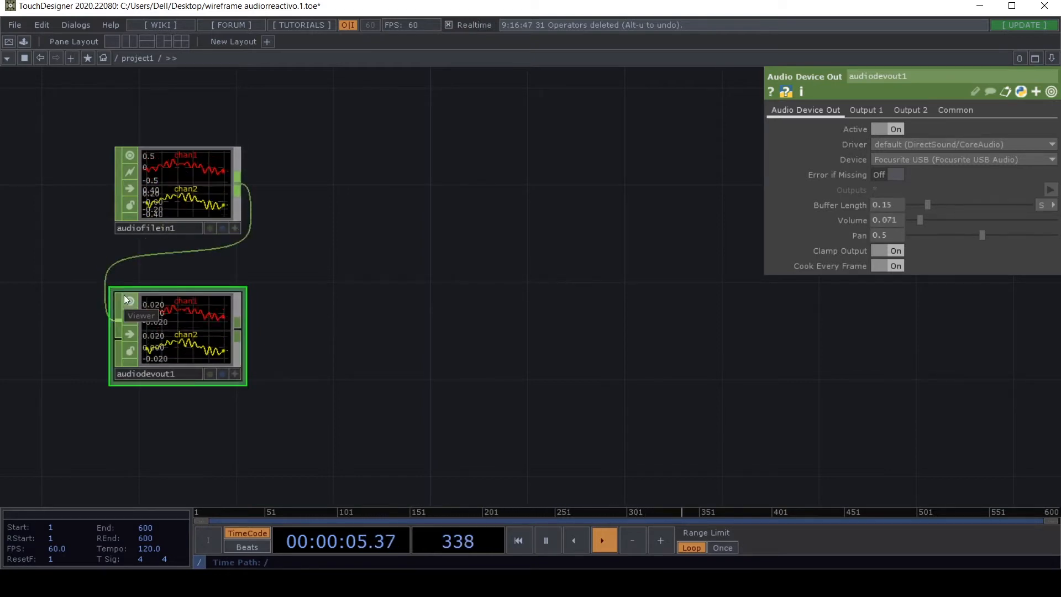
left_click_drag(168, 321, 168, 369)
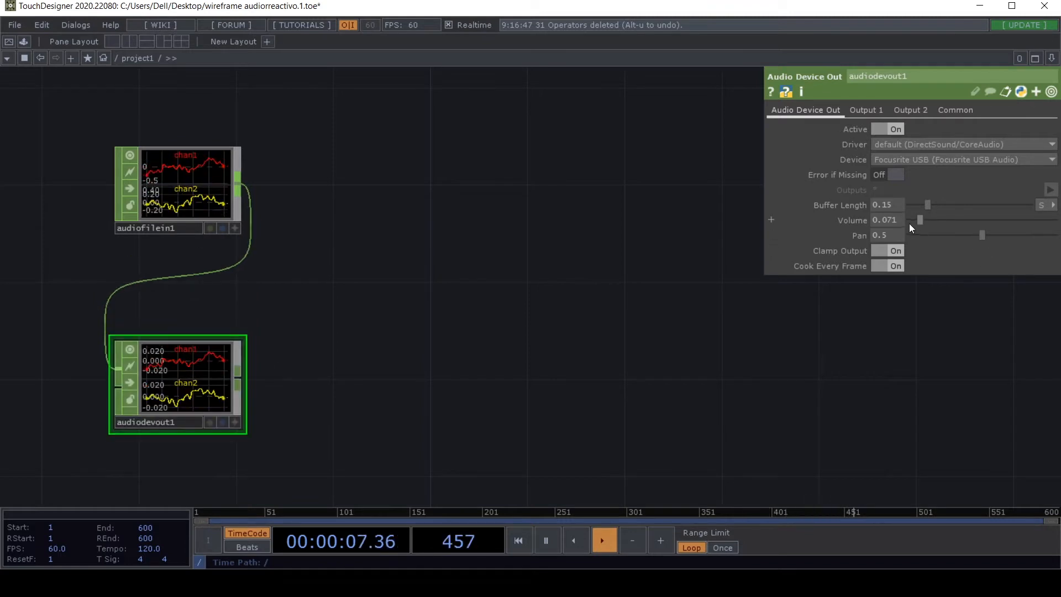
left_click_drag(910, 223, 847, 213)
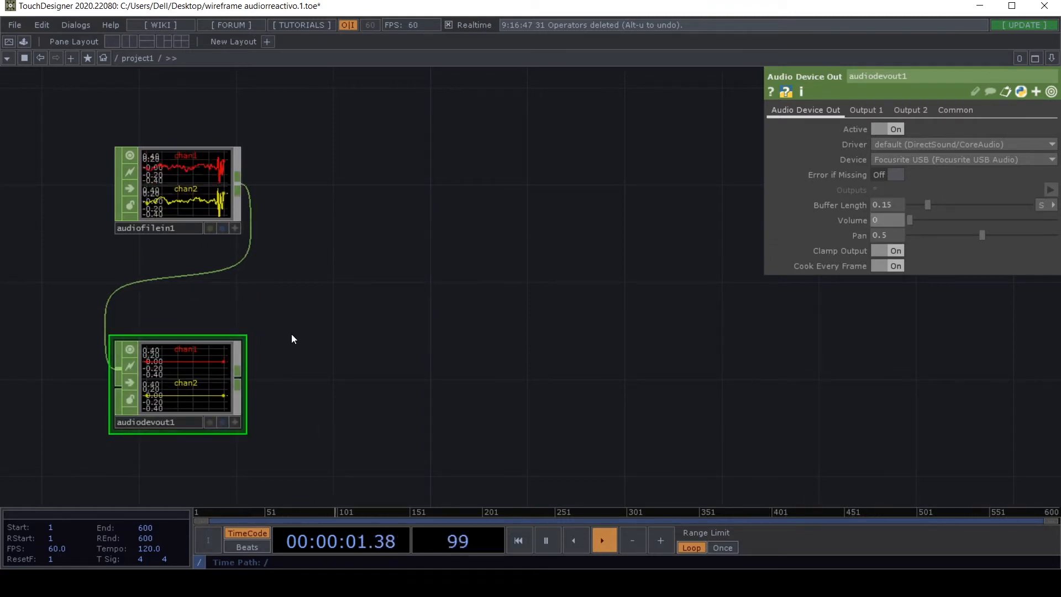
Step: Arrange the two audio nodes below the sphere network, with audiodevout1 offset down and right of audiofilein1
scroll(293, 339, "down", 3)
left_click_drag(200, 273, 112, 294)
left_click_drag(254, 355, 254, 381)
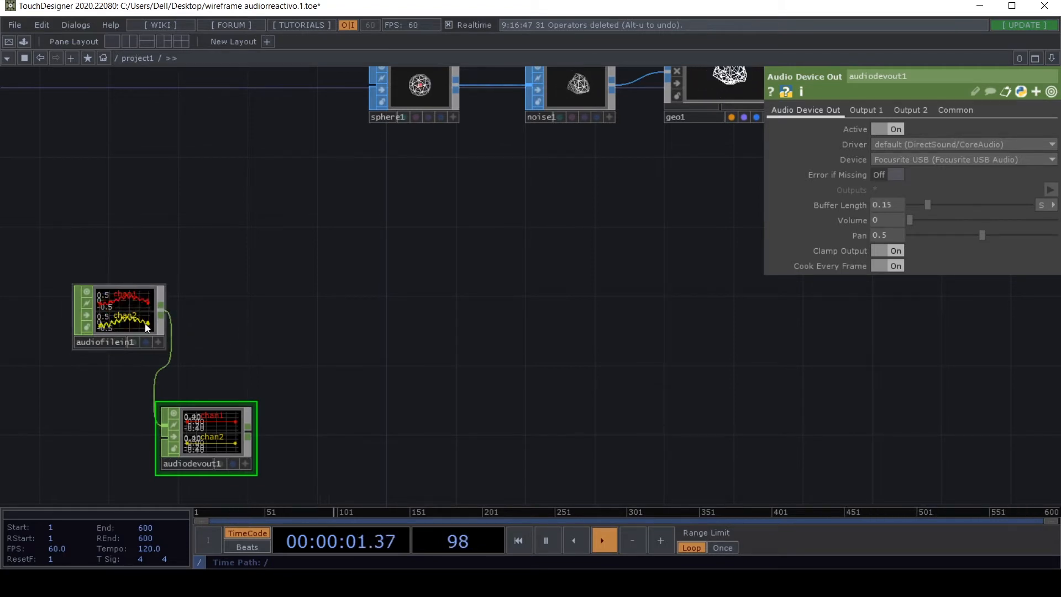
left_click_drag(265, 319, 224, 373)
scroll(315, 293, "down", 2)
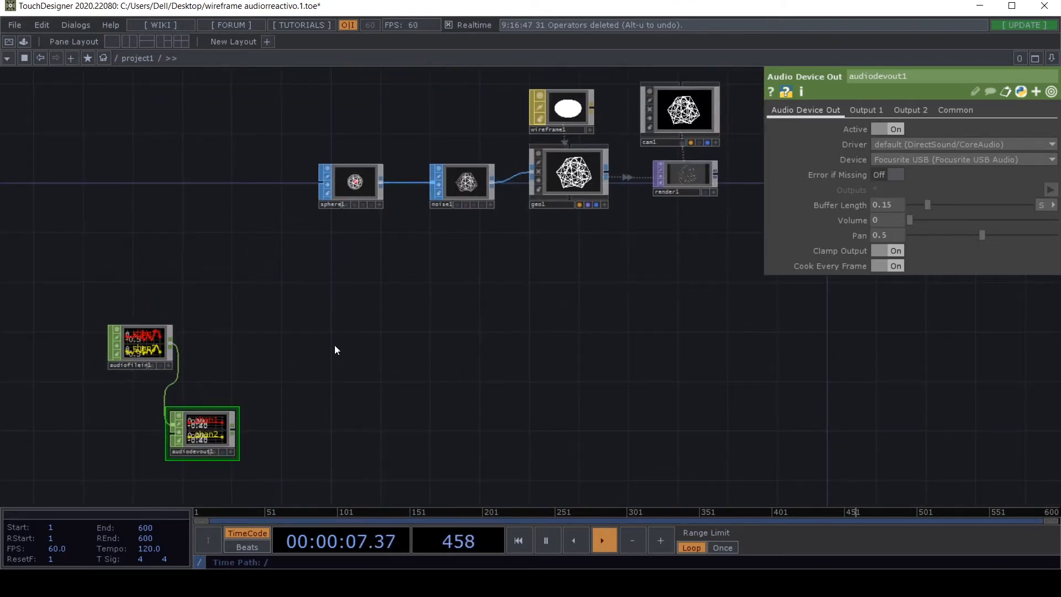
Step: Create an Analyze CHOP level with audiofilein1 and move it right, leaving a wide gap between them
key("Tab")
type("ana")
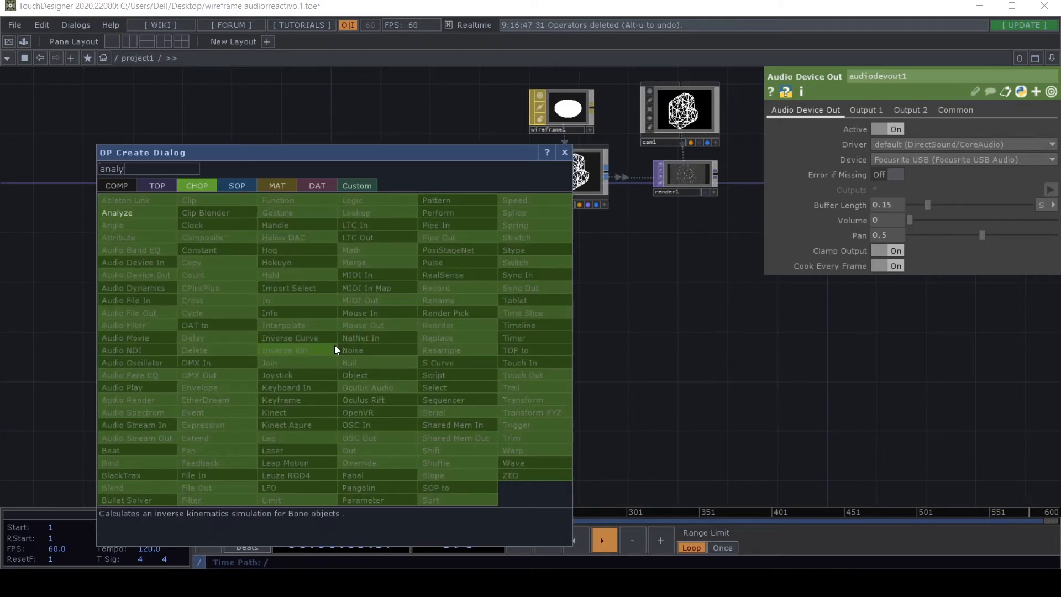
type("ly")
left_click(145, 216)
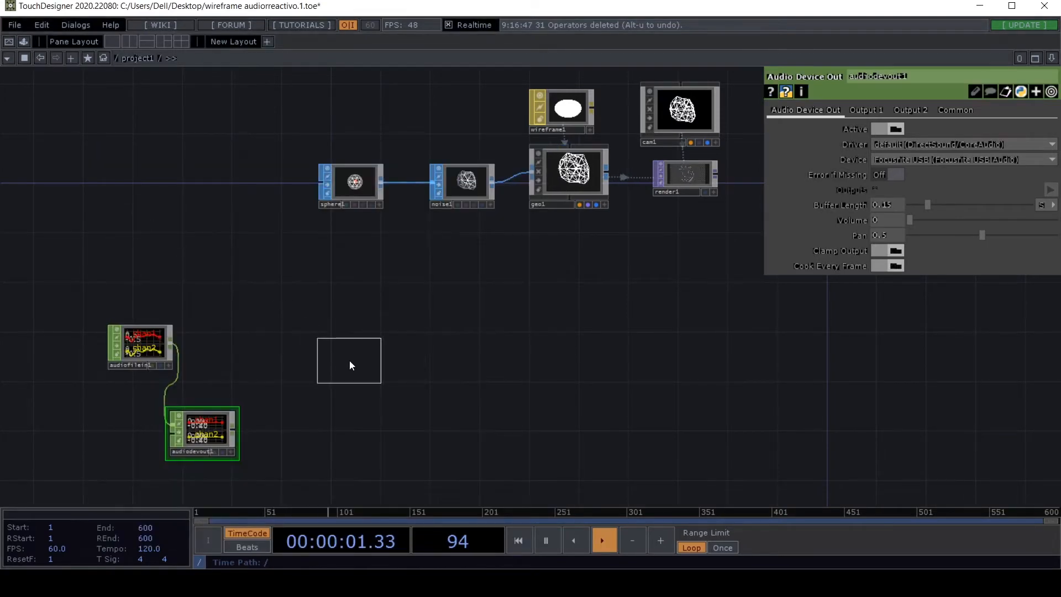
left_click(349, 360)
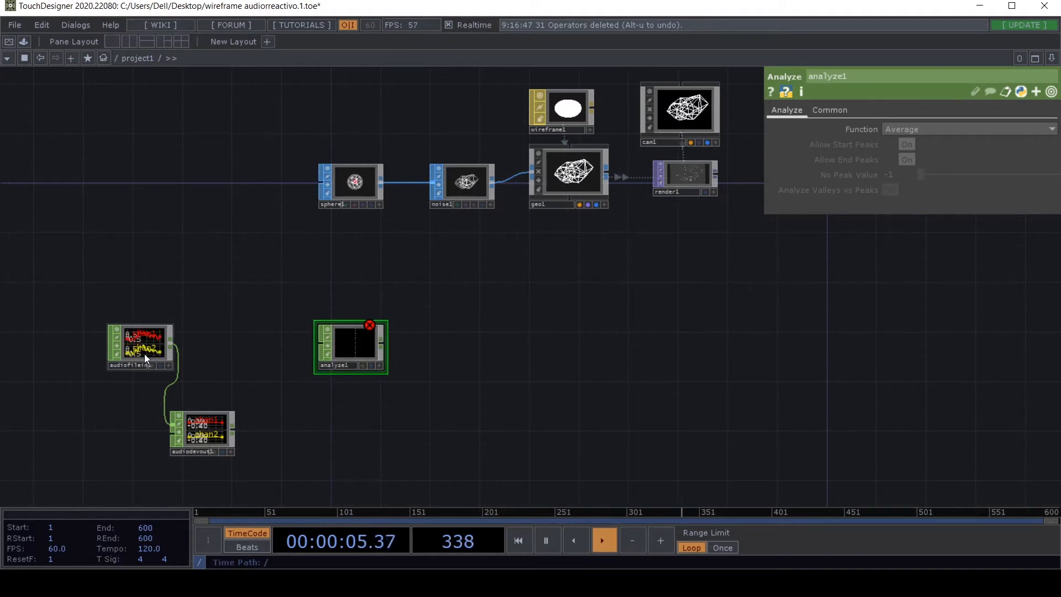
left_click_drag(362, 351, 446, 345)
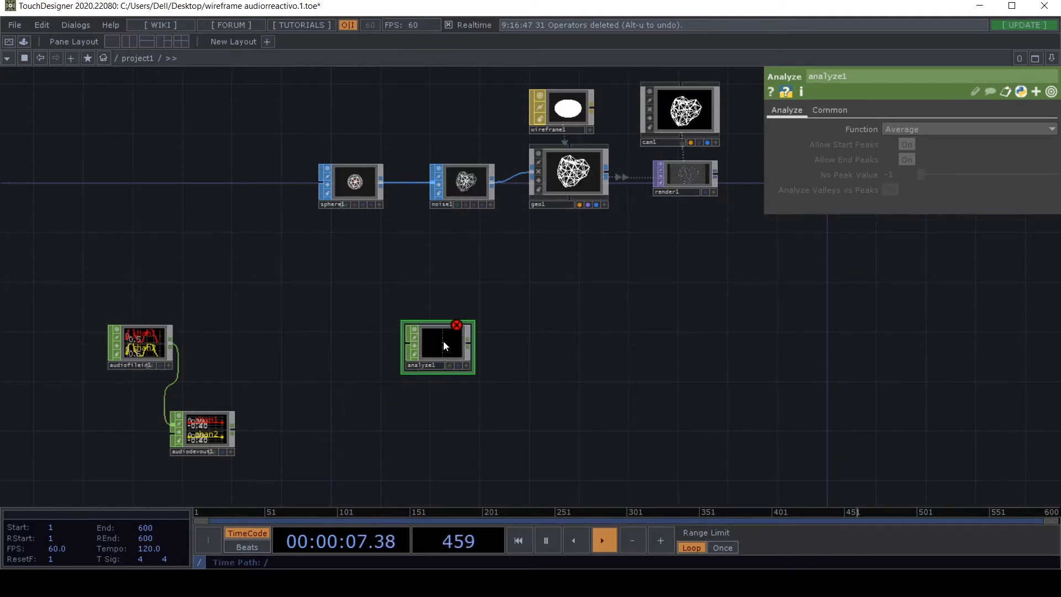
Step: Create a Math CHOP fed by audiofilein1 and place it up and right of the audio file node
key("Tab")
type("mat")
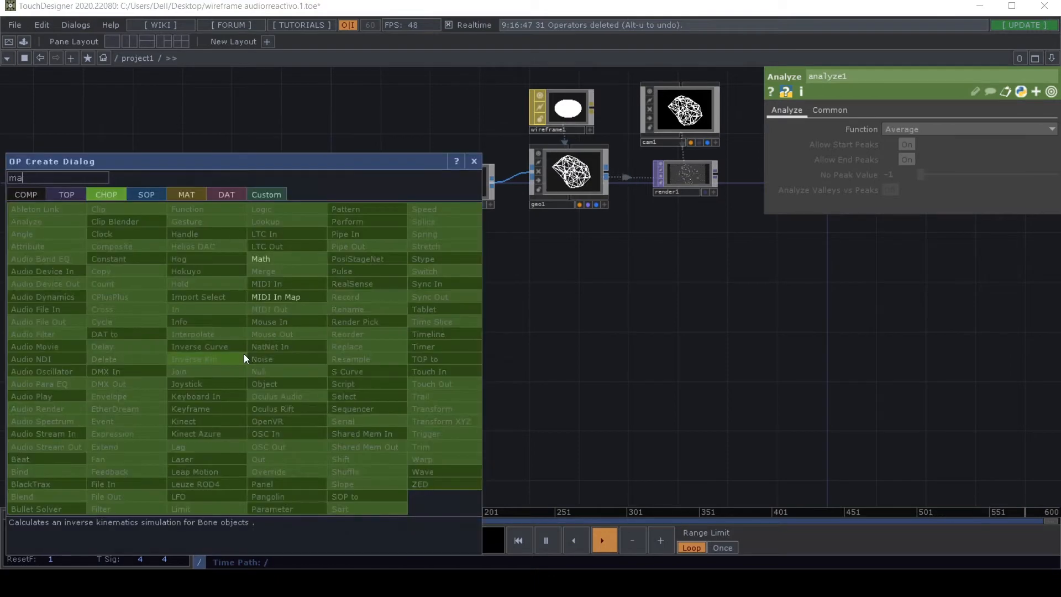
left_click(285, 261)
left_click(271, 351)
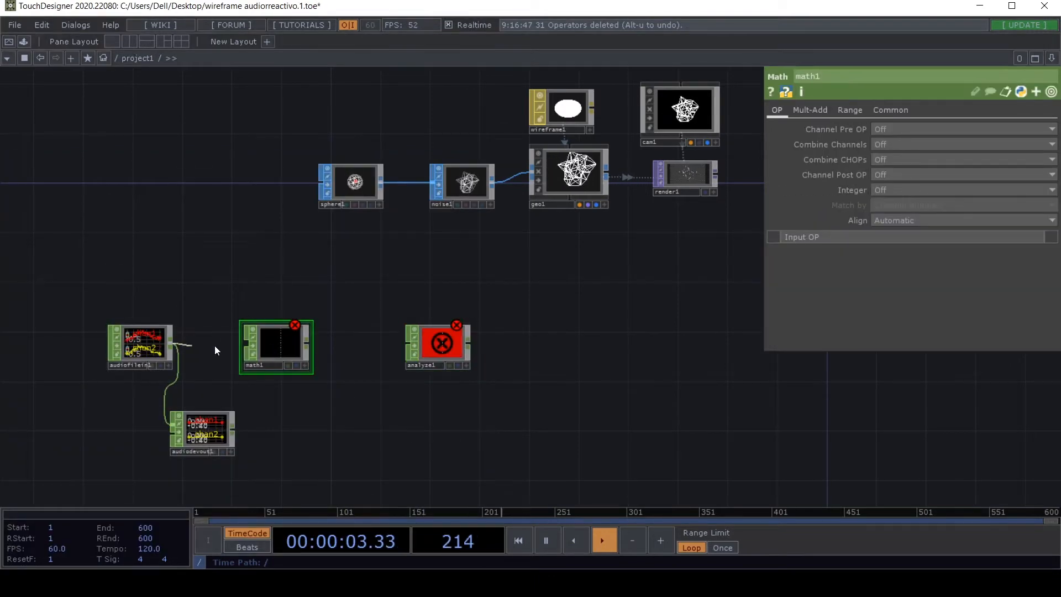
left_click(232, 347)
scroll(237, 348, "up", 2)
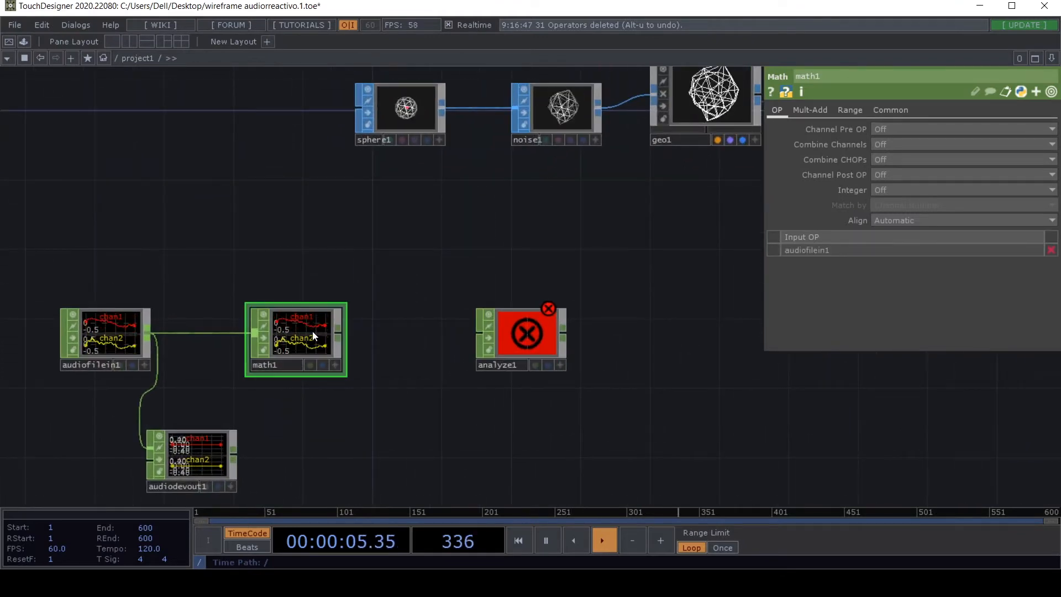
left_click_drag(313, 330, 348, 261)
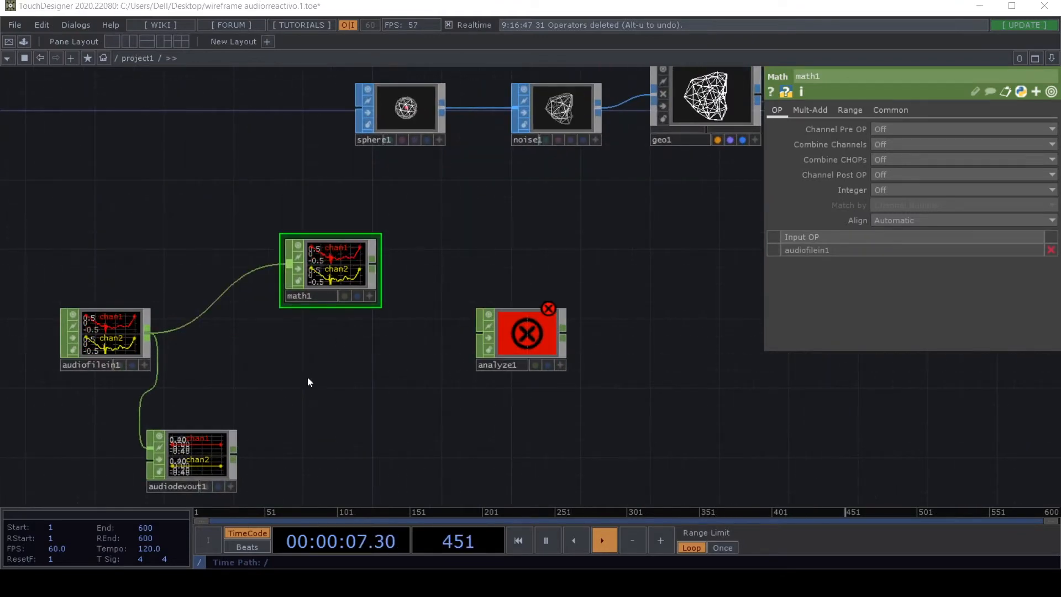
Step: Create a Select CHOP directly below math1
key("Tab")
type("se")
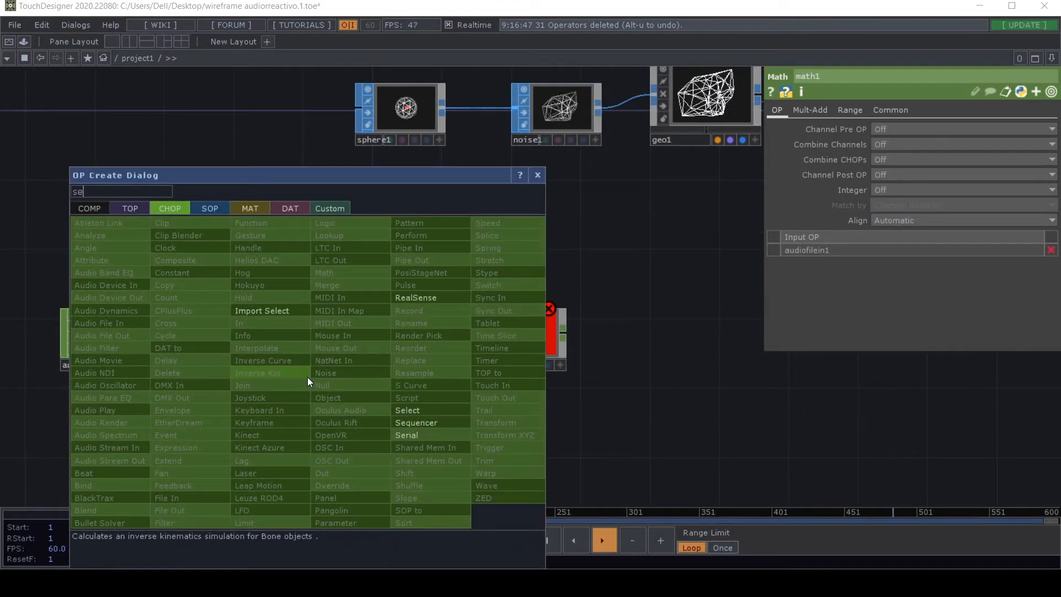
left_click(416, 410)
left_click(339, 354)
Step: Set Combine Channels of math1 to Average
left_click(337, 299)
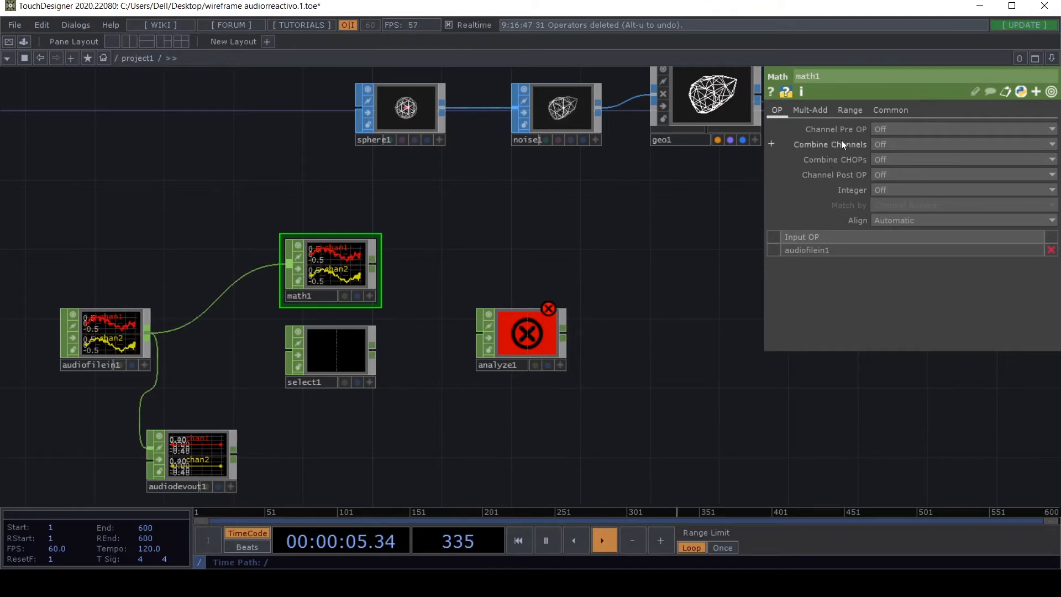
left_click(882, 159)
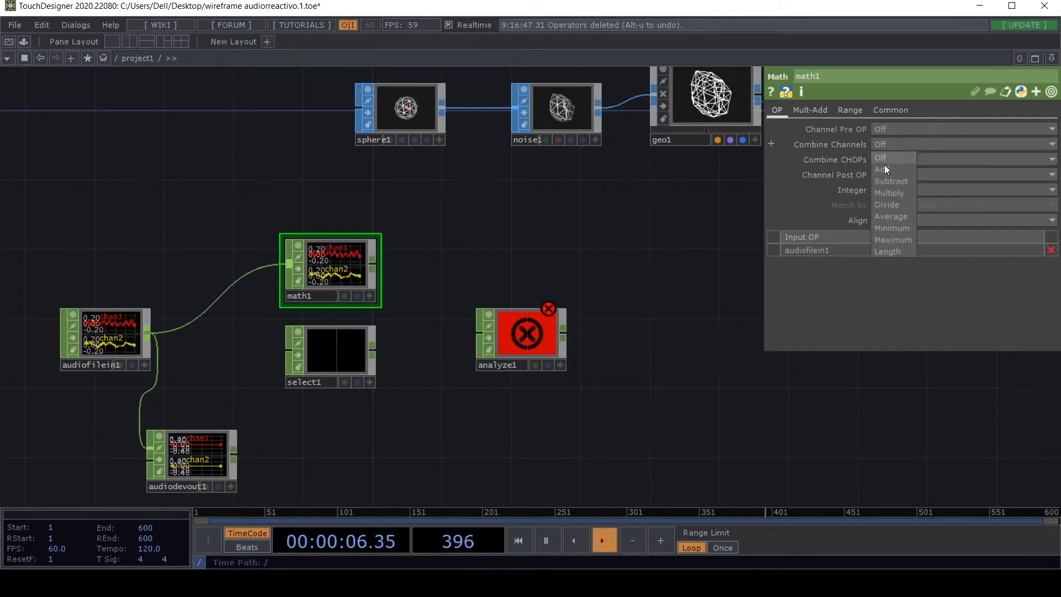
left_click(891, 217)
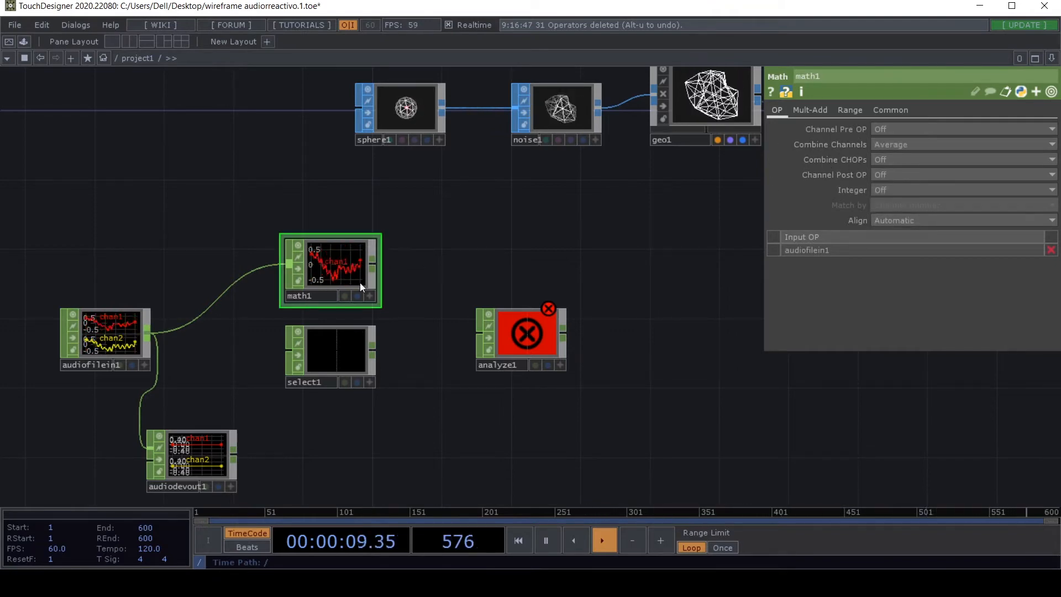
Step: Connect audiofilein1 to select1 and set its Channel Names to chan1
left_click_drag(147, 331, 288, 350)
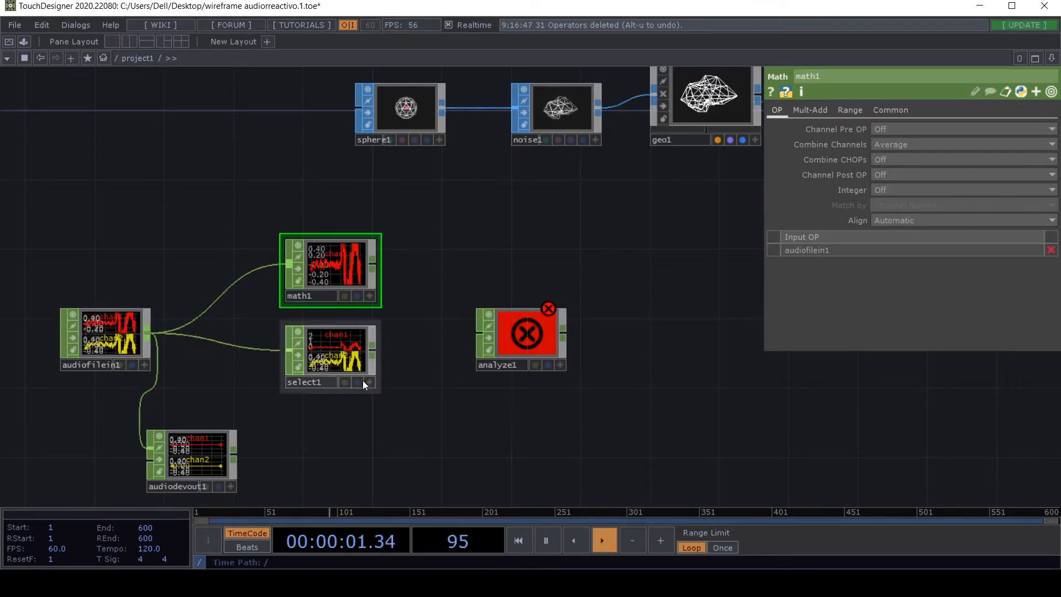
left_click(350, 353)
scroll(350, 354, "up", 5)
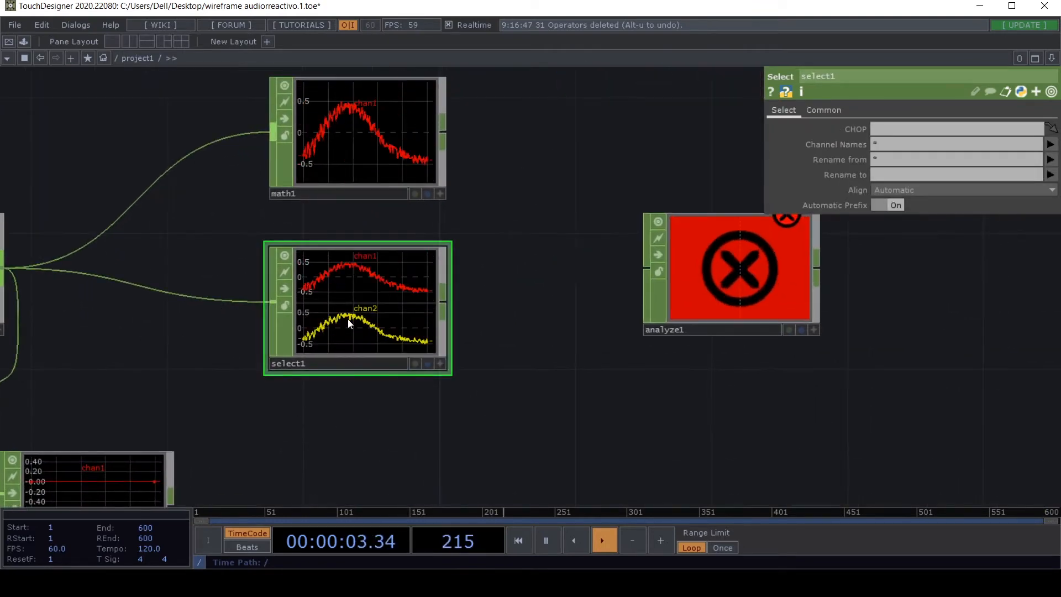
left_click(951, 143)
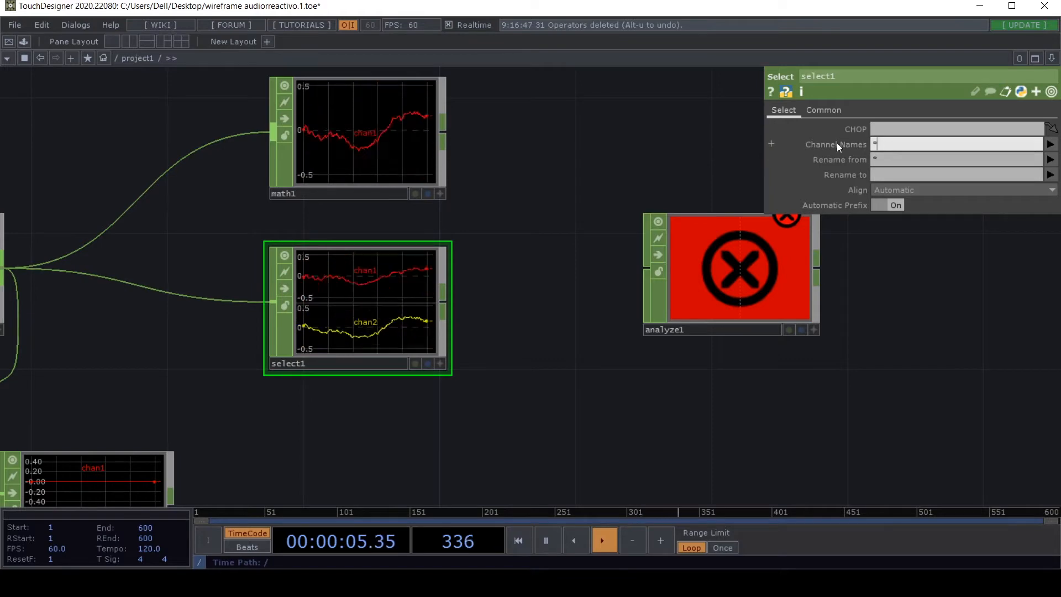
type("se")
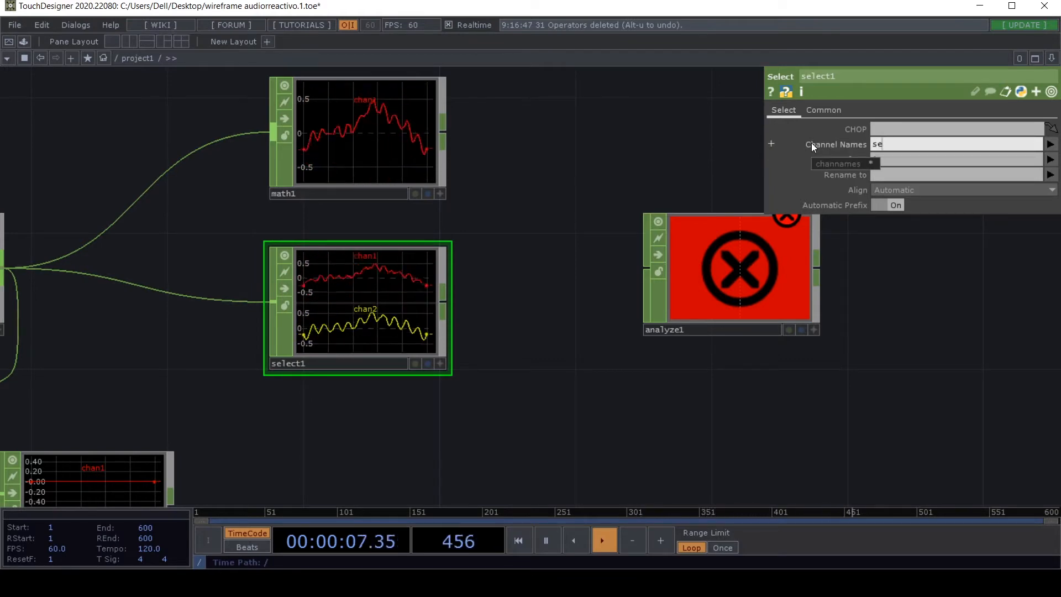
key("BackSpace")
key("BackSpace")
type("chan1")
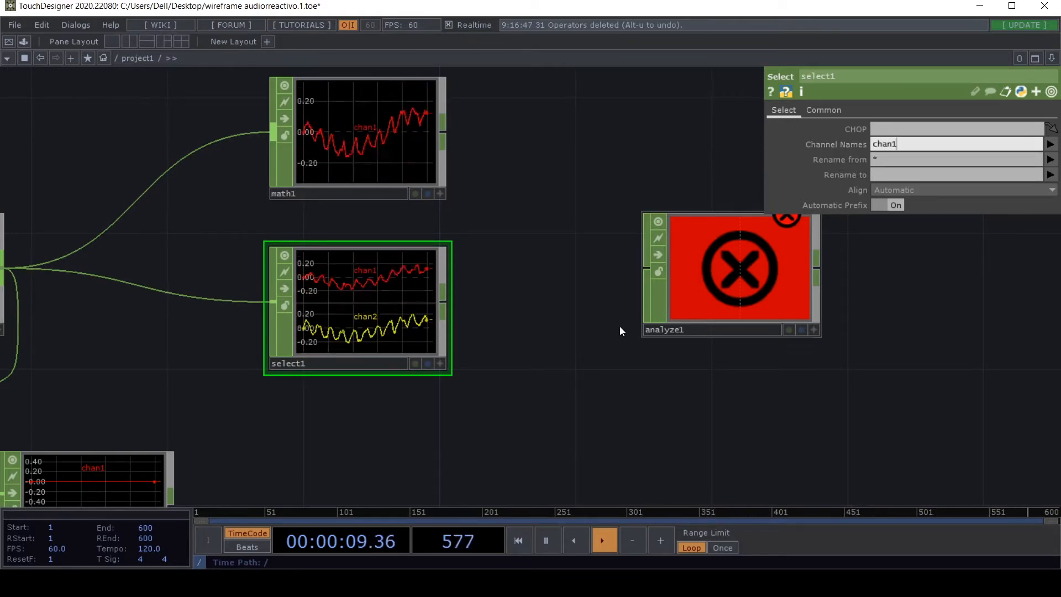
key("Return")
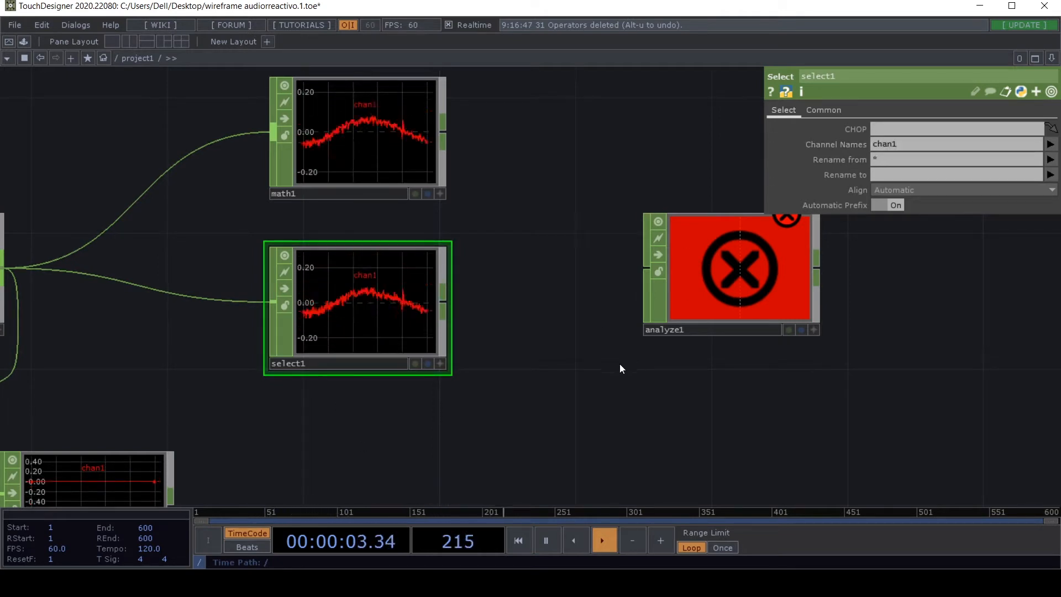
Step: Pause playback and compare the waveforms of math1 and select1
scroll(619, 363, "down", 3)
key("space")
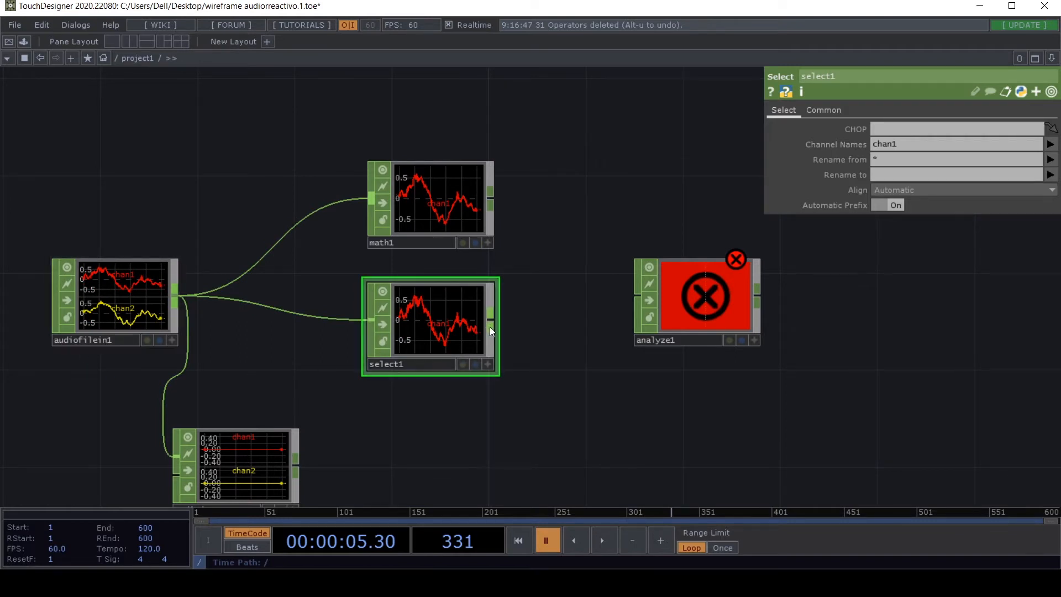
scroll(490, 327, "up", 2)
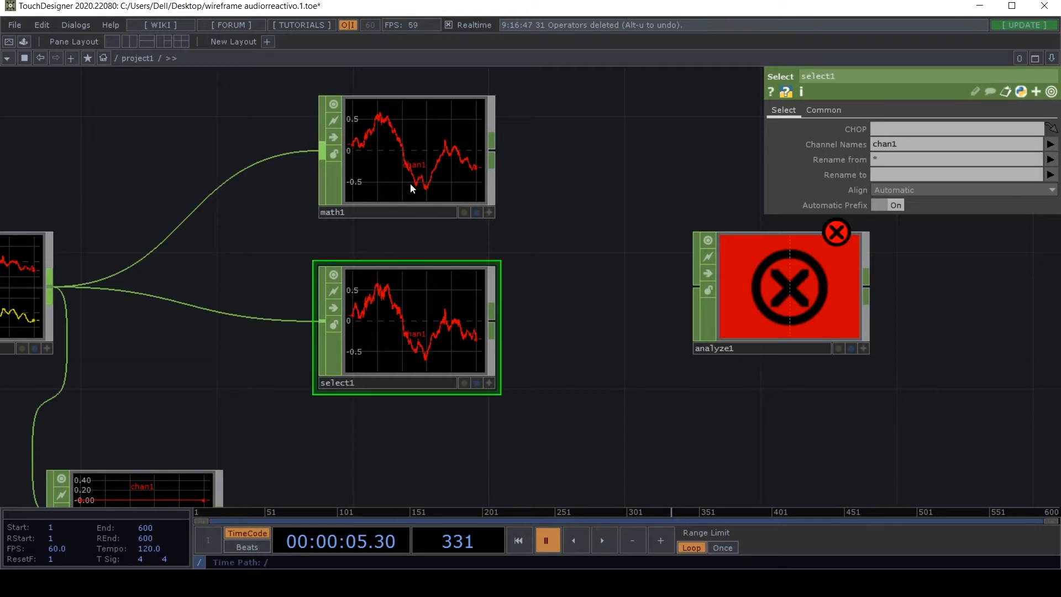
scroll(315, 356, "down", 3)
scroll(239, 374, "up", 3)
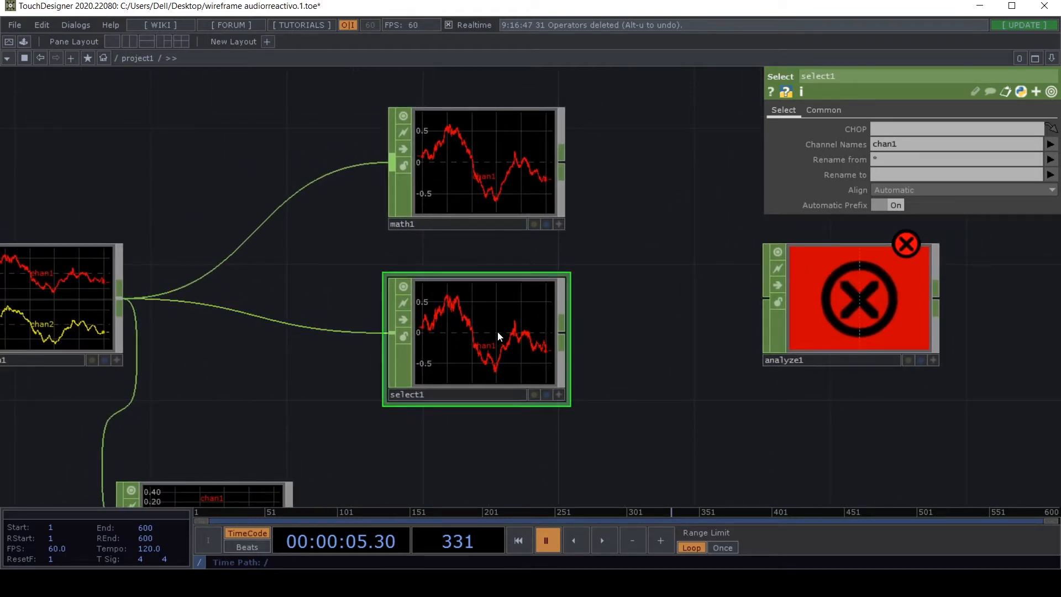
Step: Delete select1 and move math1 down level with audiofilein1
key("Delete")
left_click_drag(495, 178, 492, 304)
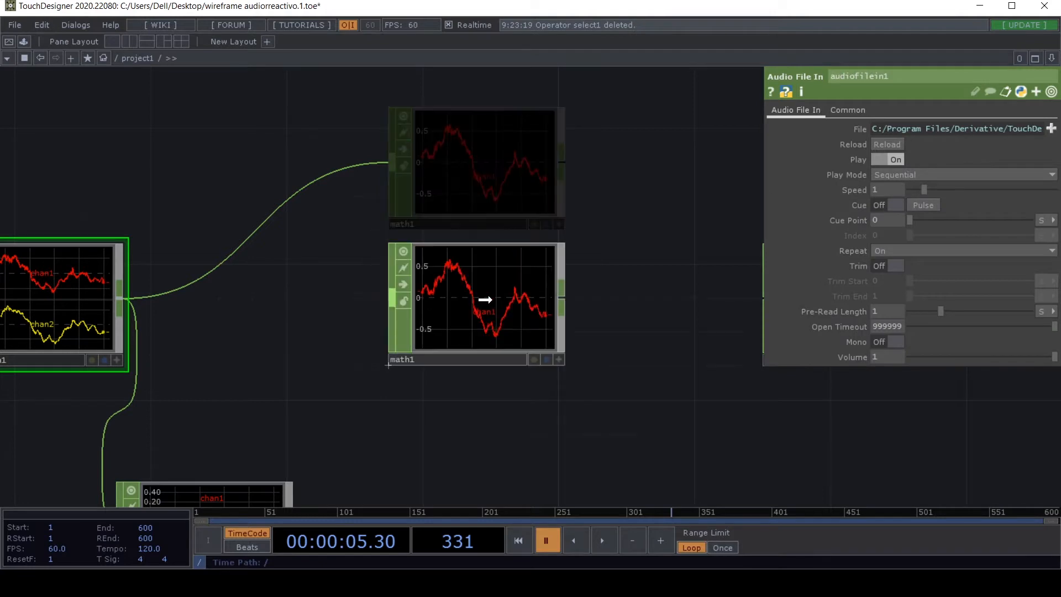
Step: Move analyze1 further right and connect math1 to its input
left_click_drag(632, 420, 375, 413)
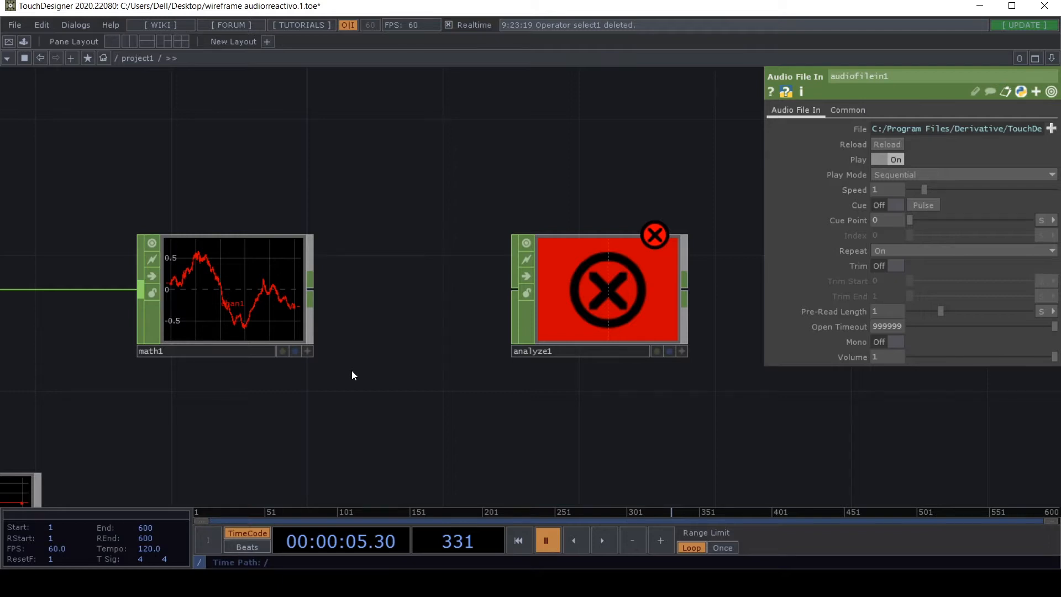
scroll(439, 309, "down", 5)
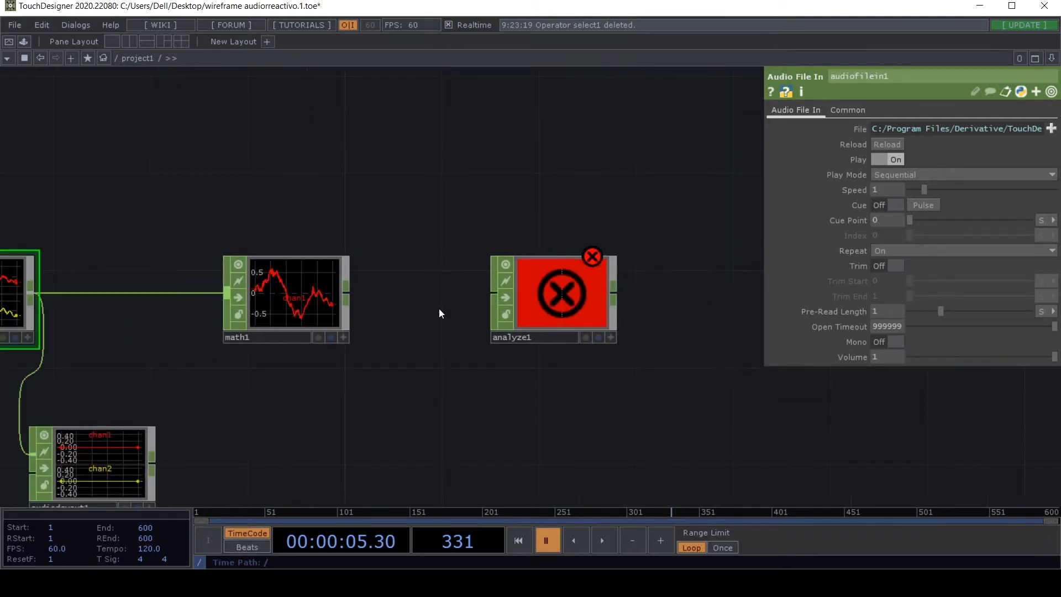
left_click_drag(320, 354, 244, 385)
scroll(238, 419, "down", 2)
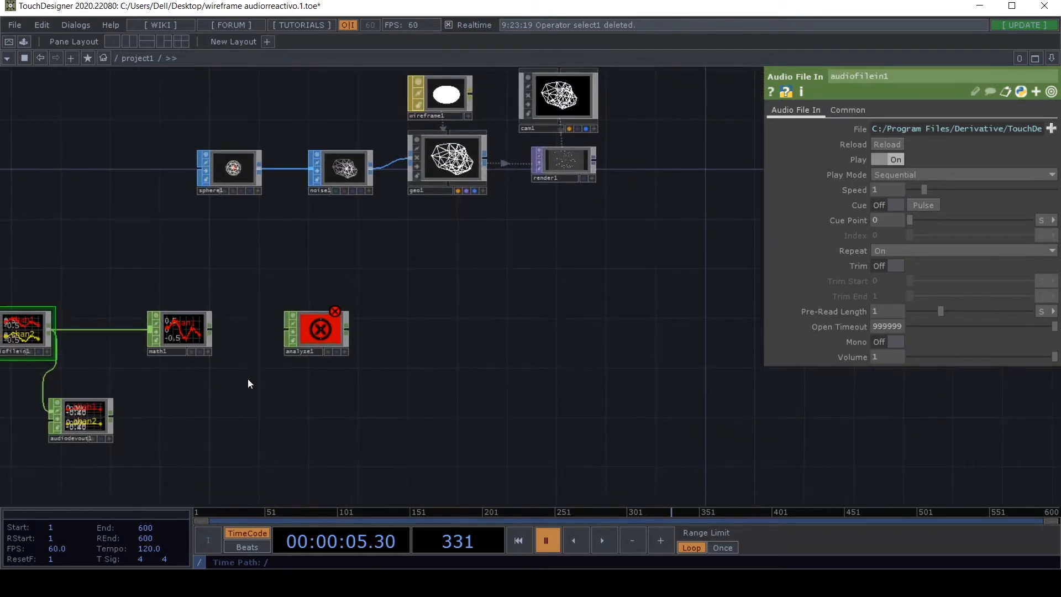
left_click_drag(314, 334, 403, 330)
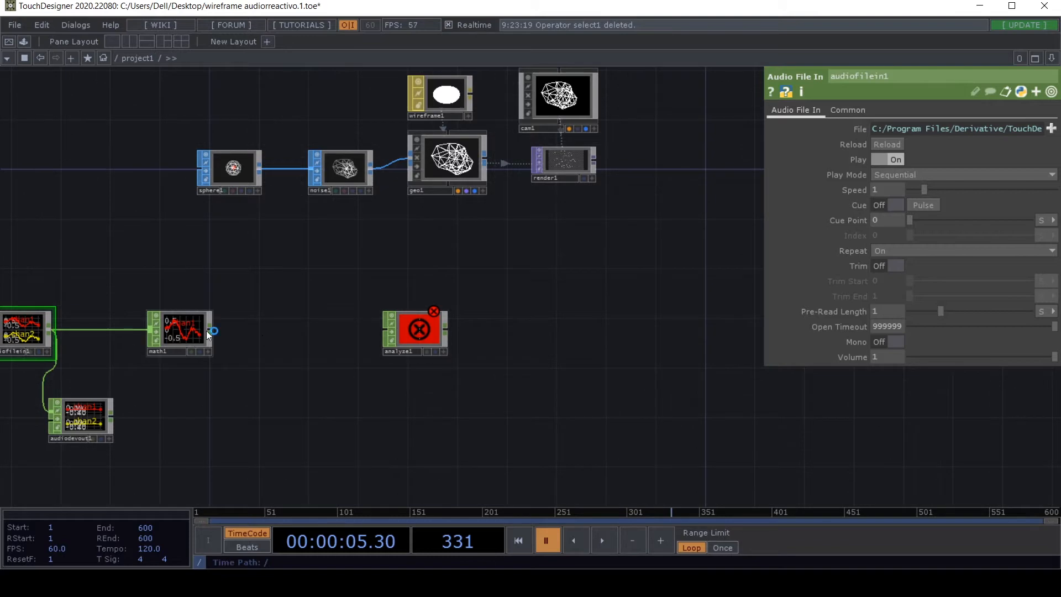
left_click_drag(208, 334, 386, 330)
scroll(410, 360, "up", 3)
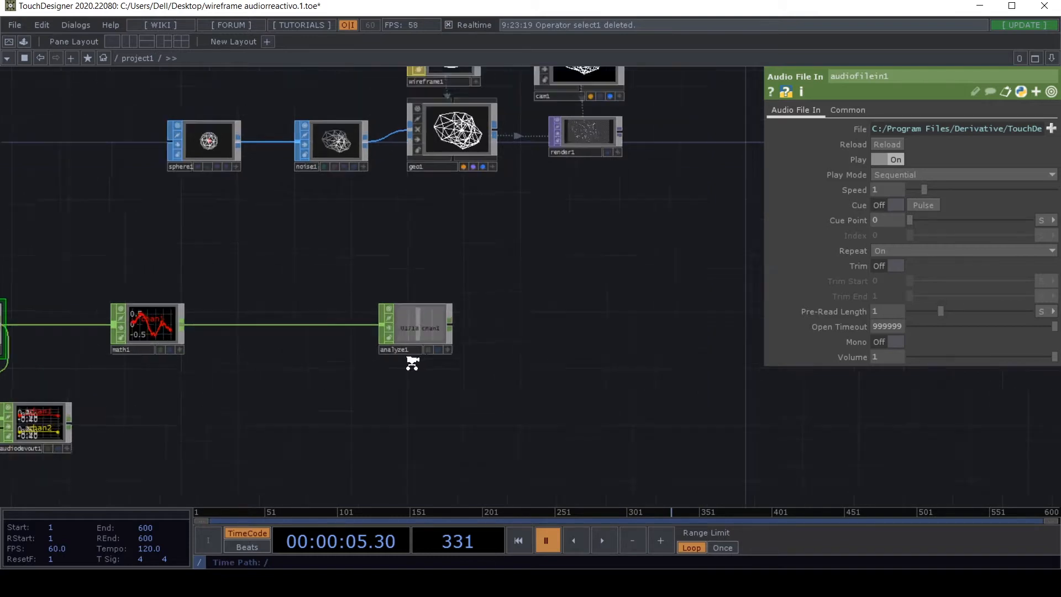
Step: Resume playback and examine the value of analyze1 against the waveform in math1
key("space")
key("space")
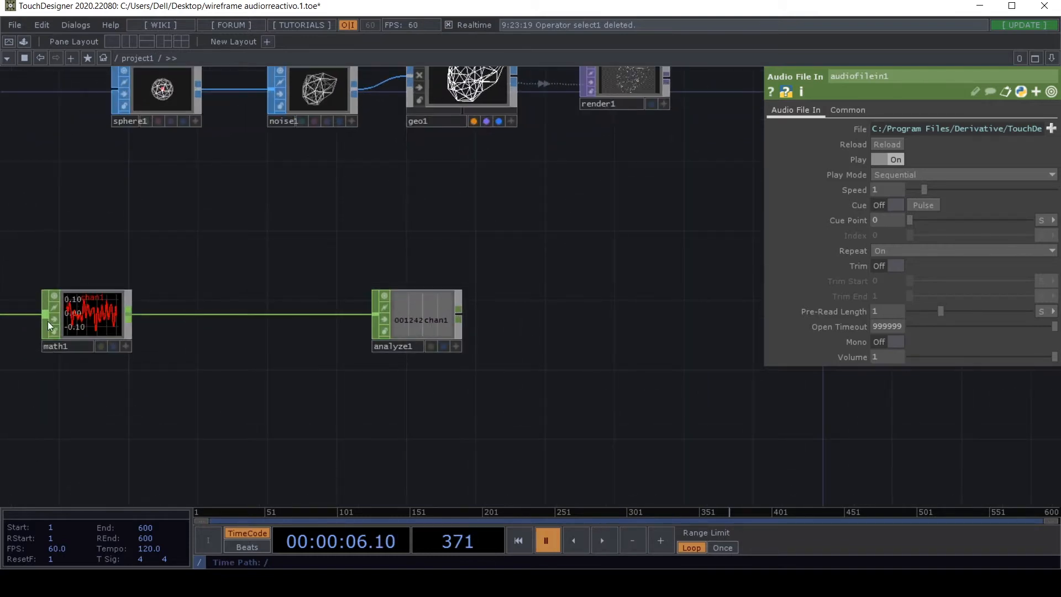
key("space")
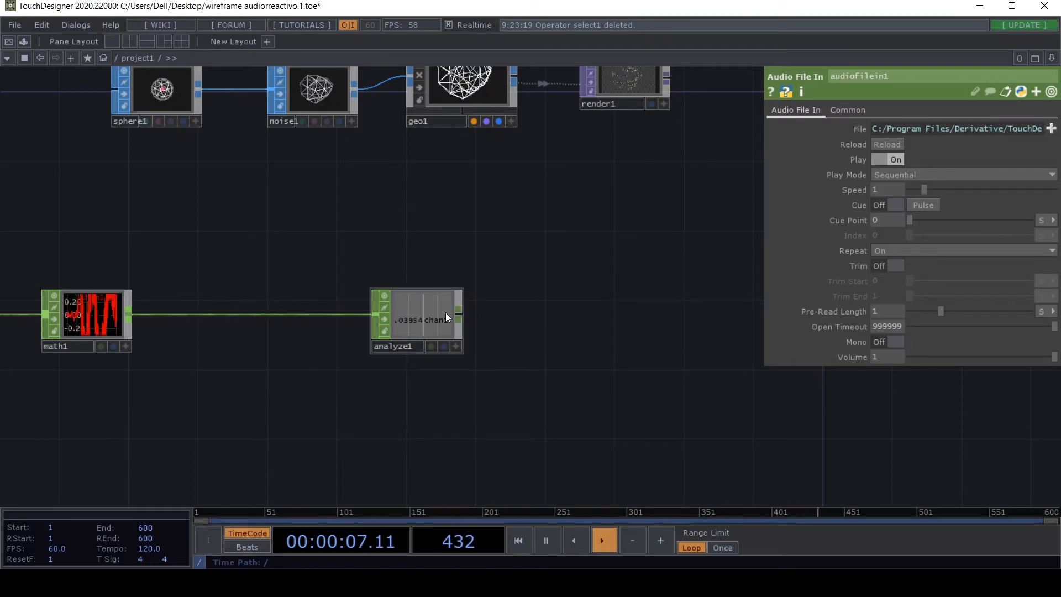
left_click(447, 317)
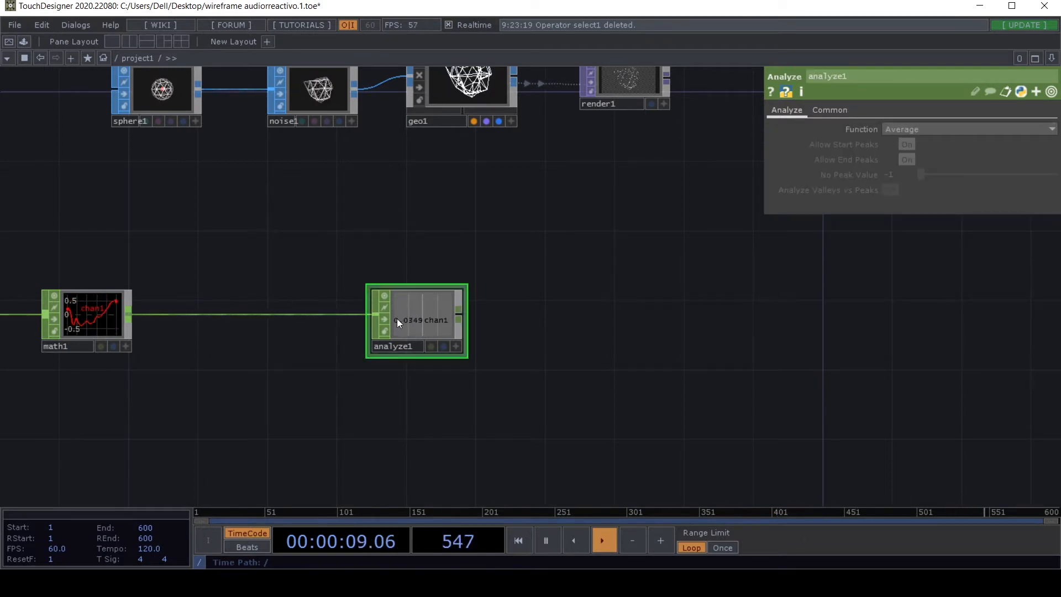
scroll(397, 318, "up", 3)
scroll(430, 330, "down", 3)
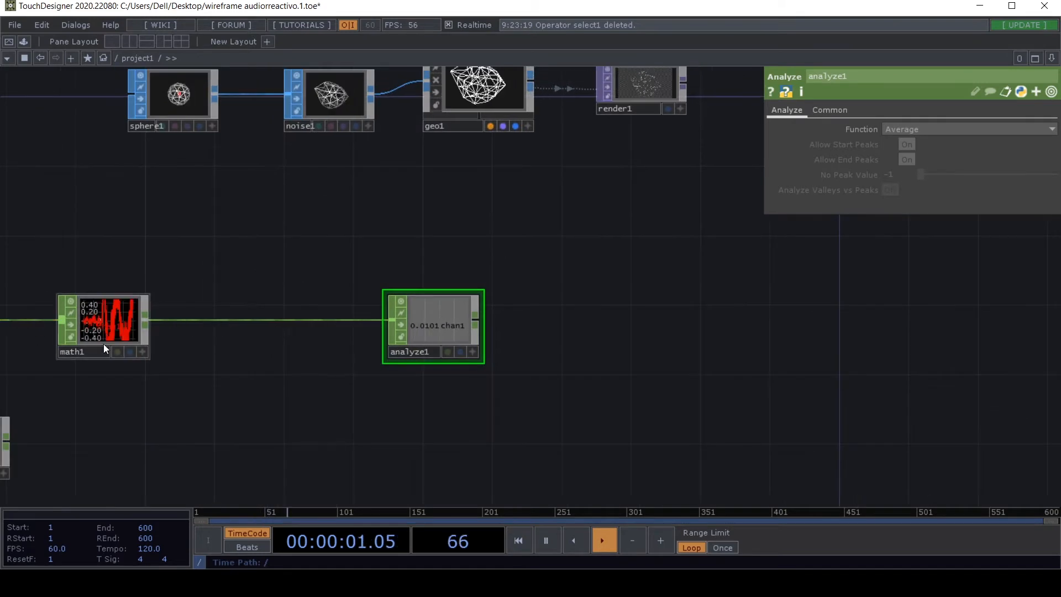
Step: Set the Function of analyze1 to RMS Power and check its output value
left_click(906, 132)
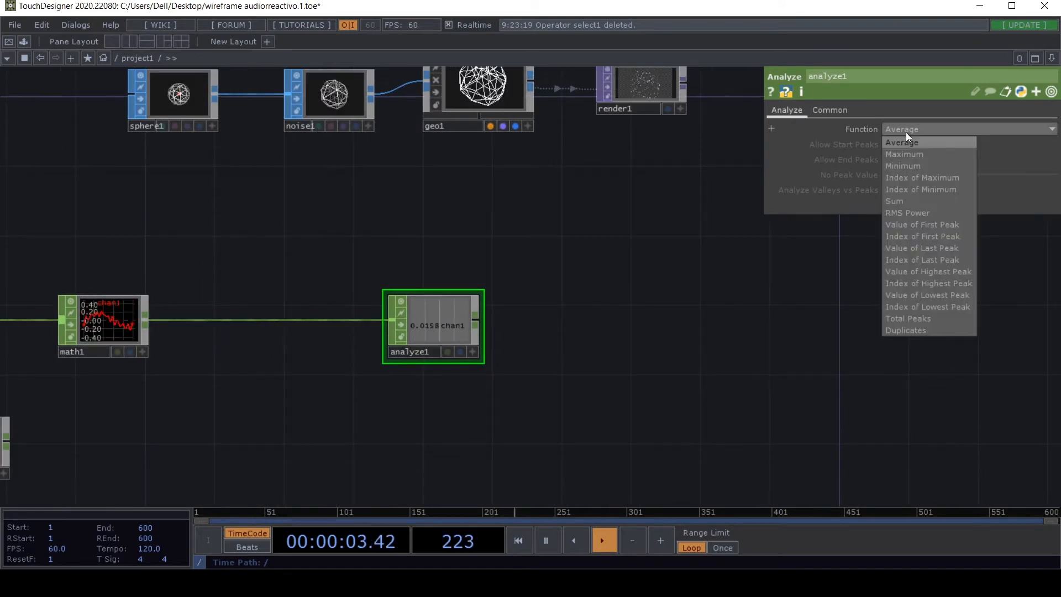
left_click(904, 214)
scroll(509, 347, "up", 4)
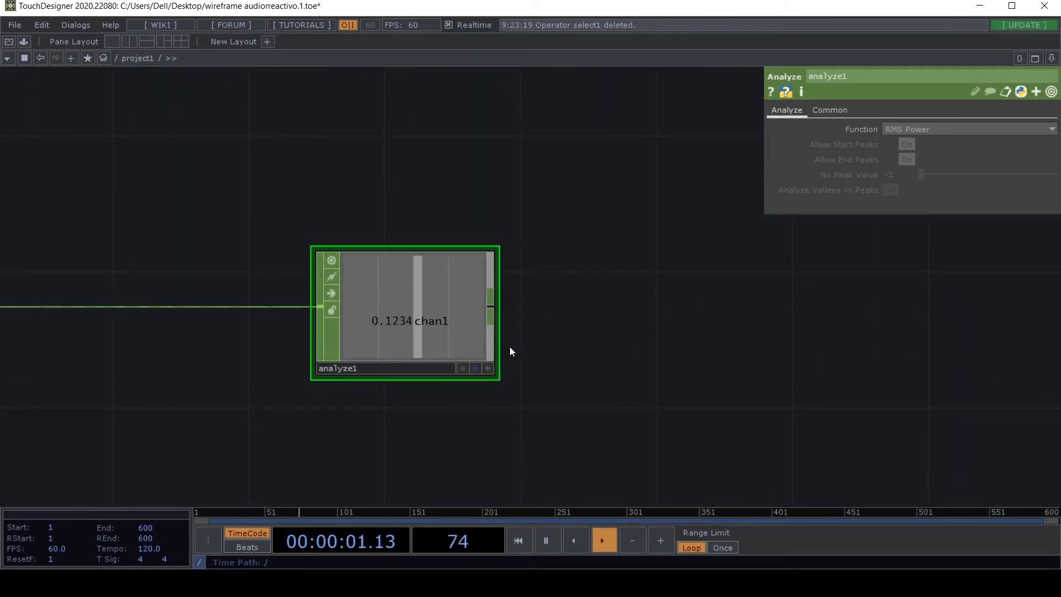
scroll(510, 346, "down", 4)
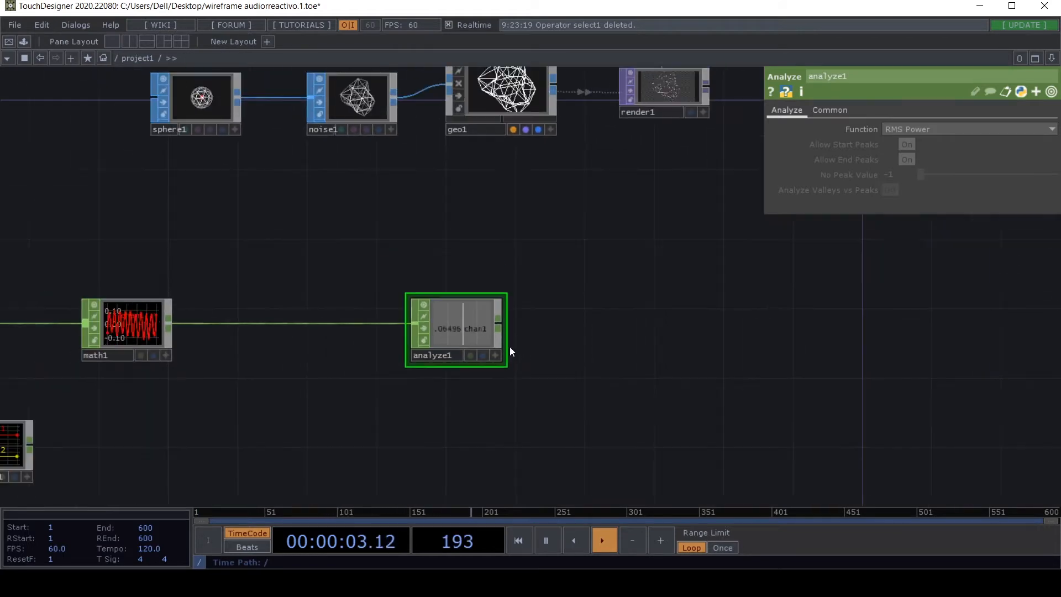
scroll(510, 347, "down", 1)
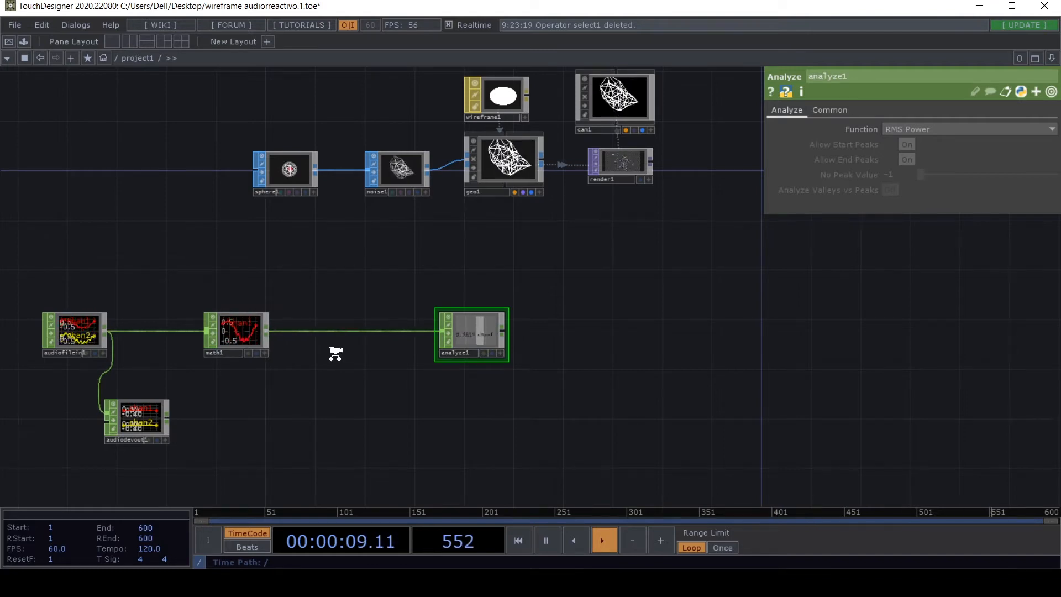
scroll(336, 354, "up", 2)
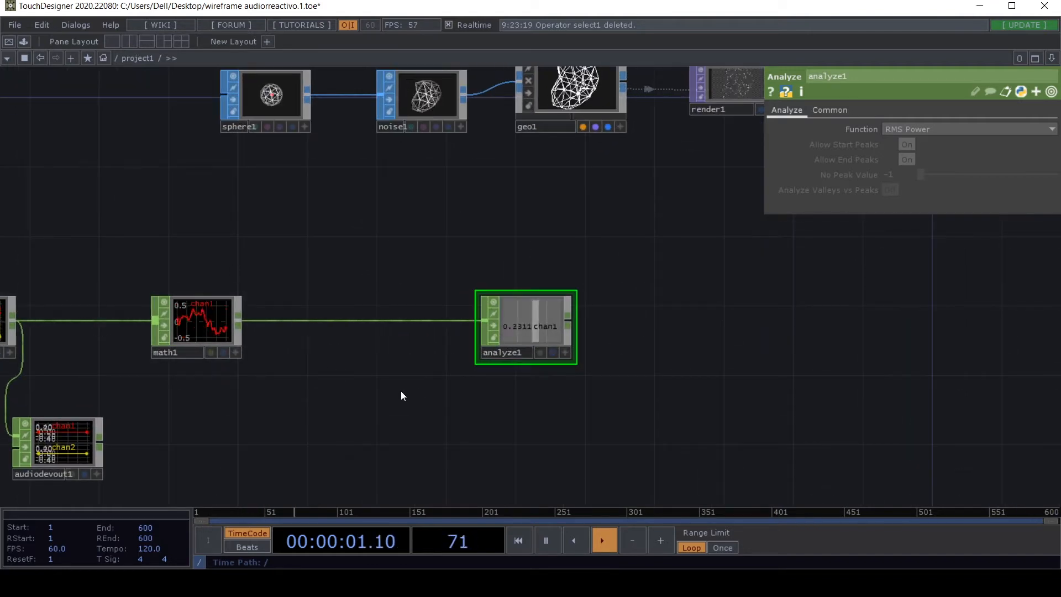
Step: Move analyze1 further right, level with math1, to widen the gap between them
left_click_drag(400, 391, 267, 391)
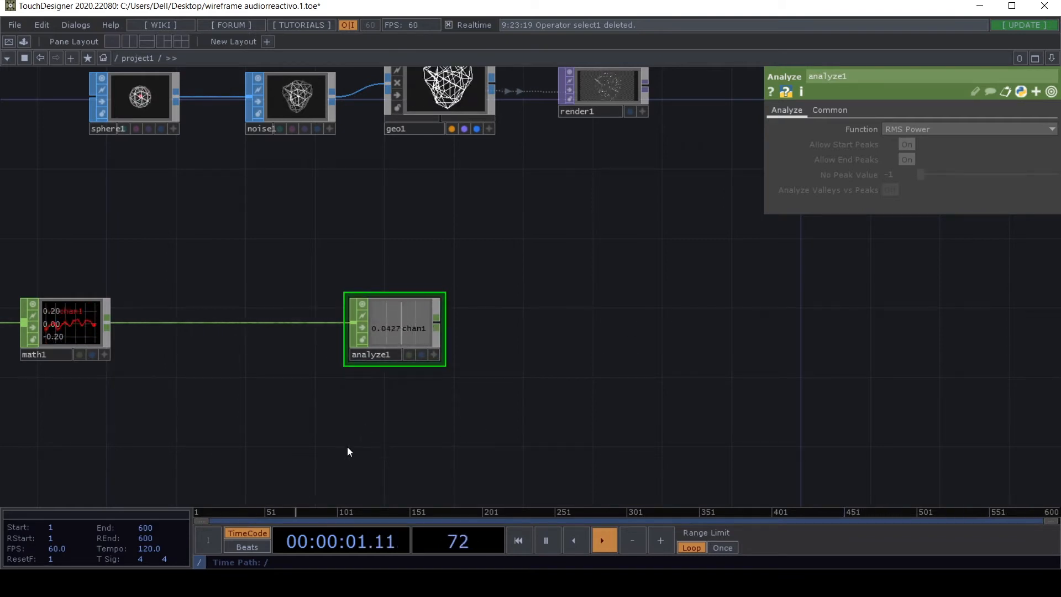
scroll(347, 446, "down", 3)
middle_click_drag(352, 450, 344, 409)
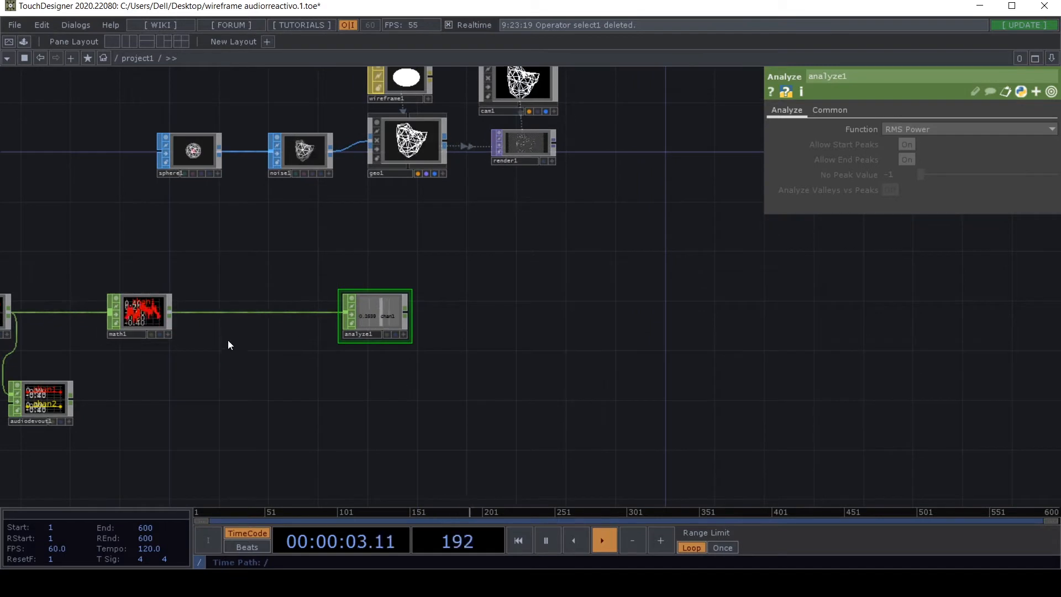
left_click_drag(391, 301, 453, 315)
scroll(332, 323, "up", 3)
scroll(356, 314, "down", 3)
left_click_drag(455, 318, 456, 317)
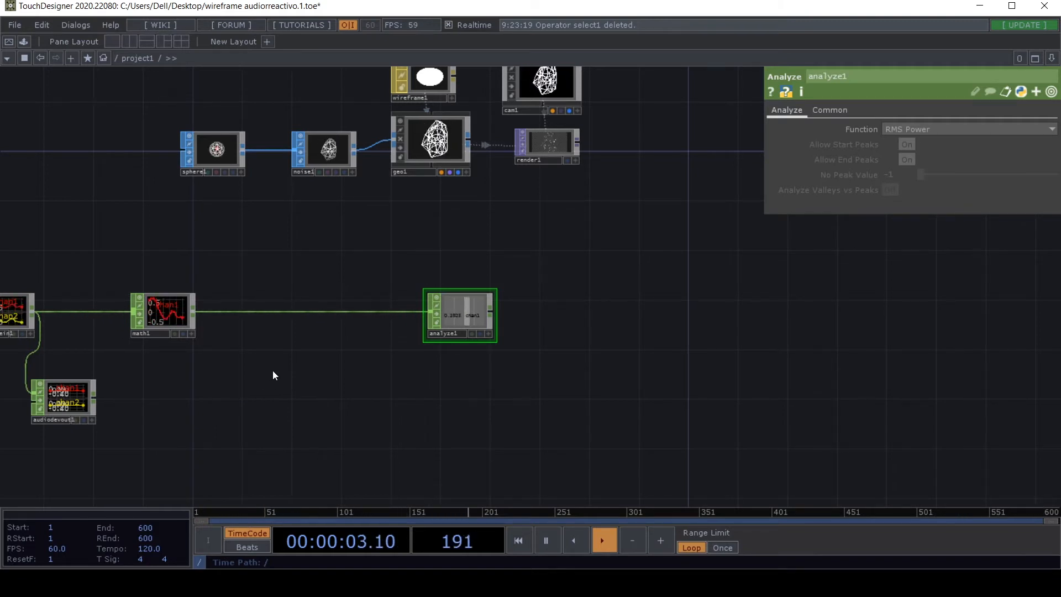
Step: Add an Audio Filter CHOP below the wire between math1 and analyze1, and paste a copy of it underneath
key("Tab")
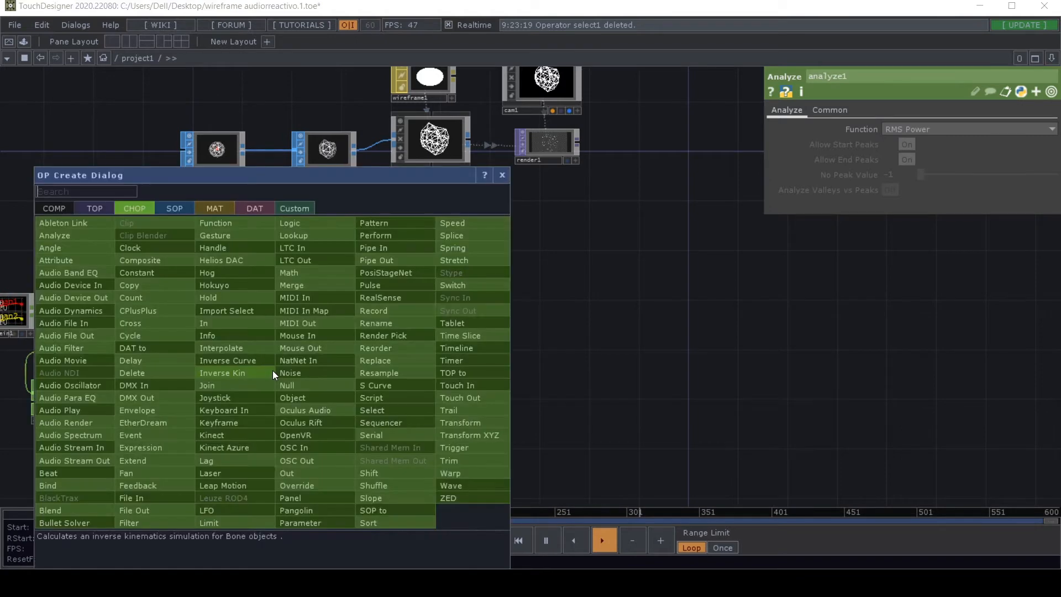
type("audio")
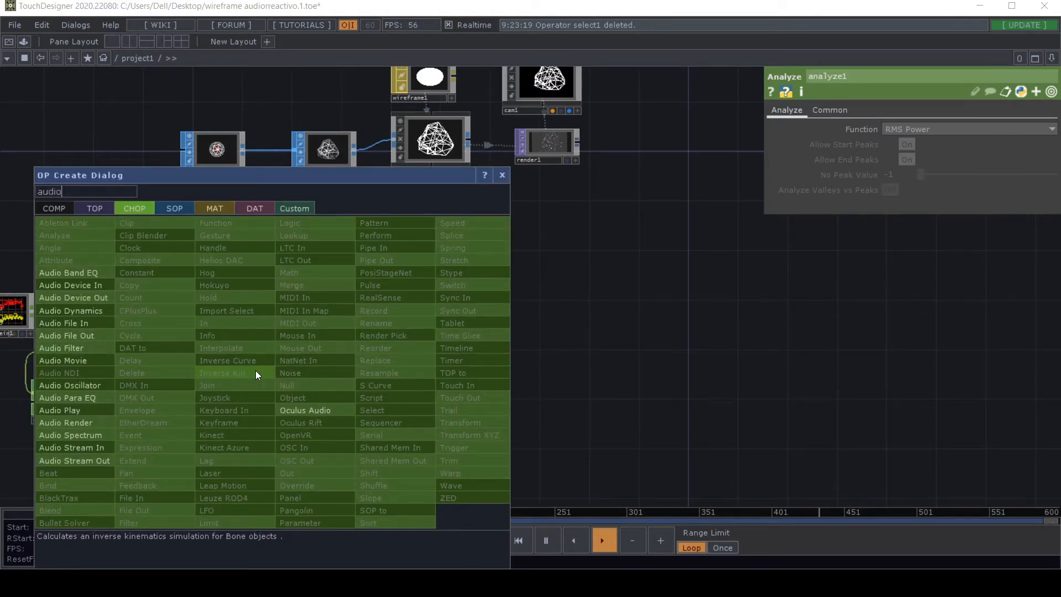
left_click(84, 349)
left_click(310, 352)
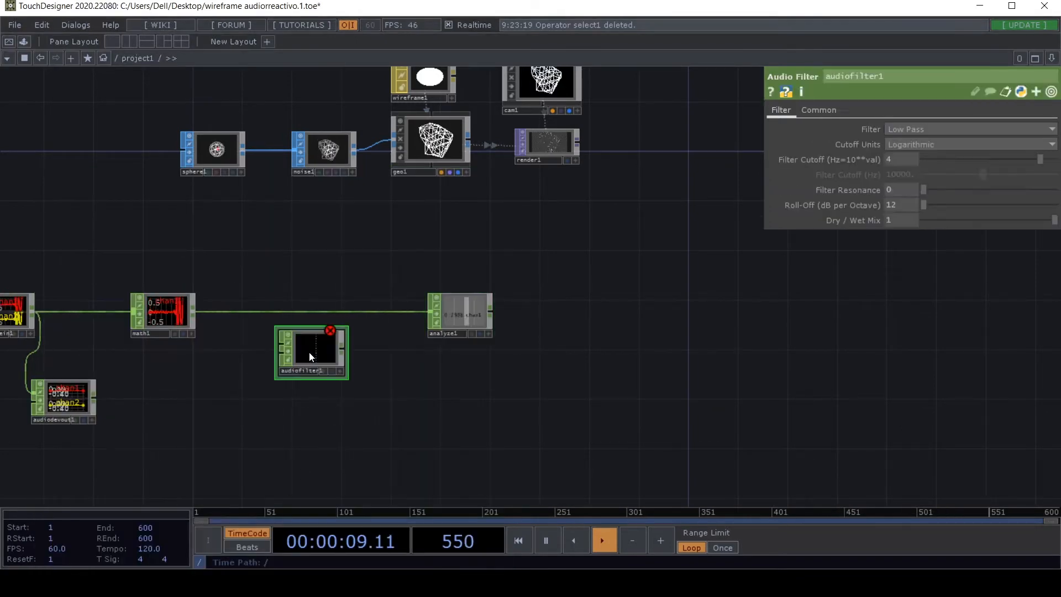
key("ctrl+c")
key("ctrl+v")
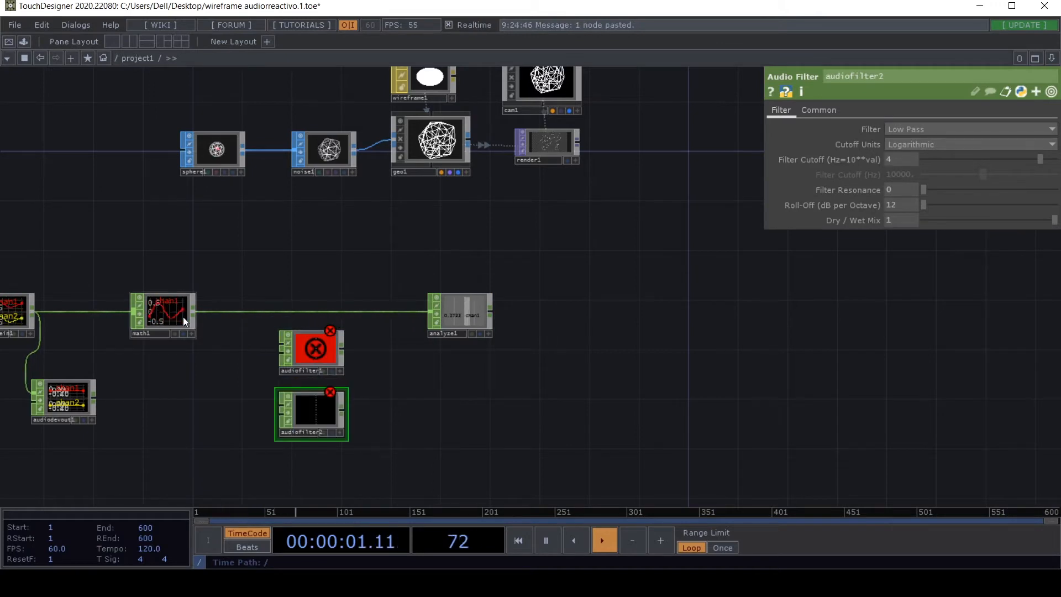
Step: Connect the output of math1 to the inputs of both audio filters
left_click_drag(193, 312, 282, 344)
left_click_drag(194, 314, 283, 408)
left_click_drag(206, 385, 199, 333)
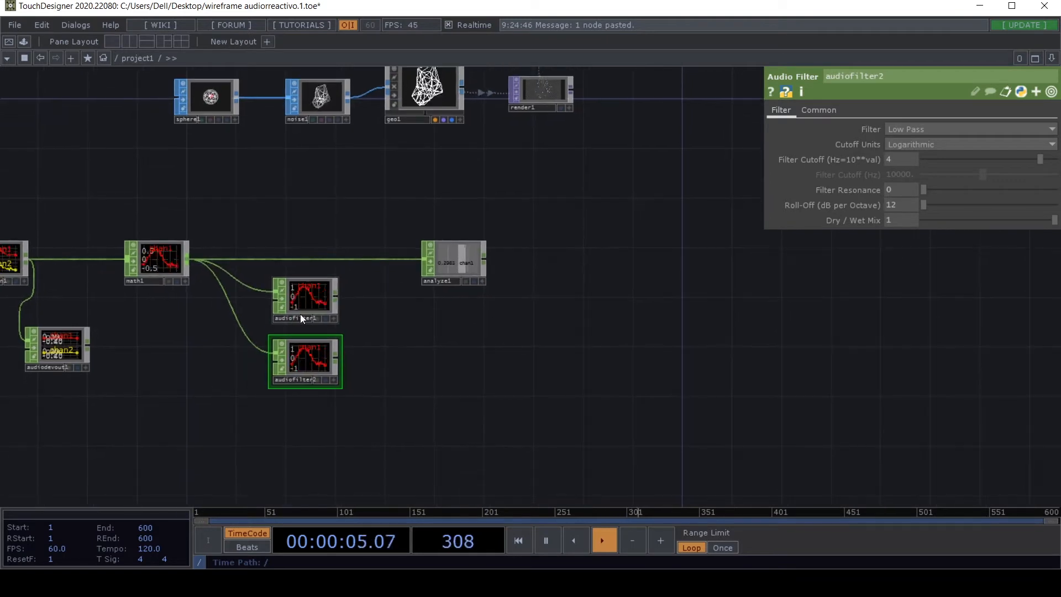
Step: Switch the Cutoff Units of the Low Pass filter audiofilter1 to Frequency and set its Filter Cutoff to 100 Hz
left_click(307, 290)
scroll(387, 326, "up", 3)
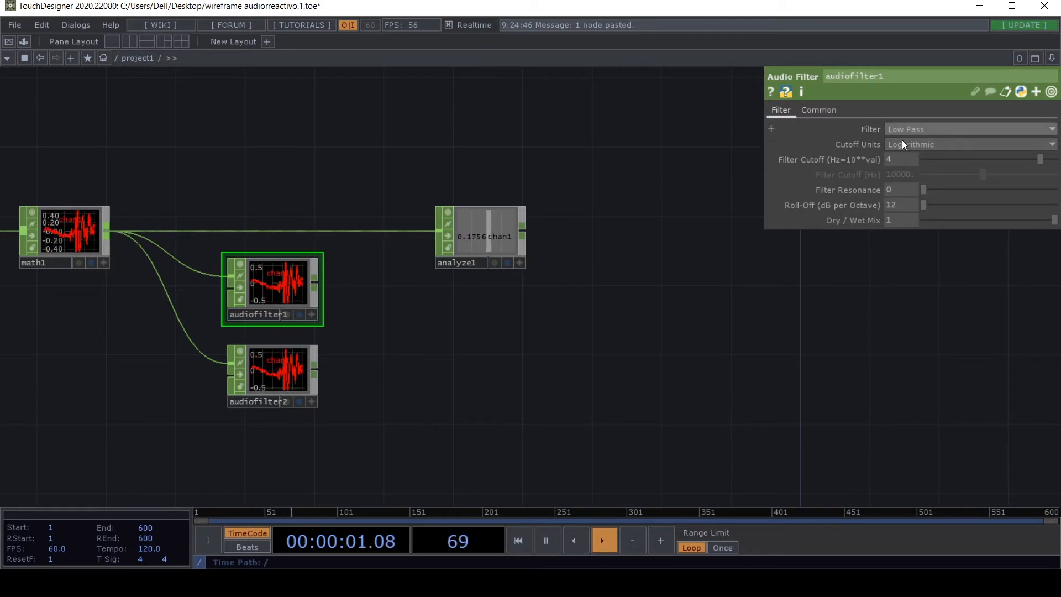
left_click(274, 357)
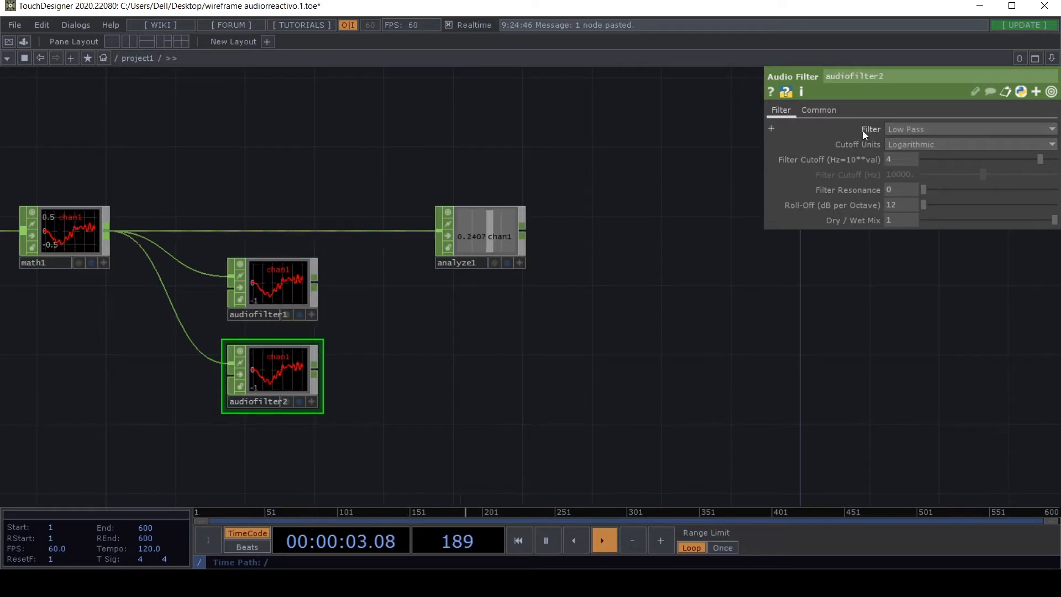
left_click(277, 282)
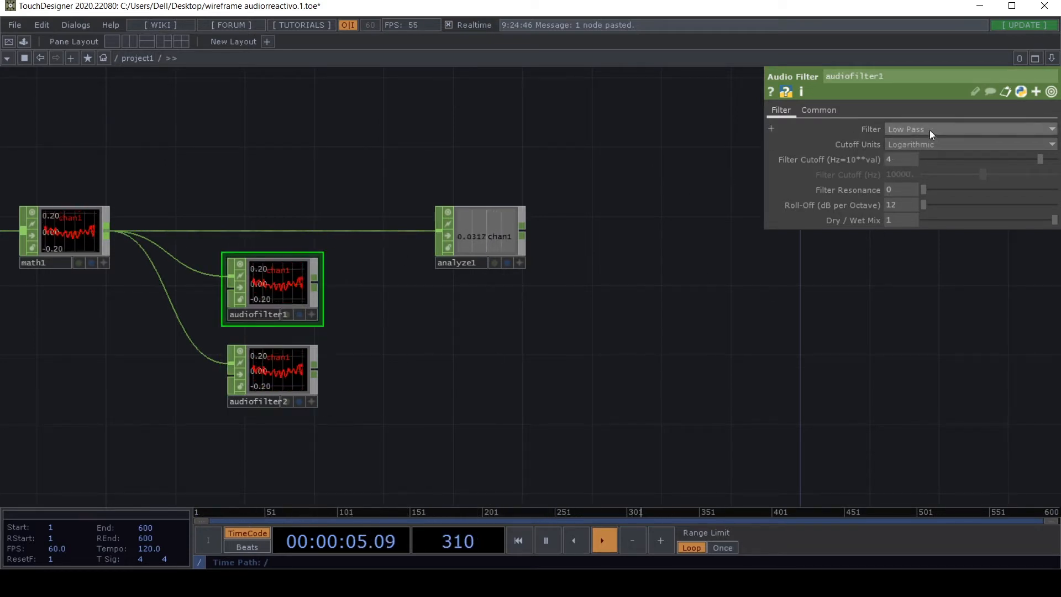
left_click(921, 144)
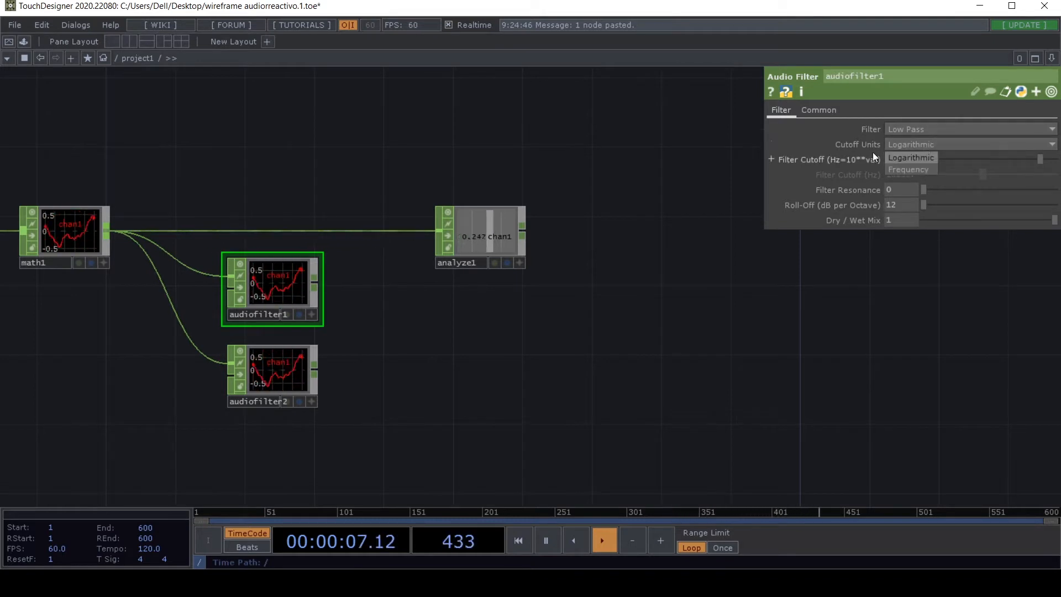
left_click(913, 170)
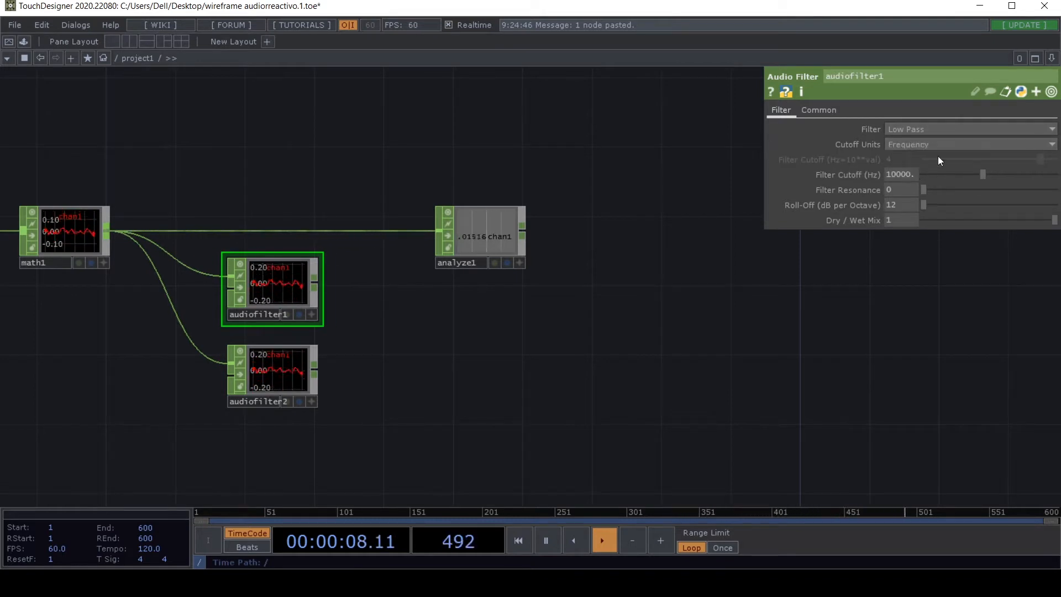
left_click(904, 174)
type("100")
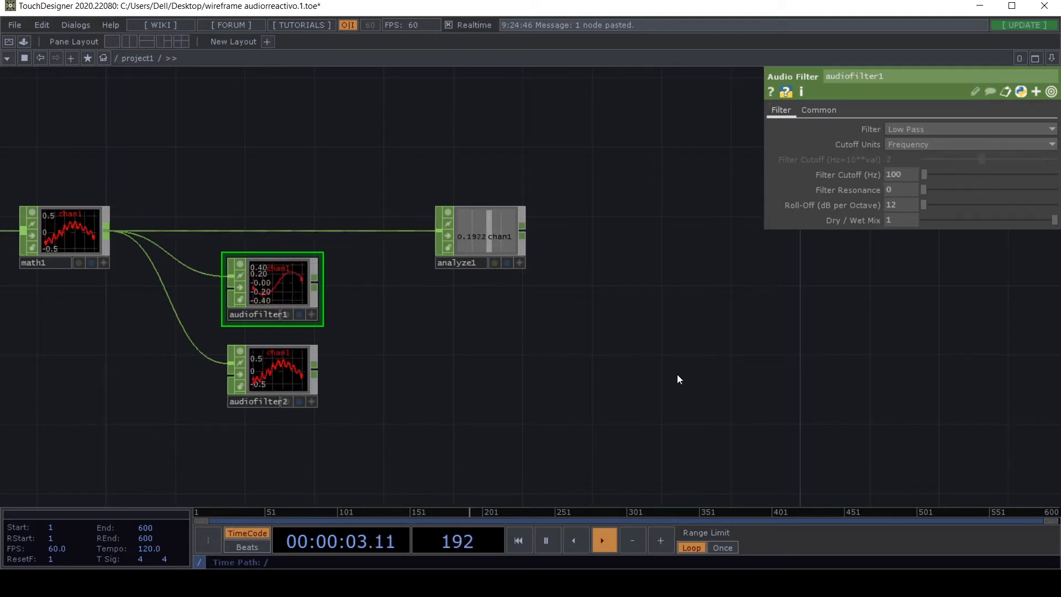
Step: Route audiofilter1 into audiodevout1 beside the filters and audition it, raising the Volume to about 0.857 and returning it to 0
left_click_drag(507, 371, 641, 328)
scroll(641, 328, "down", 3)
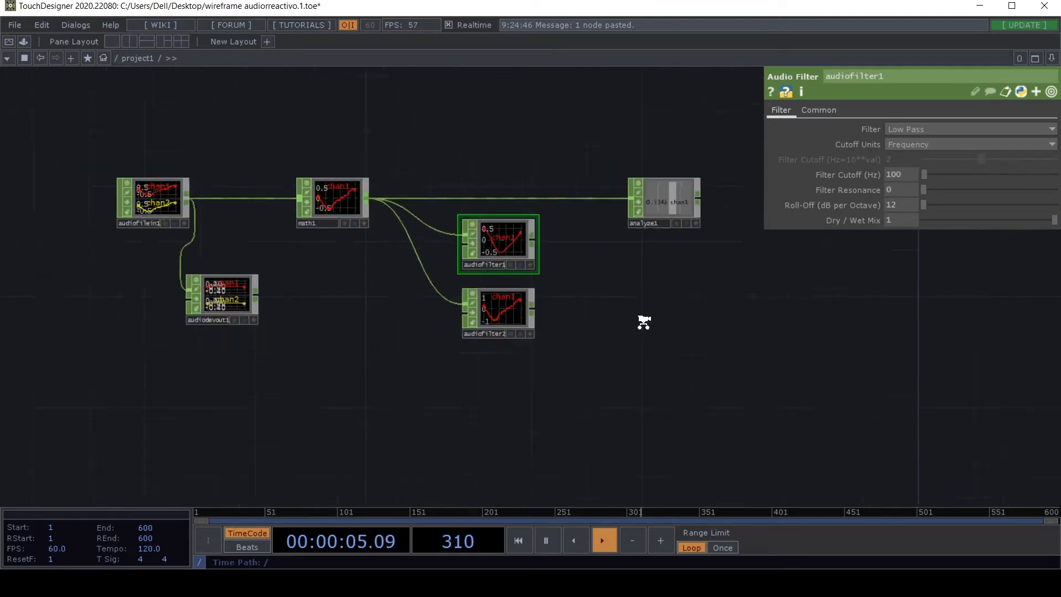
left_click_drag(297, 305, 580, 415)
left_click_drag(530, 448, 592, 410)
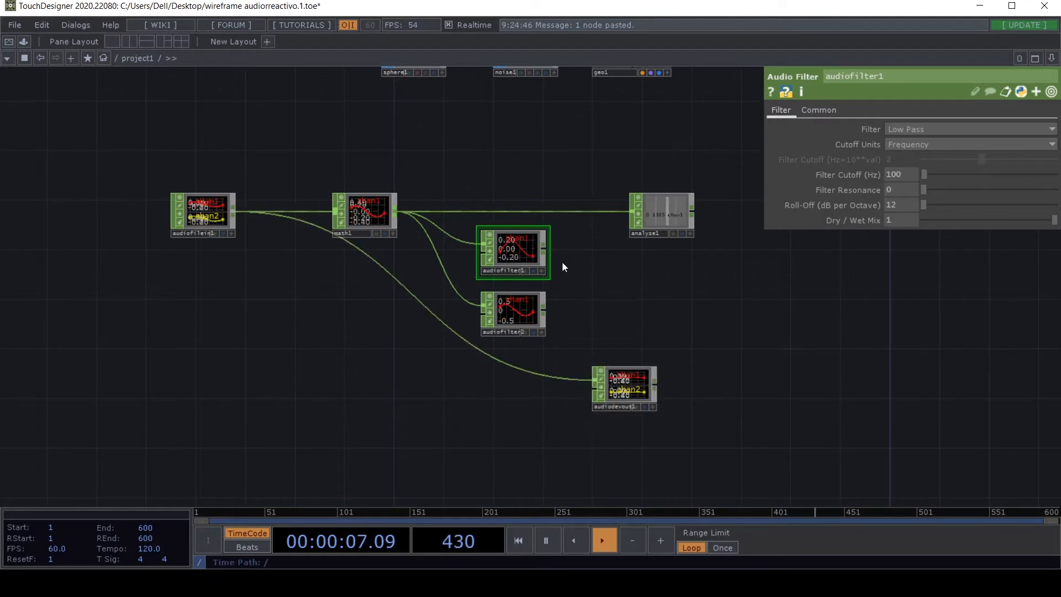
left_click_drag(546, 250, 637, 327)
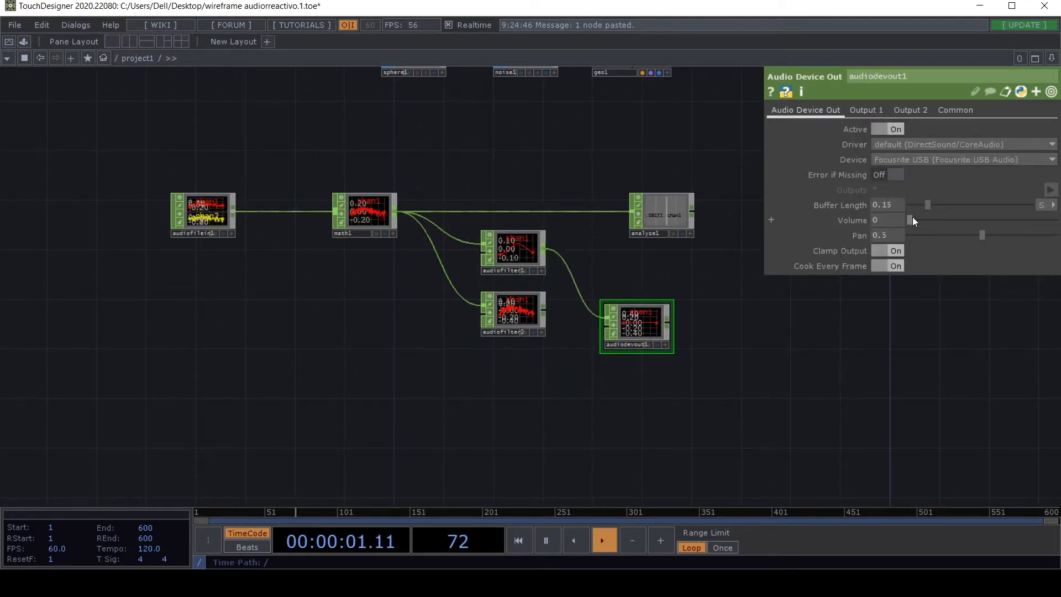
left_click_drag(915, 221, 1037, 217)
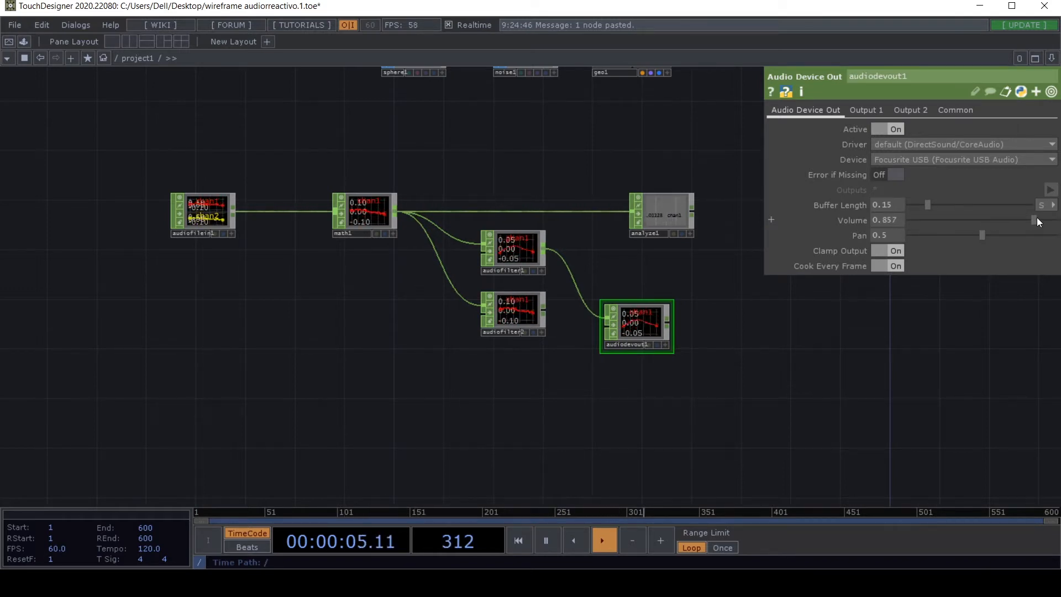
left_click_drag(1036, 217, 1014, 218)
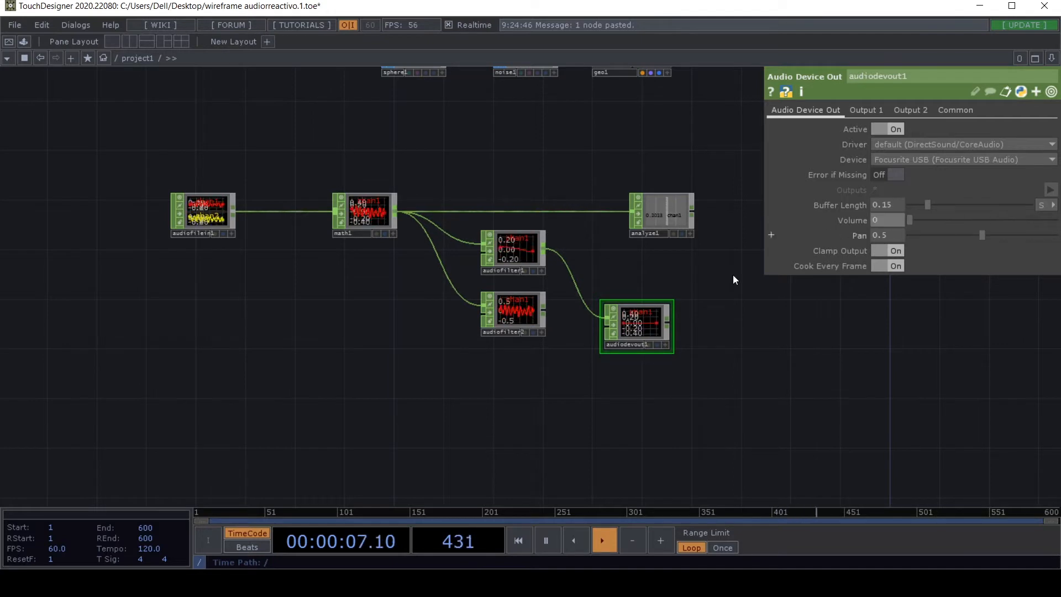
Step: Set audiofilter2 to High Pass with Cutoff Units in Frequency and a Filter Cutoff of 3000 Hz
left_click(528, 316)
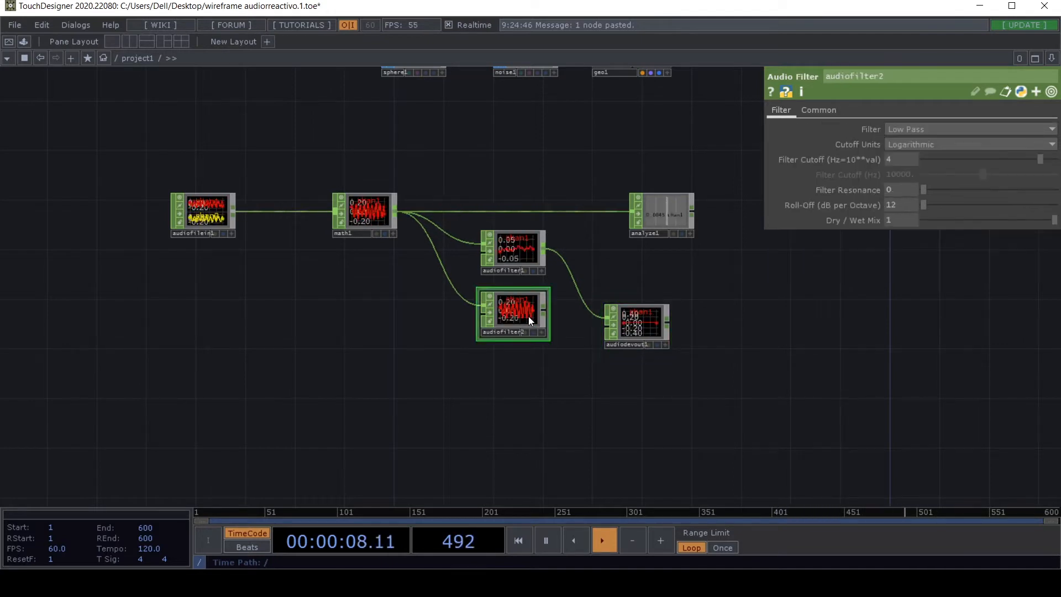
left_click(933, 131)
left_click(914, 153)
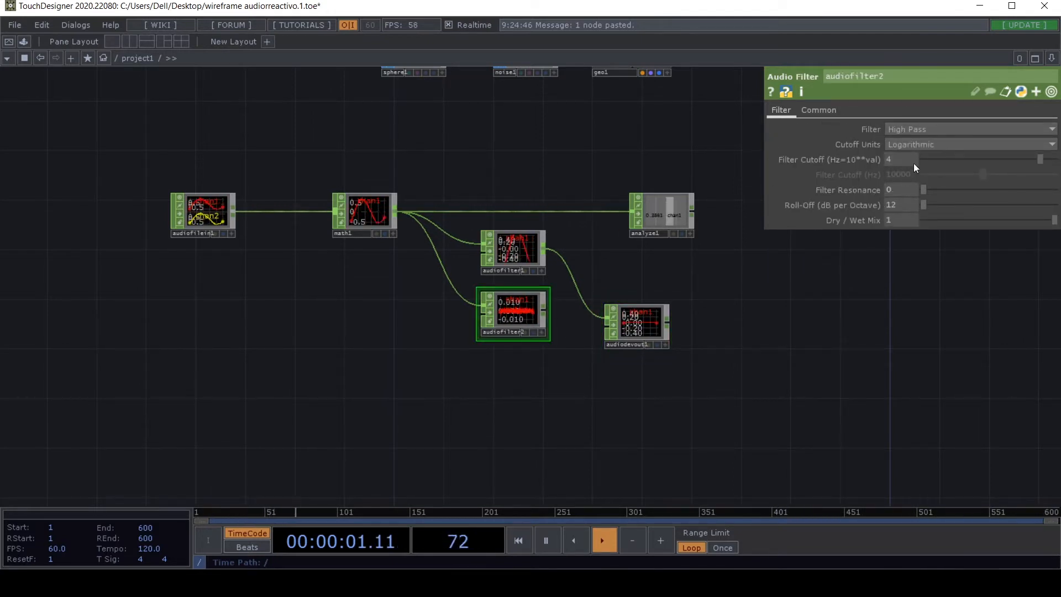
left_click(911, 144)
left_click(914, 166)
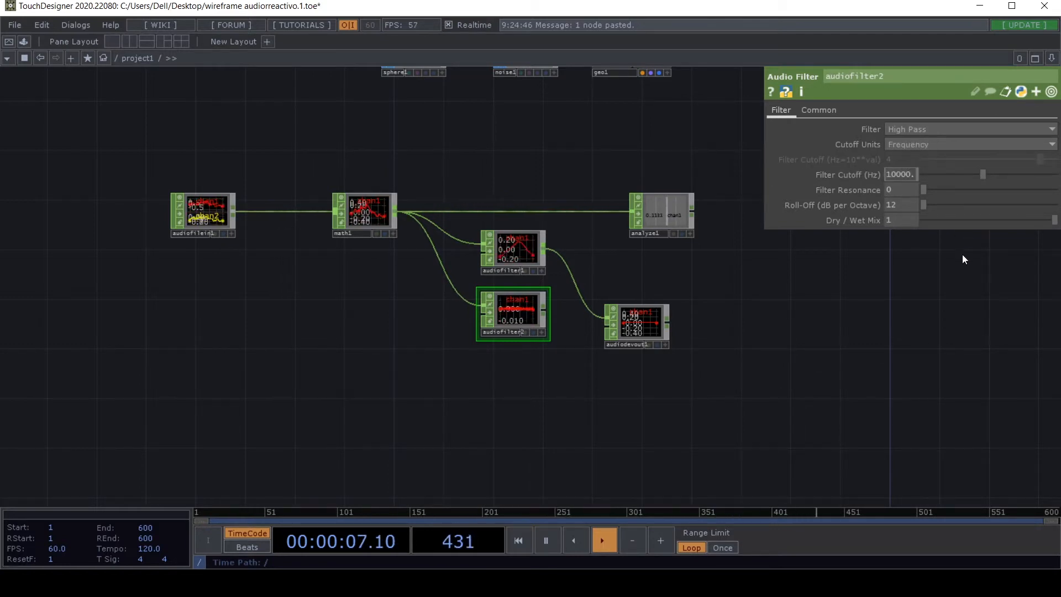
type("3000")
key("Return")
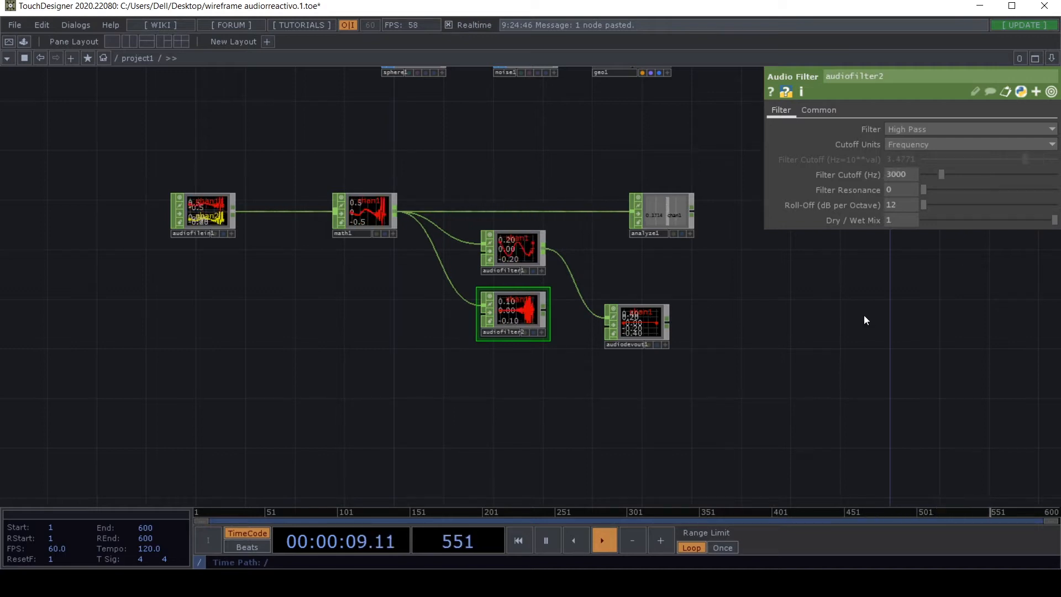
Step: Route audiofilter2 into audiodevout1 and audition it, raising the Volume to about 0.533 and returning it to 0
left_click(545, 310)
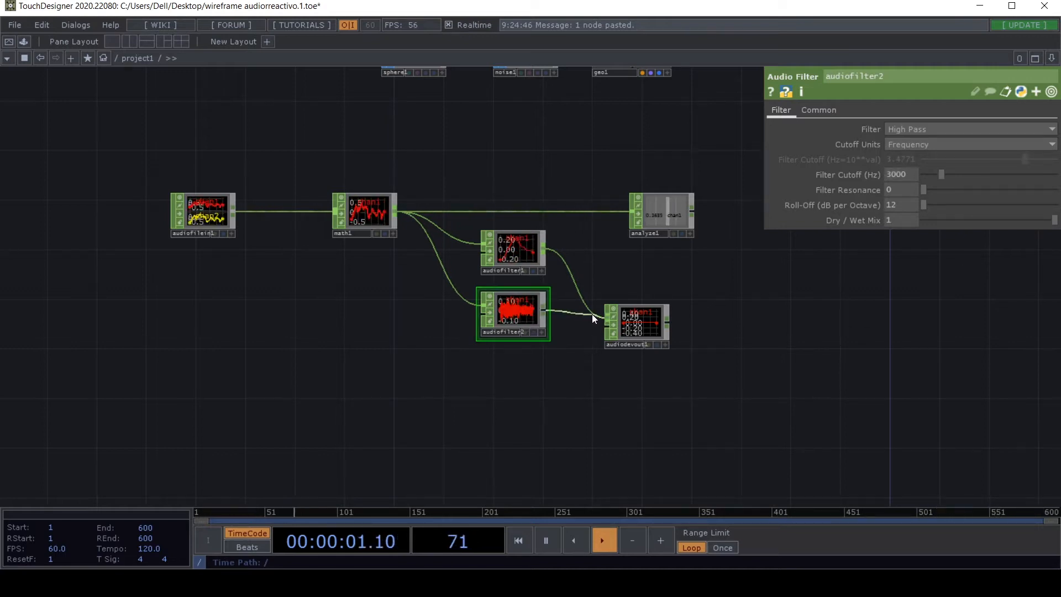
left_click(607, 319)
left_click(638, 326)
left_click_drag(910, 223, 988, 222)
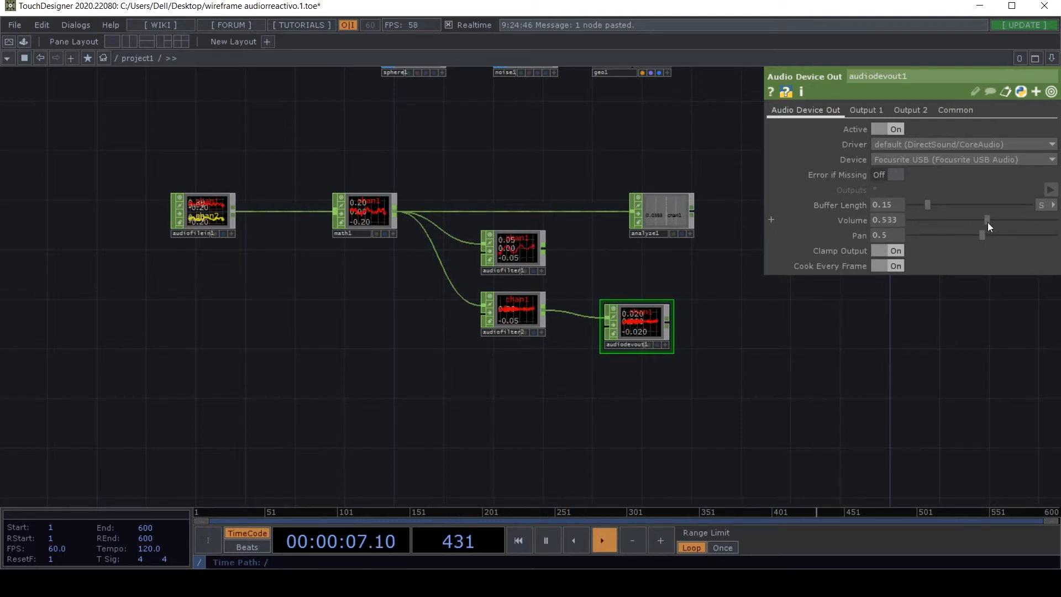
left_click_drag(987, 222, 868, 227)
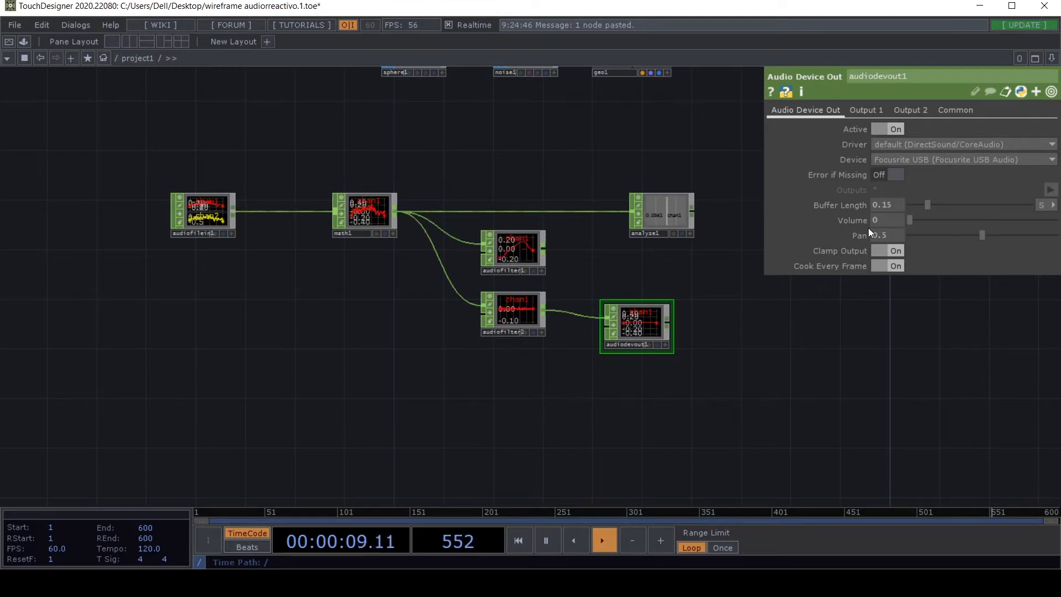
Step: Move audiodevout1 back below the space between the audio file input and math1, and feed it from the audio file again
left_click_drag(636, 393, 446, 404)
left_click(338, 275)
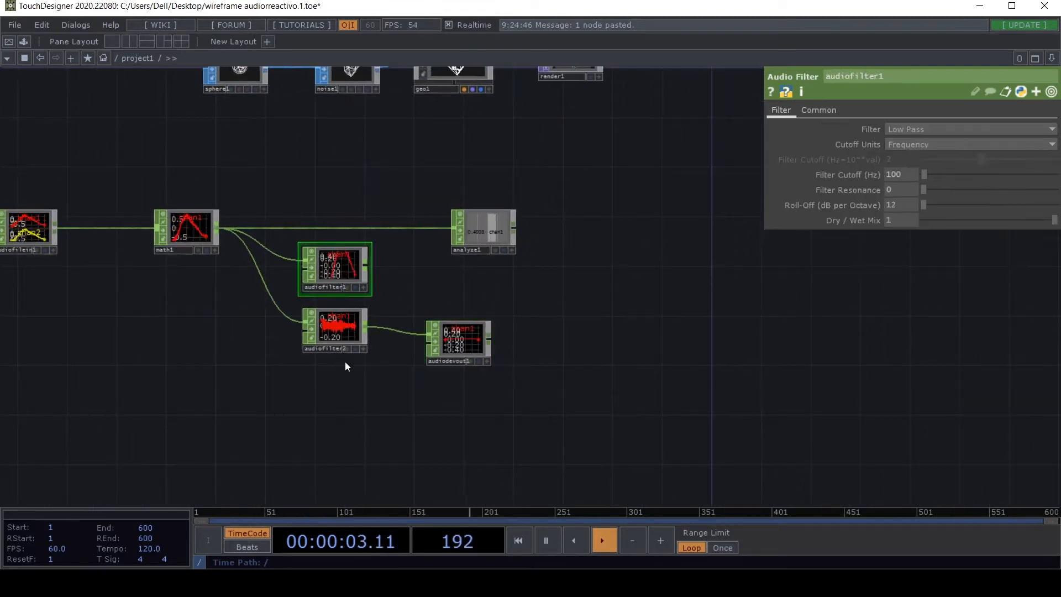
left_click_drag(467, 334, 224, 364)
left_click_drag(170, 224, 210, 344)
Step: Rename the low-pass filter audiofilter1 to Low and the high-pass filter audiofilter2 to High
left_click_drag(341, 421, 233, 429)
left_click(340, 293)
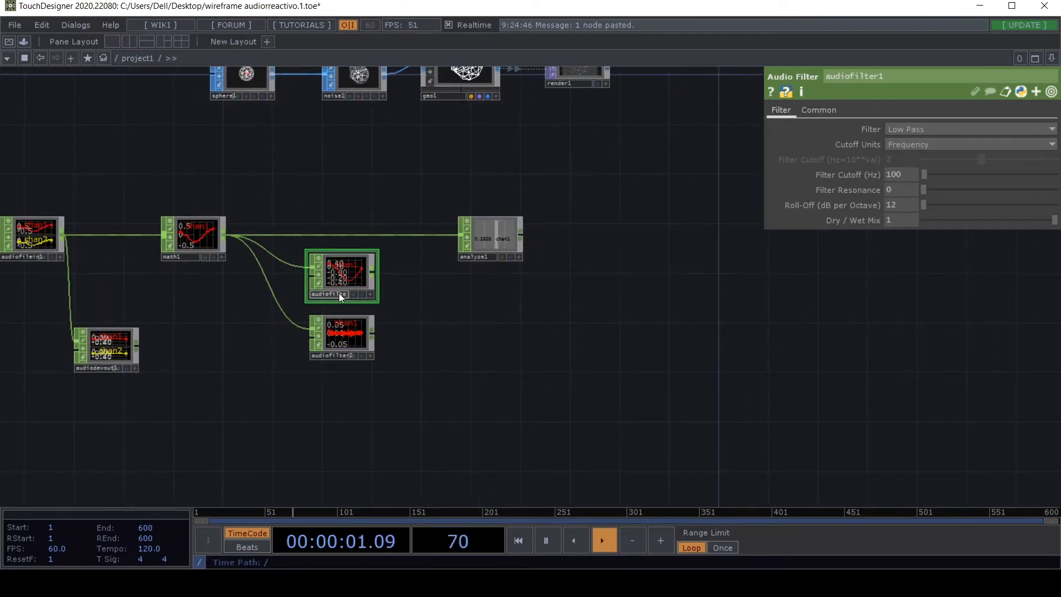
type("Low")
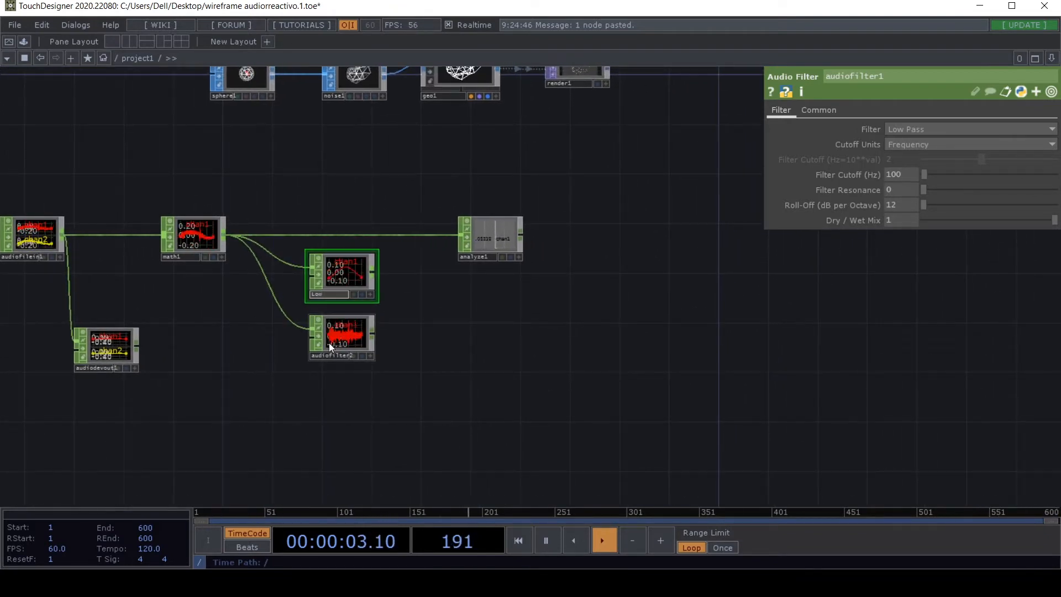
left_click(319, 356)
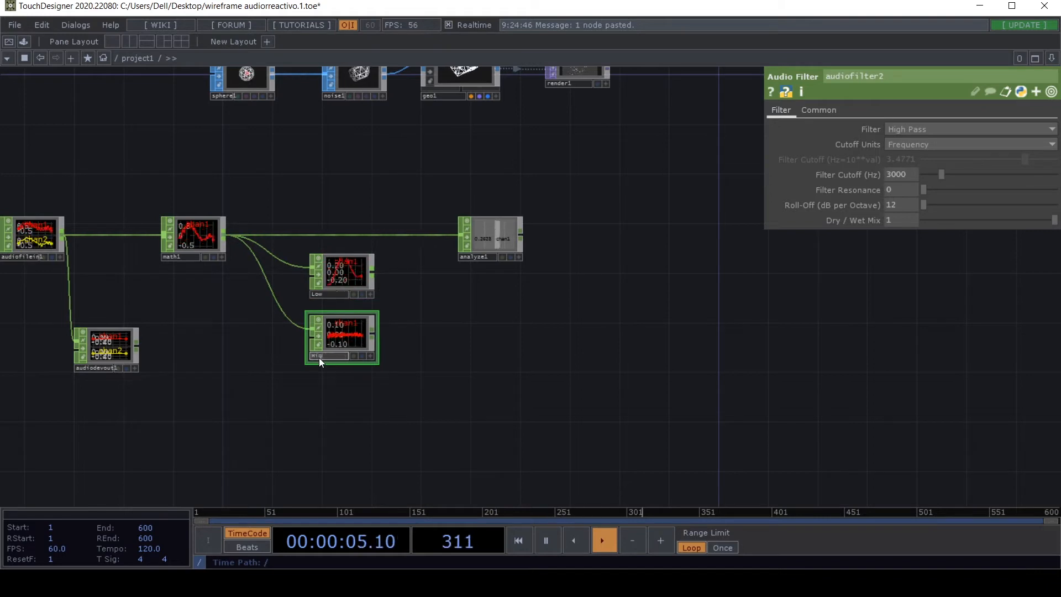
type("High")
key("Return")
Step: Delete analyze1 and place a new Analyze CHOP on the output of the Low filter
left_click(483, 225)
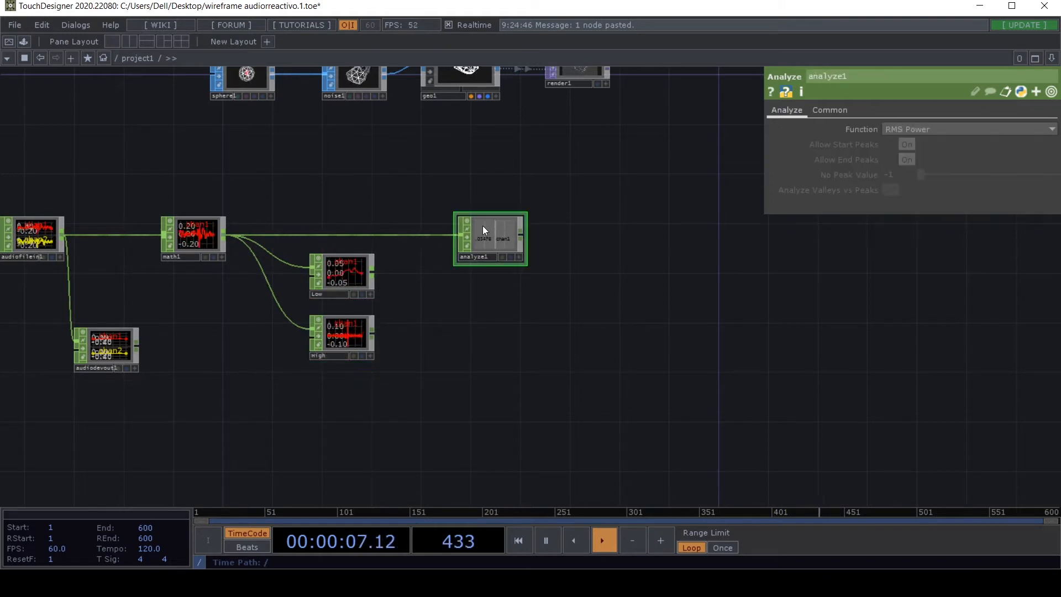
key("Delete")
scroll(386, 293, "up", 3)
left_click(289, 238)
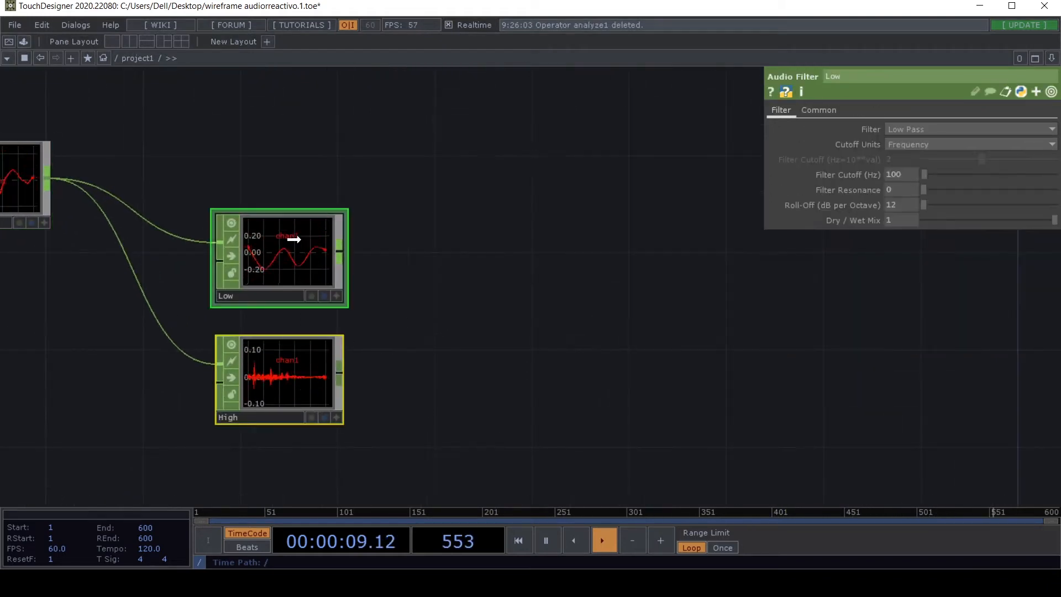
key("Tab")
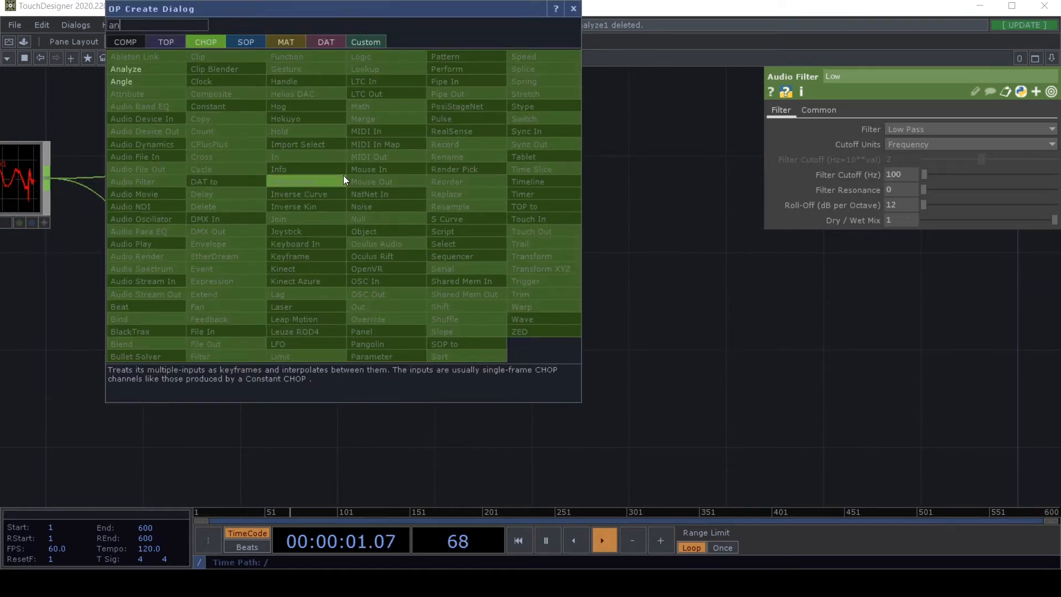
left_click(172, 70)
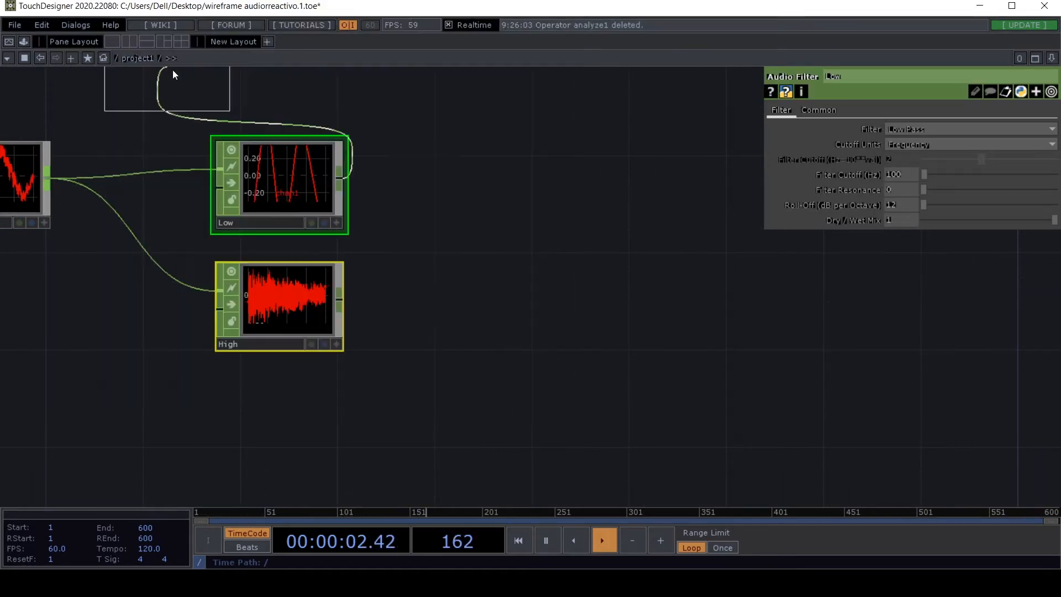
left_click(443, 180)
Step: Duplicate the Analyze CHOP beside the High filter and connect High to the copy
key("ctrl+c")
key("ctrl+v")
left_click_drag(339, 299, 391, 299)
Step: Set the Function of both analyze1 and analyze2 to RMS Power
left_click(443, 194)
left_click(901, 126)
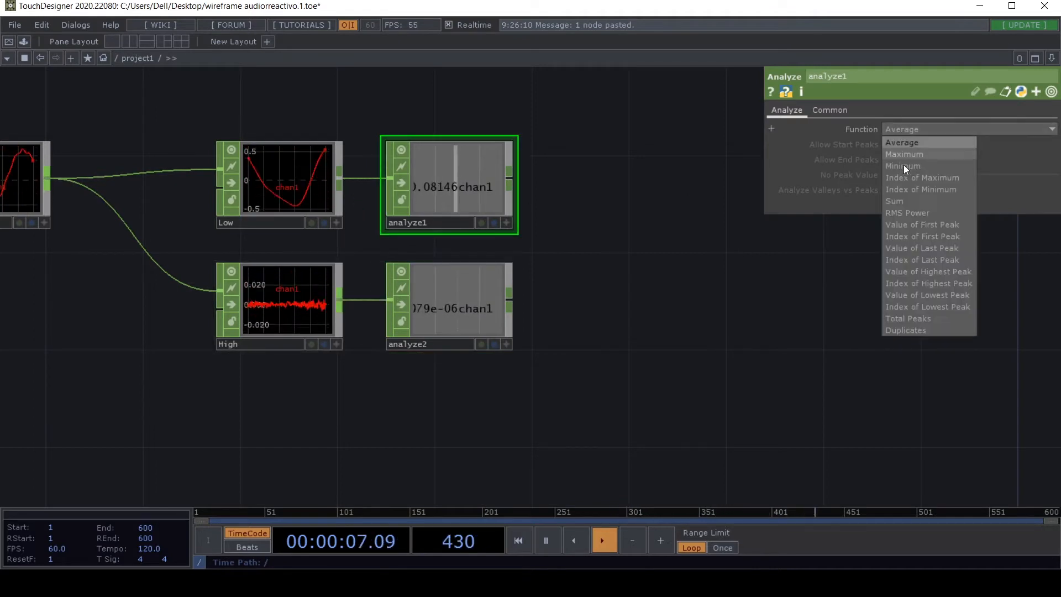
left_click(910, 204)
left_click(443, 307)
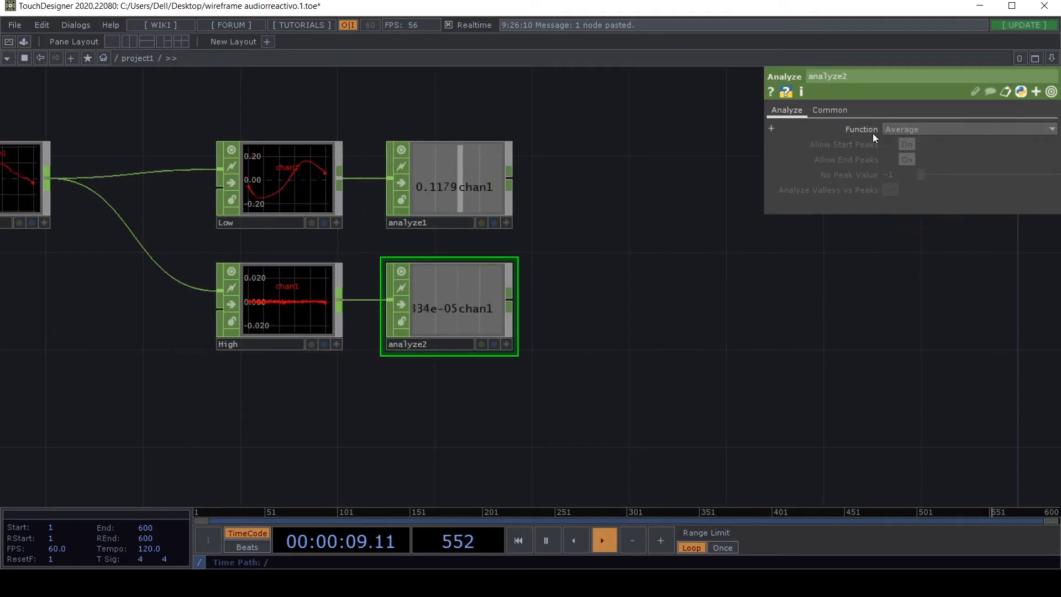
left_click(901, 129)
left_click(921, 210)
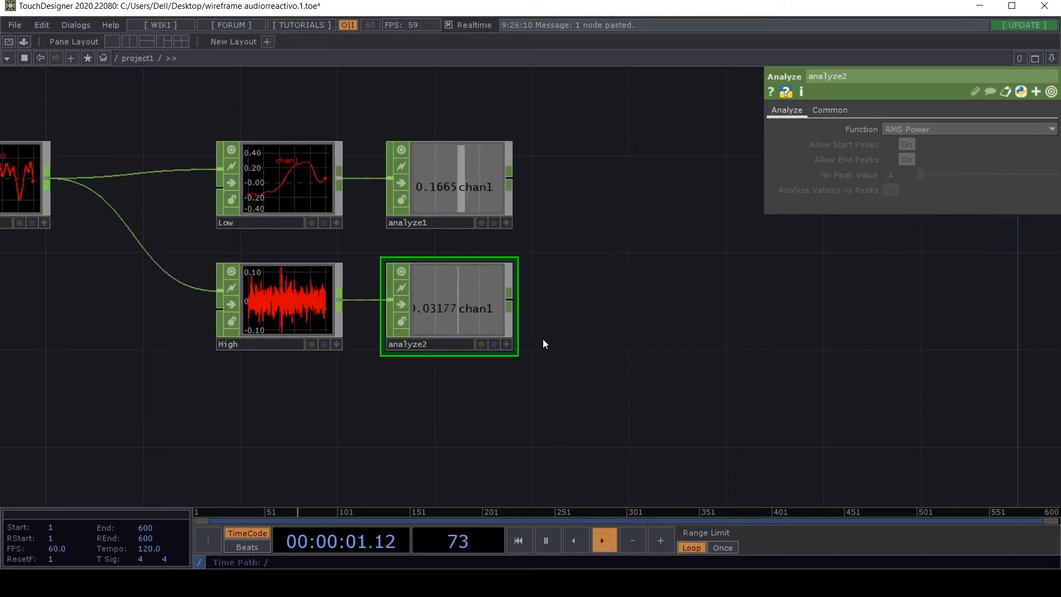
left_click_drag(571, 256, 387, 208)
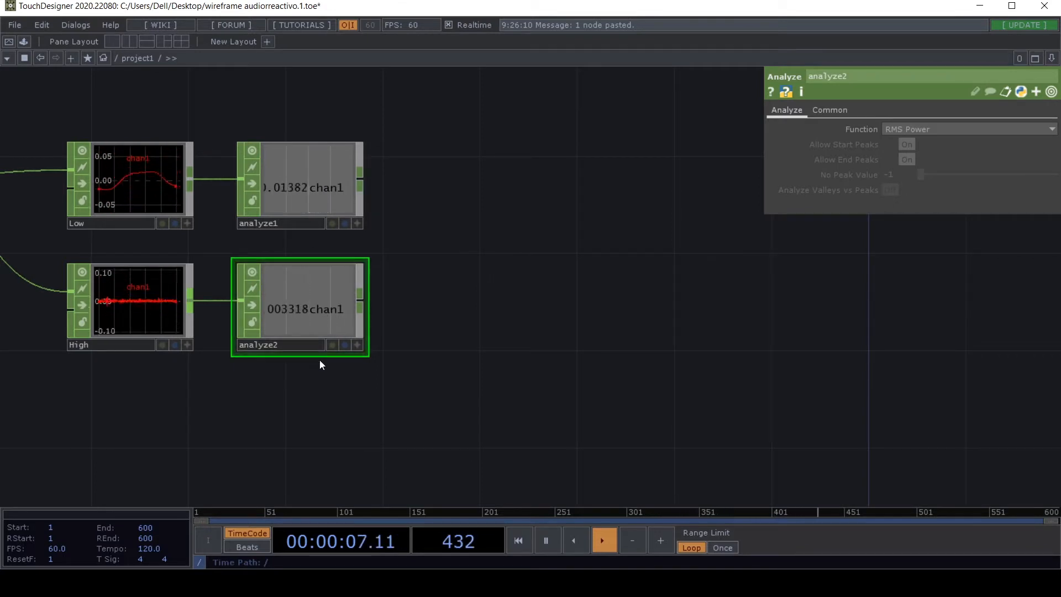
Step: Add a Math CHOP to the output of analyze1 and place it beside that node
scroll(320, 360, "down", 5)
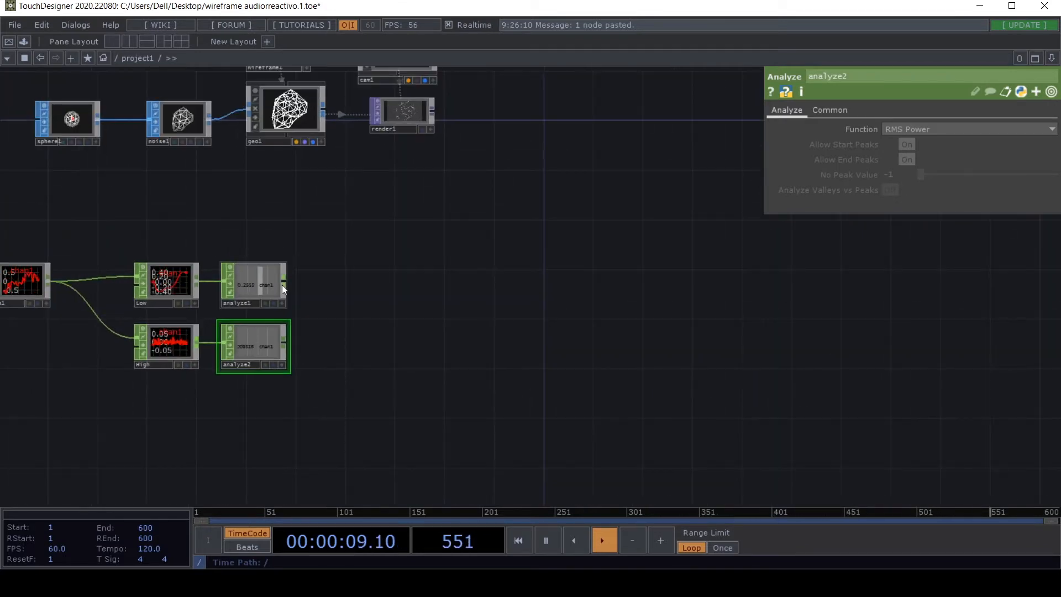
key("Tab")
type("math")
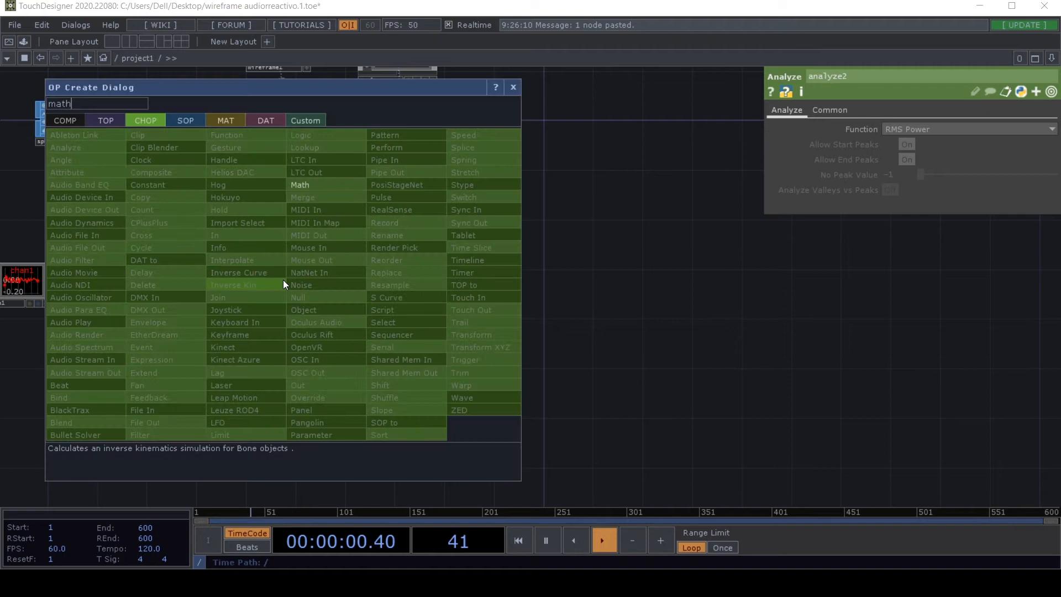
left_click(324, 183)
left_click(333, 286)
left_click_drag(333, 286, 345, 287)
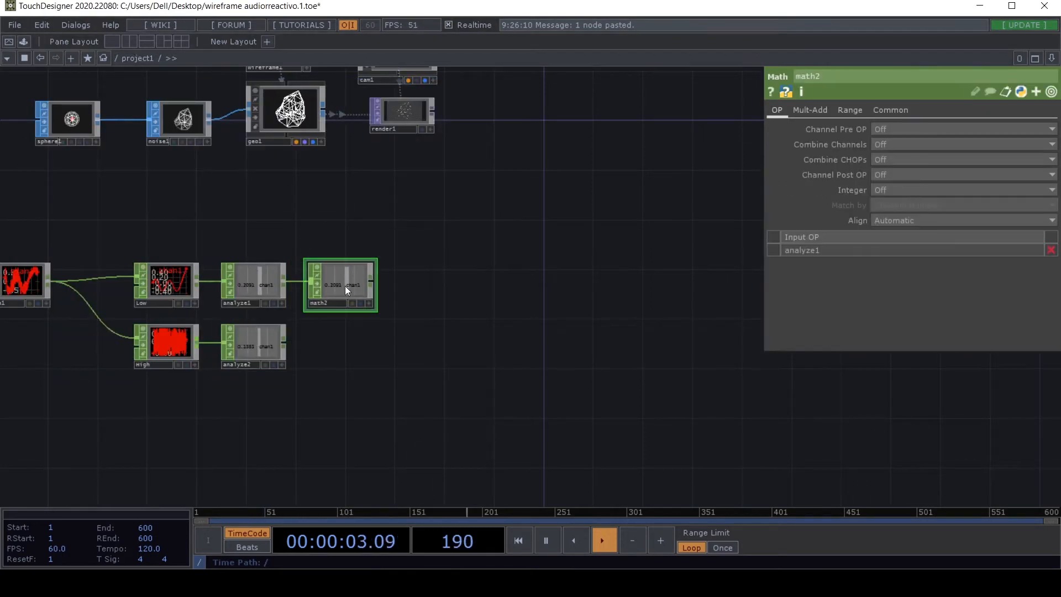
Step: Duplicate the Math CHOP beside analyze2, connect analyze2 to the copy, and undo the accidental node resize
key("ctrl+c")
key("ctrl+v")
left_click_drag(284, 347, 312, 345)
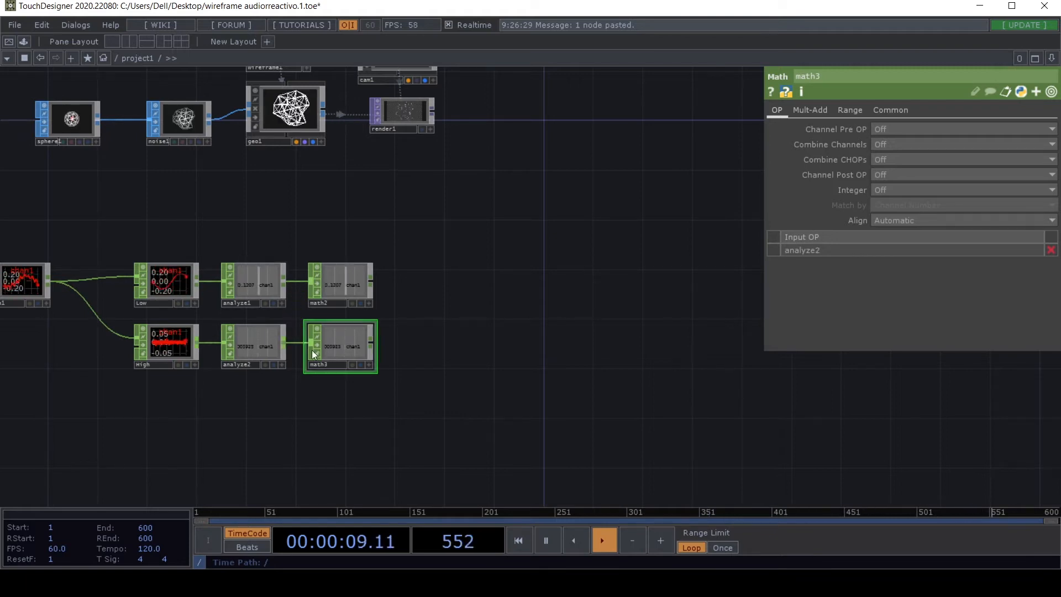
key("ctrl+z")
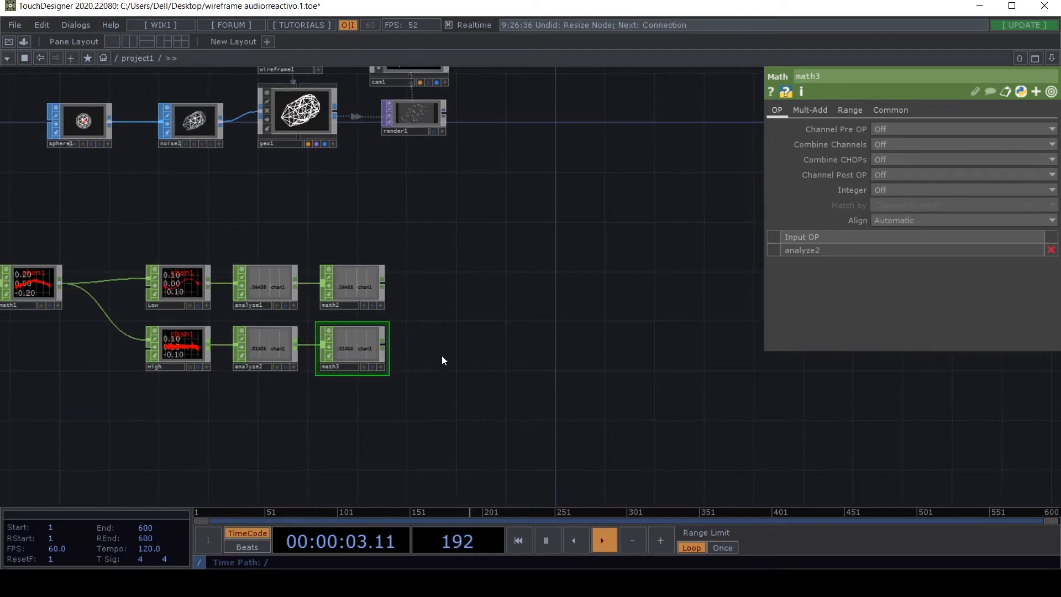
scroll(442, 356, "up", 5)
left_click(320, 232)
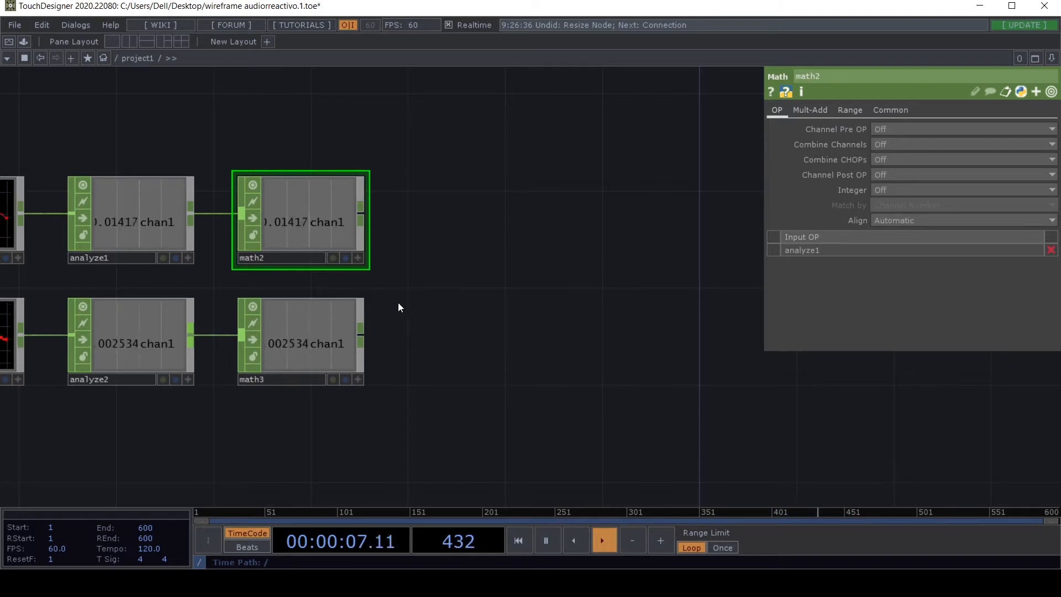
left_click_drag(474, 308, 648, 299)
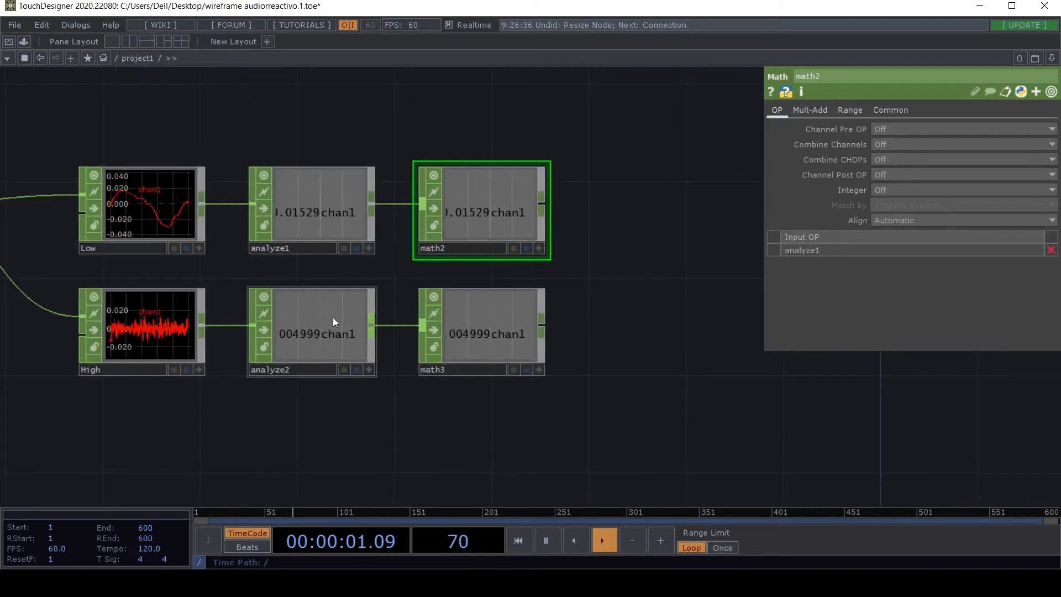
left_click_drag(594, 354, 464, 336)
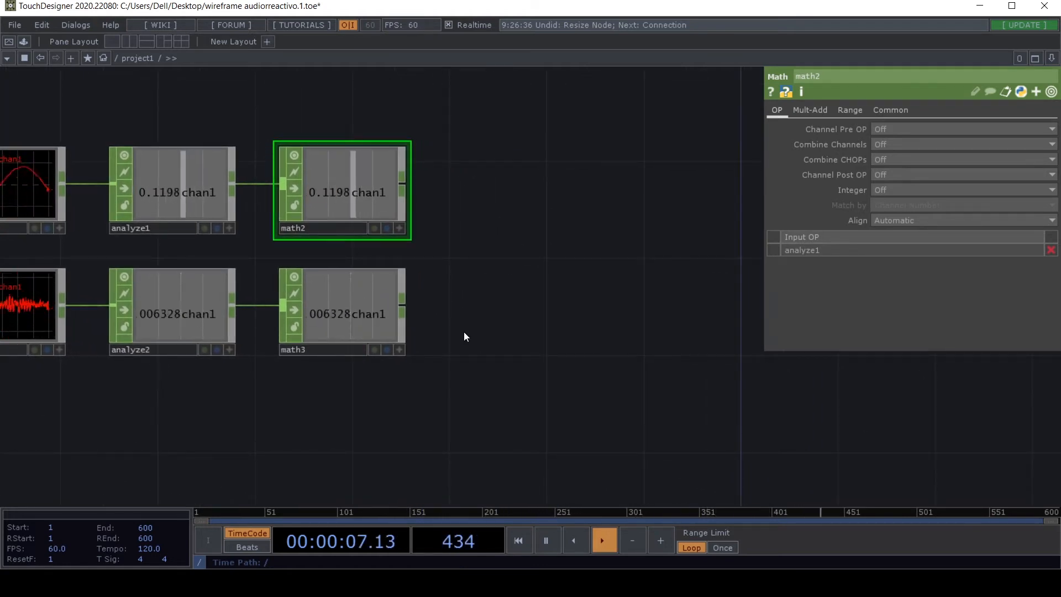
scroll(463, 332, "down", 1)
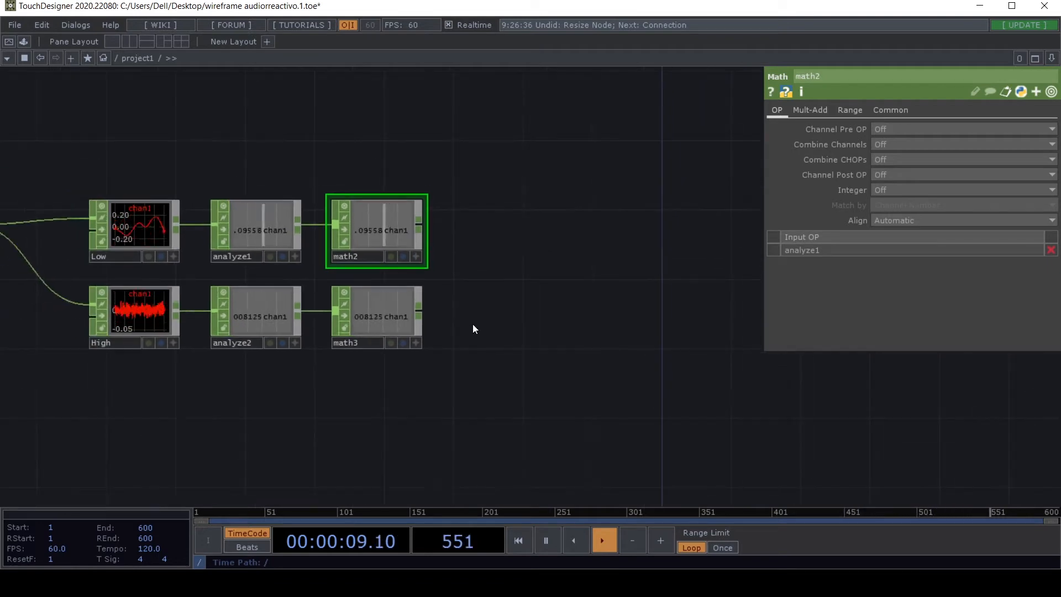
Step: Set the upper From Range value of math3 to 0.3
scroll(452, 325, "up", 2)
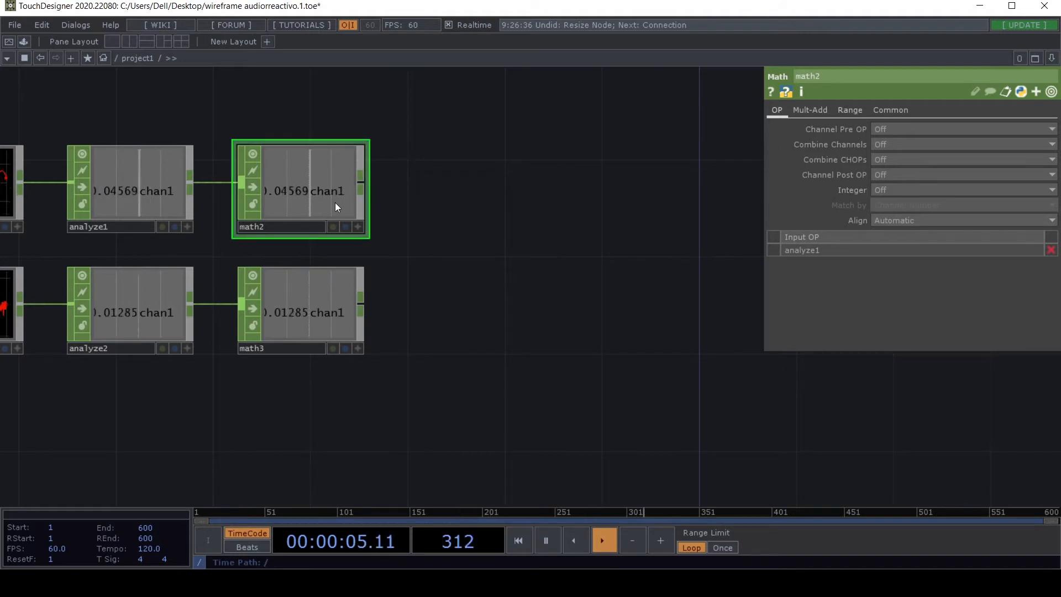
left_click(316, 287)
left_click(850, 111)
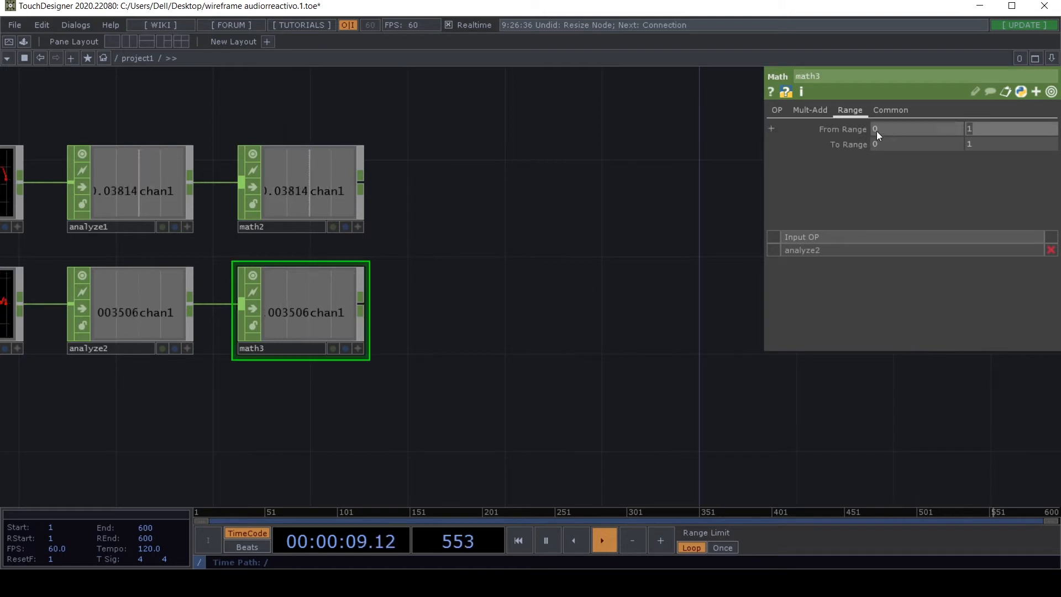
left_click(1016, 125)
type("0")
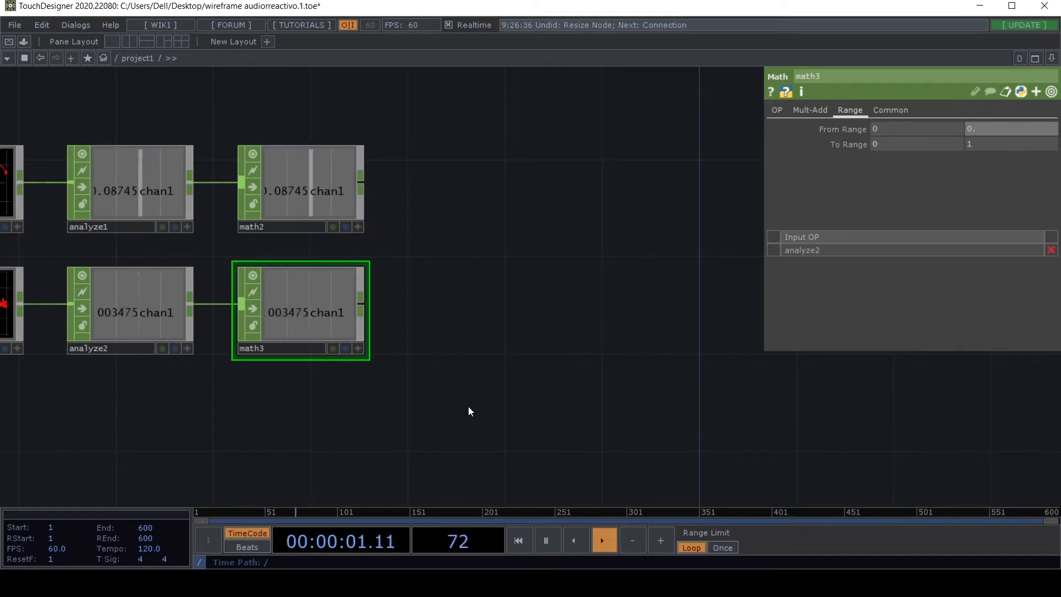
type(".3")
key("Return")
scroll(333, 345, "up", 3)
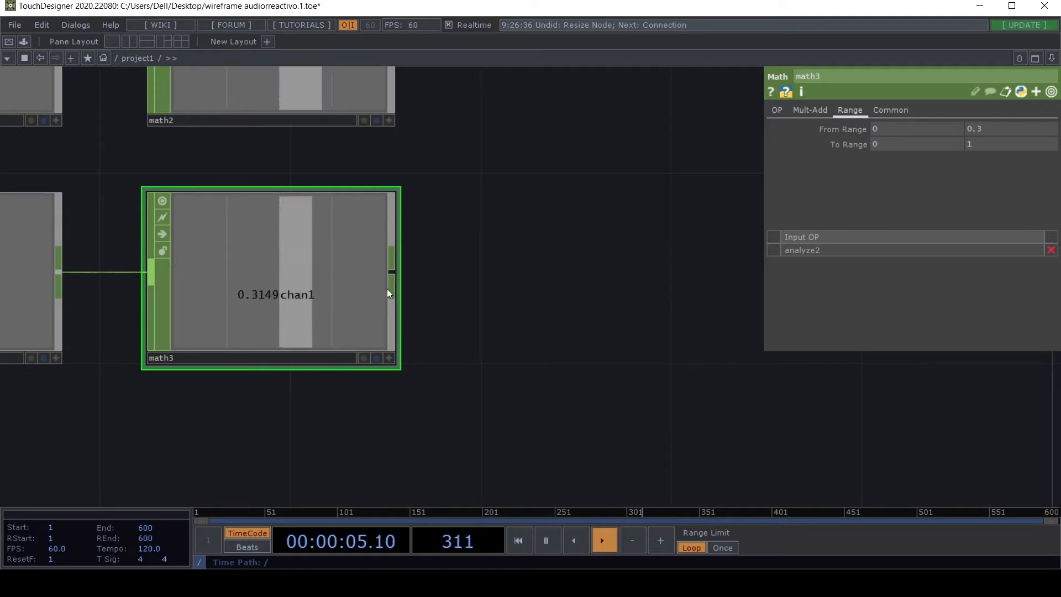
Step: Place a Merge CHOP after the two Math CHOPs and connect math2 and math3 into it
scroll(462, 332, "down", 5)
left_click_drag(483, 346, 353, 399)
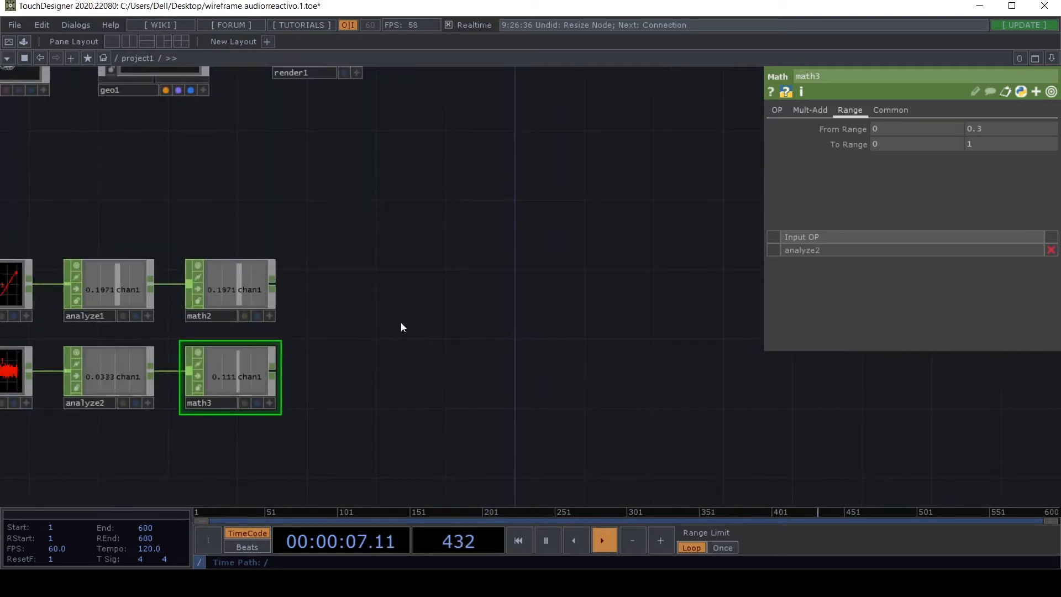
key("Tab")
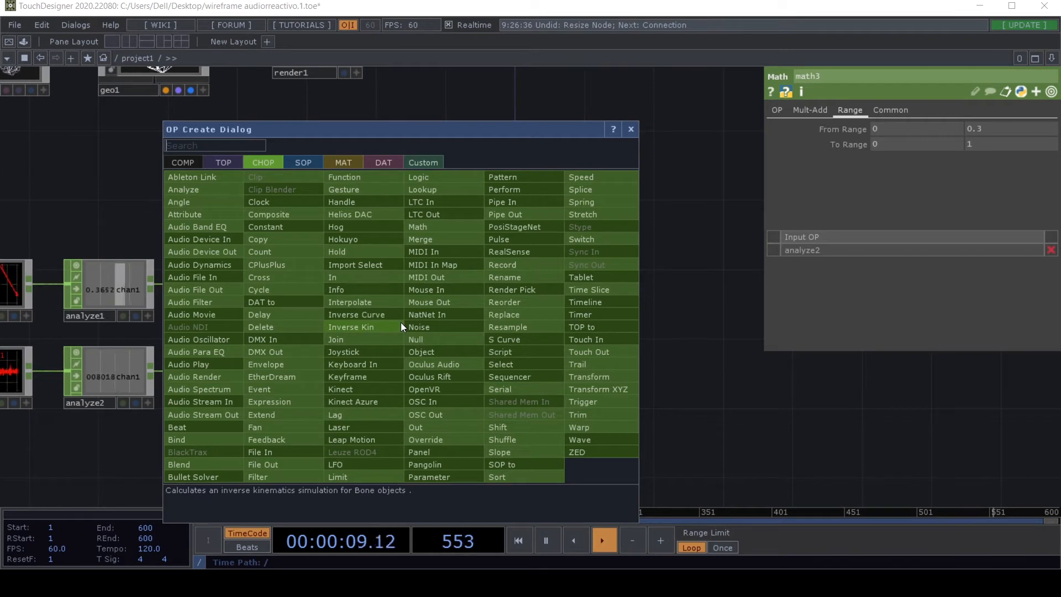
type("merge")
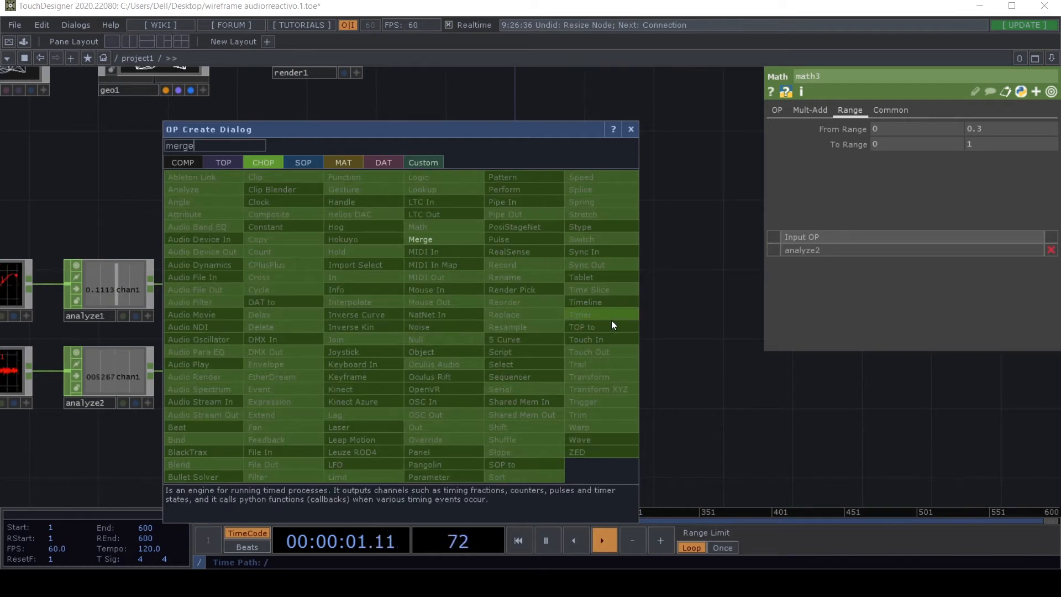
left_click(447, 241)
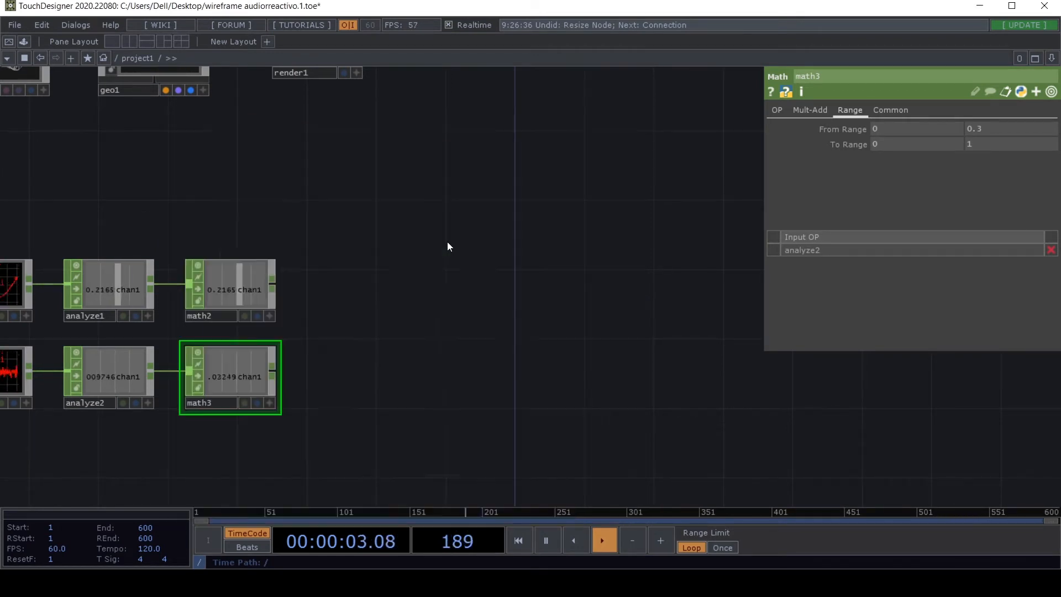
left_click(455, 300)
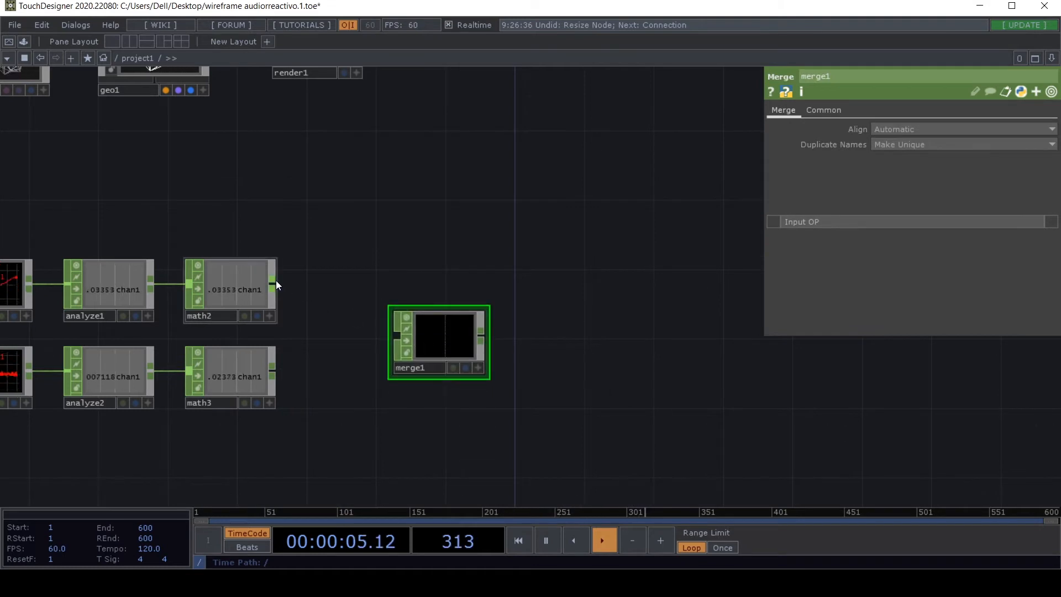
left_click_drag(272, 284, 394, 334)
left_click_drag(275, 370, 395, 338)
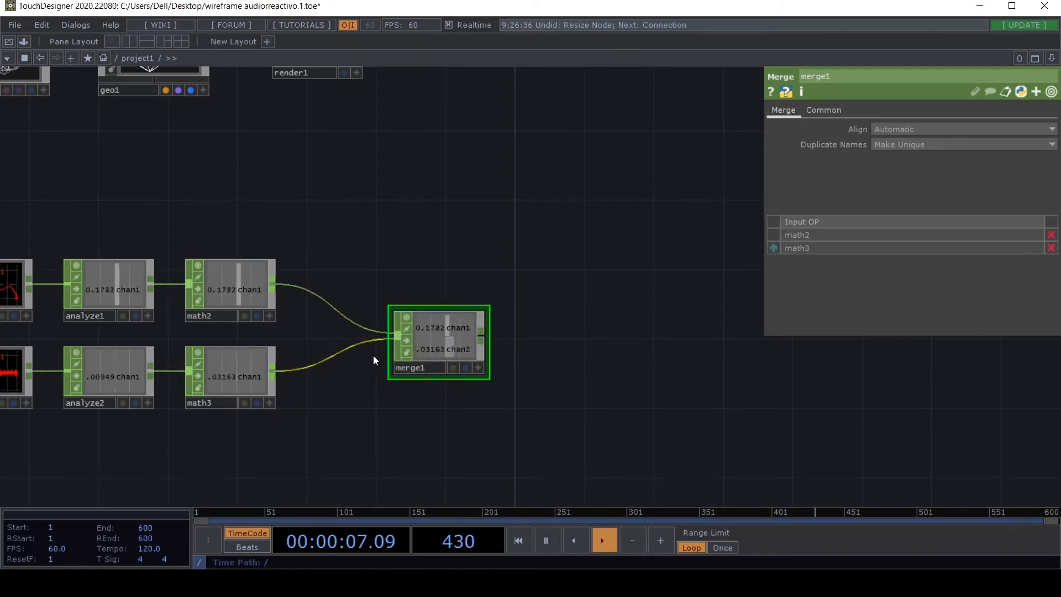
Step: Add a Trail CHOP to the output of merge1 to plot both channels over time
scroll(372, 348, "up", 3)
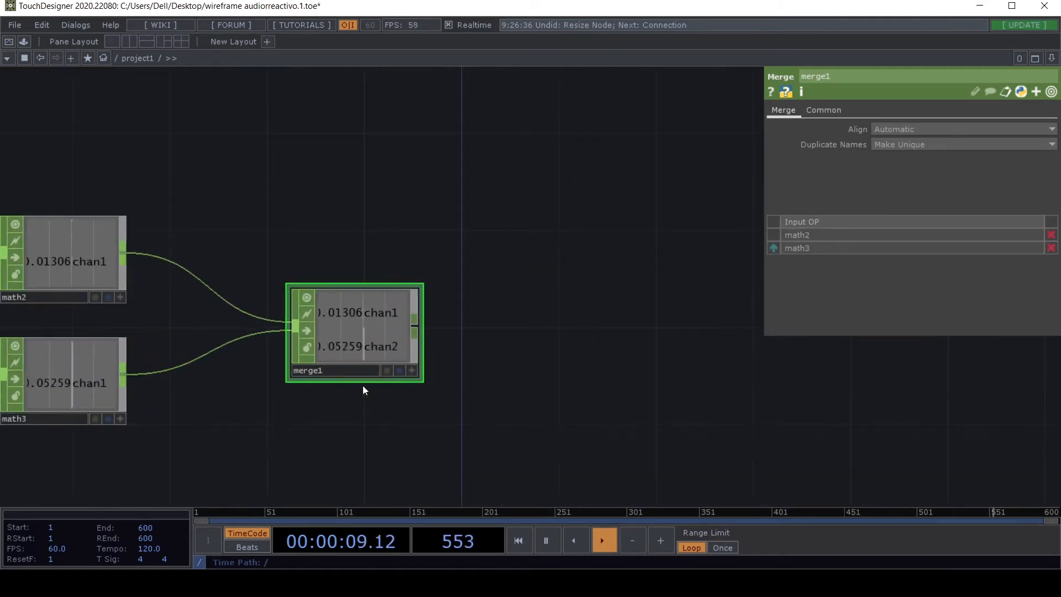
left_click_drag(243, 484, 581, 455)
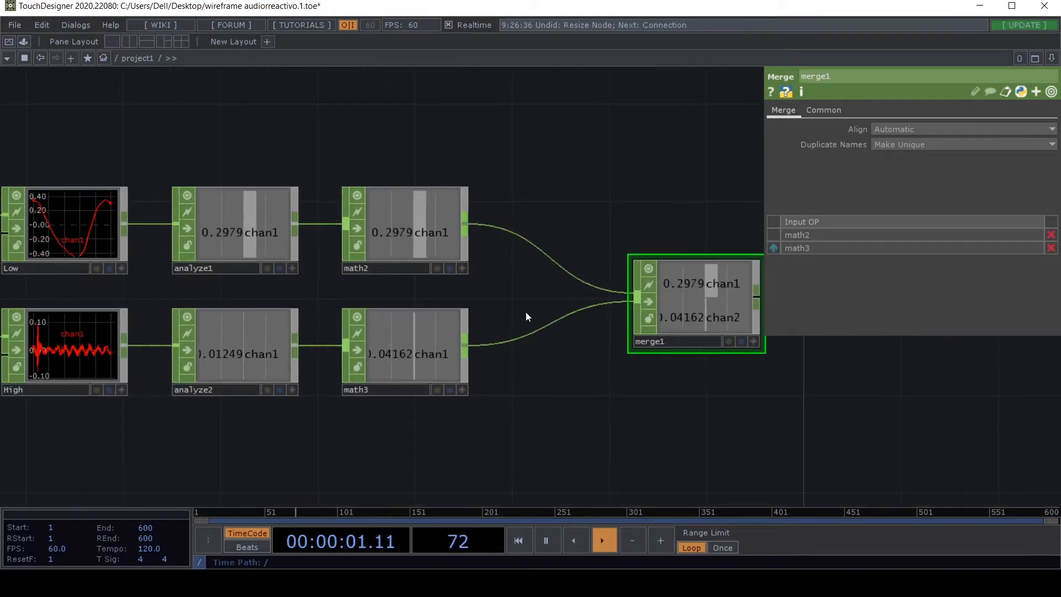
left_click_drag(668, 391, 298, 401)
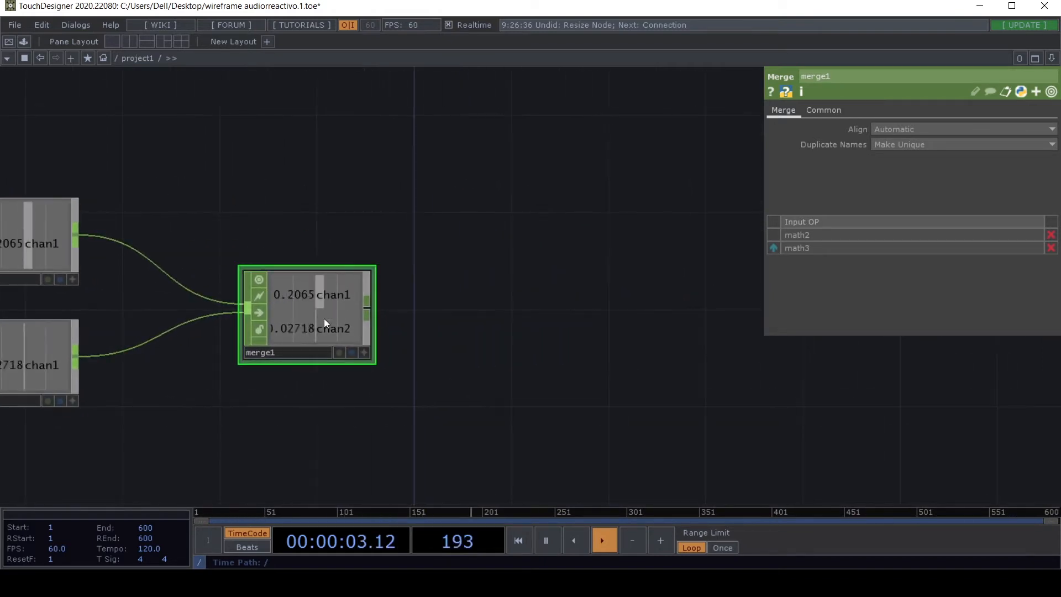
right_click(367, 308)
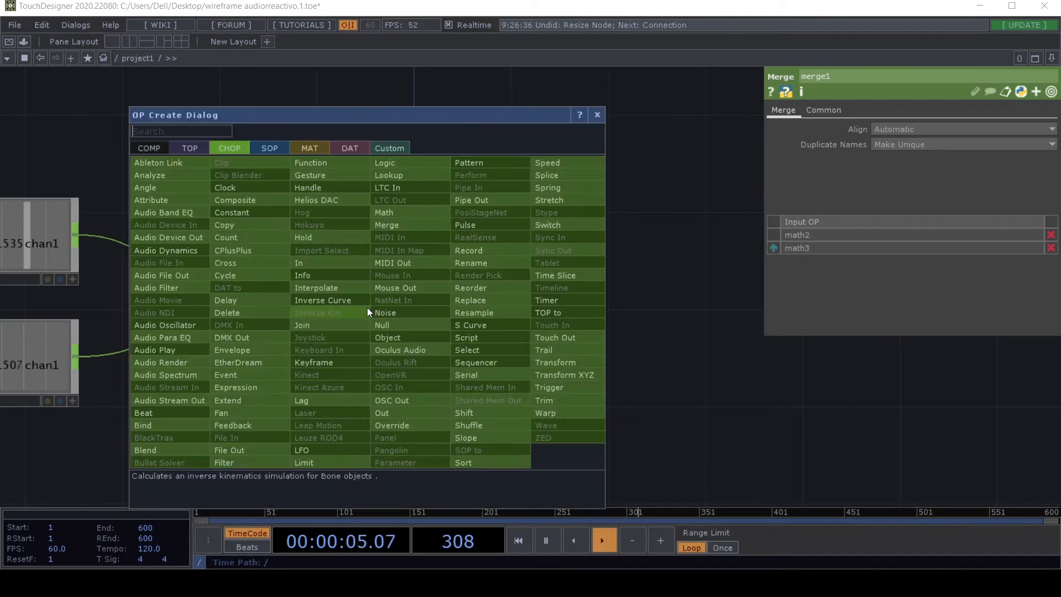
type("trai")
key("Return")
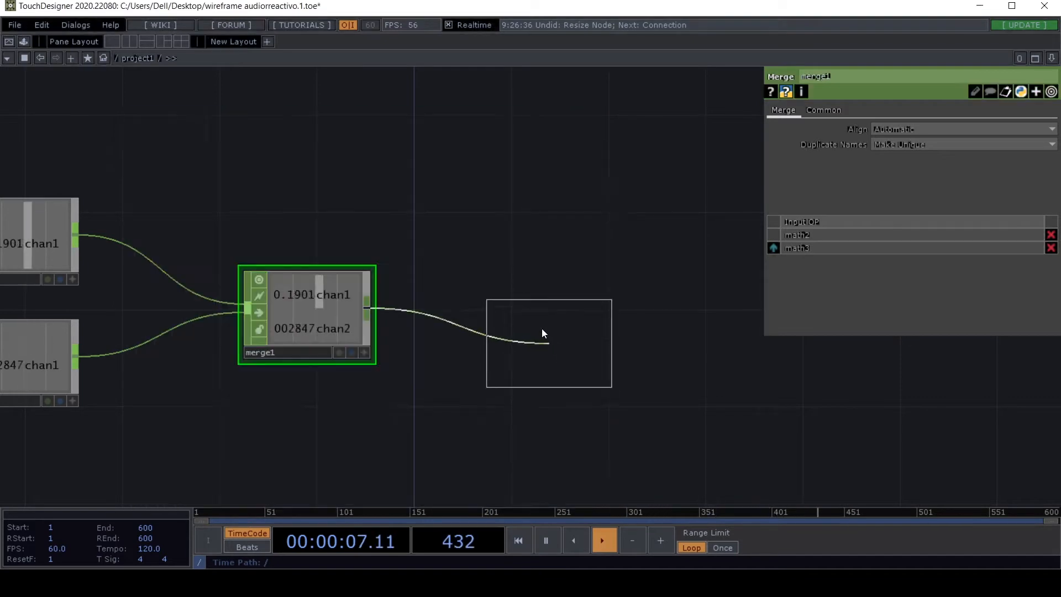
left_click(535, 316)
scroll(535, 321, "up", 4)
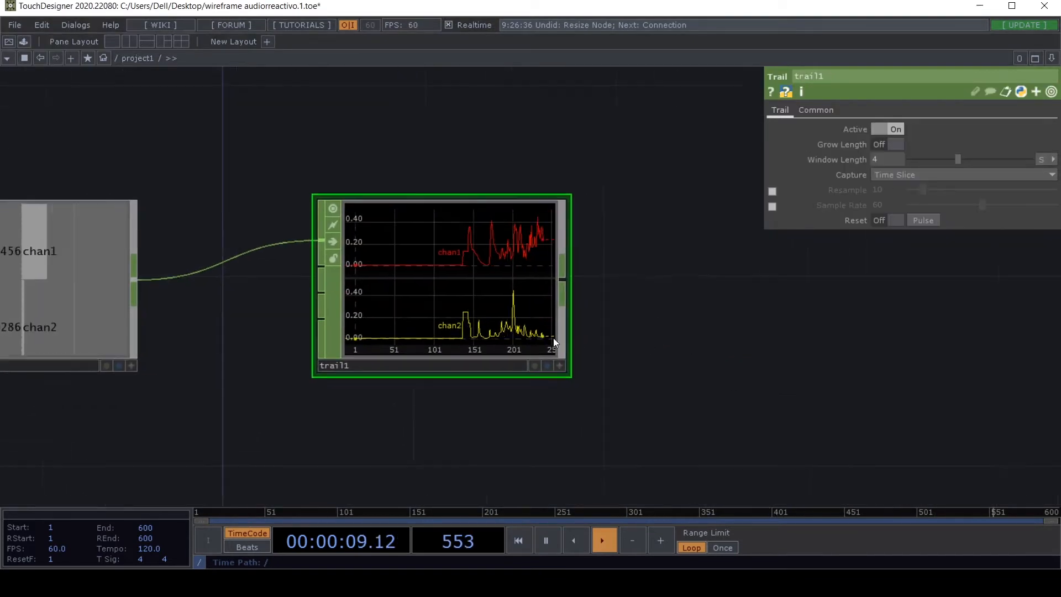
scroll(498, 314, "up", 3)
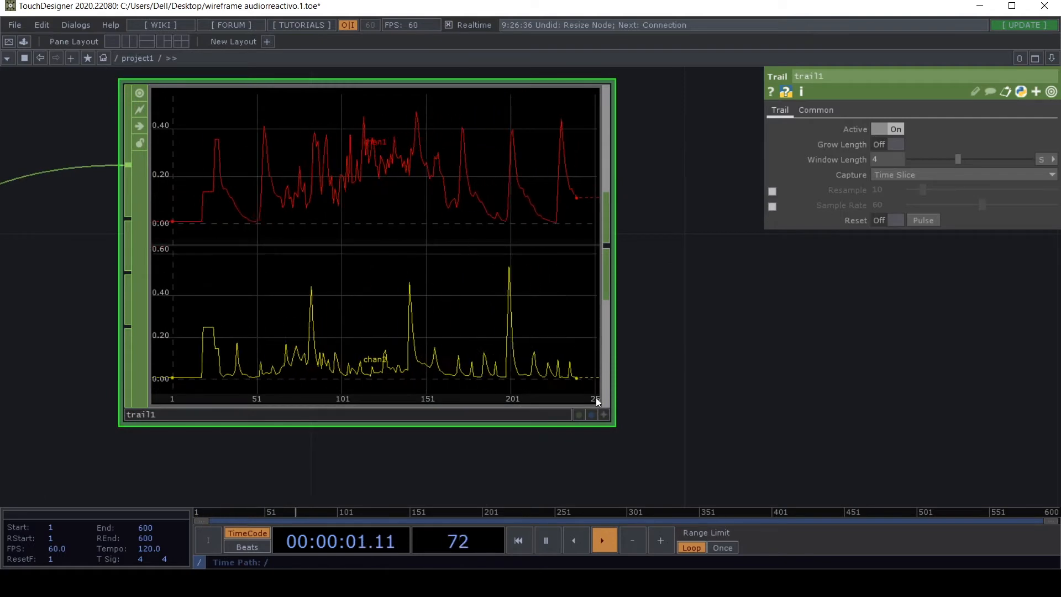
Step: Activate the viewer of trail1, overlay both channels in a single graph, and deactivate the viewer again
left_click(603, 414)
right_click(546, 293)
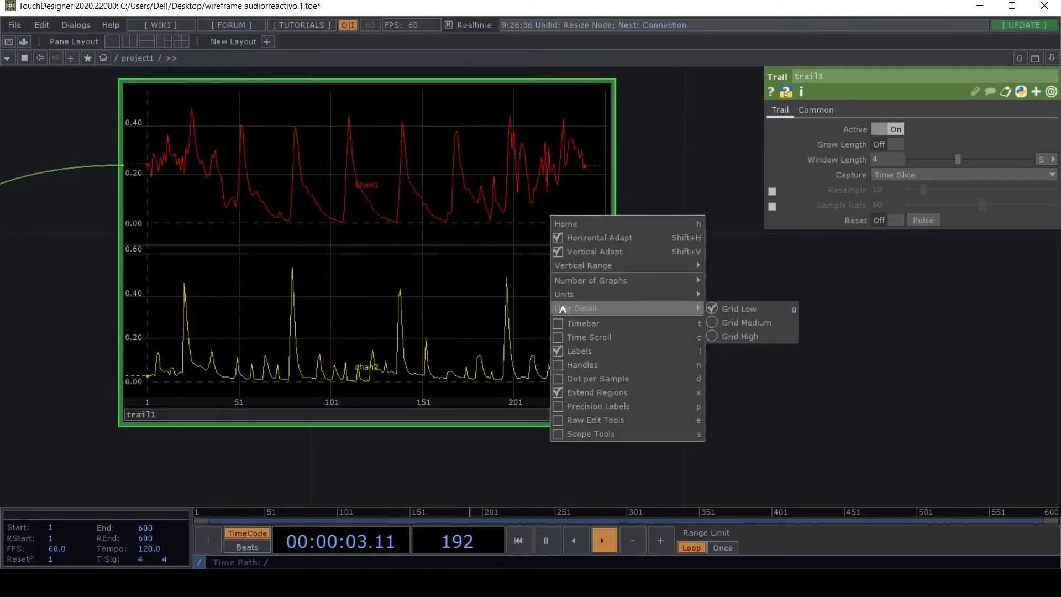
left_click(474, 269)
left_click(606, 414)
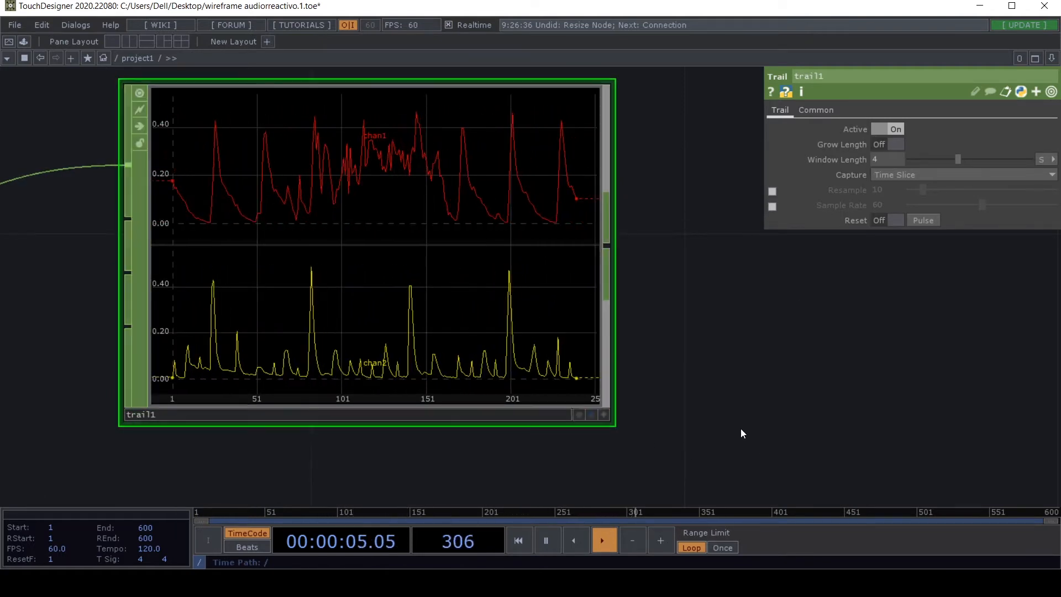
left_click(606, 416)
right_click(501, 292)
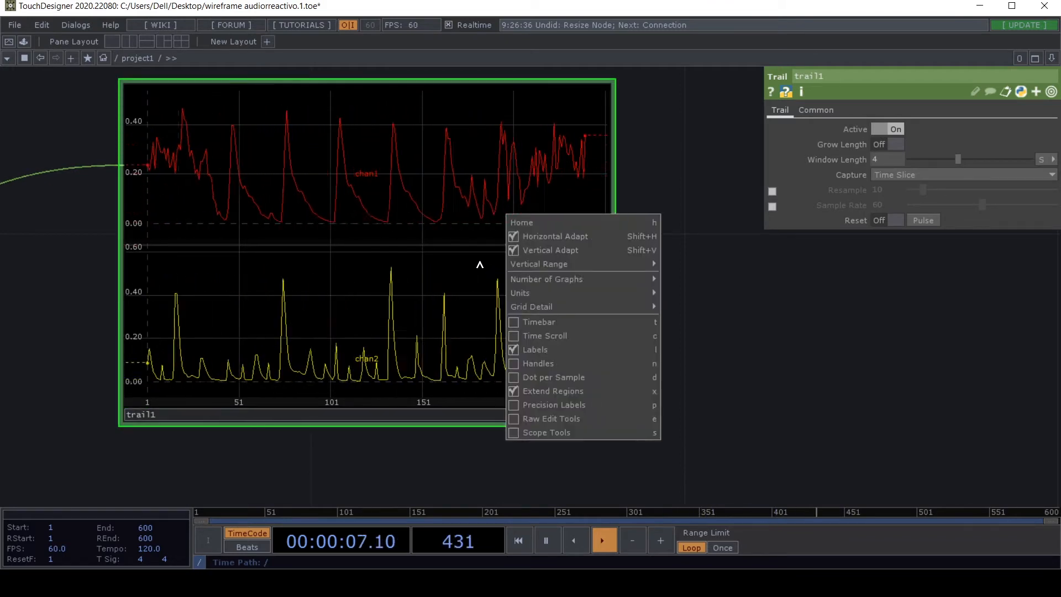
mouse_move(570, 279)
left_click(676, 279)
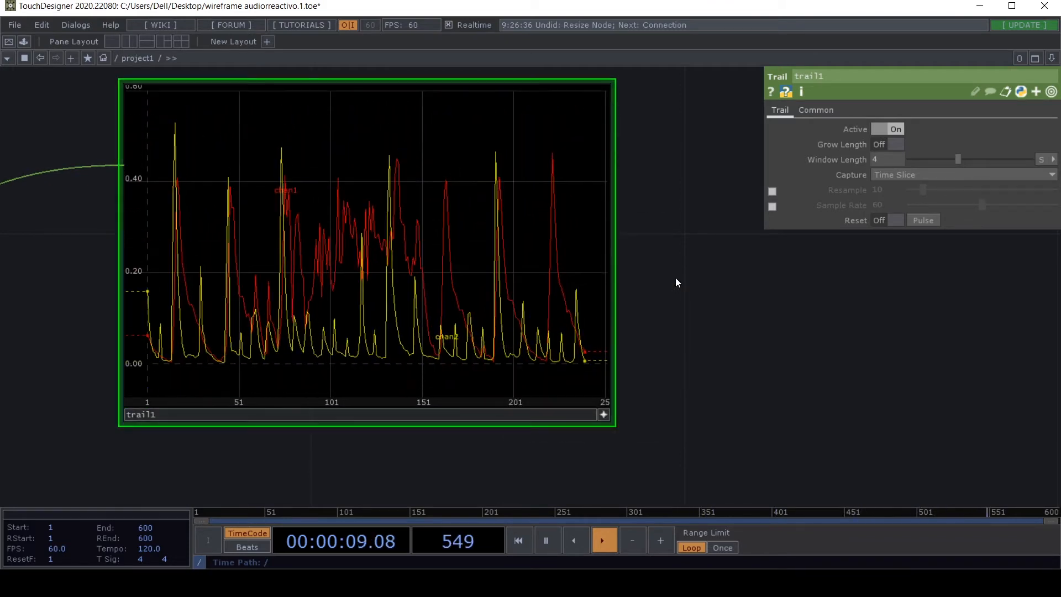
scroll(661, 356, "down", 2)
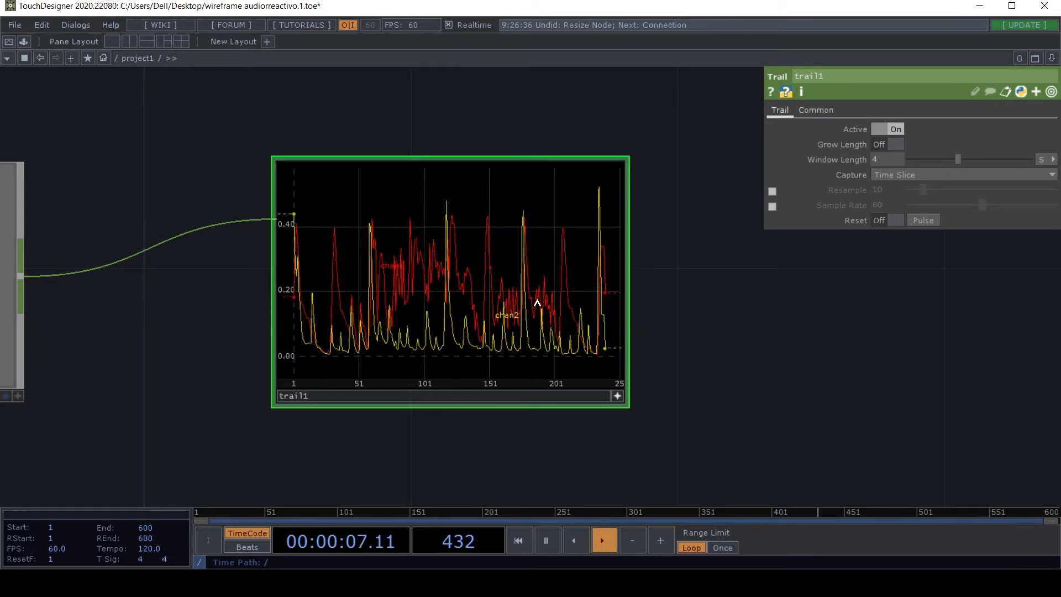
left_click(617, 395)
Step: Move merge1 closer to math2 and math3 and delete trail1
scroll(616, 402, "down", 5)
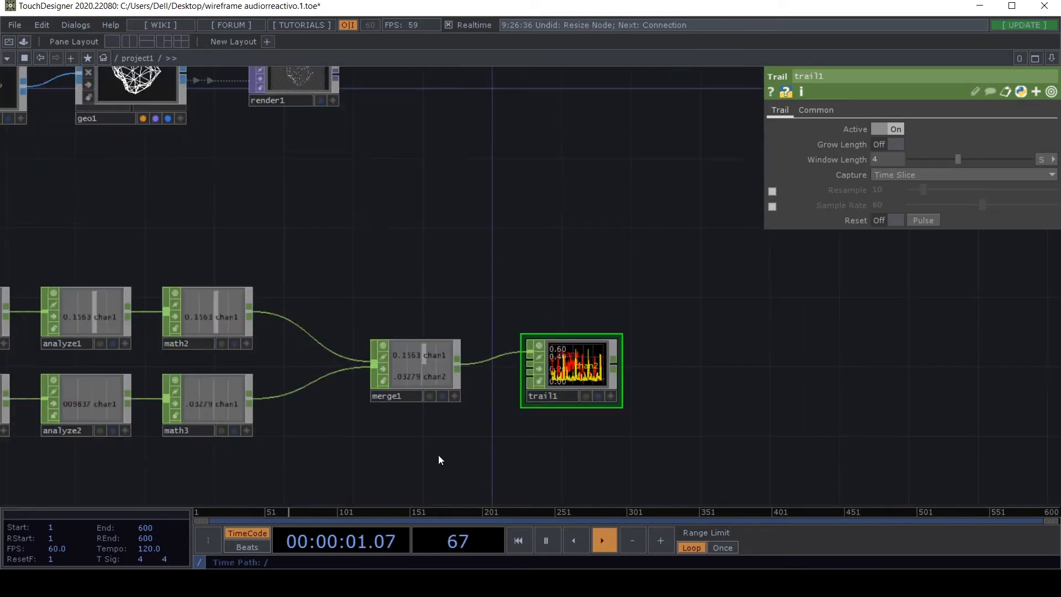
left_click_drag(462, 440, 679, 413)
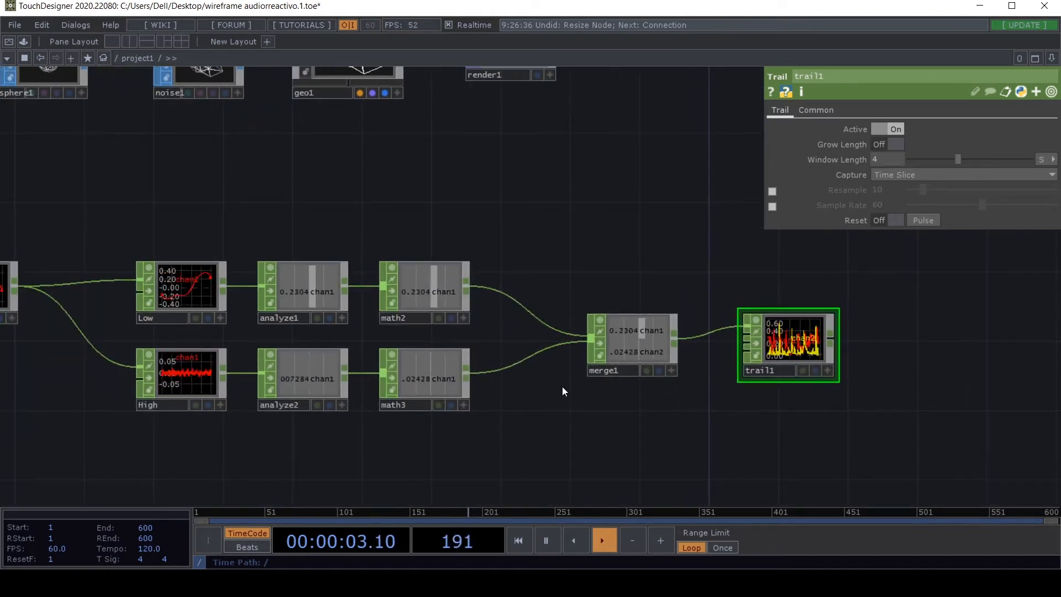
left_click_drag(562, 387, 393, 363)
left_click_drag(623, 311, 832, 312)
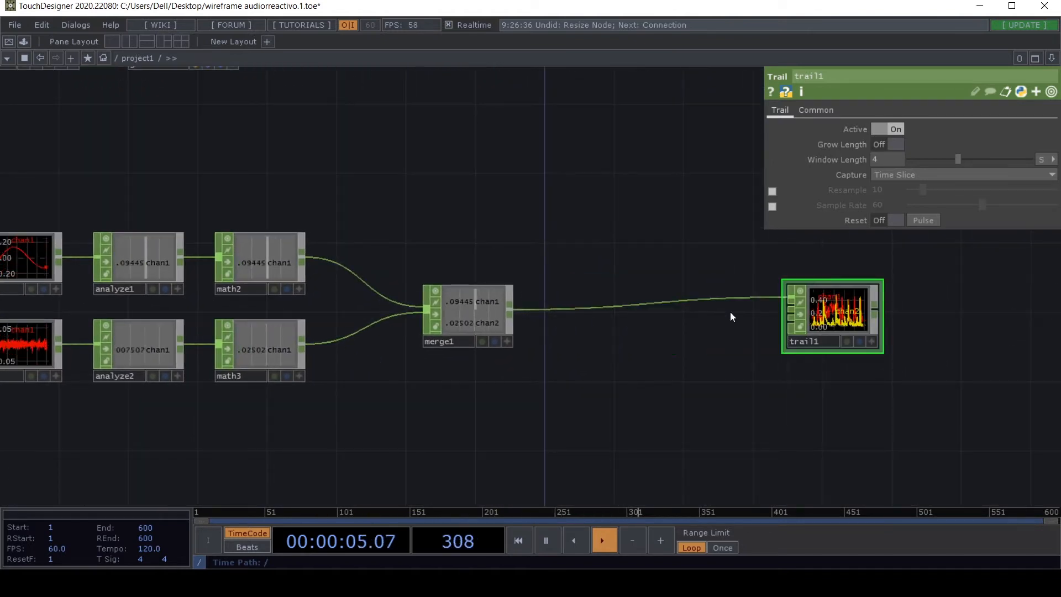
left_click_drag(482, 310, 431, 311)
left_click(830, 305)
key("Delete")
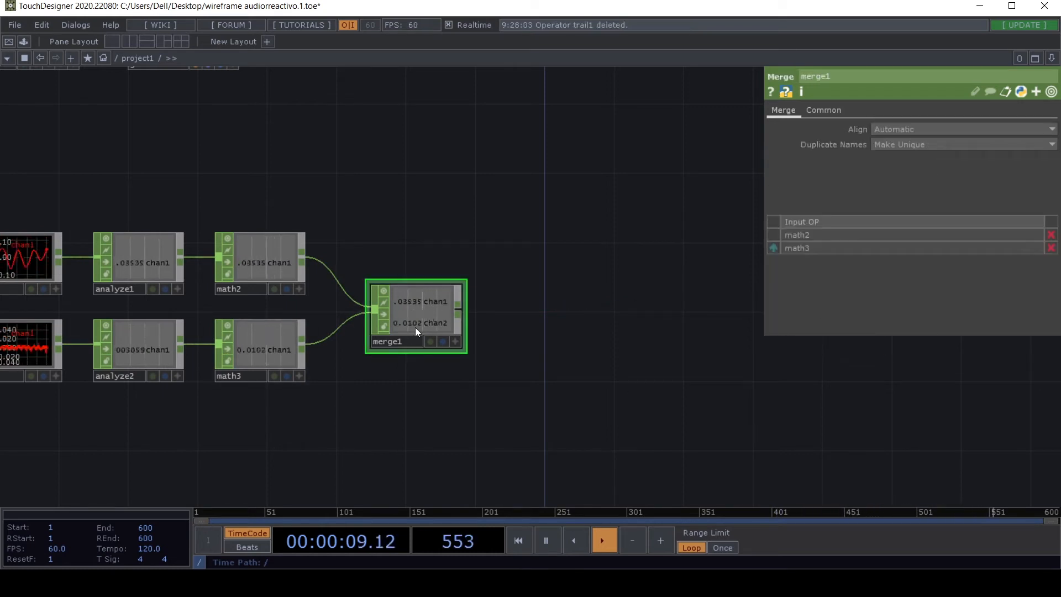
Step: Add a Lag CHOP to the output of merge1 and place it right beside merge1
right_click(462, 310)
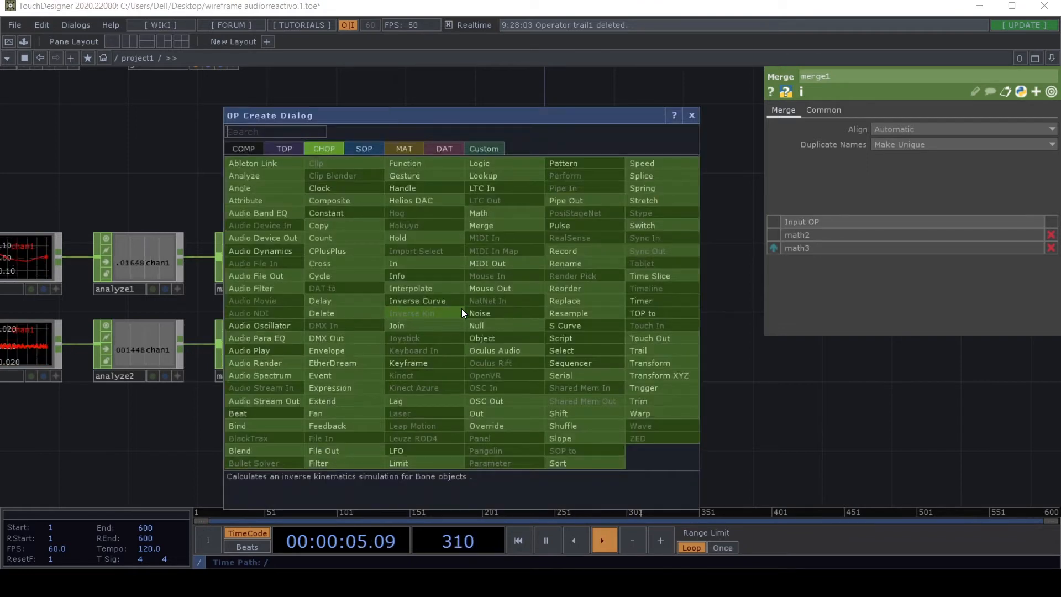
type("lag")
left_click(431, 399)
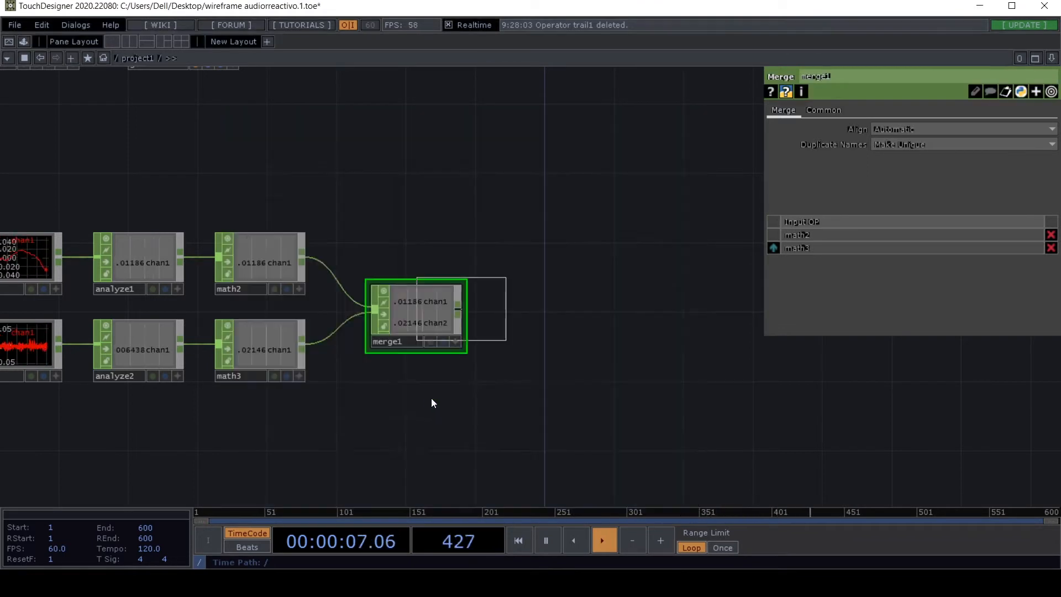
left_click(522, 318)
scroll(544, 349, "up", 2)
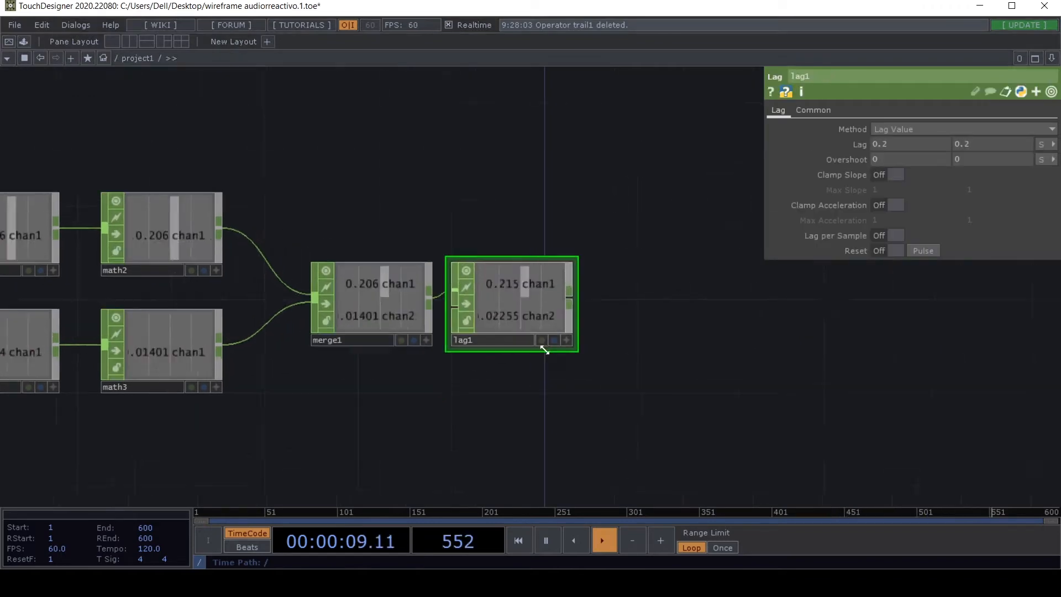
Step: Set the first Lag value of lag1 to 0.1
scroll(544, 349, "down", 2)
left_click_drag(512, 416, 466, 439)
scroll(466, 440, "down", 4)
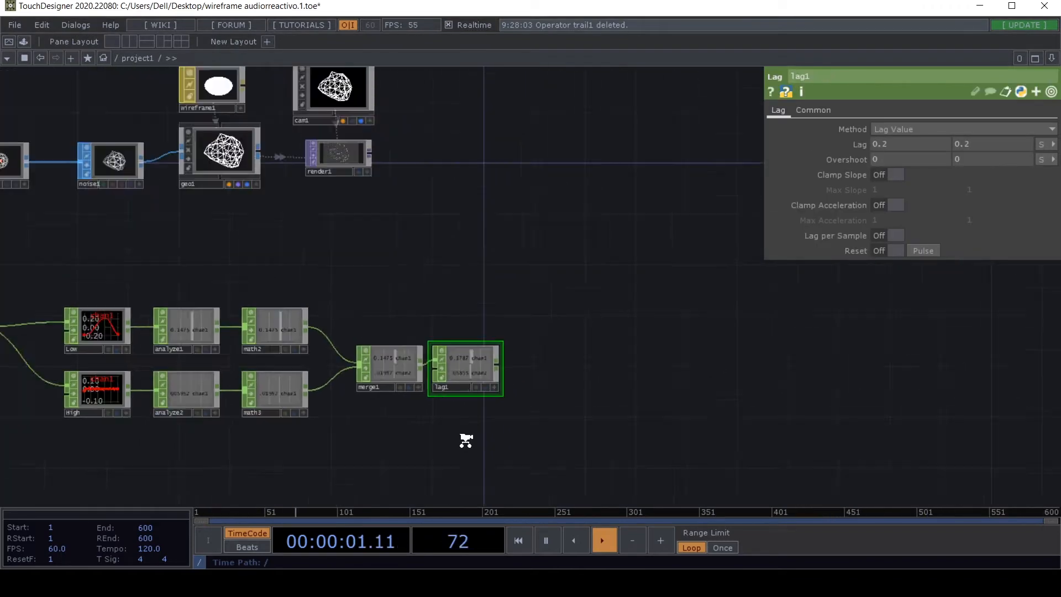
scroll(462, 391, "up", 2)
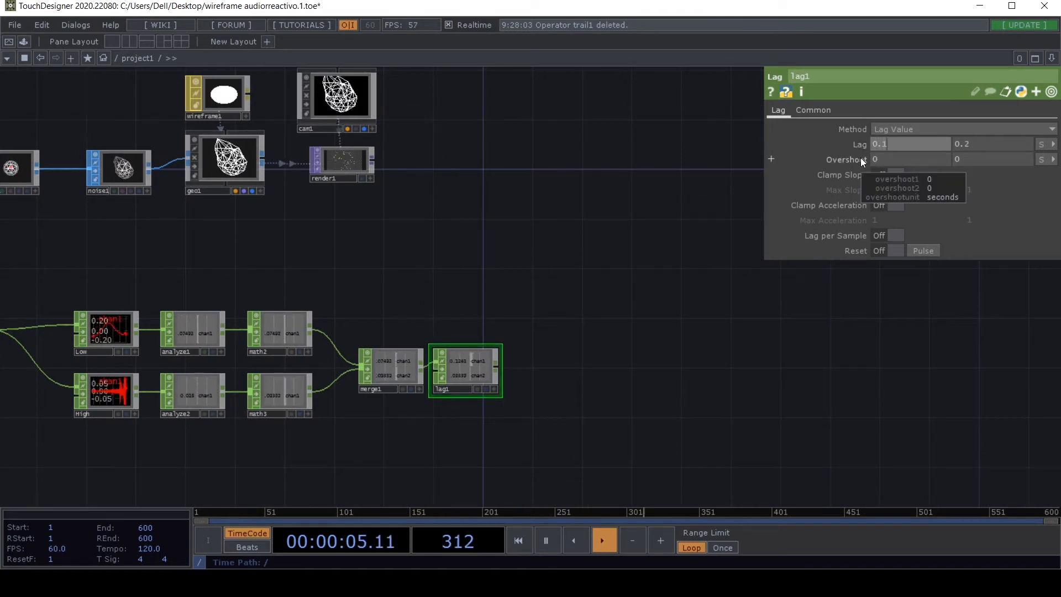
left_click(877, 147)
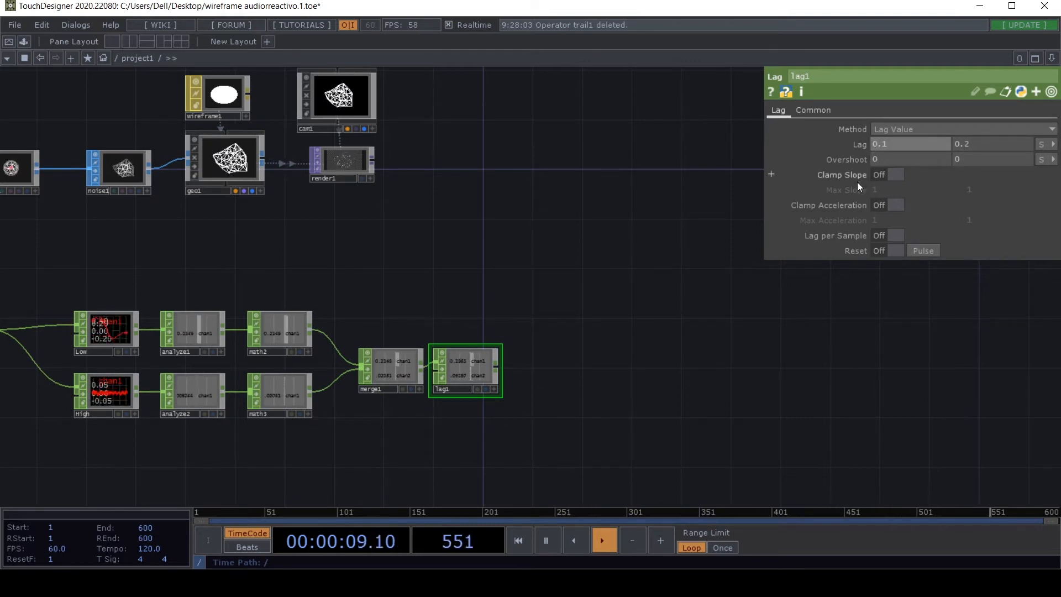
Step: Tighten the audio network by moving the Low/High chain through lag1 closer to math1, and the whole group closer to the audio file input
left_click_drag(628, 365, 841, 349)
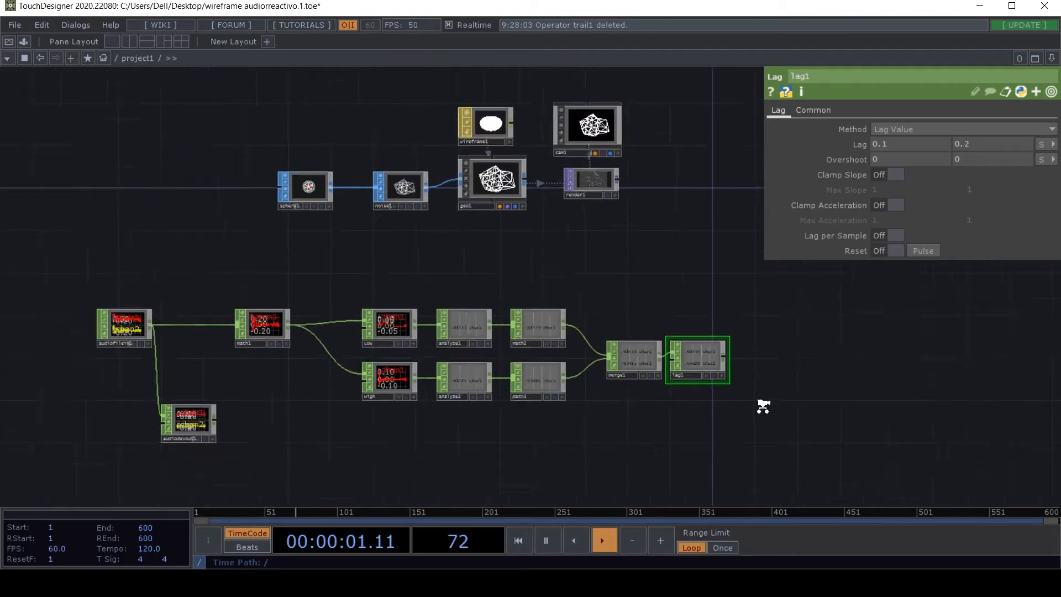
scroll(763, 407, "down", 3)
right_click_drag(741, 426, 434, 335)
left_click_drag(434, 335, 398, 335)
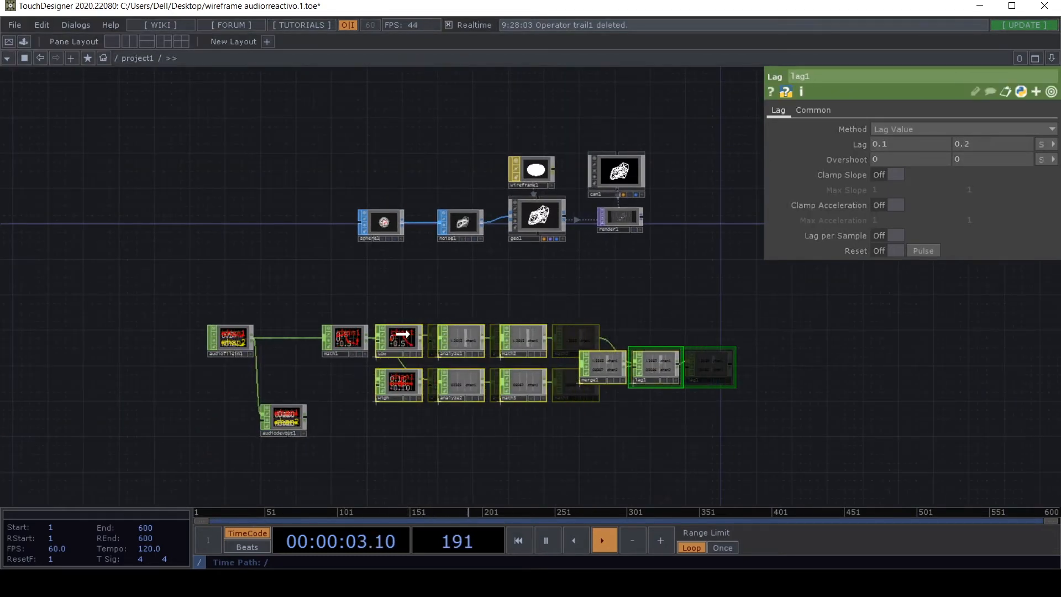
right_click_drag(668, 430, 360, 340)
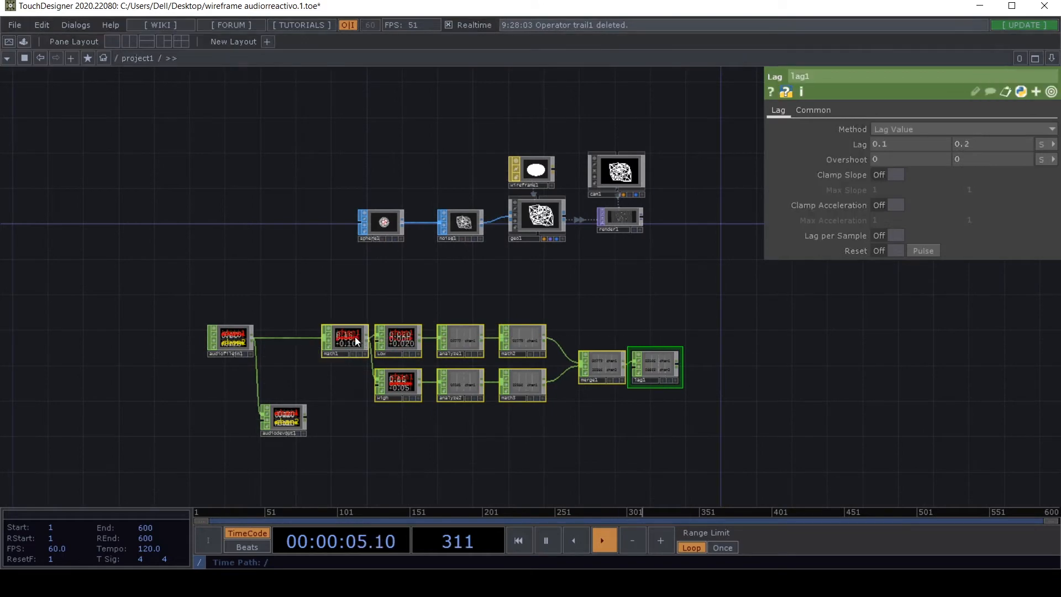
left_click_drag(353, 340, 310, 341)
Step: Add a Null CHOP after lag1 to end the audio chain
left_click_drag(568, 288, 409, 264)
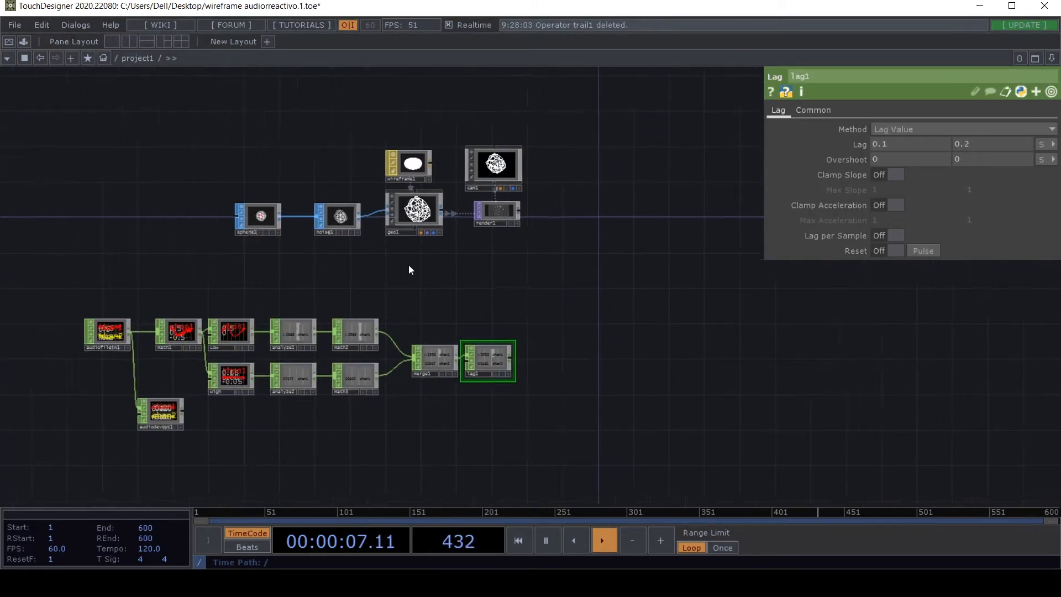
scroll(436, 305, "up", 2)
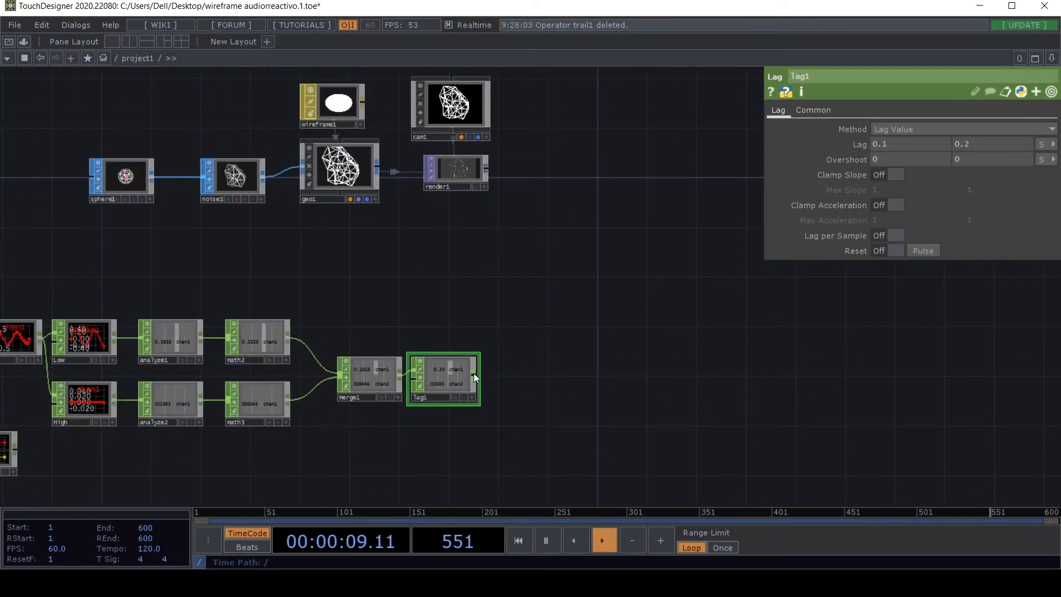
left_click(473, 373)
left_click(508, 391)
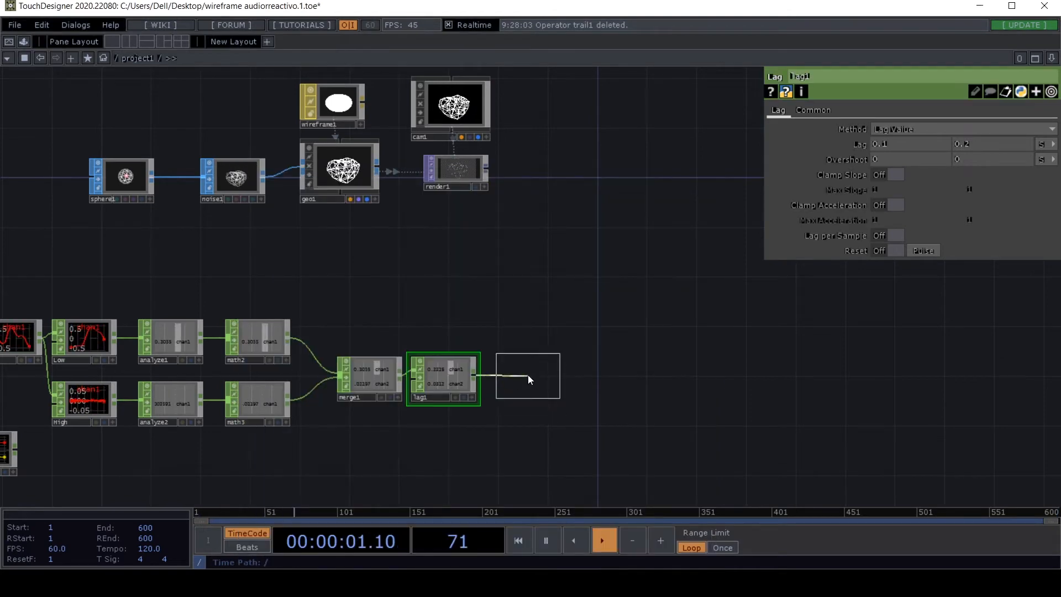
left_click(532, 379)
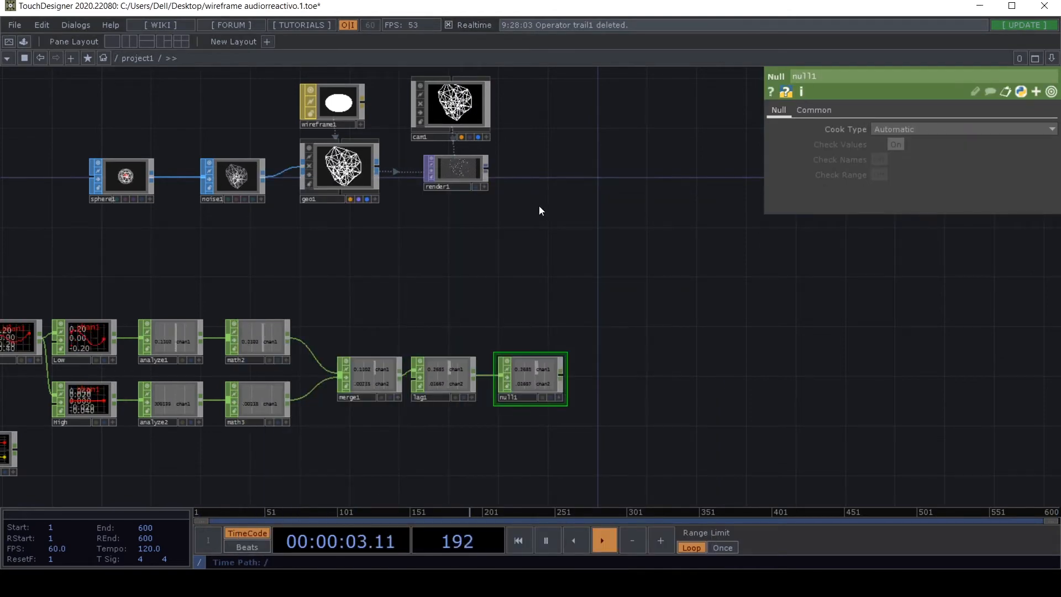
Step: Connect an Out TOP to render1 and place it far along the row, leaving space between them
left_click(487, 168)
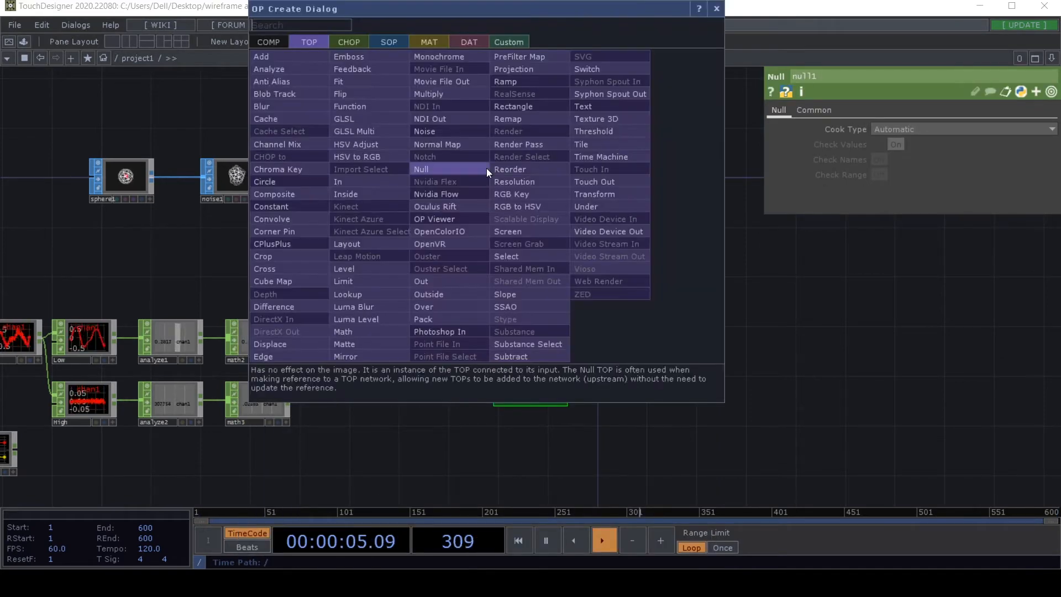
type("ou")
left_click(449, 280)
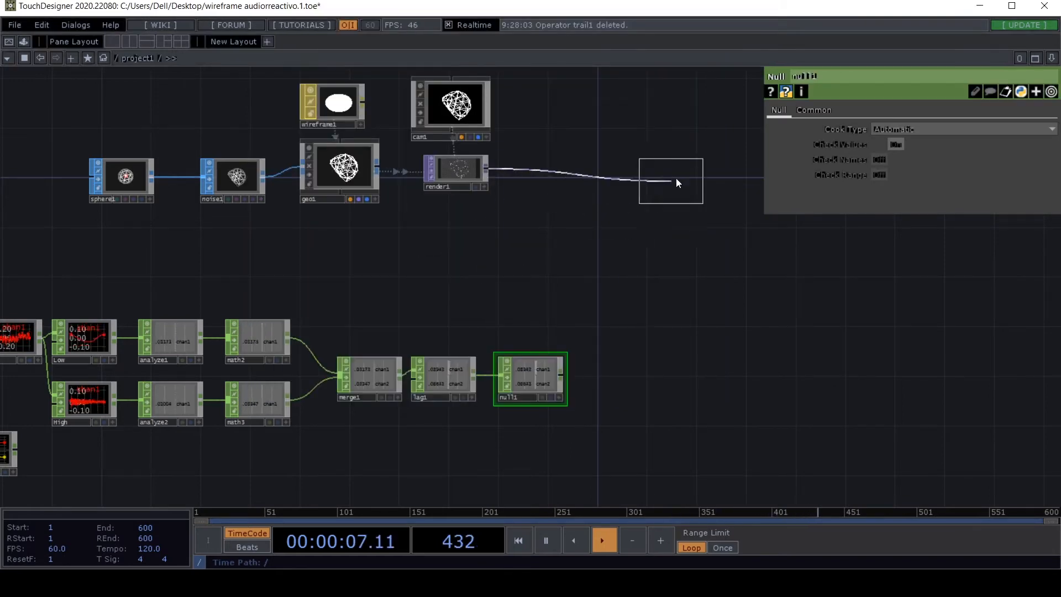
left_click(731, 171)
left_click_drag(582, 241, 241, 237)
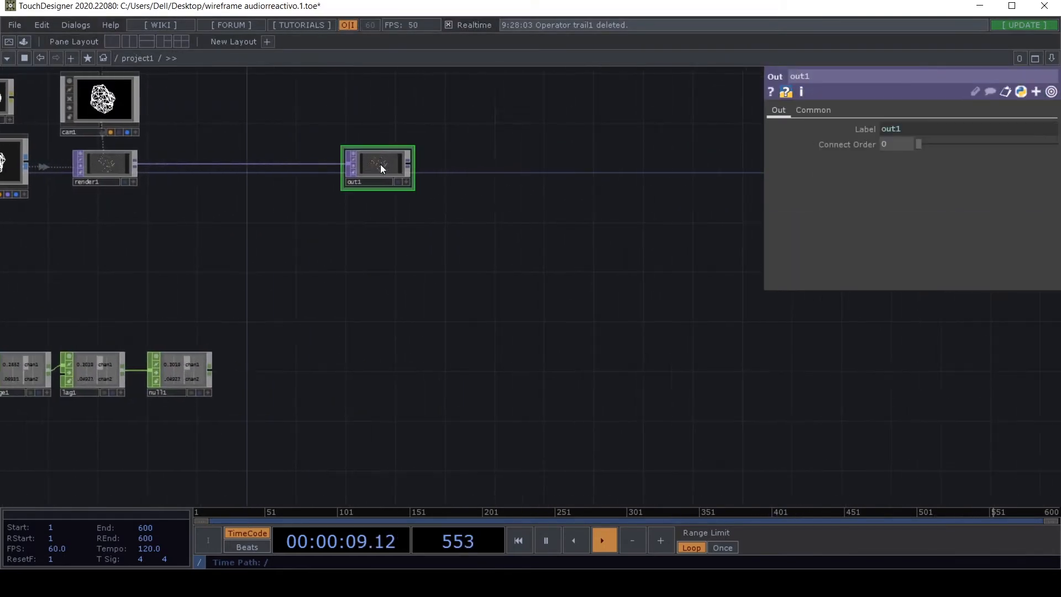
left_click_drag(381, 164, 716, 164)
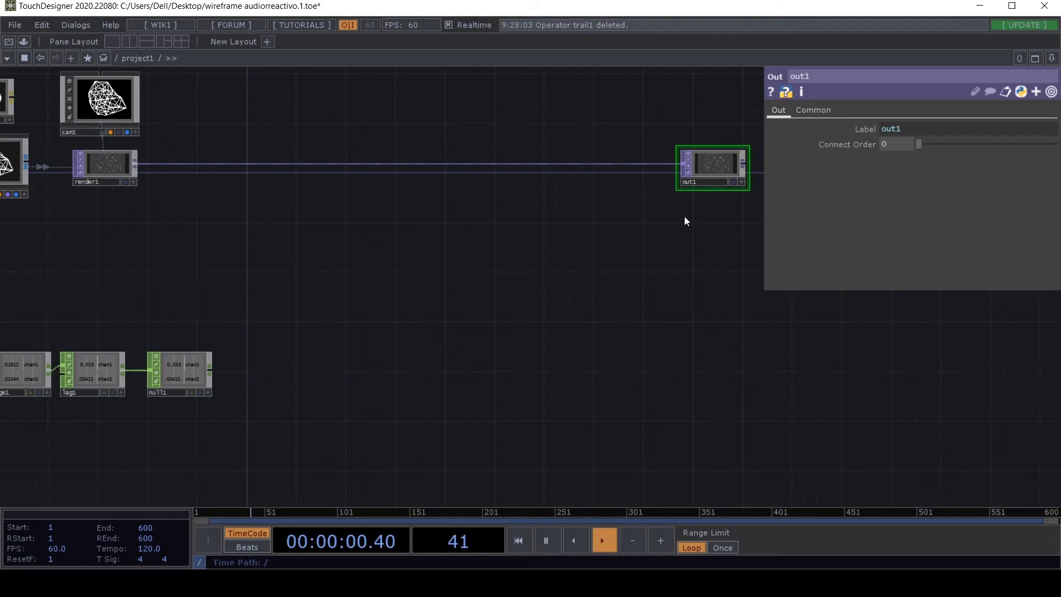
Step: Try displaying out1 as the network background and in a separate viewer window, and dismiss both
left_click(731, 182)
right_click(716, 164)
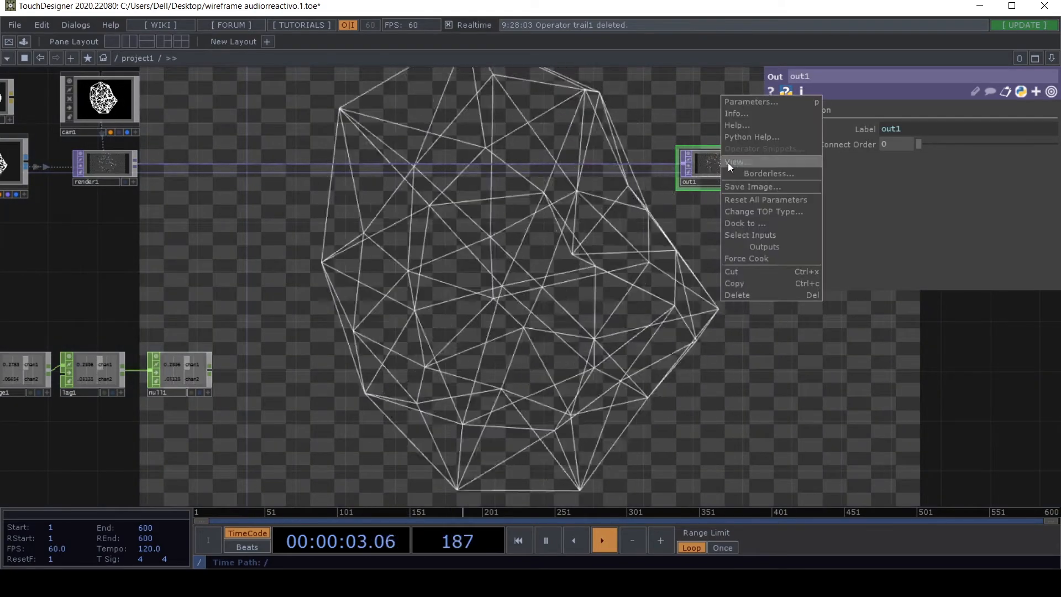
left_click(735, 161)
left_click(1038, 11)
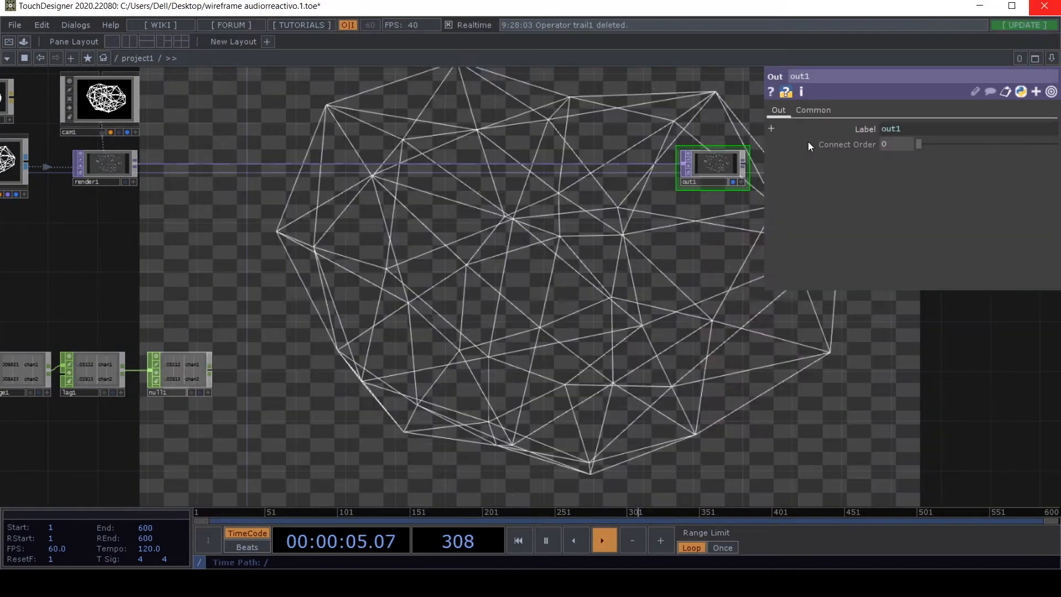
left_click(732, 184)
Step: Open out1 in a floating viewer window and park it in the lower-right corner, clear of the operators
right_click(715, 161)
left_click(734, 156)
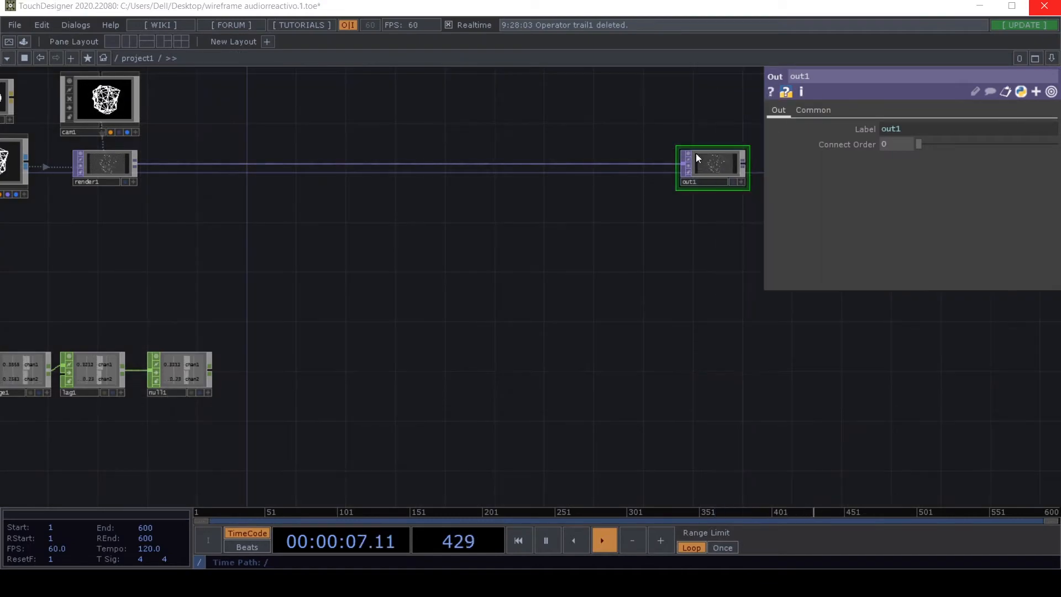
left_click_drag(172, 2, 840, 377)
left_click_drag(571, 360, 866, 359)
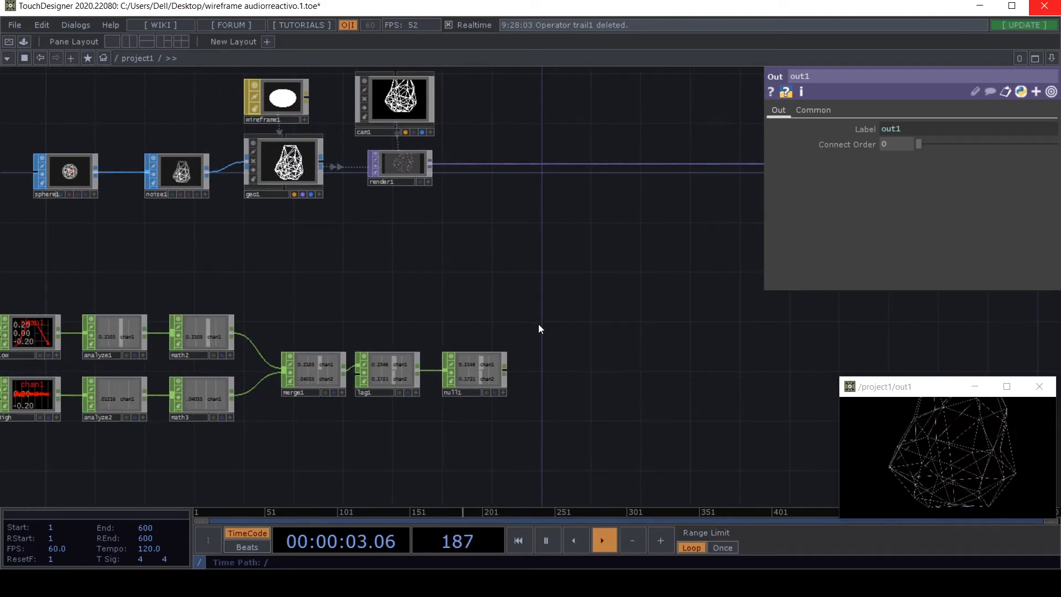
Step: Examine the audio analysis chain, the sphere's parameters and the channel values in null1
left_click_drag(538, 314, 672, 310)
middle_click_drag(672, 398, 638, 390)
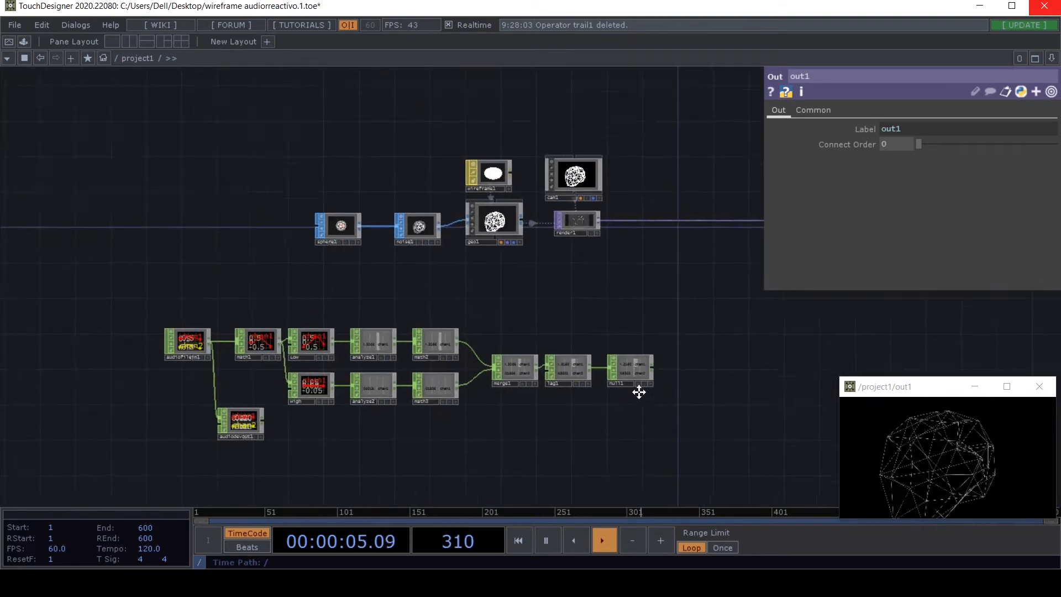
left_click_drag(637, 391, 664, 324)
right_click_drag(697, 387, 178, 247)
left_click_drag(666, 303, 429, 304)
left_click(462, 263)
scroll(456, 255, "up", 3)
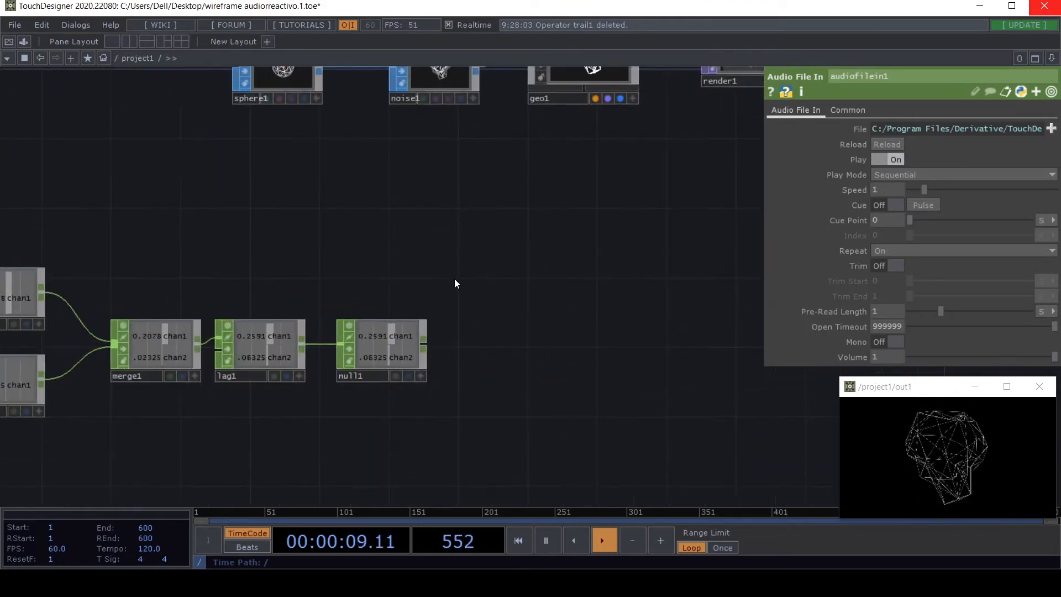
scroll(449, 301, "down", 2)
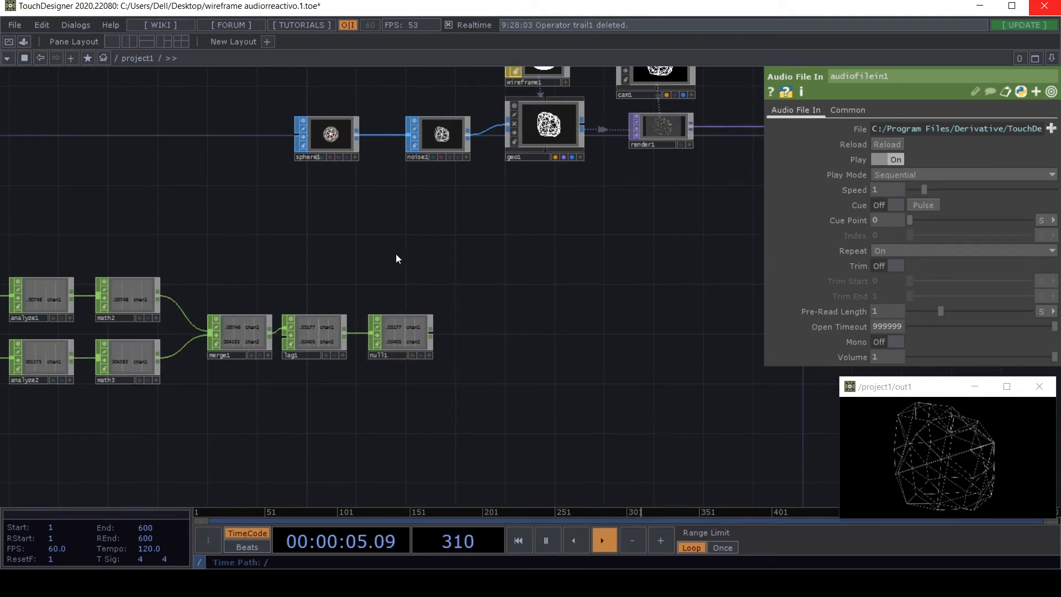
left_click(329, 136)
scroll(417, 344, "up", 3)
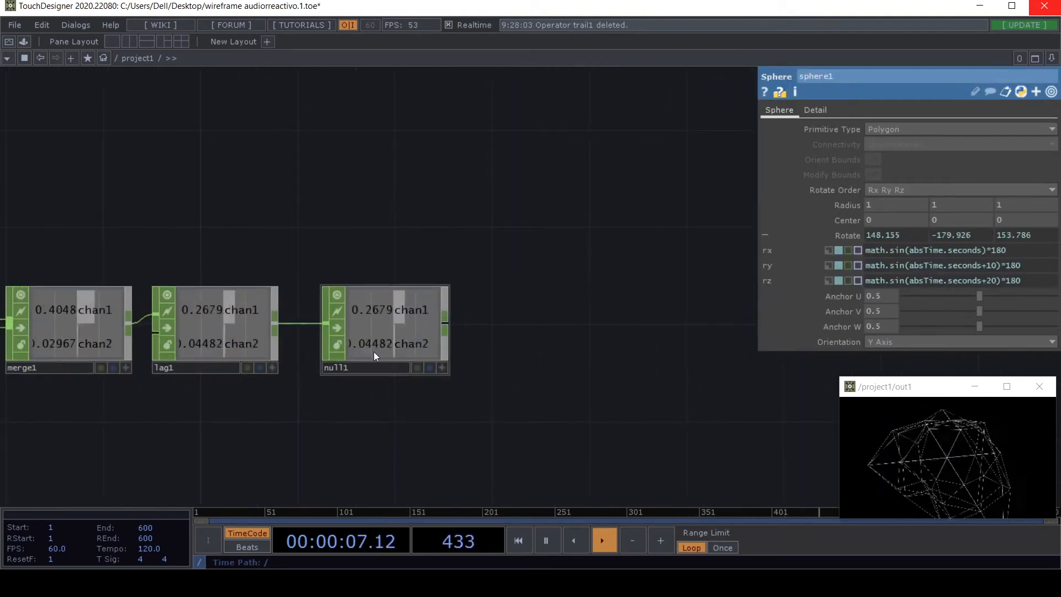
scroll(373, 351, "up", 3)
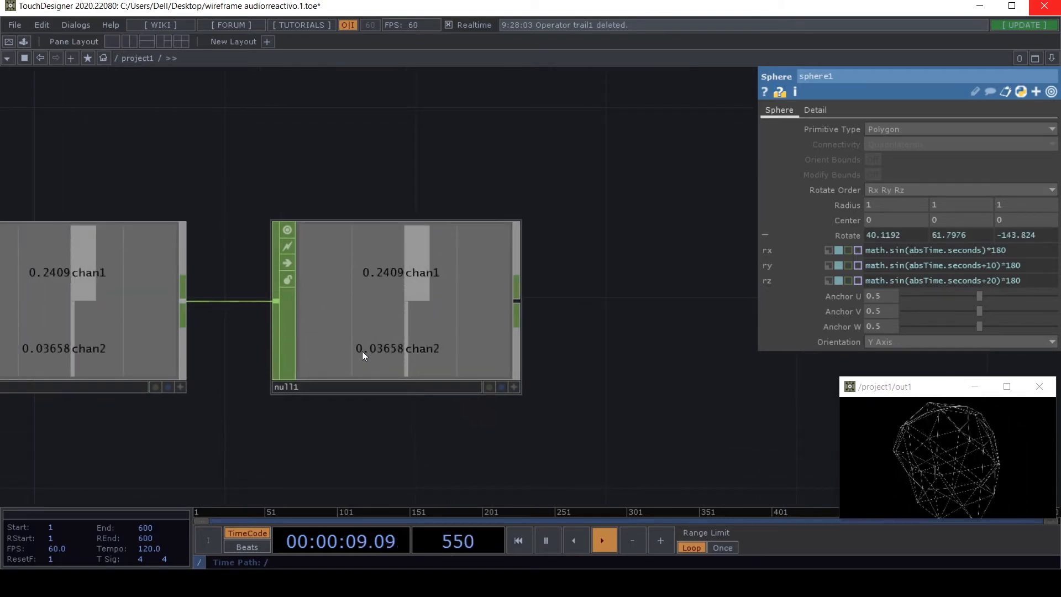
Step: Check the range settings of the math3 operator on the High branch and the signal reaching merge1
left_click_drag(242, 434, 661, 363)
left_click_drag(549, 397, 657, 384)
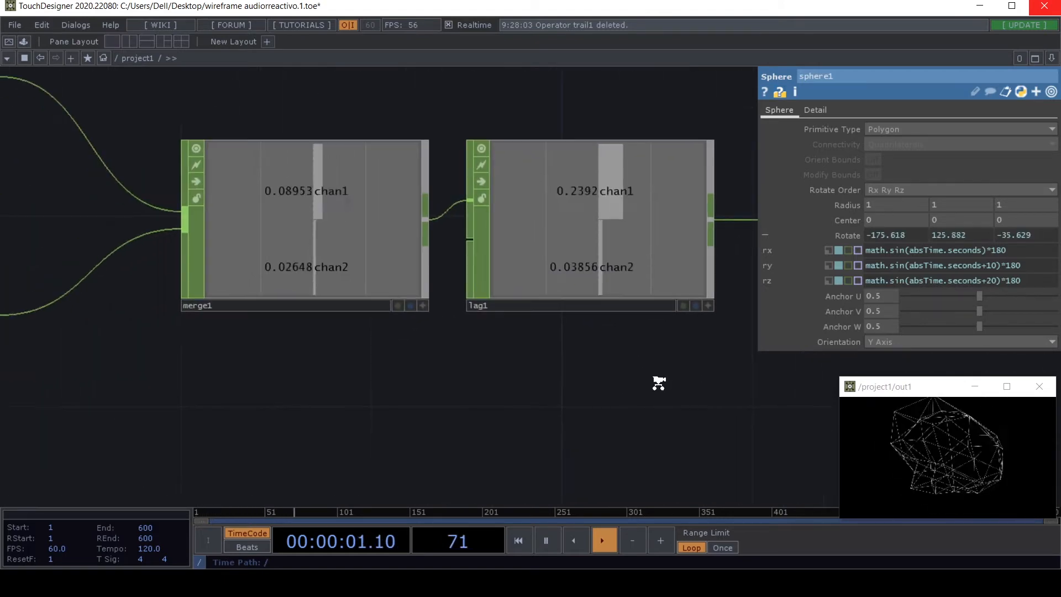
scroll(657, 384, "down", 3)
left_click_drag(439, 439, 515, 429)
left_click_drag(360, 365, 502, 357)
left_click(499, 348)
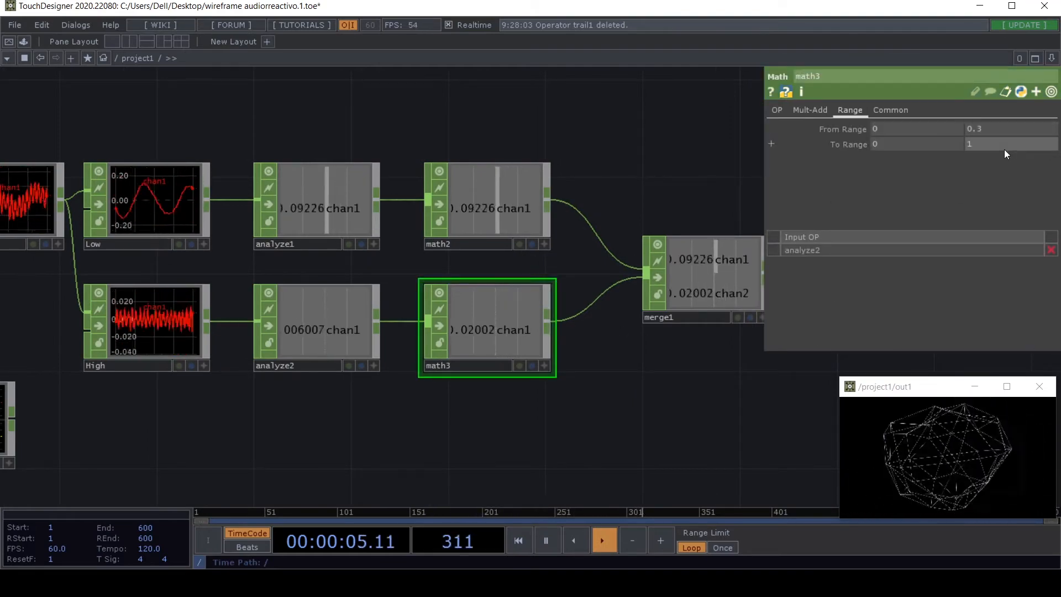
left_click_drag(756, 367, 234, 386)
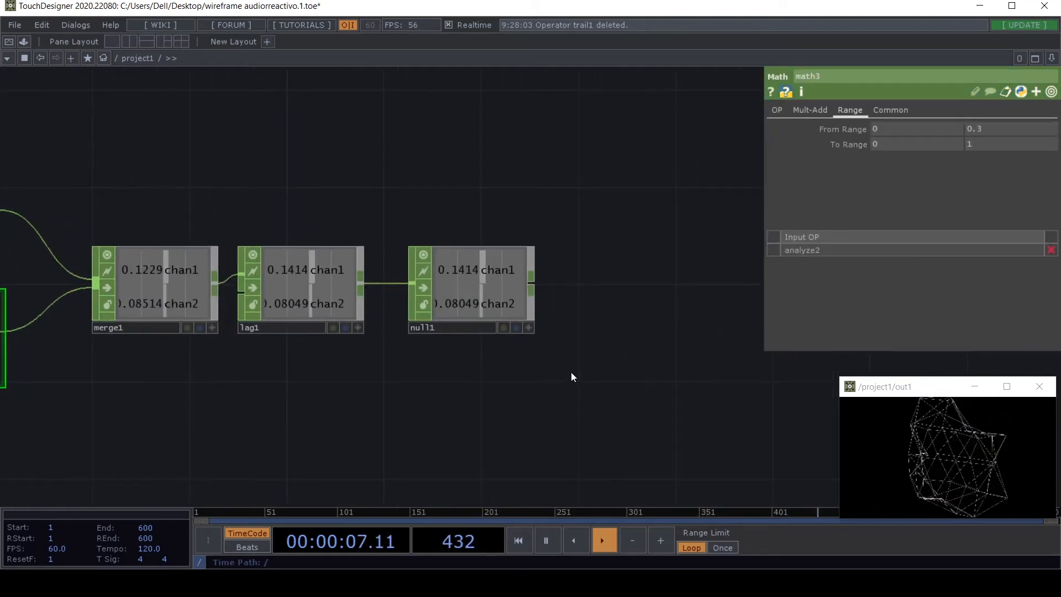
Step: Move lag1 and null1 away from merge1 and insert a Math CHOP between merge1 and lag1
left_click_drag(476, 296, 684, 297)
key("ctrl+z")
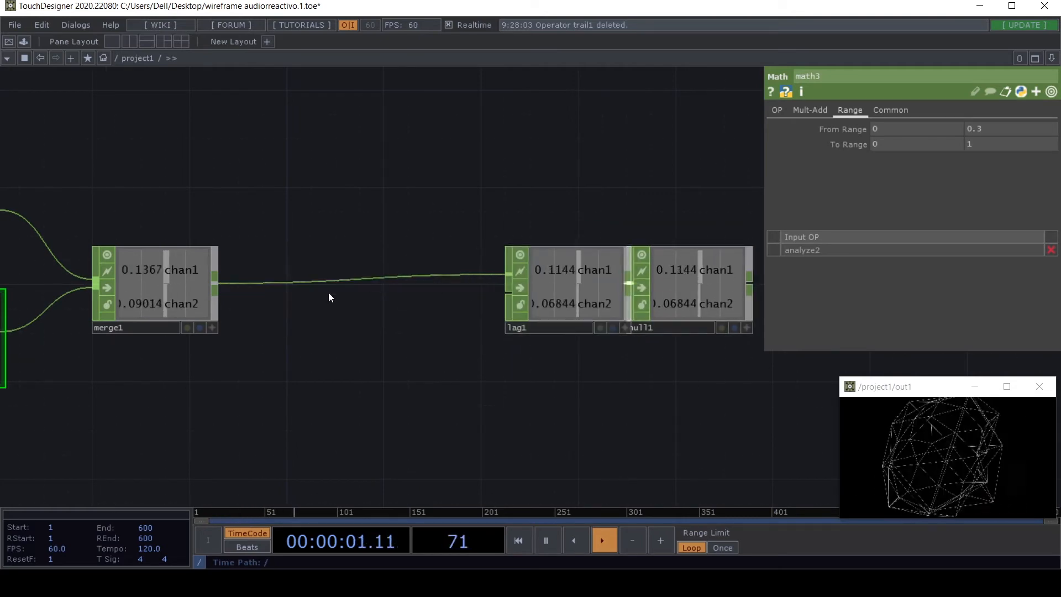
right_click(218, 280)
type("math")
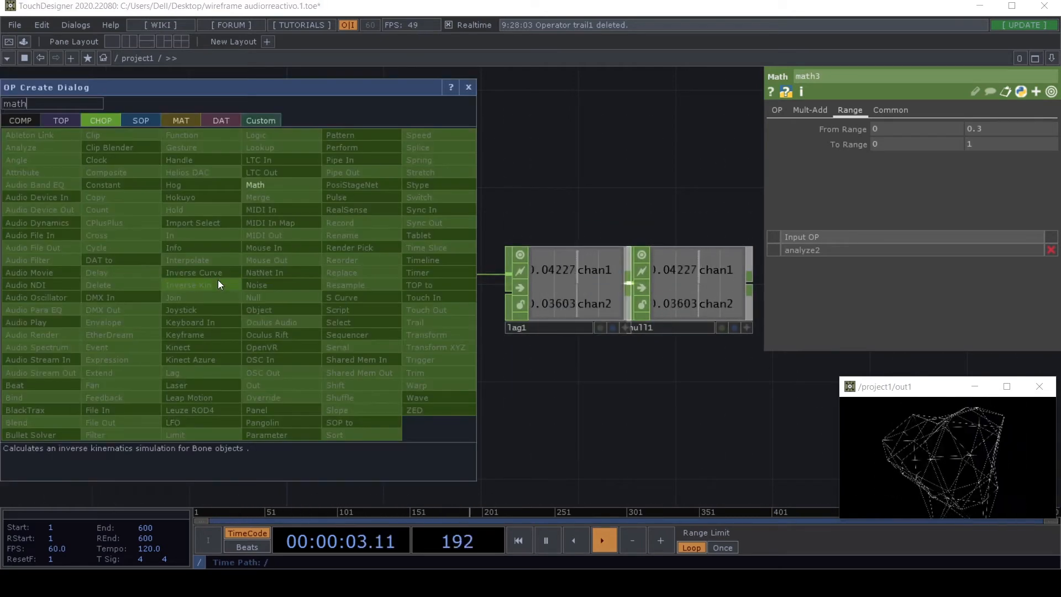
left_click(254, 184)
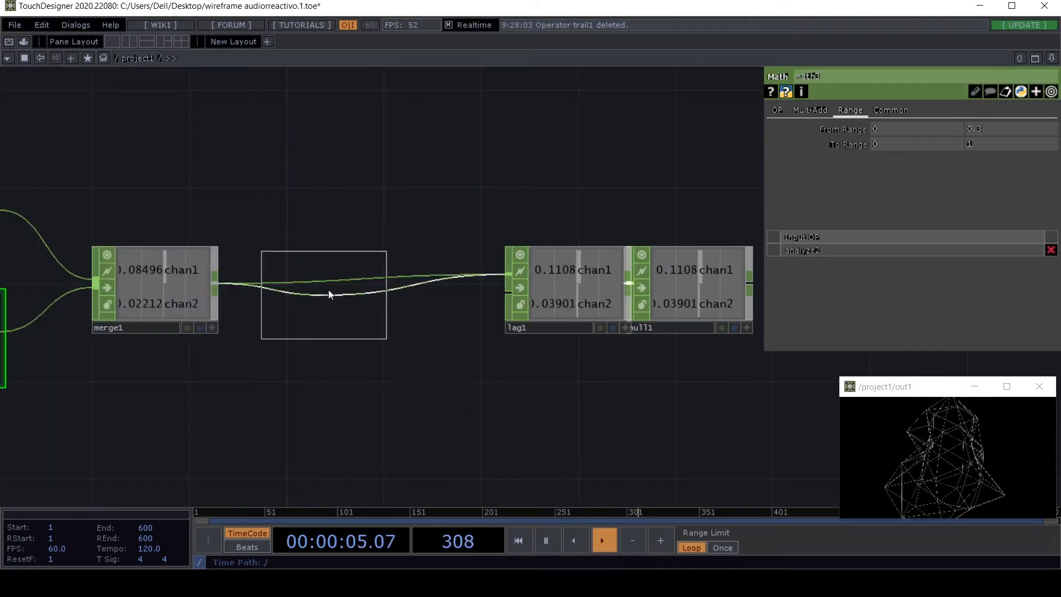
left_click(329, 289)
Step: Set the upper From Range value of the new Math CHOP to 0.4
left_click(850, 110)
left_click(980, 130)
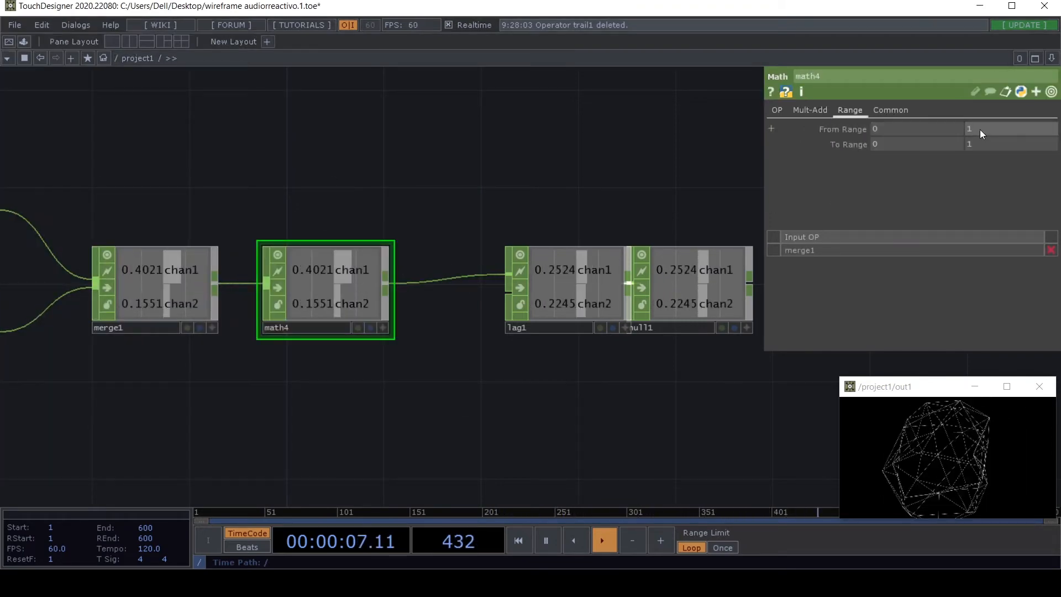
type("0.4")
key("Return")
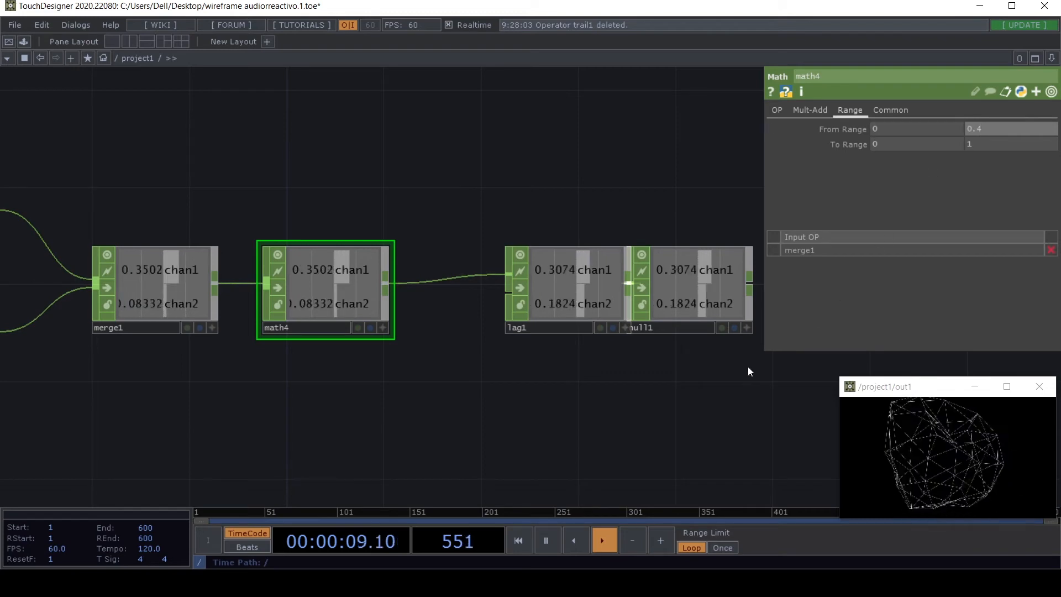
Step: Space null1 apart from lag1 so that the two operators no longer overlap
left_click_drag(687, 399, 515, 309)
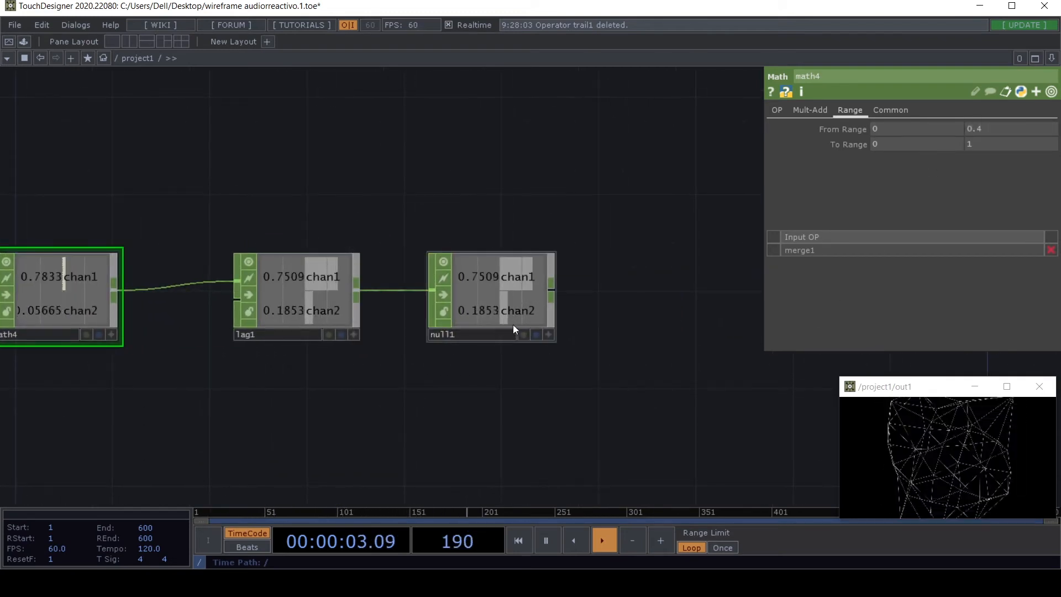
left_click_drag(151, 386, 313, 386)
left_click_drag(383, 401, 253, 377)
scroll(254, 377, "down", 5)
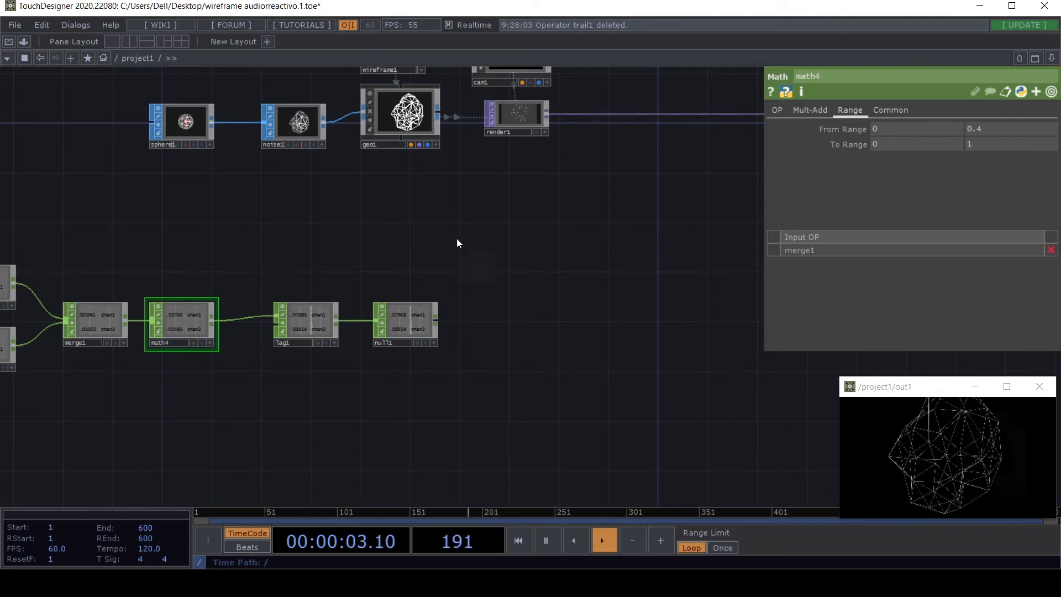
left_click_drag(456, 238, 503, 310)
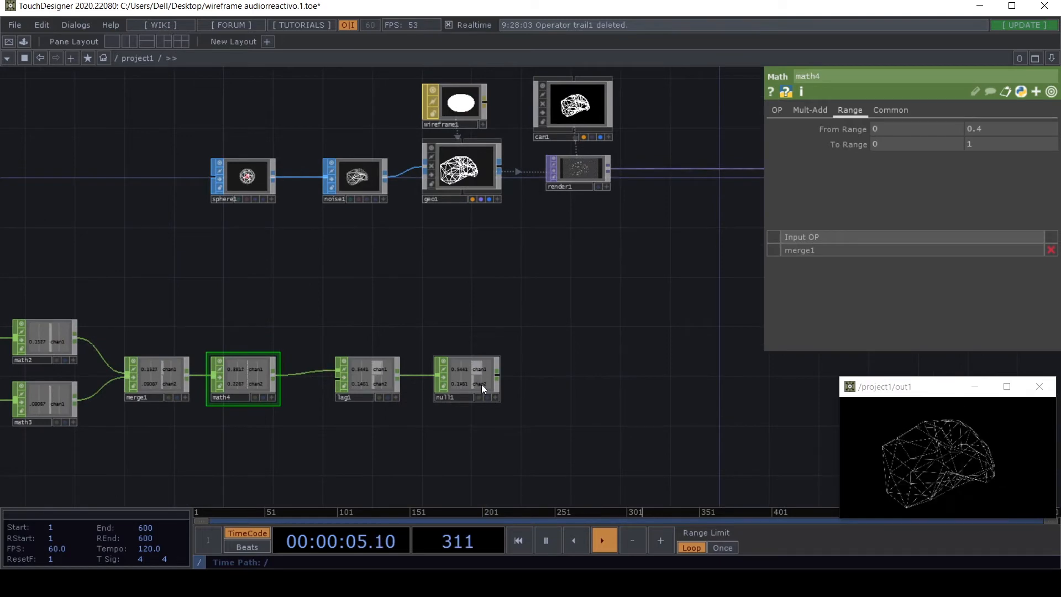
Step: Display the parameters of sphere1 and make null1's viewer active so its channels can be picked
left_click(238, 182)
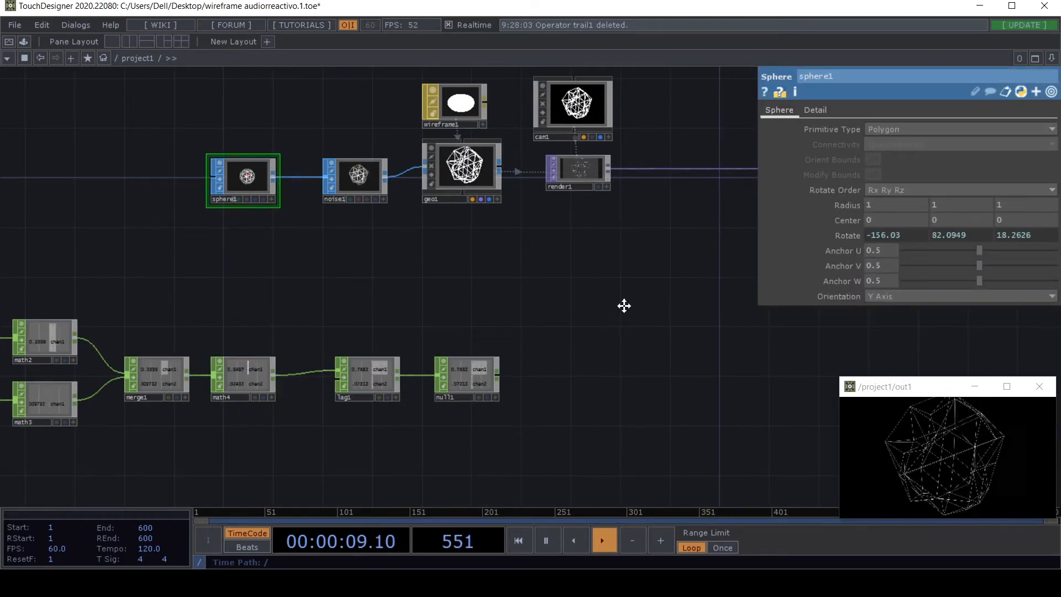
scroll(308, 232, "up", 5)
left_click_drag(360, 224, 328, 314)
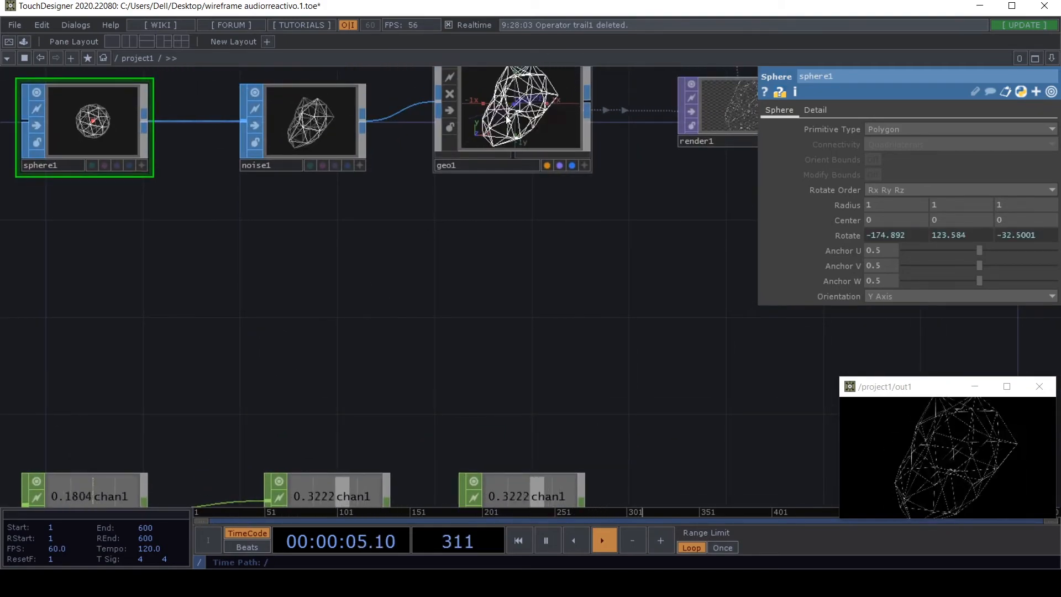
left_click_drag(483, 257, 368, 125)
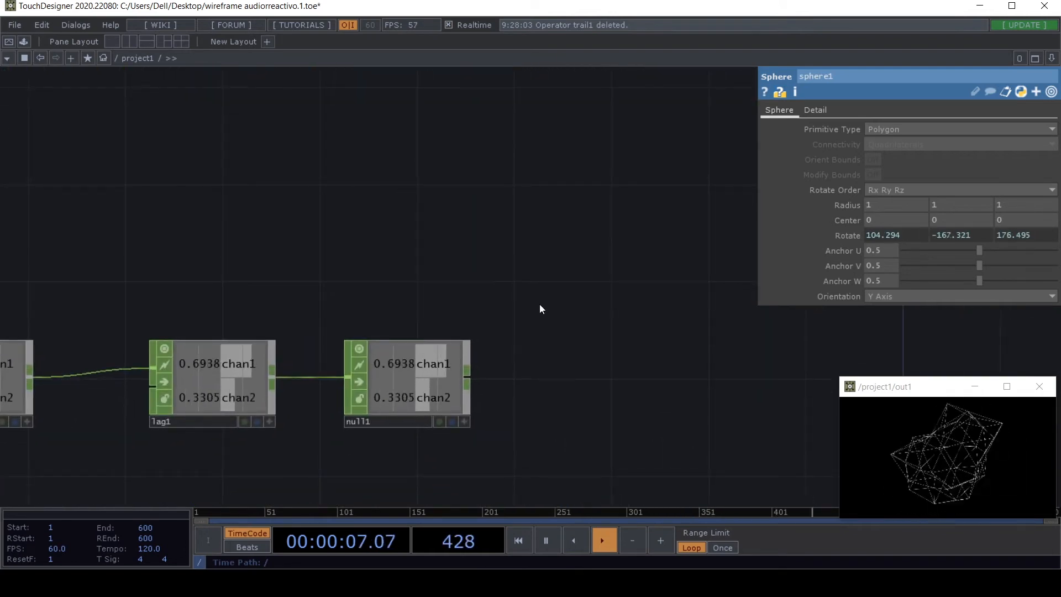
left_click_drag(280, 228, 666, 397)
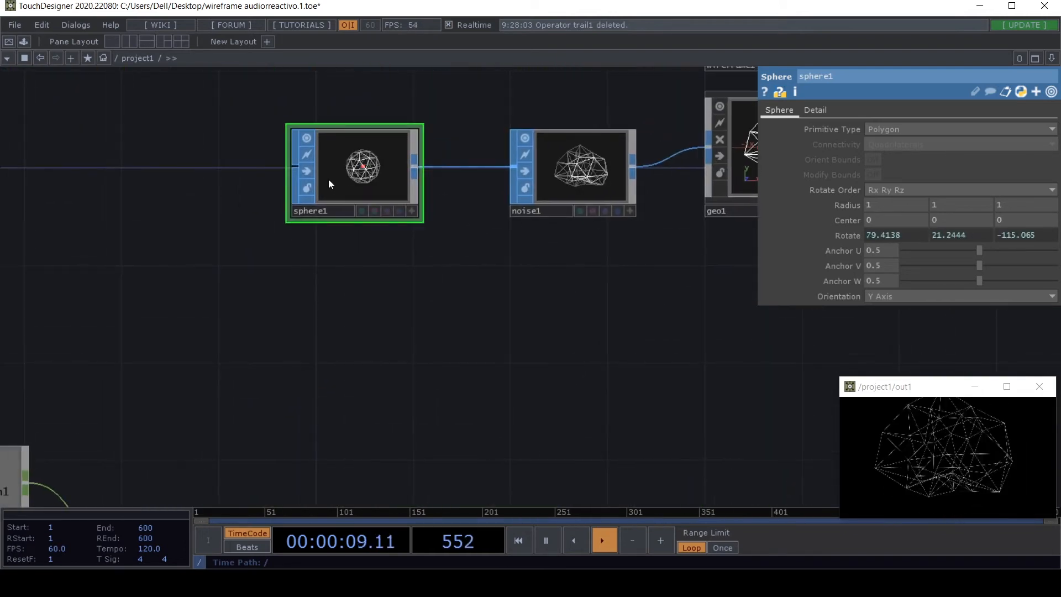
left_click_drag(360, 277, 74, 194)
left_click_drag(480, 496, 392, 406)
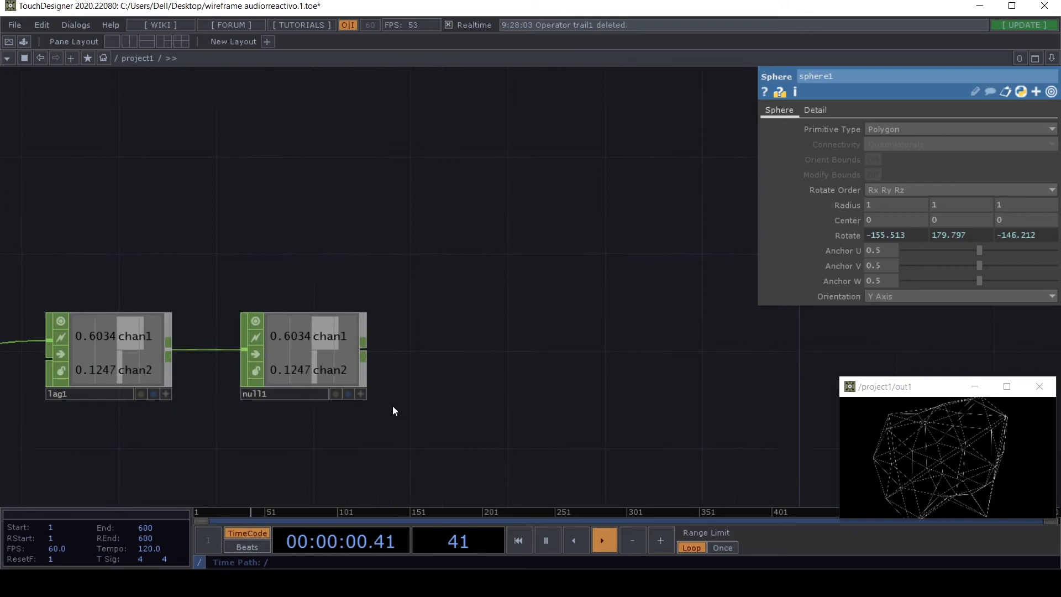
left_click(359, 396)
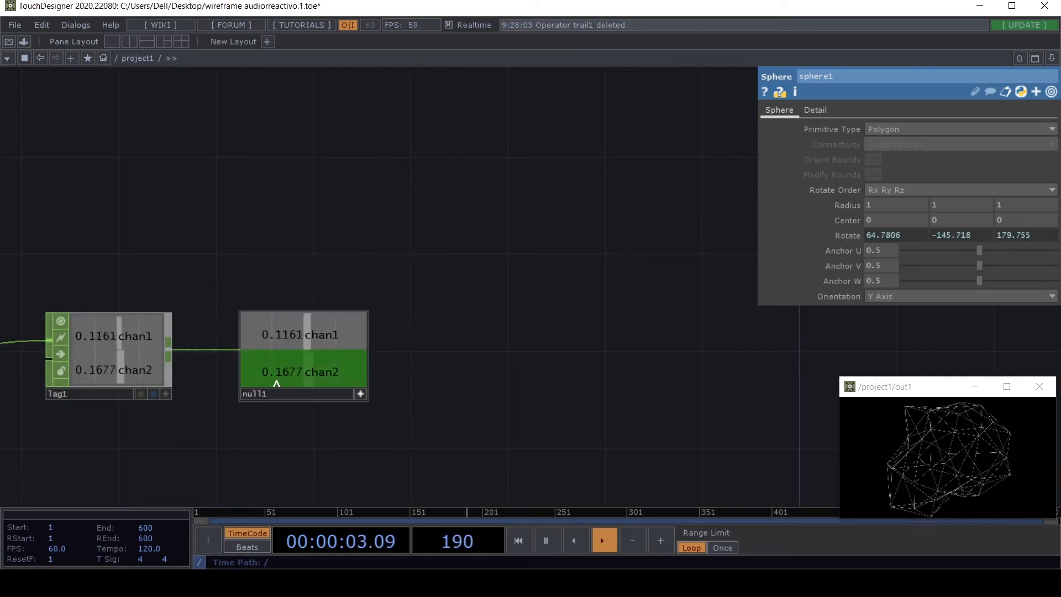
scroll(415, 396, "up", 2)
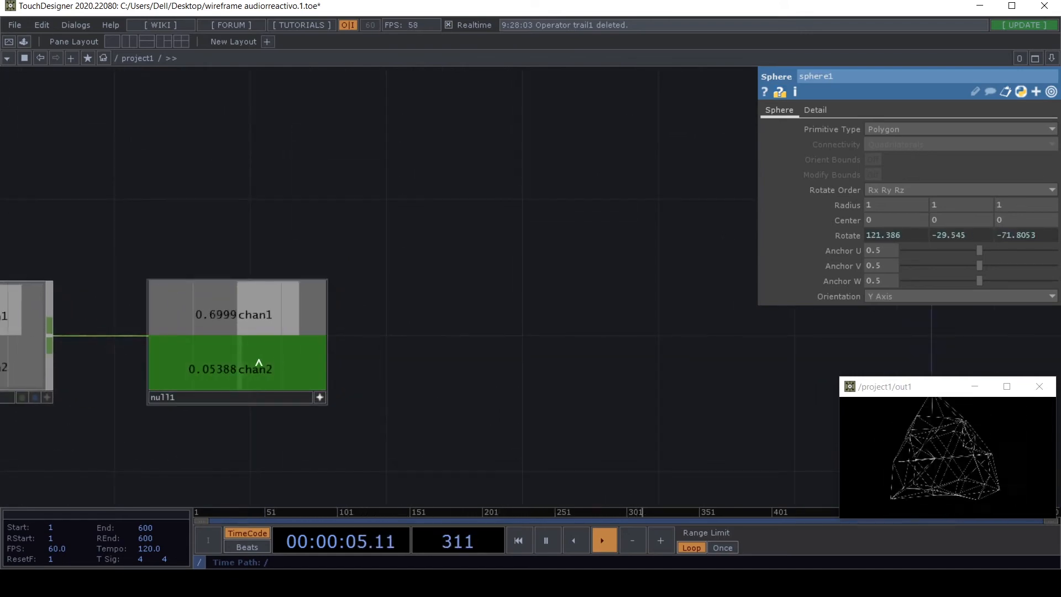
Step: Link all three Radius values of sphere1 to null1's chan2 as CHOP references
left_click_drag(261, 367, 883, 204)
left_click(884, 200)
left_click_drag(272, 361, 951, 205)
left_click(951, 201)
left_click_drag(232, 358, 1020, 204)
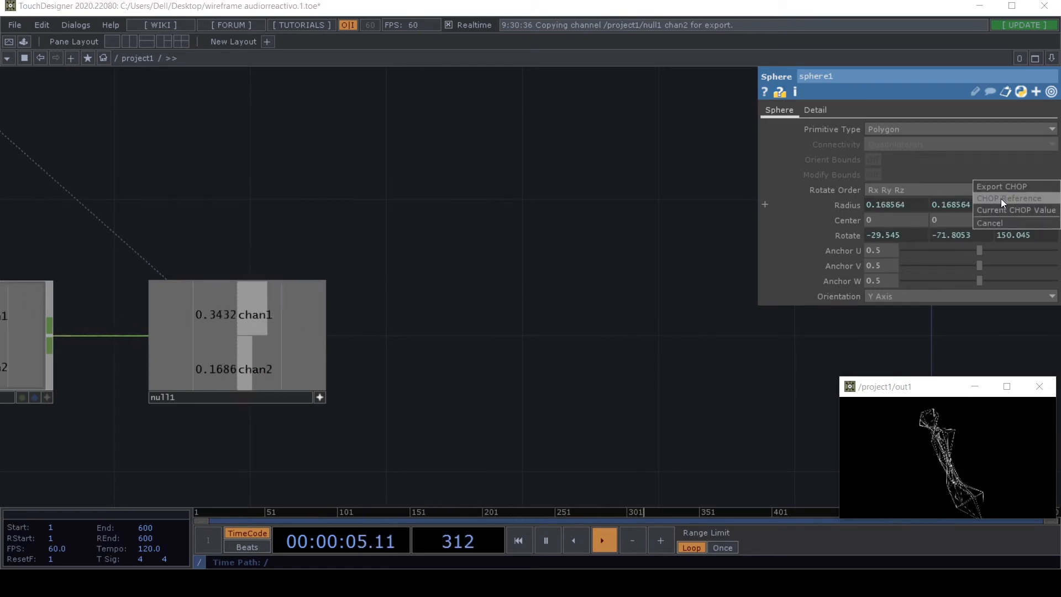
left_click(1000, 198)
Step: Set the volume of the audiodevout1 operator to 0.171
scroll(547, 343, "down", 5)
left_click_drag(620, 388, 486, 341)
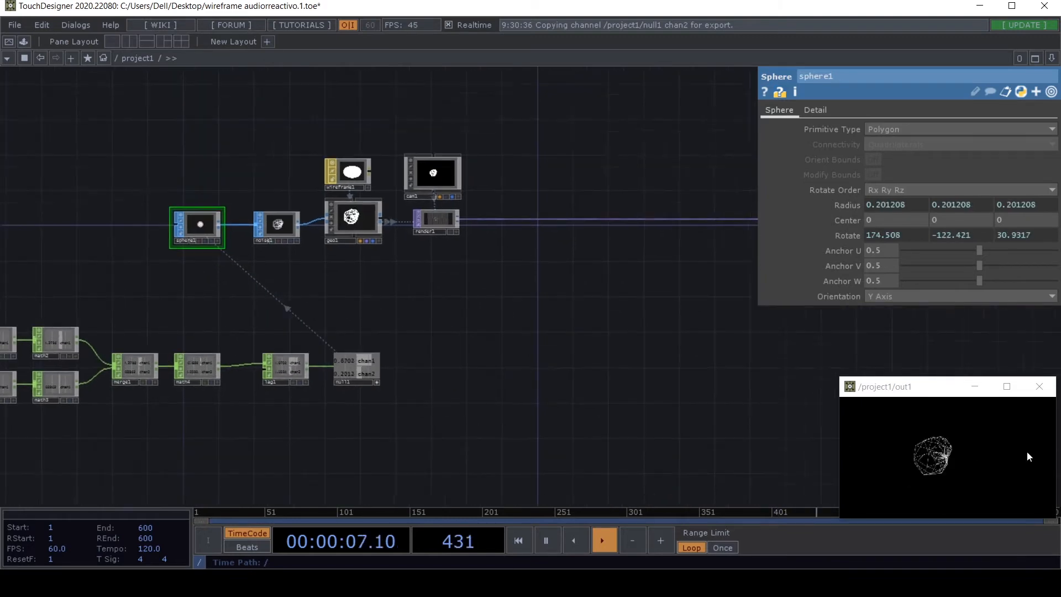
left_click_drag(645, 463, 951, 397)
left_click_drag(221, 432, 332, 437)
left_click(258, 358)
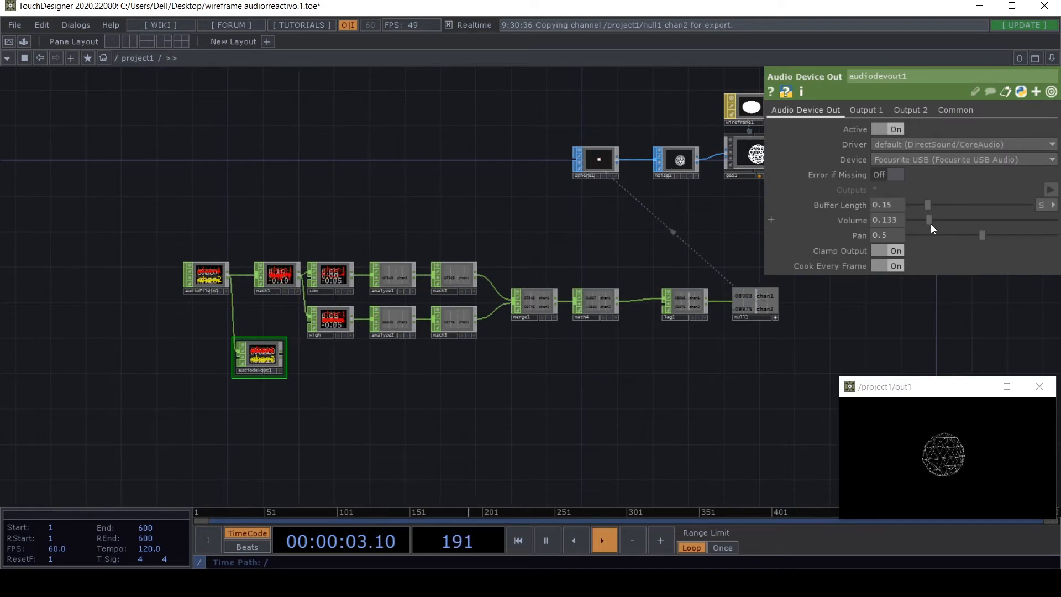
left_click_drag(931, 224, 937, 225)
Step: Preview the animation in a temporarily enlarged output window and set the audiodevout1 volume to 0
left_click_drag(838, 377, 469, 168)
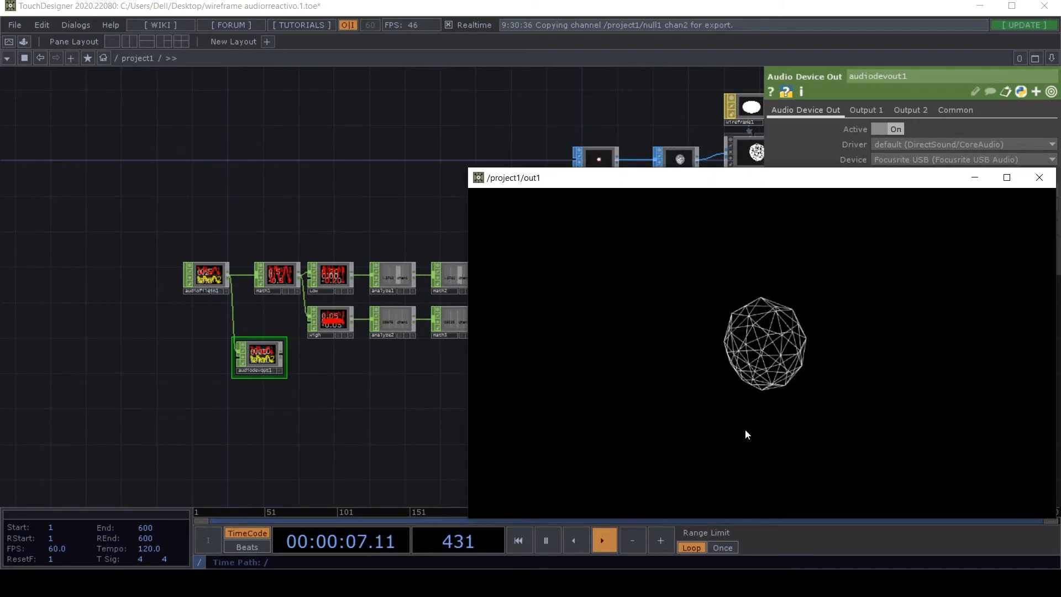
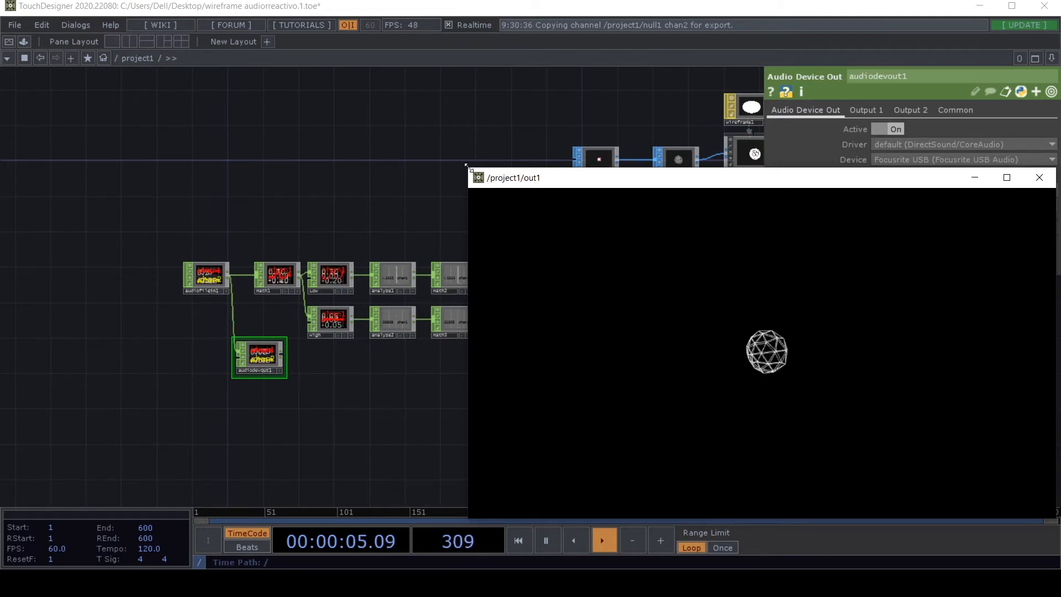
left_click_drag(473, 169, 846, 380)
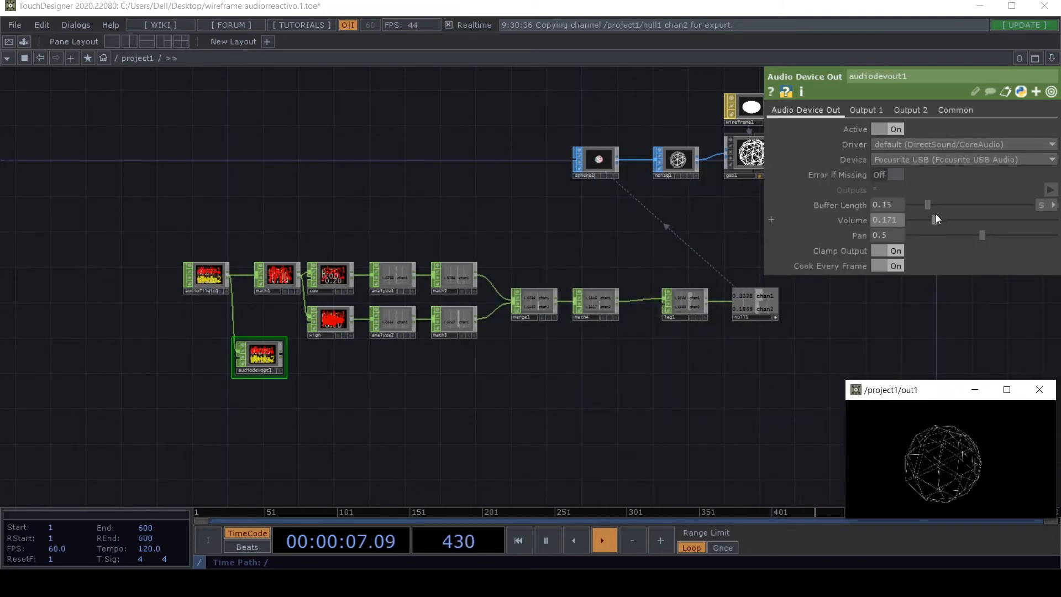
left_click_drag(935, 219, 891, 219)
Step: Add a Feedback TOP above the connection between render1 and out1
left_click_drag(683, 408, 383, 423)
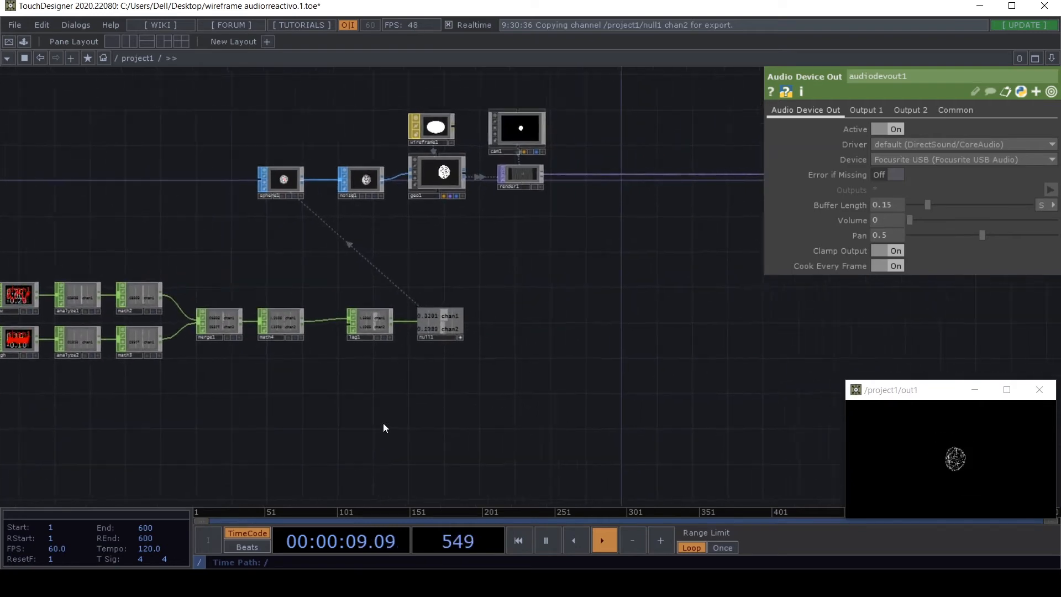
left_click_drag(541, 372, 351, 429)
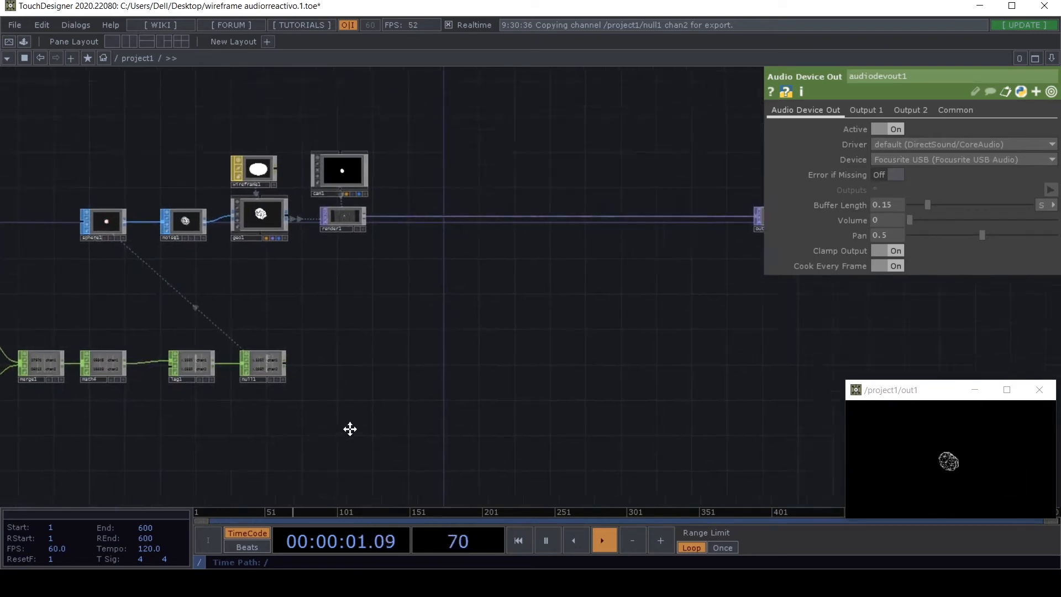
left_click_drag(440, 301, 390, 396)
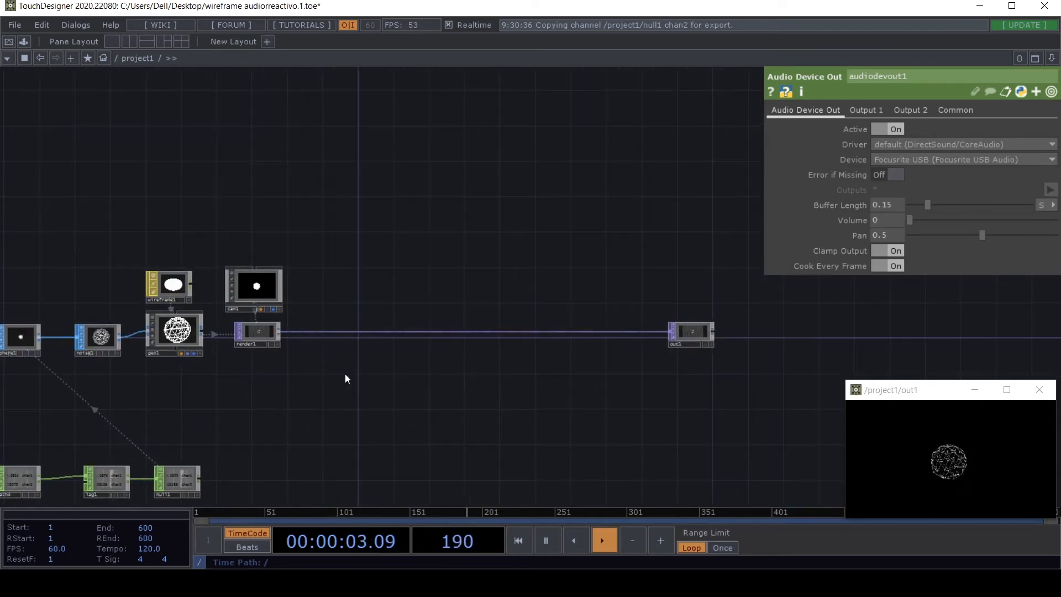
key("Tab")
type("fee")
left_click(155, 210)
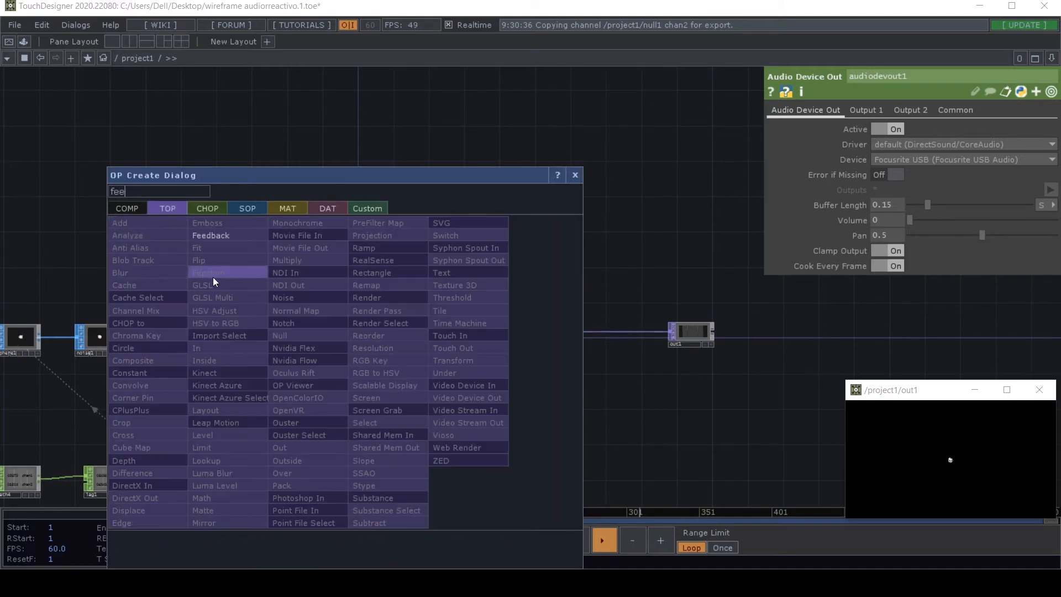
left_click(224, 238)
left_click(367, 288)
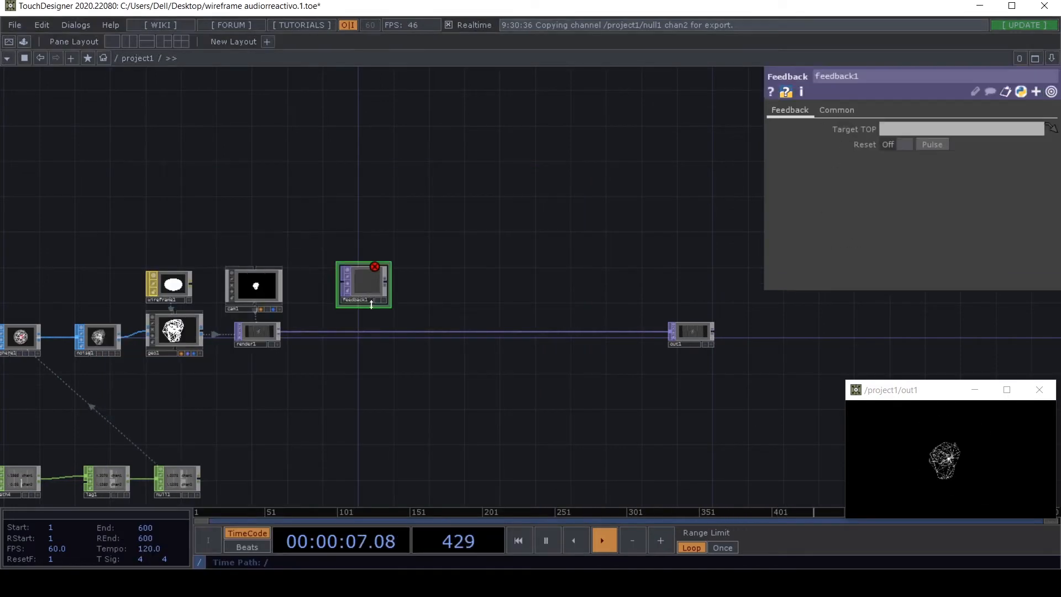
Step: Add a Level TOP after feedback1 and an Over TOP after level1
right_click(387, 280)
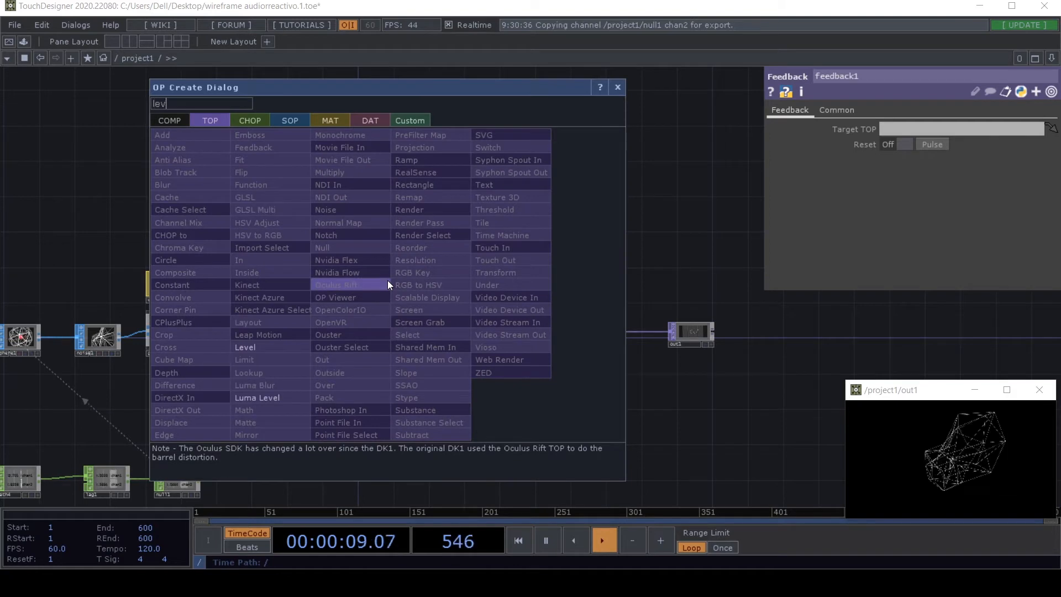
left_click(261, 347)
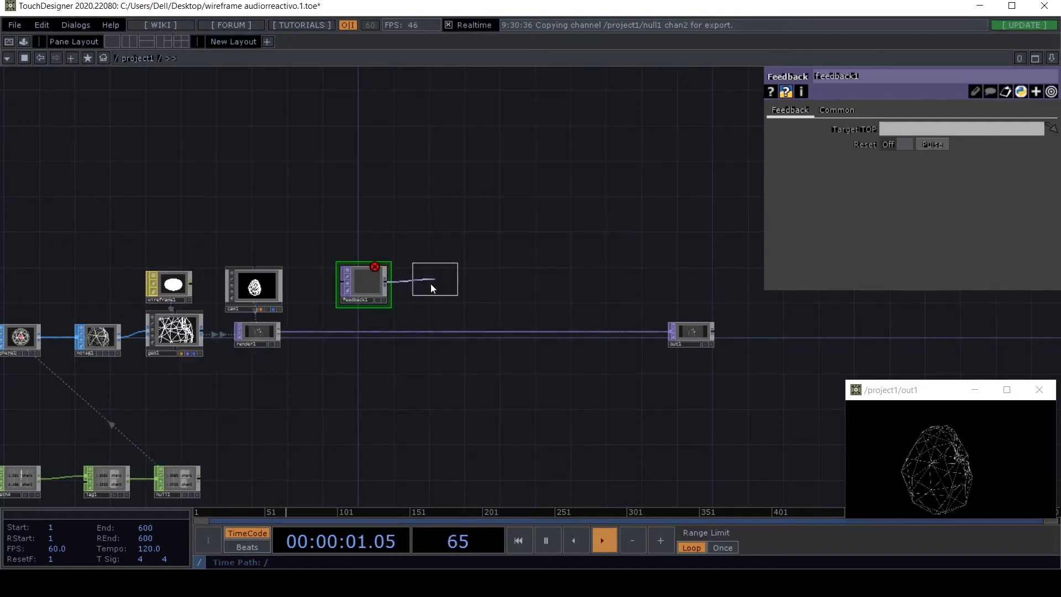
left_click(448, 286)
right_click(450, 282)
type("over")
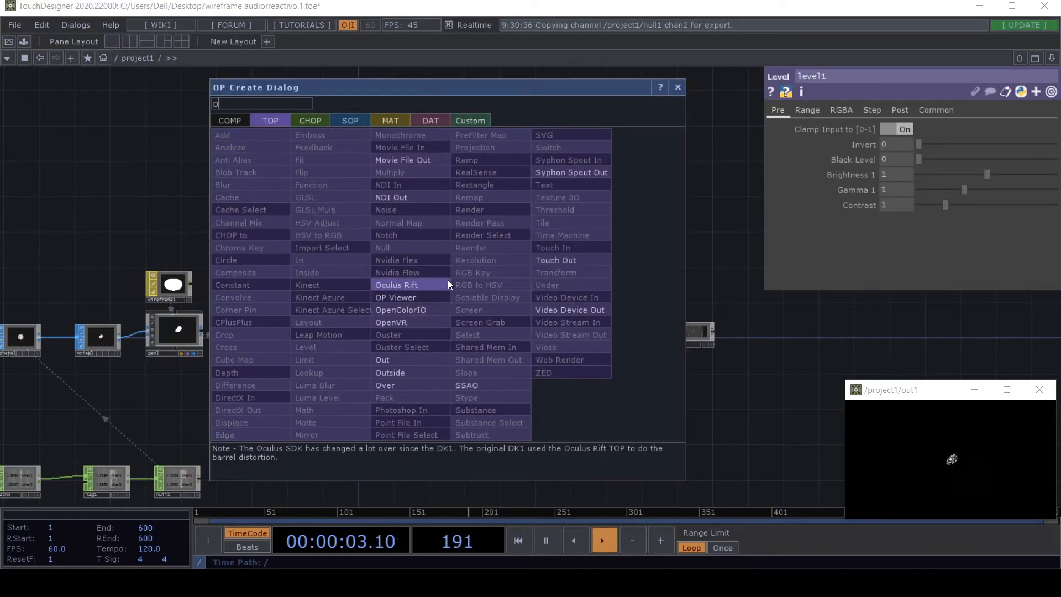
left_click(415, 385)
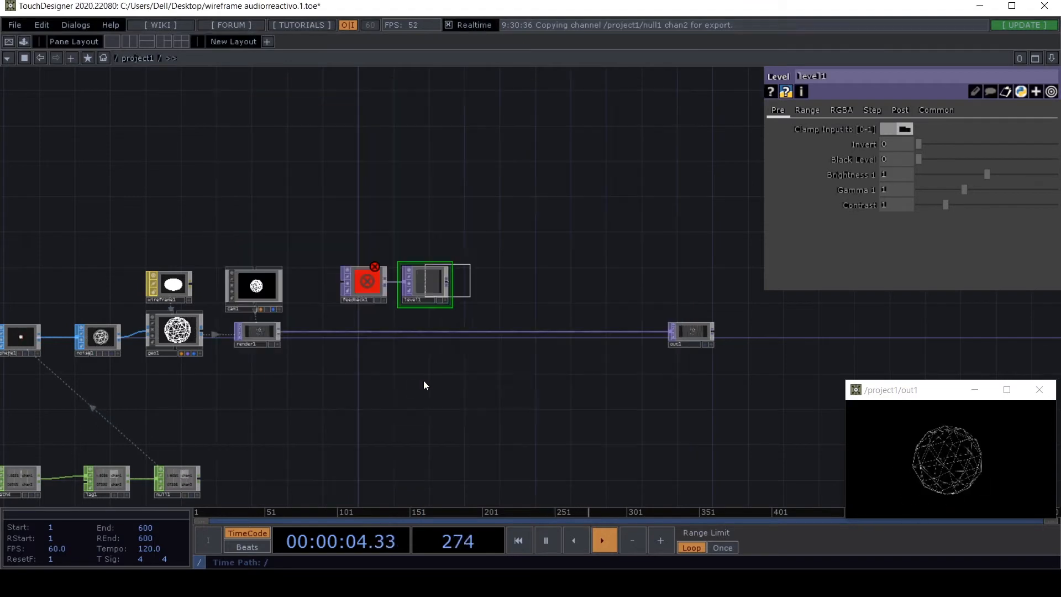
left_click(495, 339)
Step: Connect render1 to feedback1 and to the second input of over1, and move out1 below the chain
left_click_drag(281, 332, 342, 283)
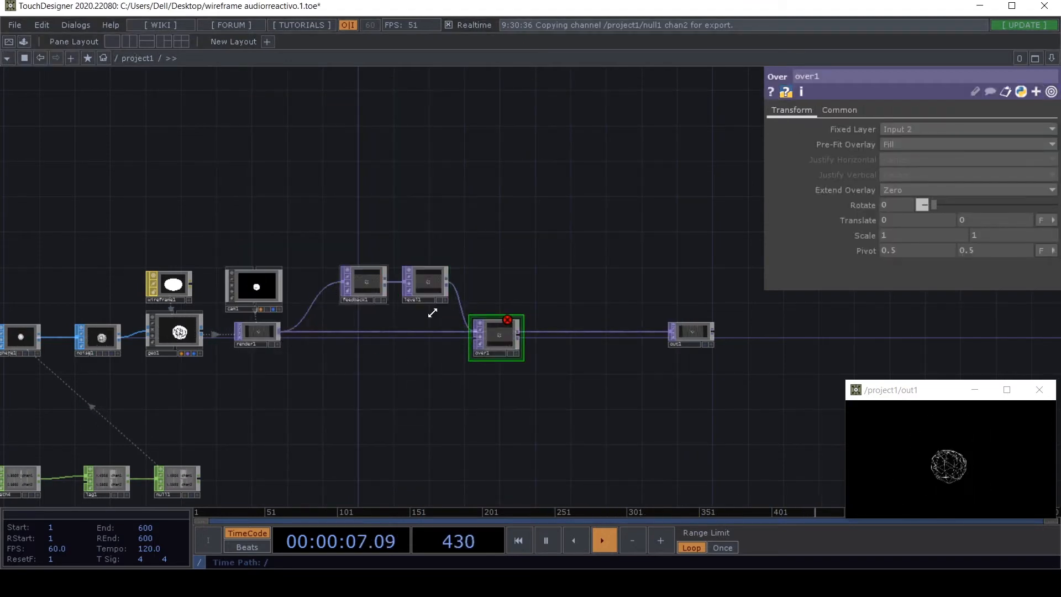
left_click_drag(281, 334, 501, 311)
left_click_drag(691, 328, 700, 409)
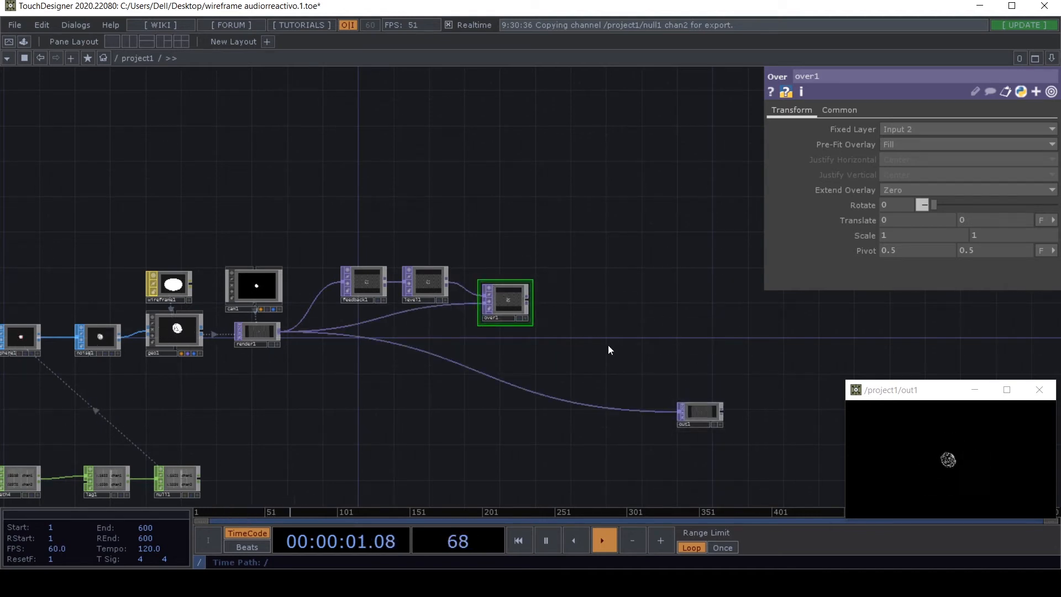
left_click_drag(509, 304, 512, 321)
Step: Lower feedback1 and level1 slightly together and assign over1 as the Target TOP of feedback1
right_click_drag(556, 322, 378, 273)
left_click_drag(389, 265, 388, 277)
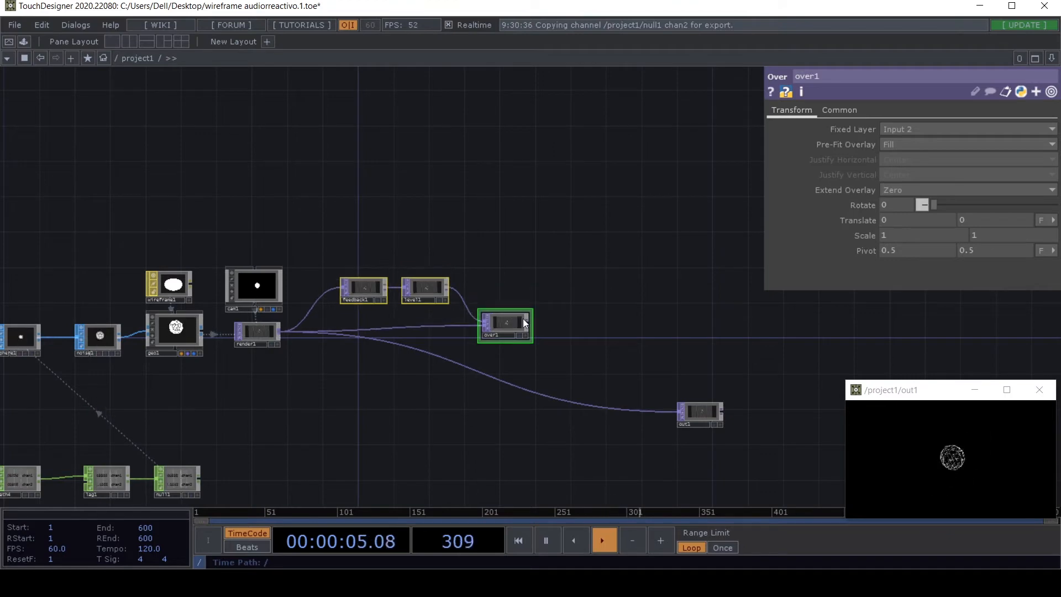
left_click_drag(511, 324, 364, 287)
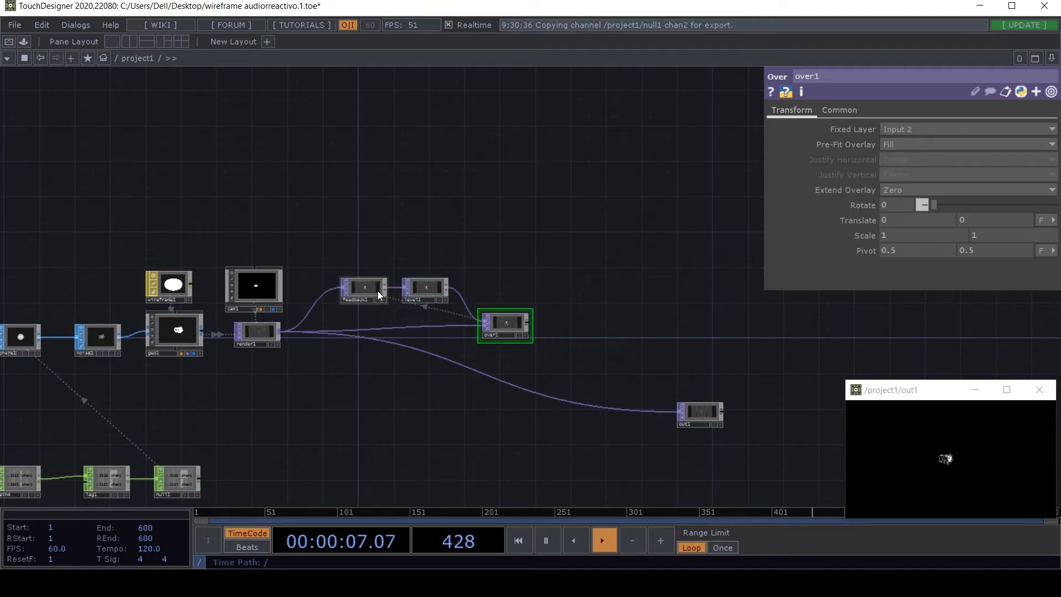
Step: Set the Post Opacity of level1 to 0.822
scroll(378, 293, "up", 5)
left_click(422, 274)
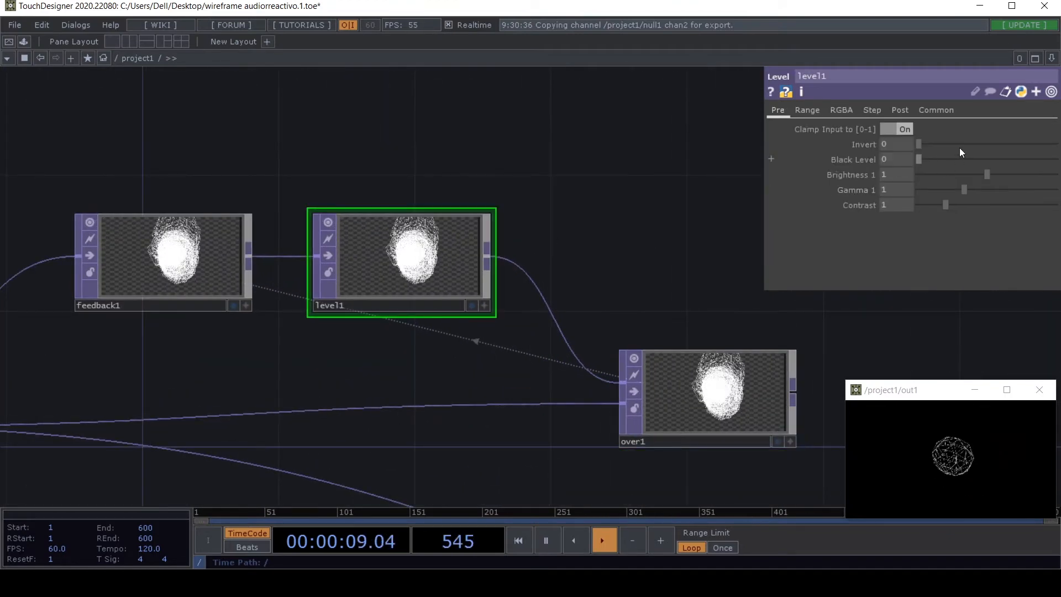
left_click(900, 109)
left_click(1032, 143)
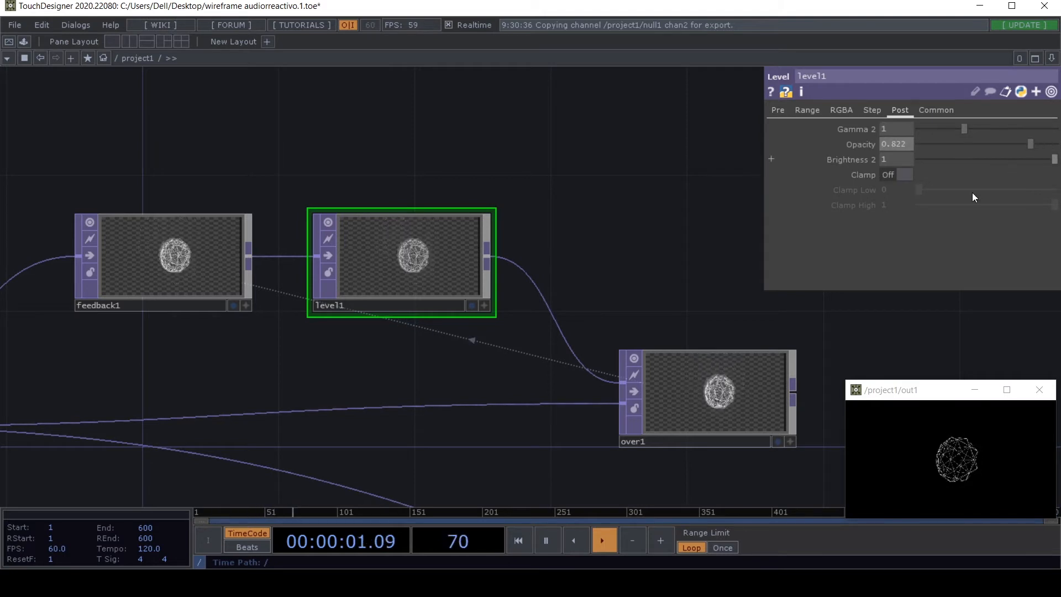
Step: Connect the output of over1 to out1 and place out1 level with over1
left_click_drag(668, 341, 474, 229)
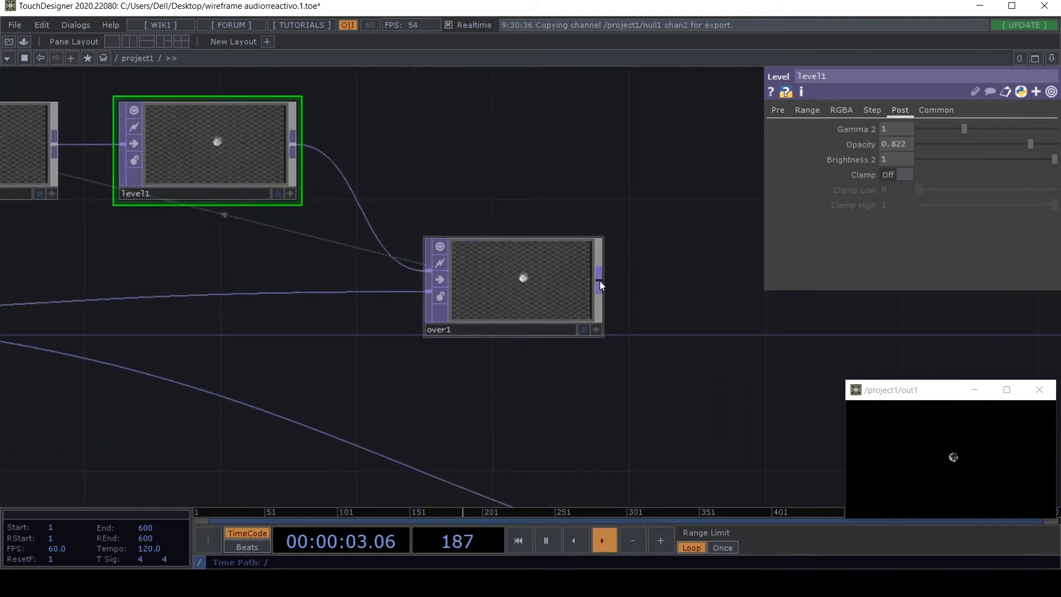
left_click_drag(600, 284, 385, 457)
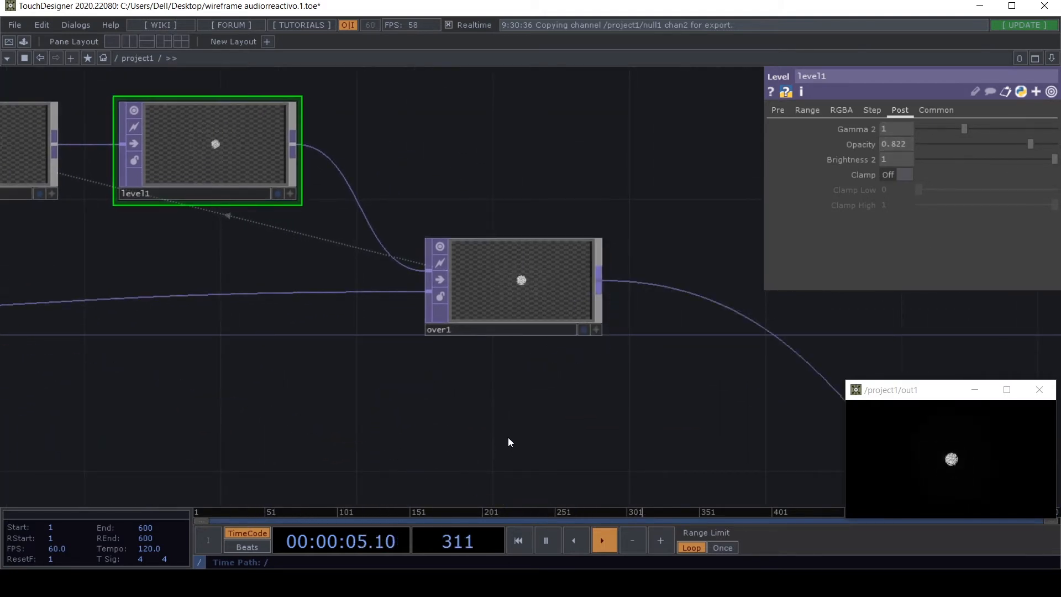
left_click_drag(509, 442, 303, 339)
scroll(386, 356, "down", 4)
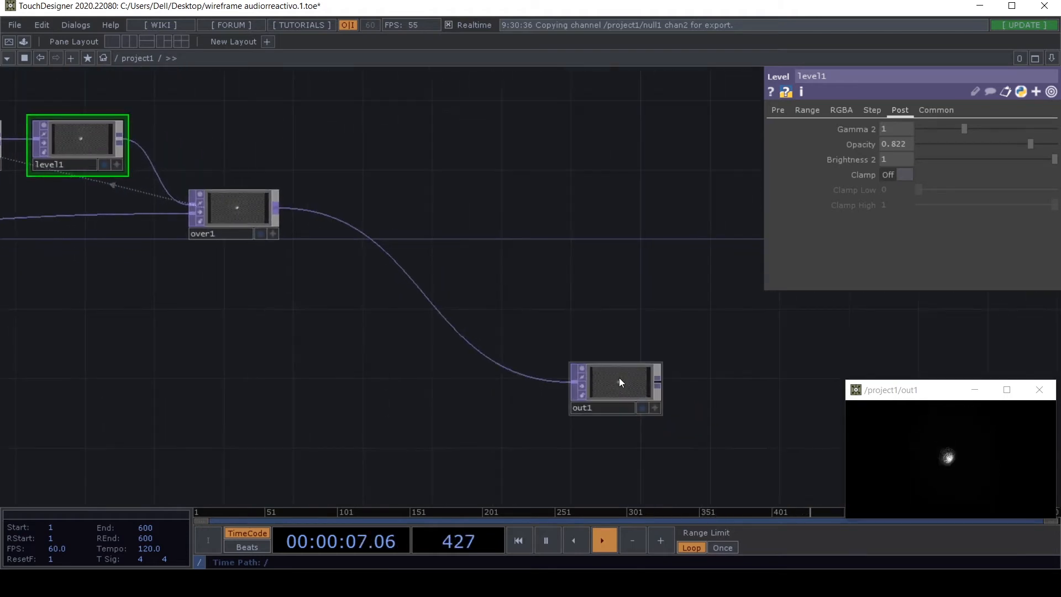
left_click_drag(619, 378, 533, 206)
left_click_drag(400, 317, 740, 364)
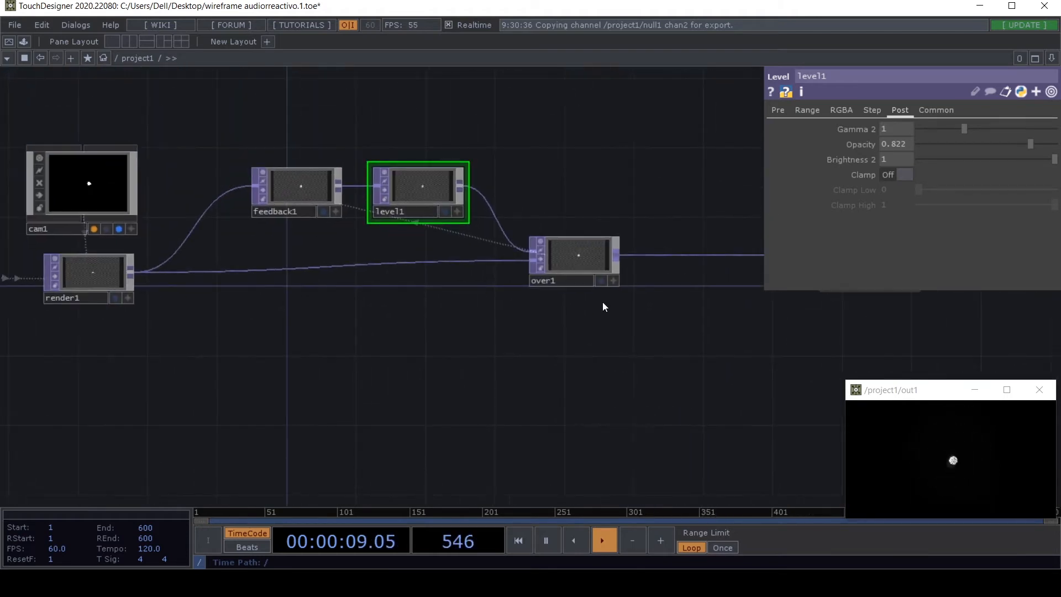
Step: Line up over1 and out1 with render1 and widen the gap between over1 and out1
left_click_drag(566, 286, 567, 303)
left_click_drag(504, 390, 268, 388)
left_click_drag(625, 277, 522, 298)
left_click_drag(438, 414, 326, 414)
scroll(552, 414, "down", 4)
left_click_drag(455, 345, 605, 345)
Step: Add a Blur TOP above the connection between over1 and out1 and feed over1 into it
key("Tab")
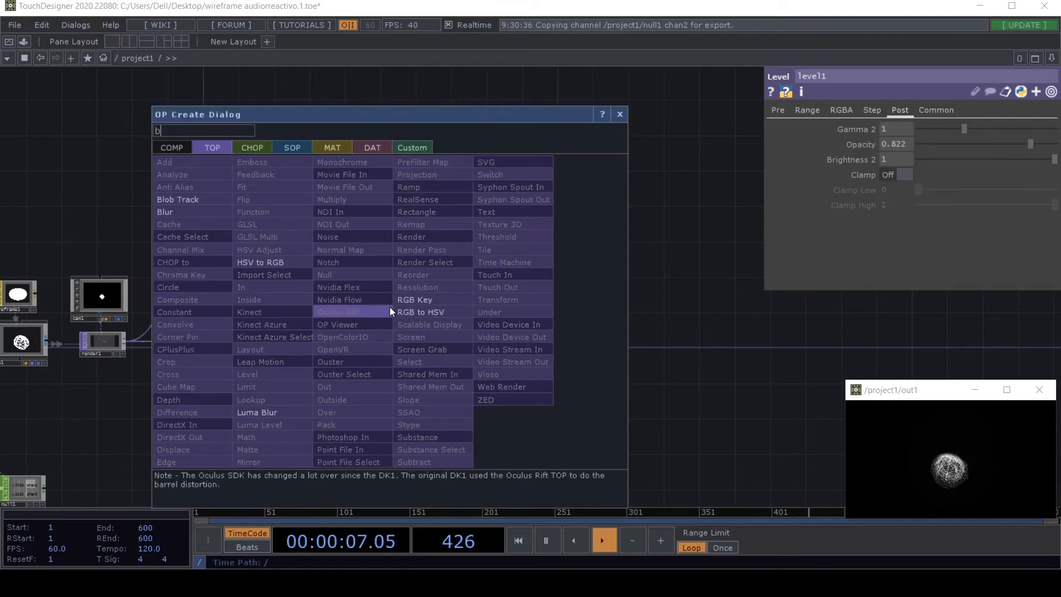
type("bllu")
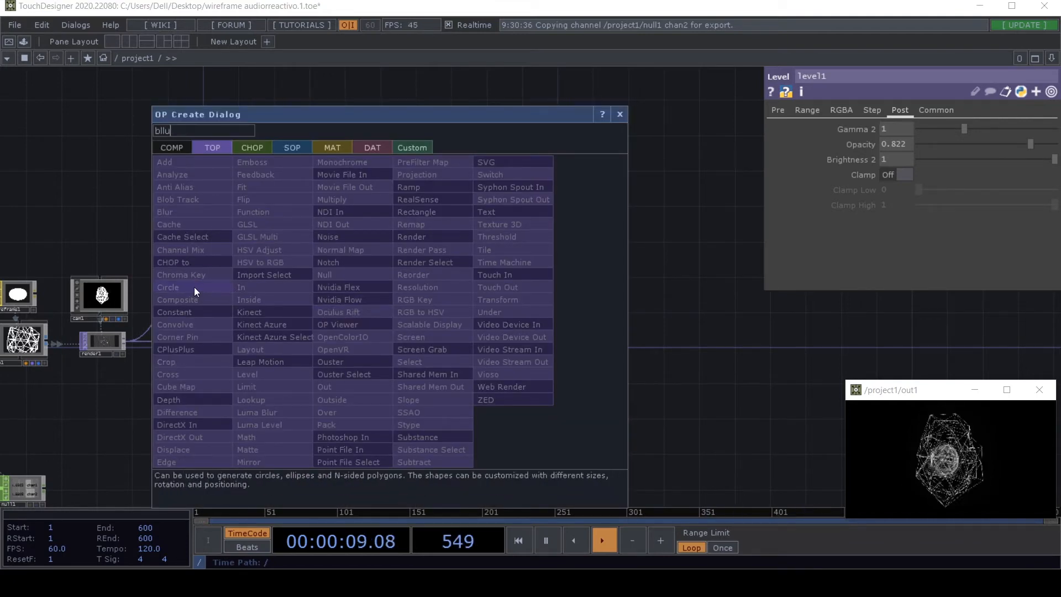
key("BackSpace")
key("BackSpace")
key("BackSpace")
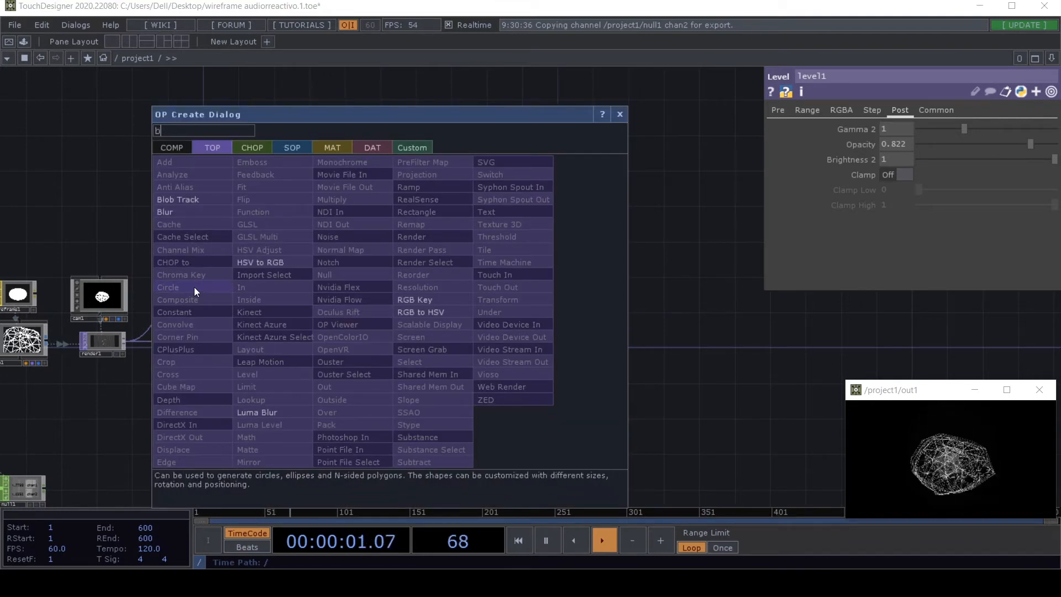
type("lur")
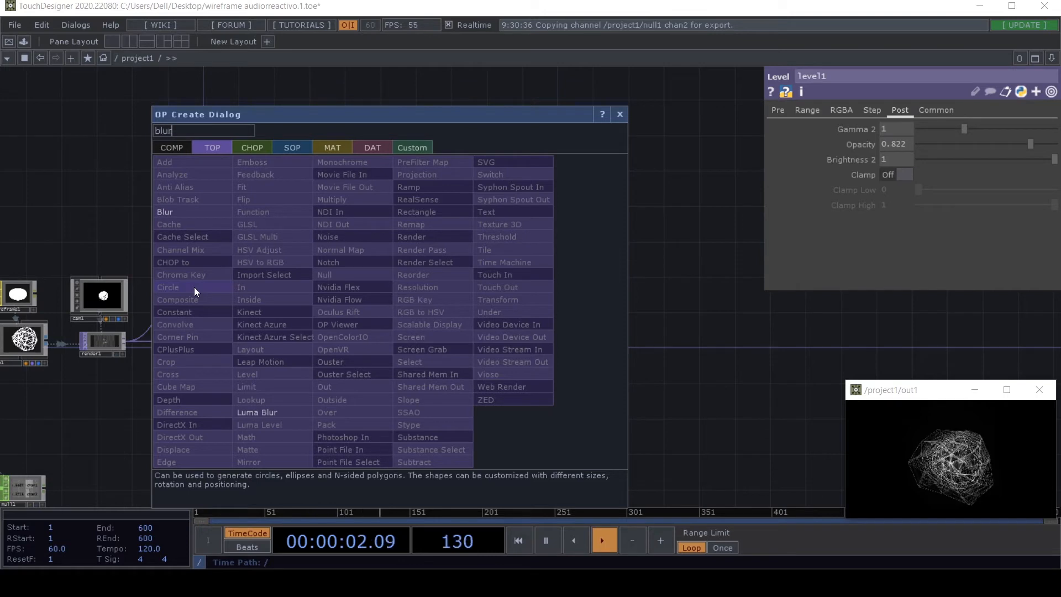
left_click(178, 208)
left_click(422, 307)
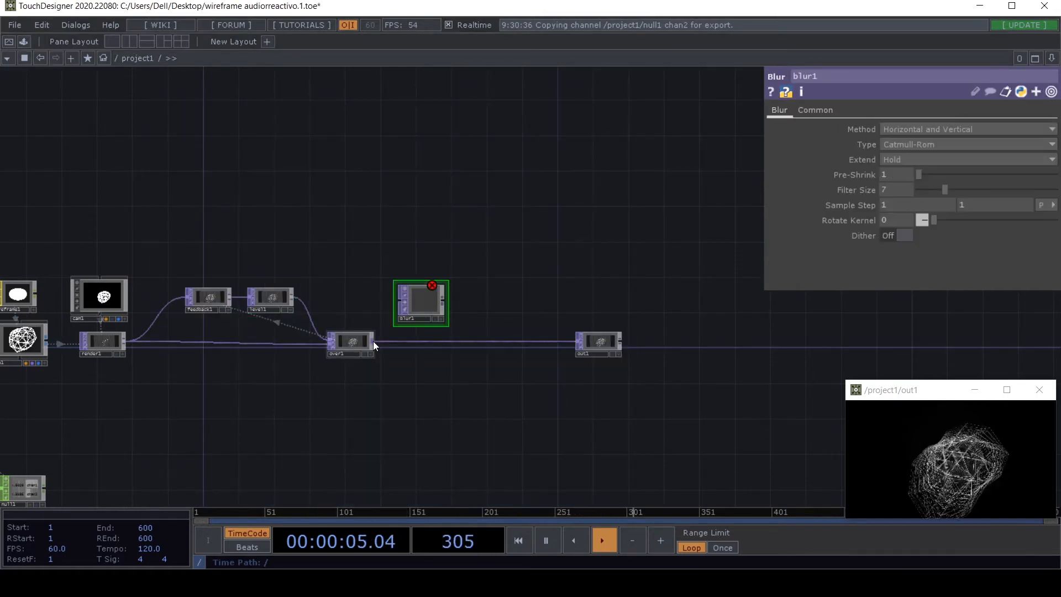
left_click_drag(373, 340, 398, 303)
Step: Add a Composite TOP after blur1 and connect over1 as its second input
right_click(444, 304)
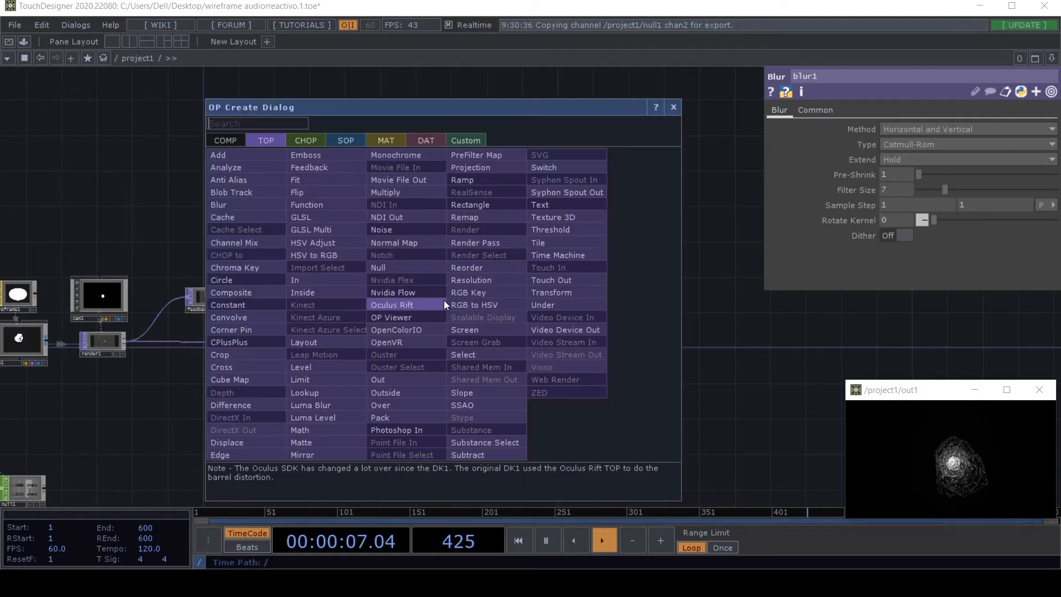
type("com")
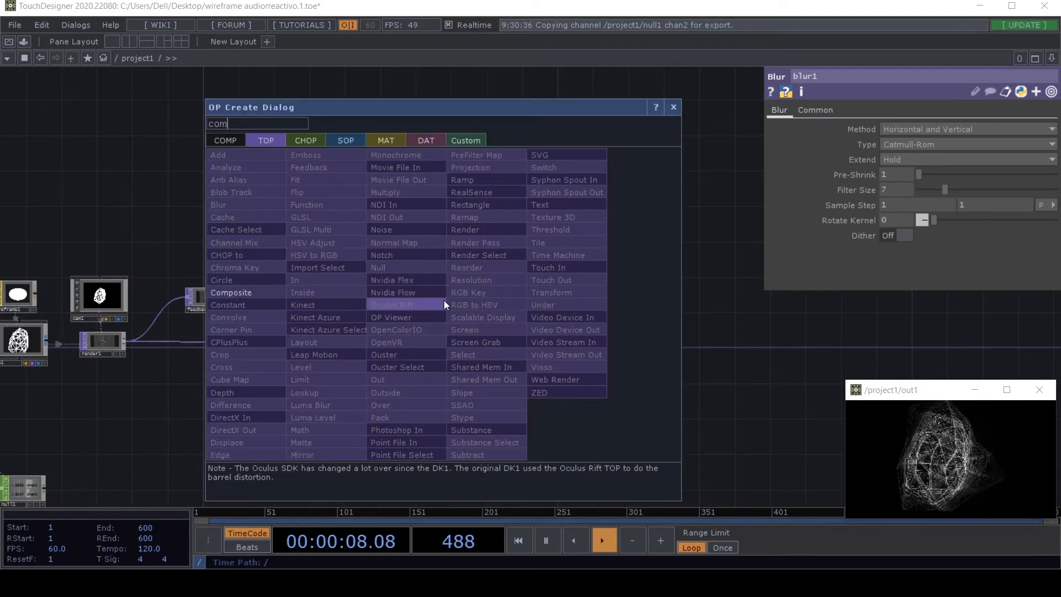
left_click(257, 294)
left_click(526, 316)
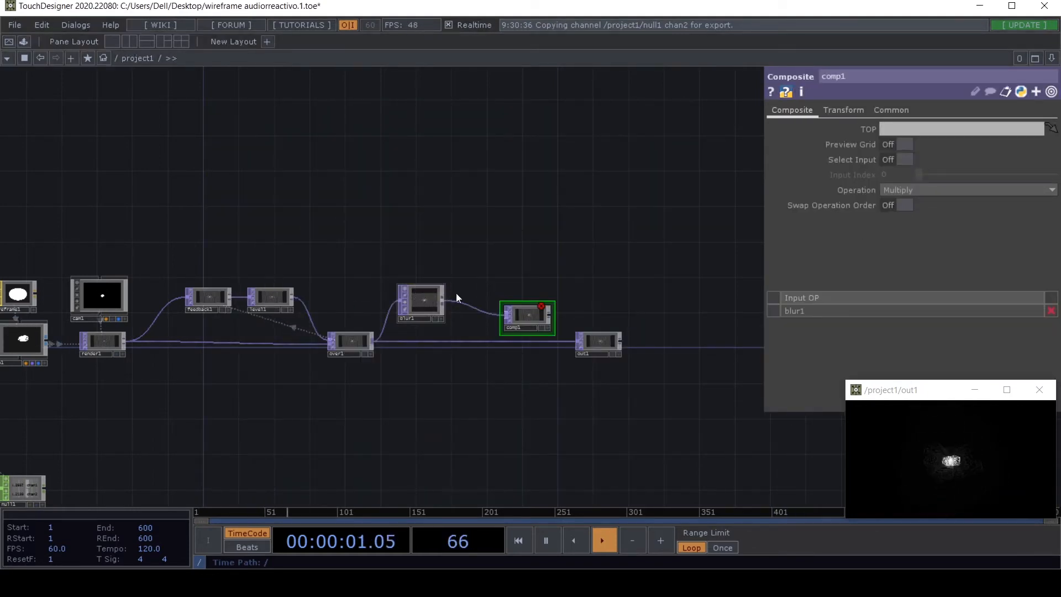
left_click(431, 299)
left_click_drag(445, 281, 445, 284)
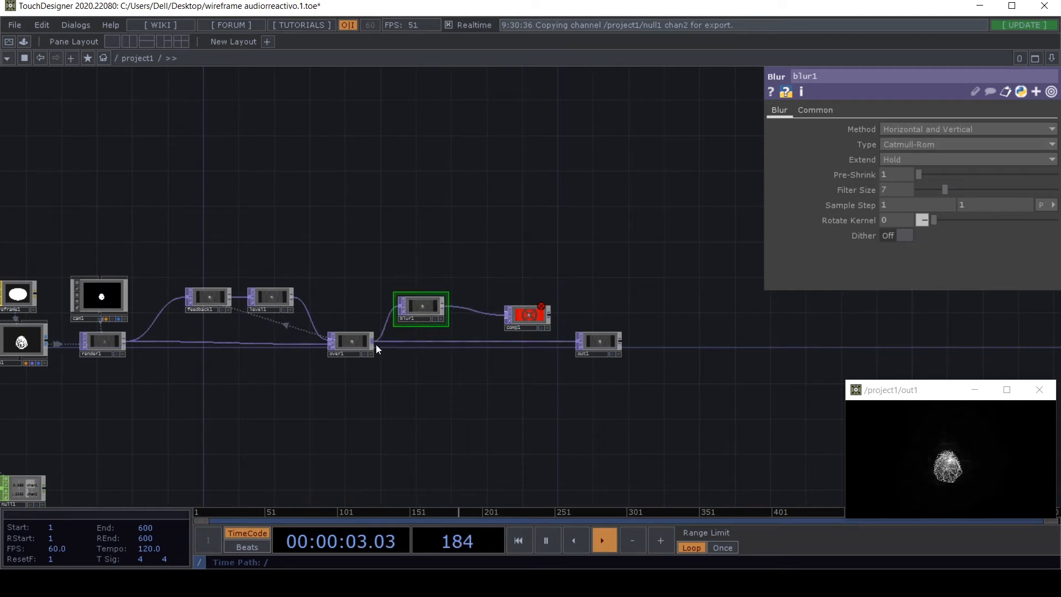
left_click_drag(375, 345, 532, 320)
Step: Set the Operation of comp1 to Add and insert comp1 into the connection between over1 and out1
scroll(532, 319, "up", 5)
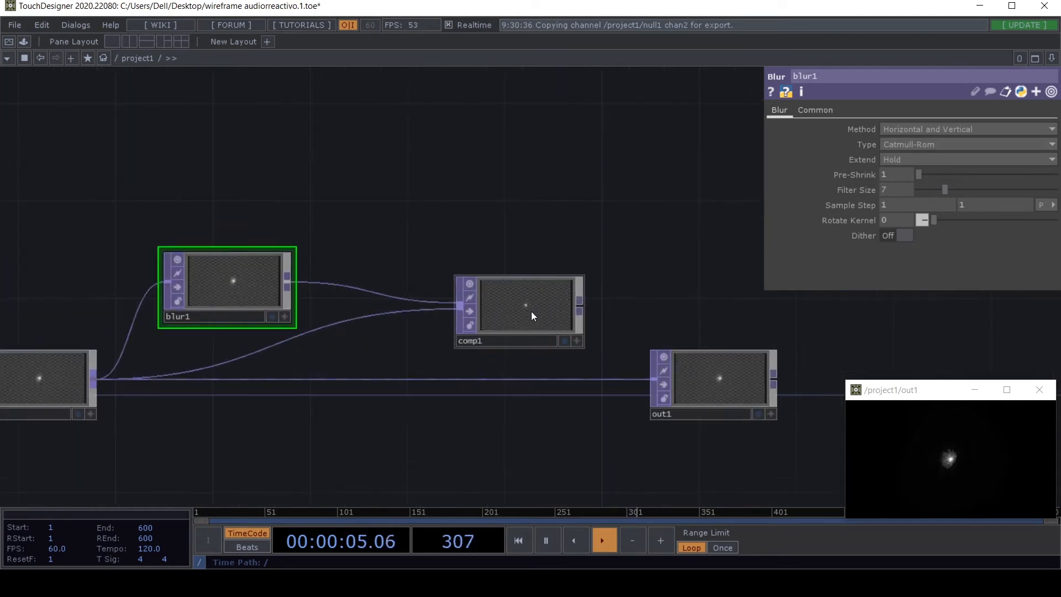
left_click(532, 316)
left_click(917, 190)
left_click(908, 198)
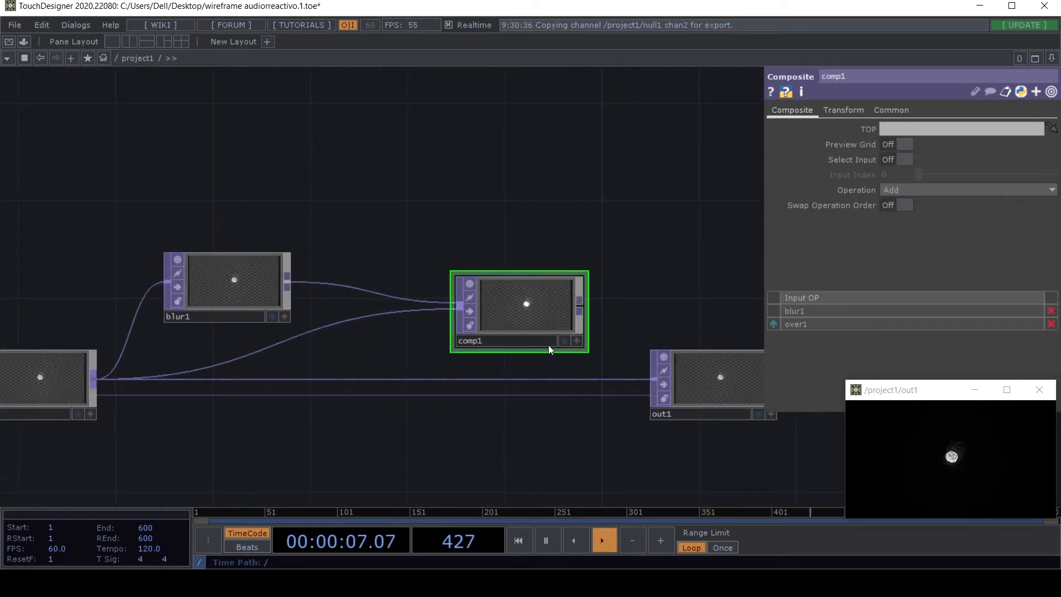
left_click_drag(548, 345, 520, 391)
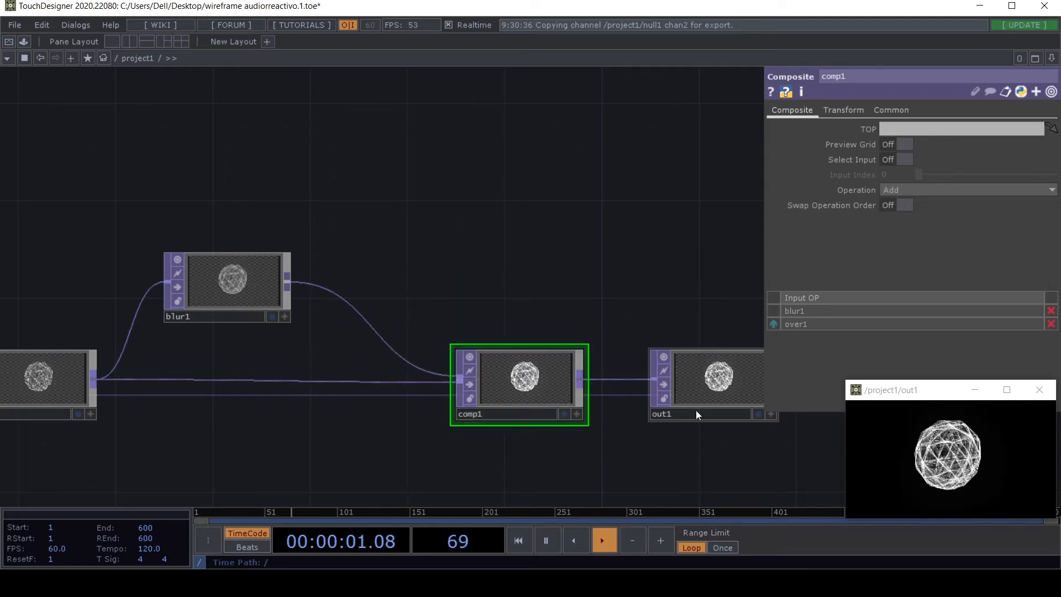
Step: Set blur1 to Gaussian type with Pre-Shrink 2 and Filter Size 9, and check the glow in an enlarged output window
left_click(234, 283)
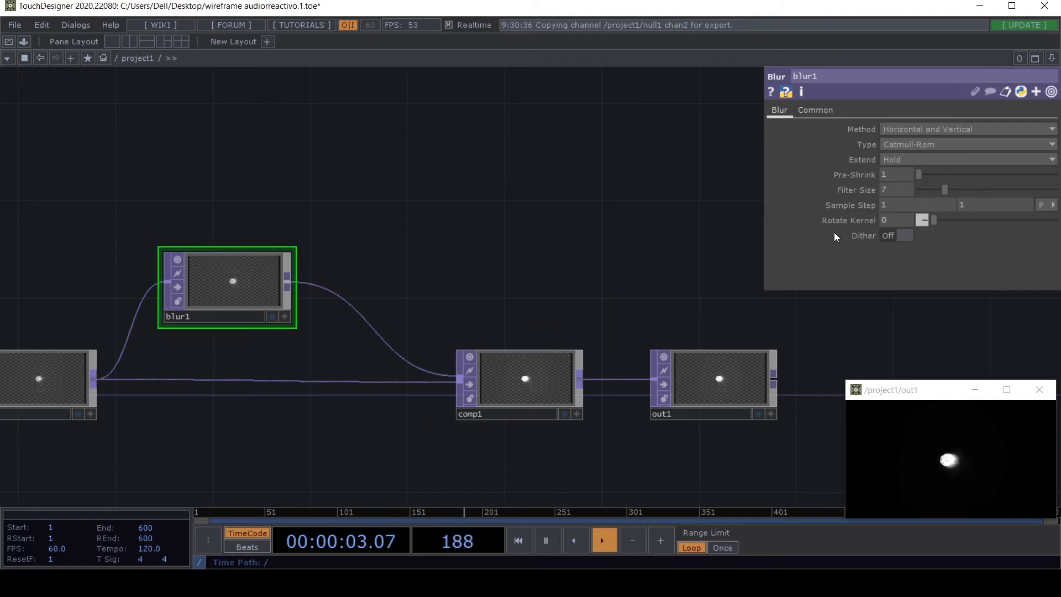
left_click(910, 146)
left_click(911, 167)
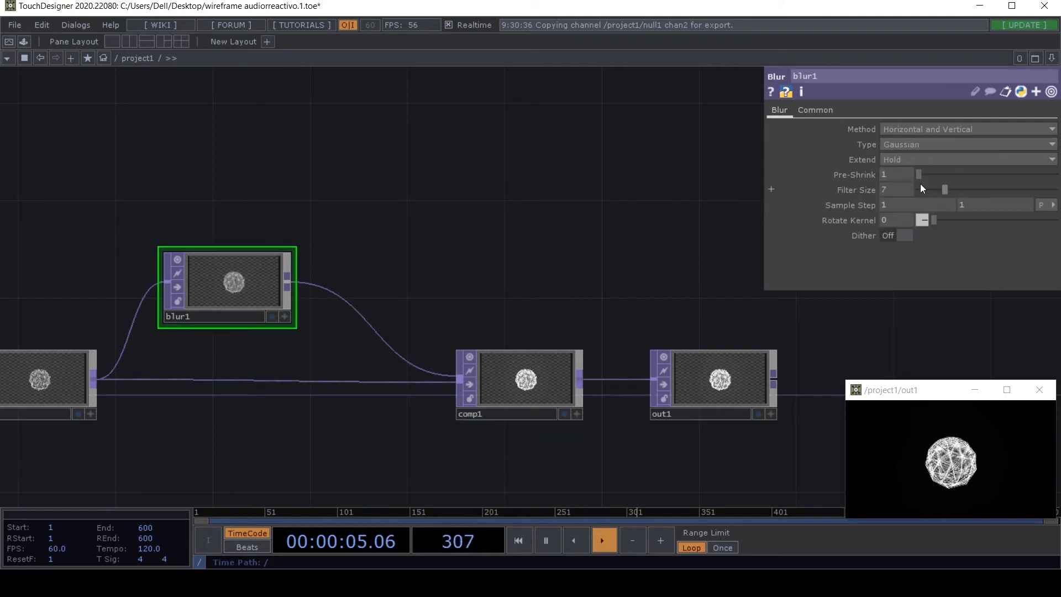
left_click_drag(918, 174, 954, 190)
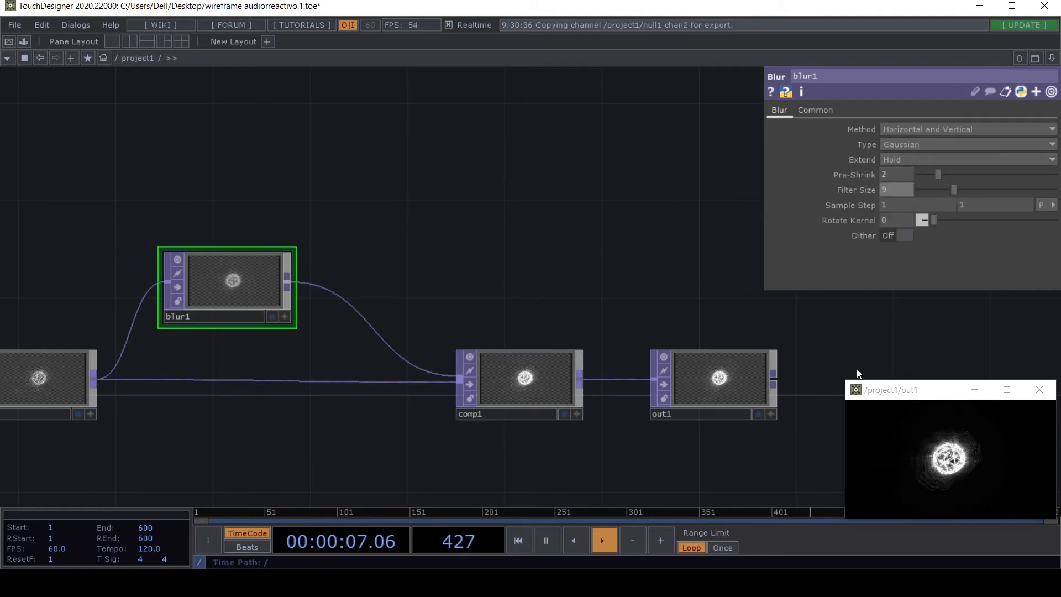
left_click_drag(846, 381, 571, 224)
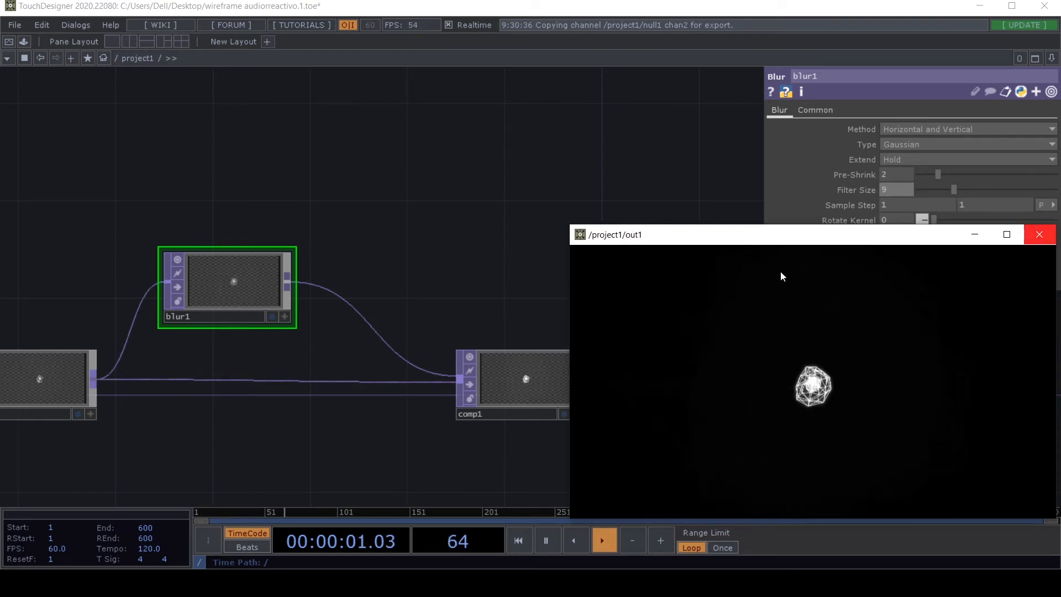
left_click_drag(570, 225, 707, 337)
Step: Set the Post Opacity of level1 to 0.635
left_click_drag(946, 239, 1005, 242)
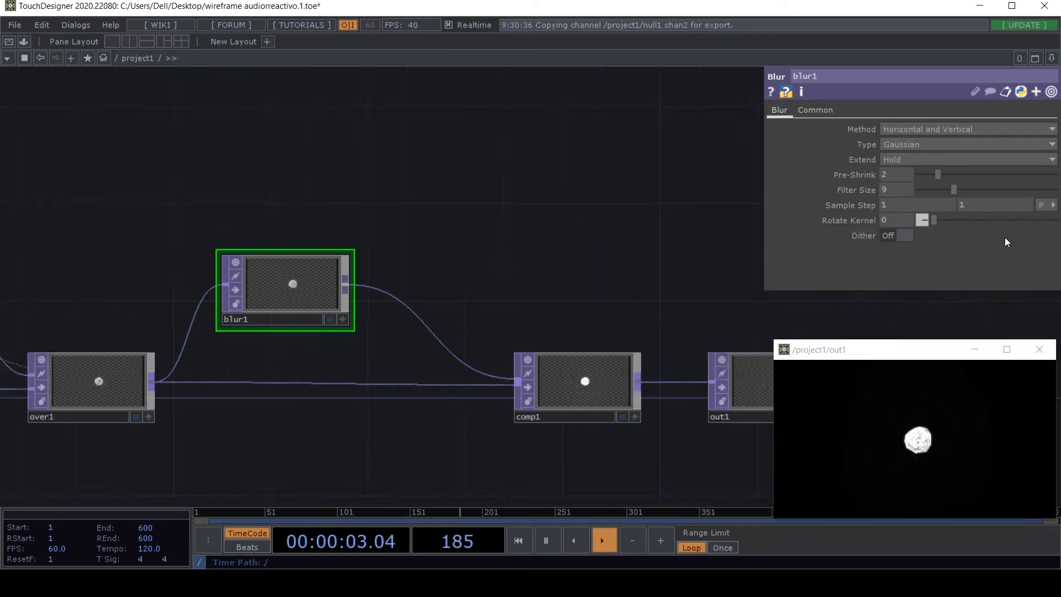
left_click_drag(260, 210, 692, 199)
left_click(316, 252)
left_click_drag(1019, 142, 1006, 143)
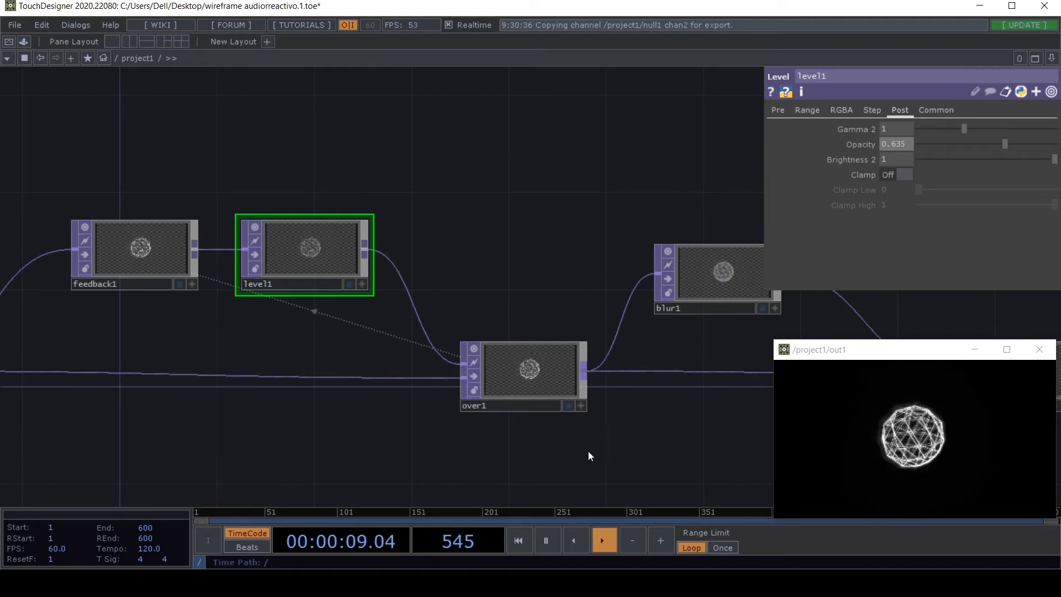
Step: Select the wireframe1 material and move it away from its place directly above geo1 into free space
scroll(481, 450, "down", 5)
left_click_drag(390, 366, 498, 201)
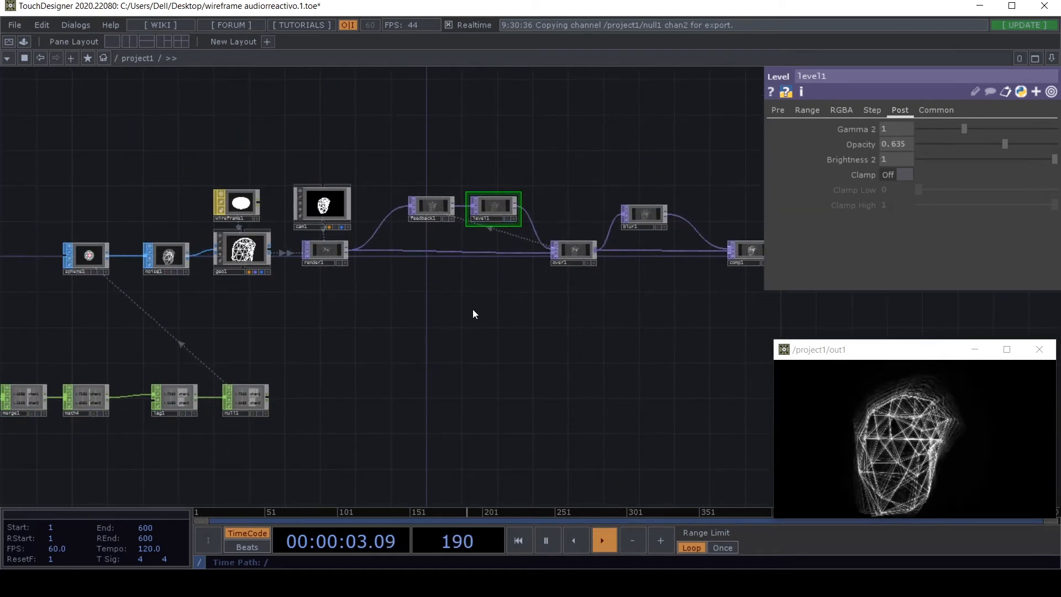
left_click_drag(380, 313, 519, 277)
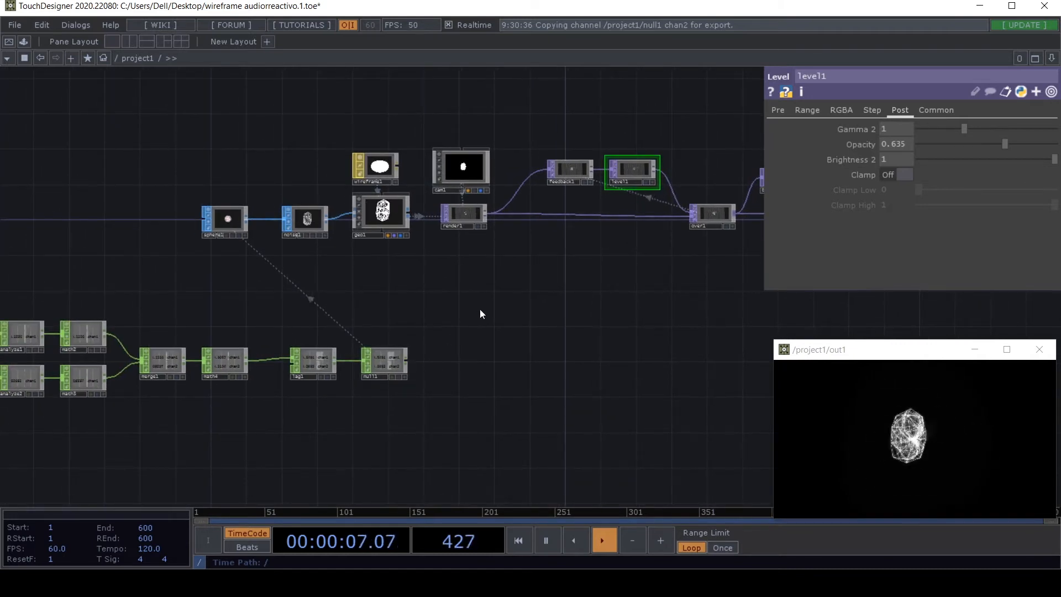
left_click(387, 167)
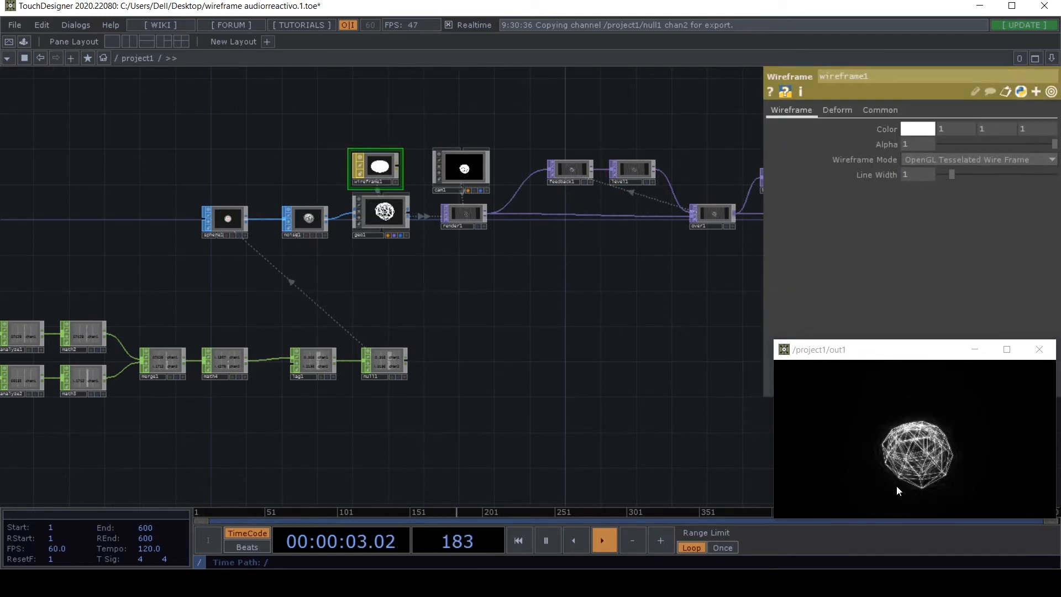
left_click_drag(503, 400, 552, 442)
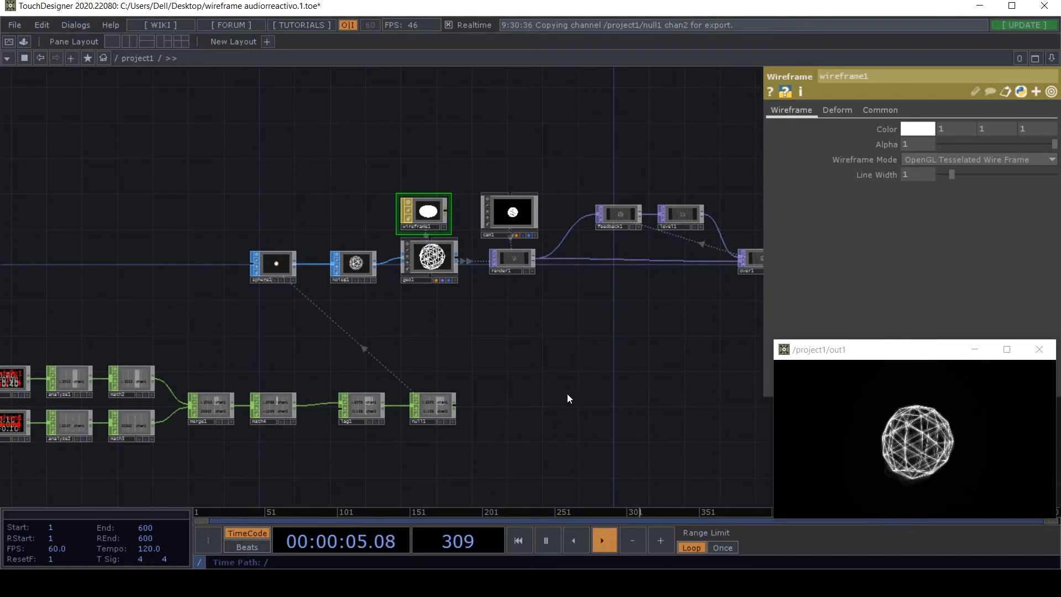
left_click_drag(702, 372, 412, 343)
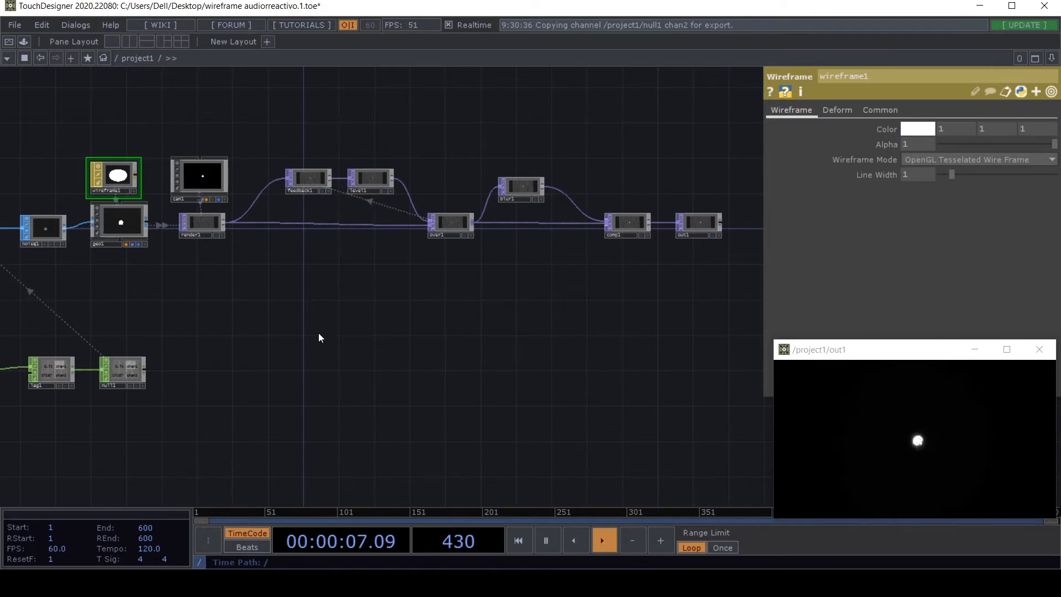
left_click_drag(331, 332, 552, 293)
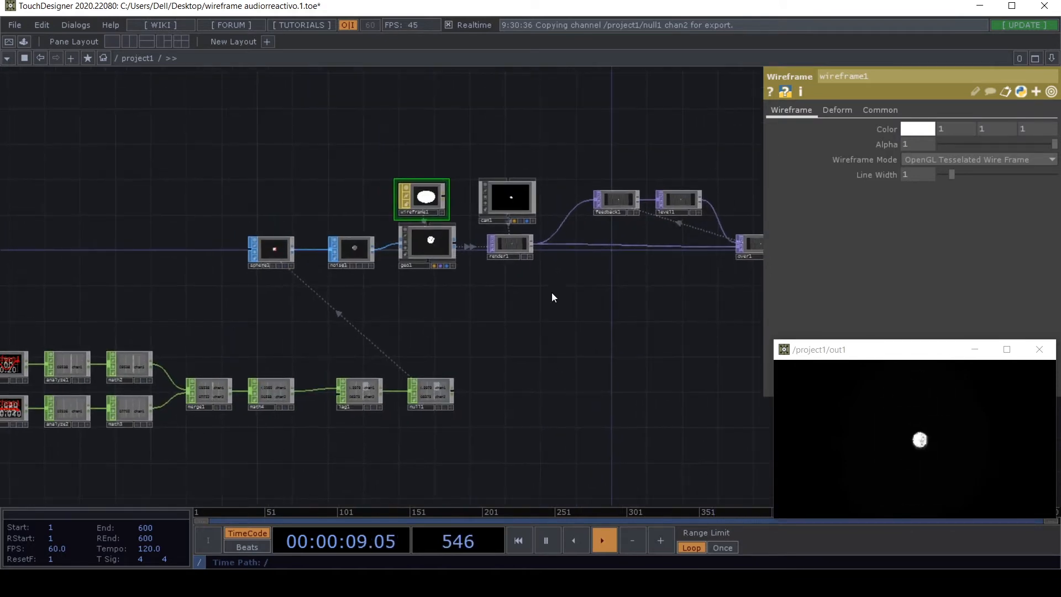
left_click_drag(442, 206, 389, 198)
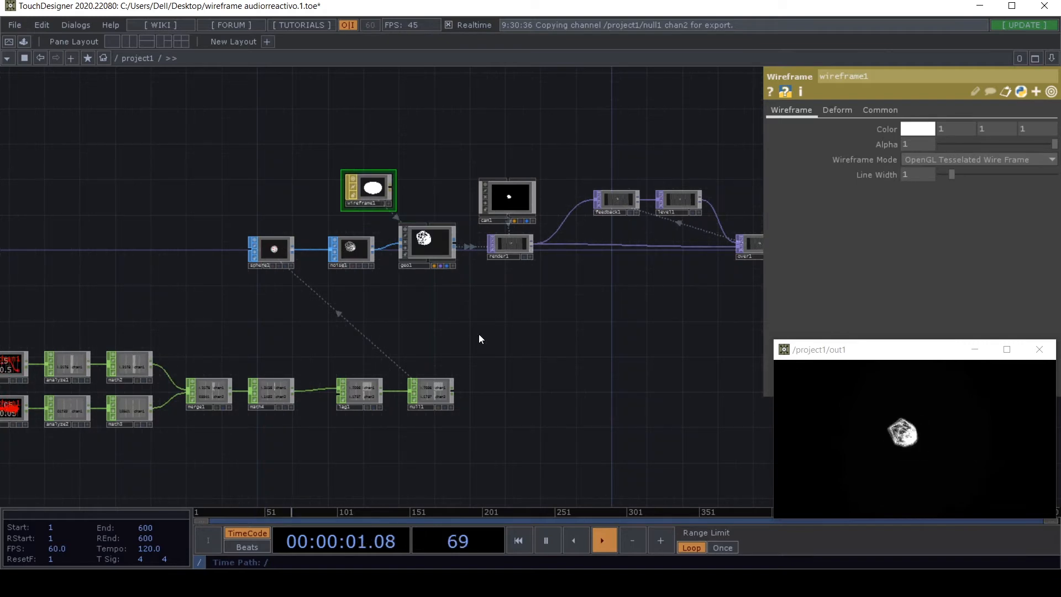
Step: Add a Constant CHOP to the network in the empty area after null1
left_click_drag(473, 343, 490, 284)
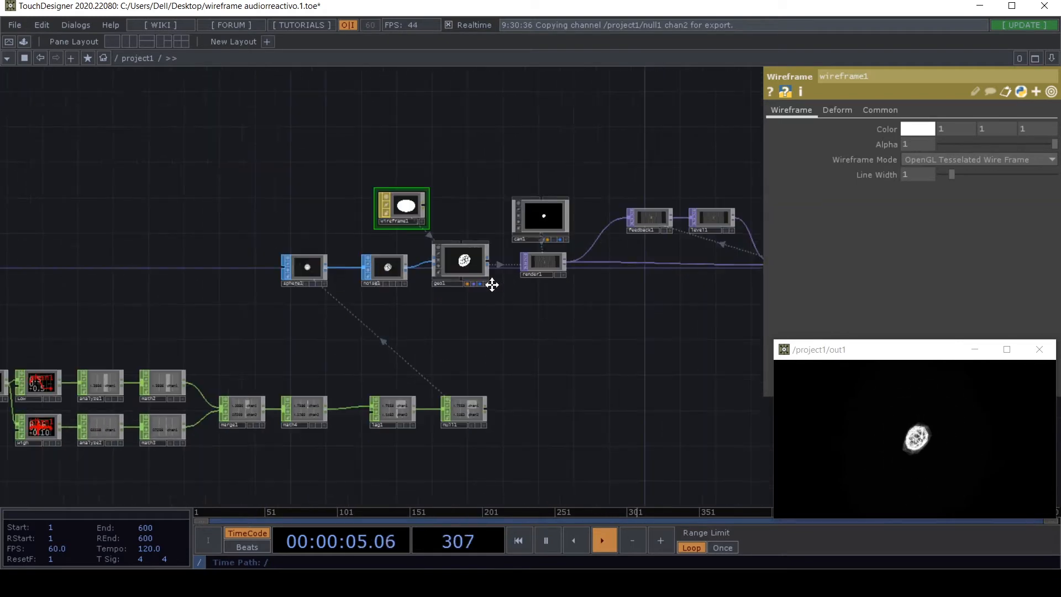
key("Tab")
type("con")
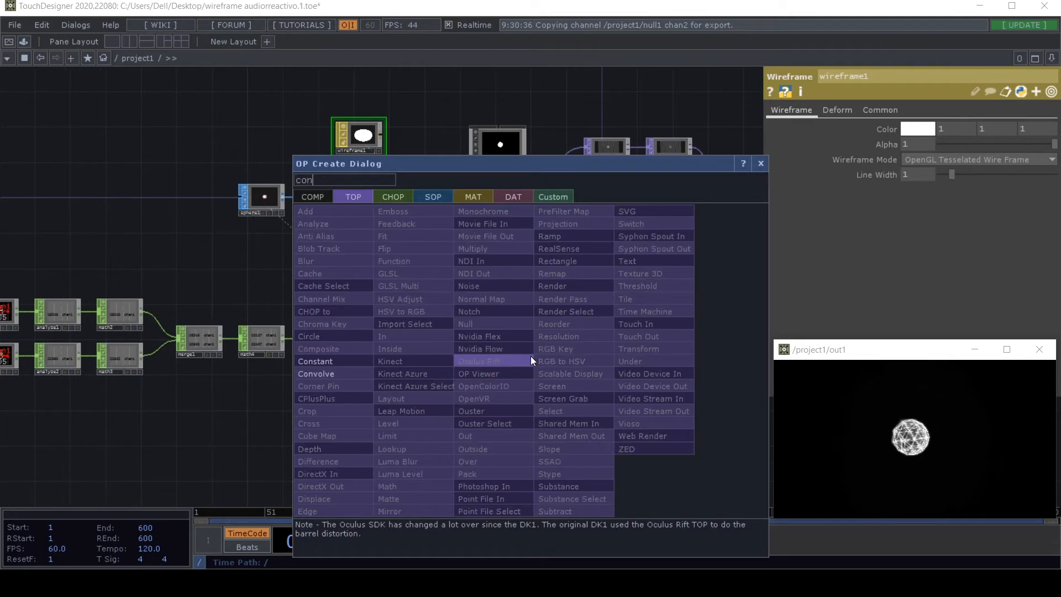
left_click(382, 195)
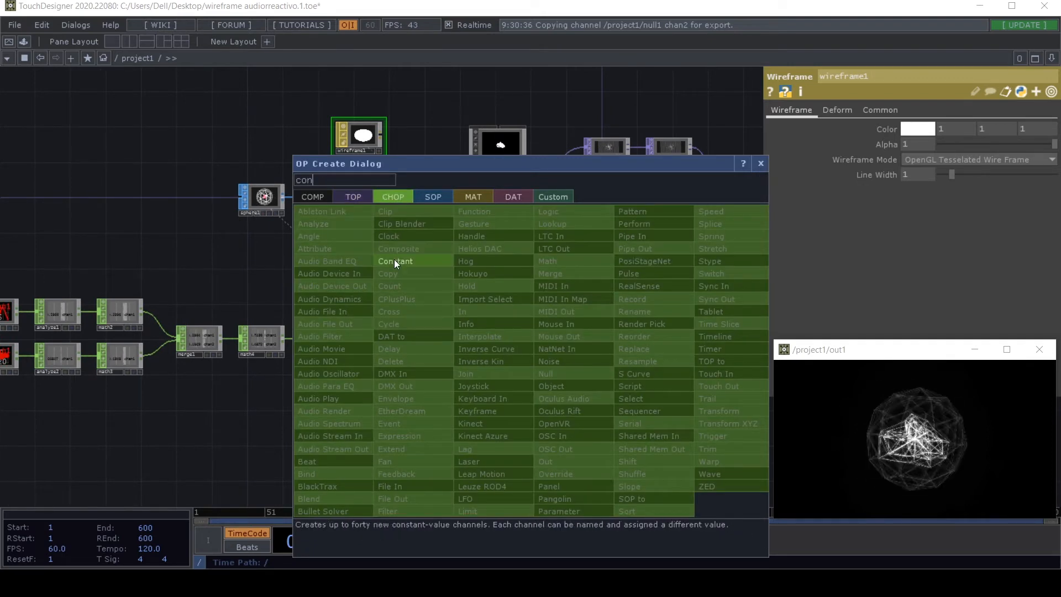
left_click(394, 260)
left_click(518, 332)
scroll(518, 336, "up", 3)
left_click_drag(554, 387, 470, 227)
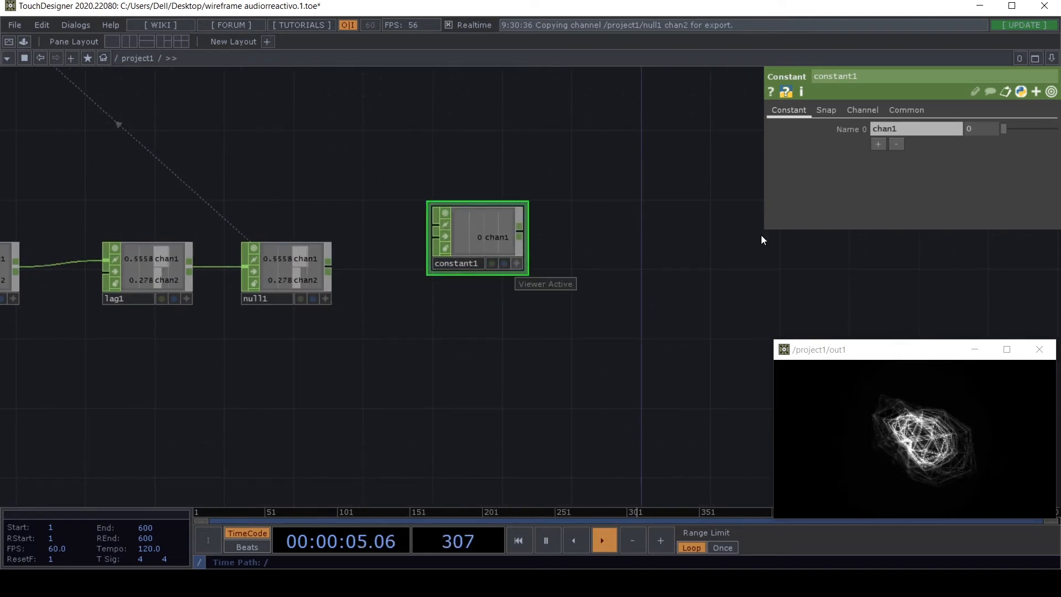
Step: Extend constant1 to three channels and name them r, g and b
left_click(879, 144)
left_click(879, 160)
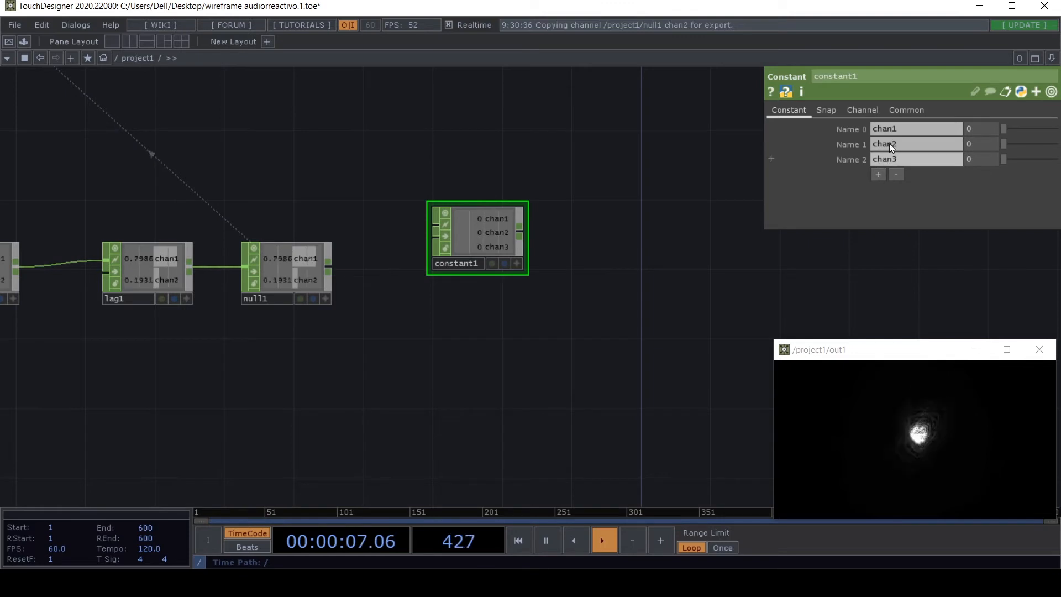
type("r")
key("Return")
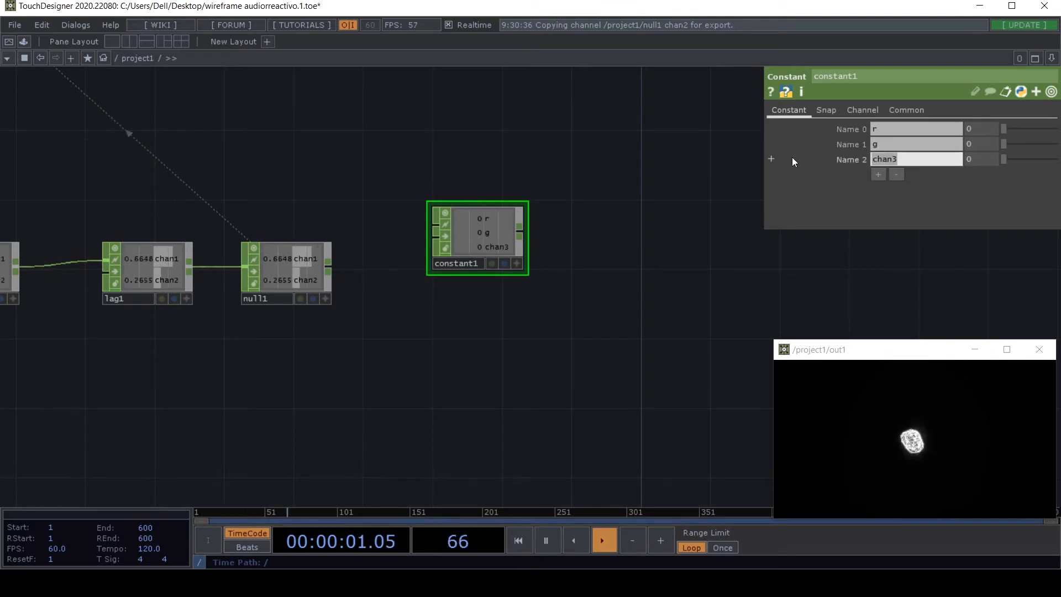
type("b")
key("Return")
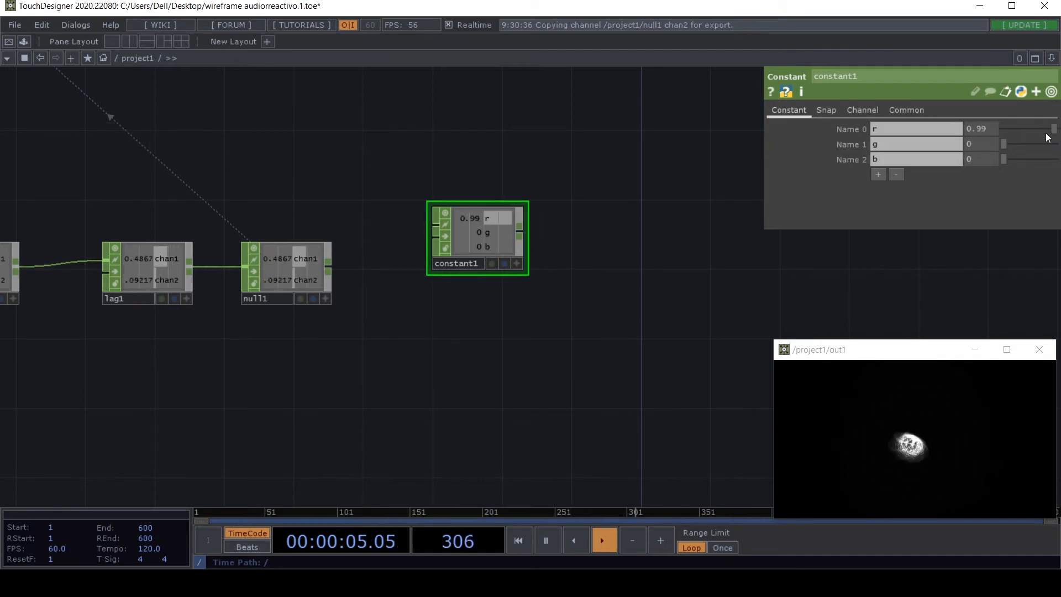
Step: Drive the r channel value of constant1 with chan1 from null1, trying the value's range beforehand
left_click_drag(1018, 131, 1029, 133)
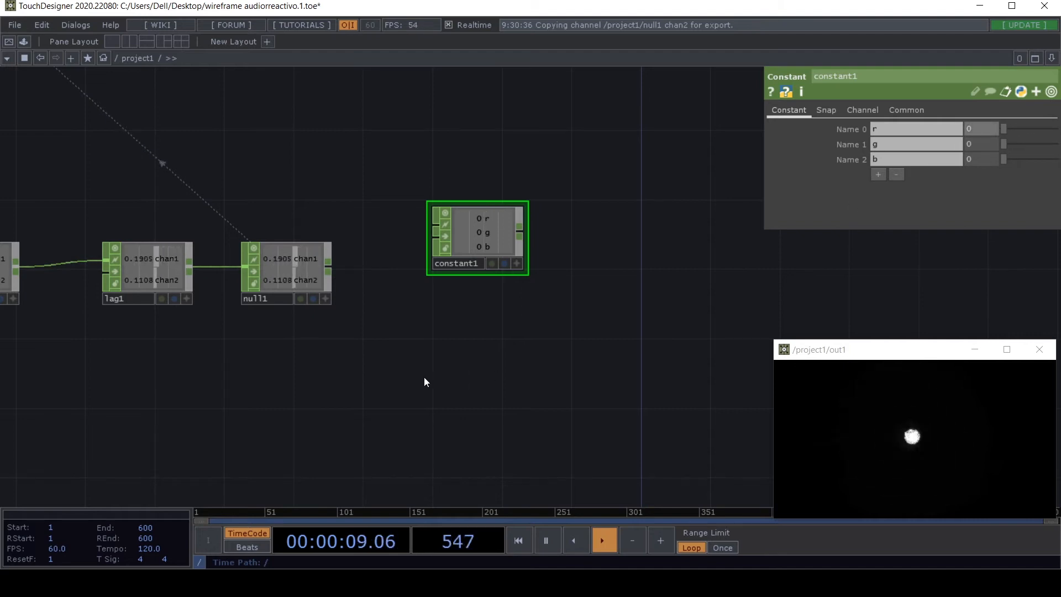
scroll(398, 373, "up", 3)
left_click_drag(305, 284, 310, 388)
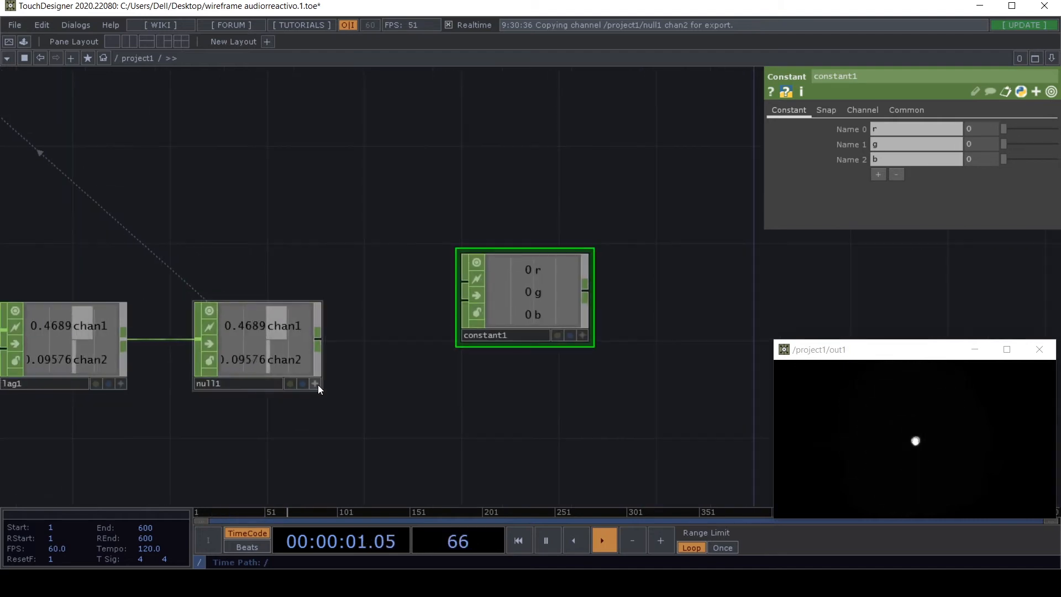
left_click(316, 384)
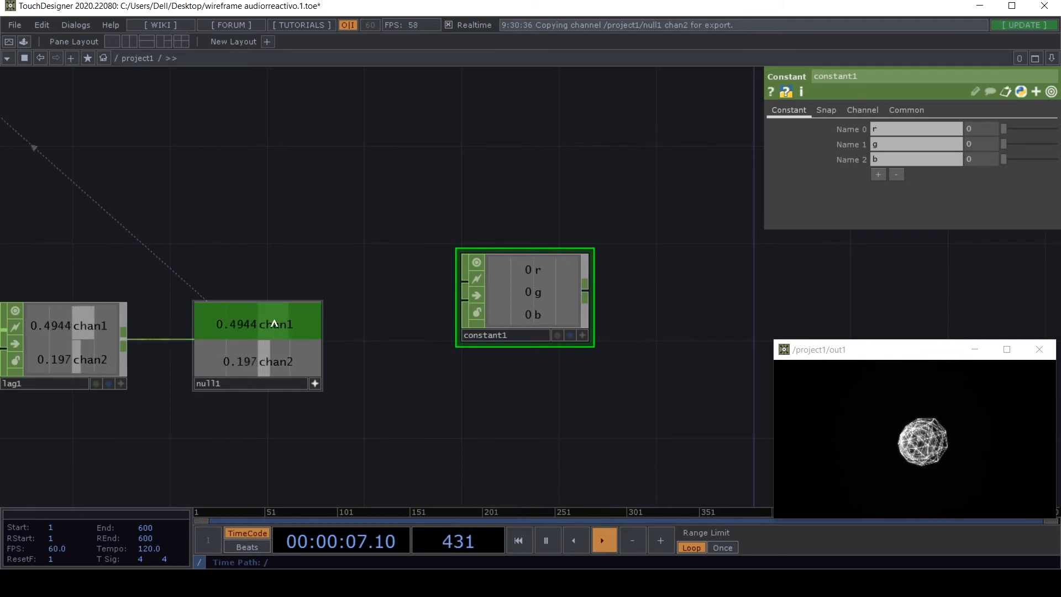
left_click_drag(275, 324, 985, 129)
left_click(974, 131)
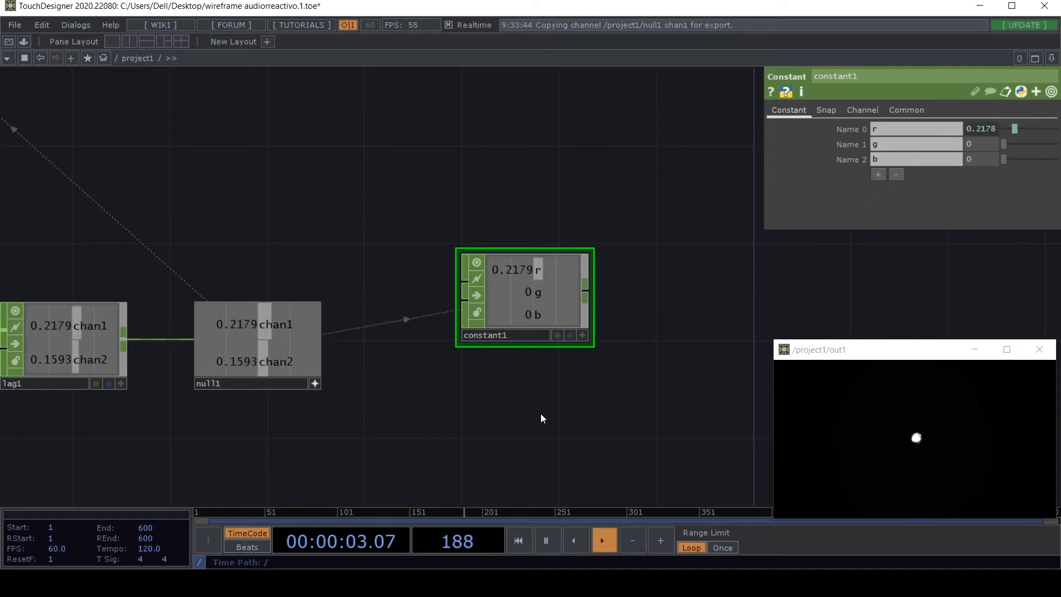
Step: Add a Null CHOP connected to the output of constant1
scroll(540, 414, "down", 5)
scroll(540, 413, "down", 1)
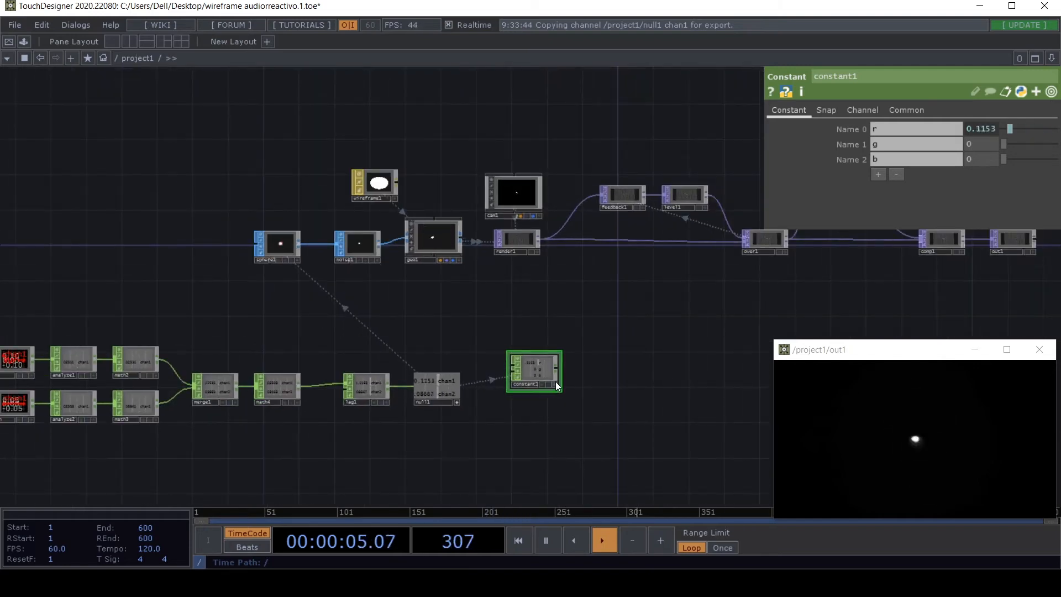
right_click(556, 370)
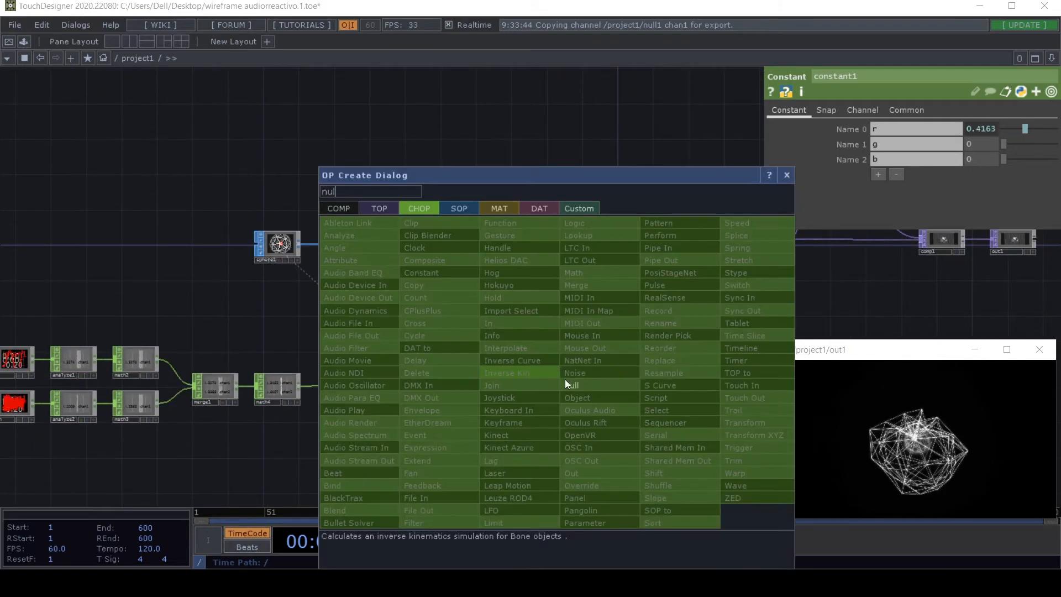
left_click(565, 379)
left_click(595, 370)
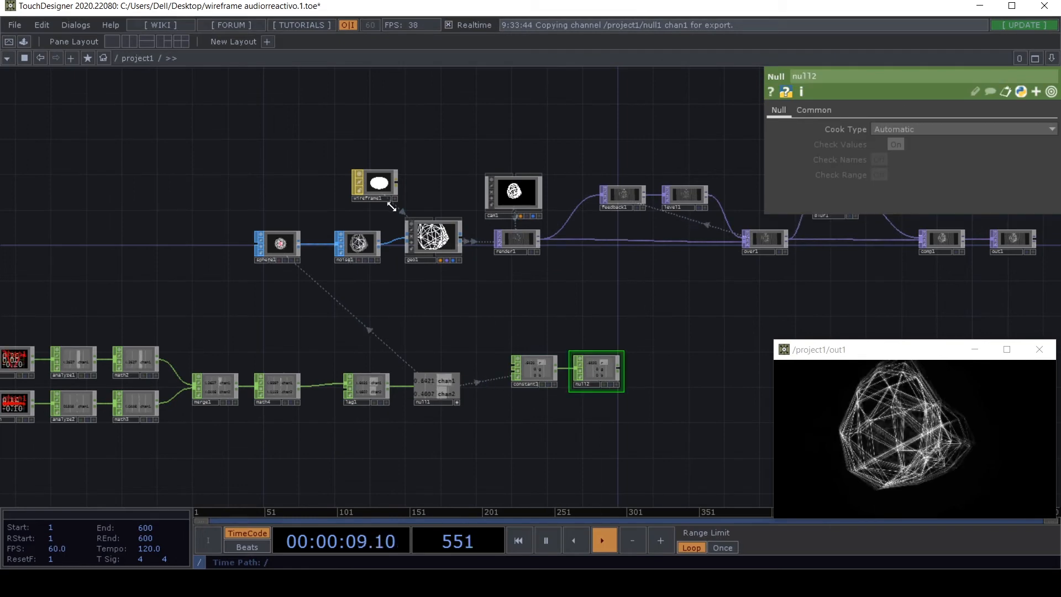
Step: Link the red, green and blue Color components of wireframe1 to null2's r, g and b channels as CHOP references
left_click(398, 188)
scroll(594, 379, "up", 4)
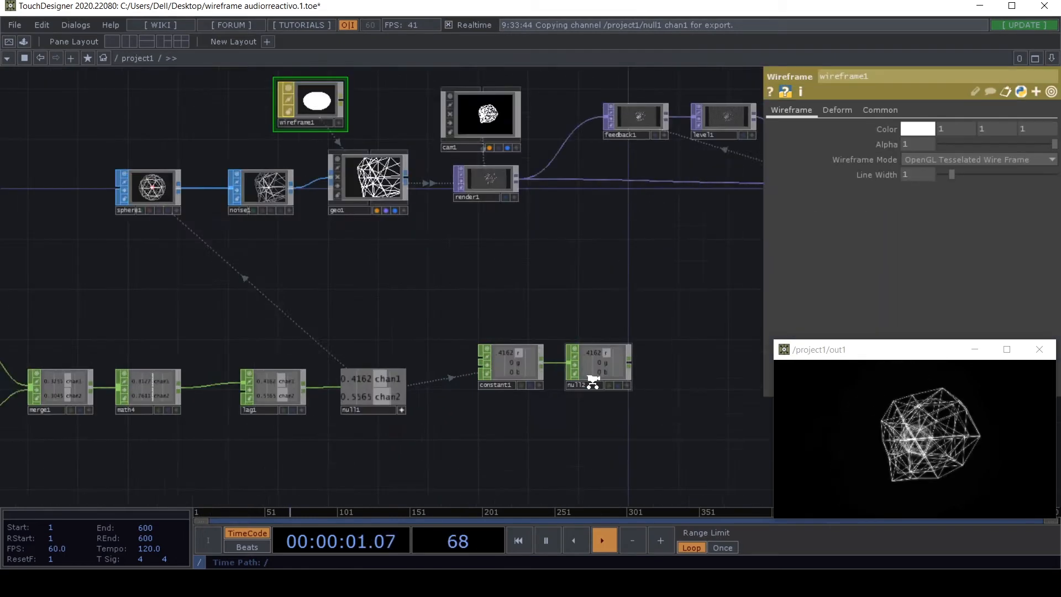
left_click(882, 132)
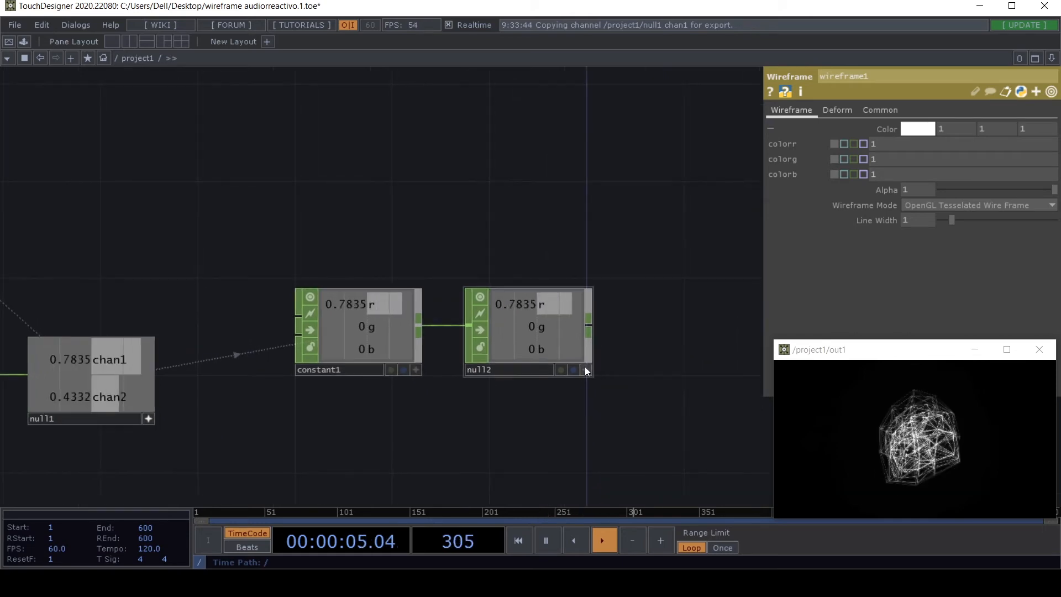
left_click(585, 369)
left_click_drag(577, 301, 889, 142)
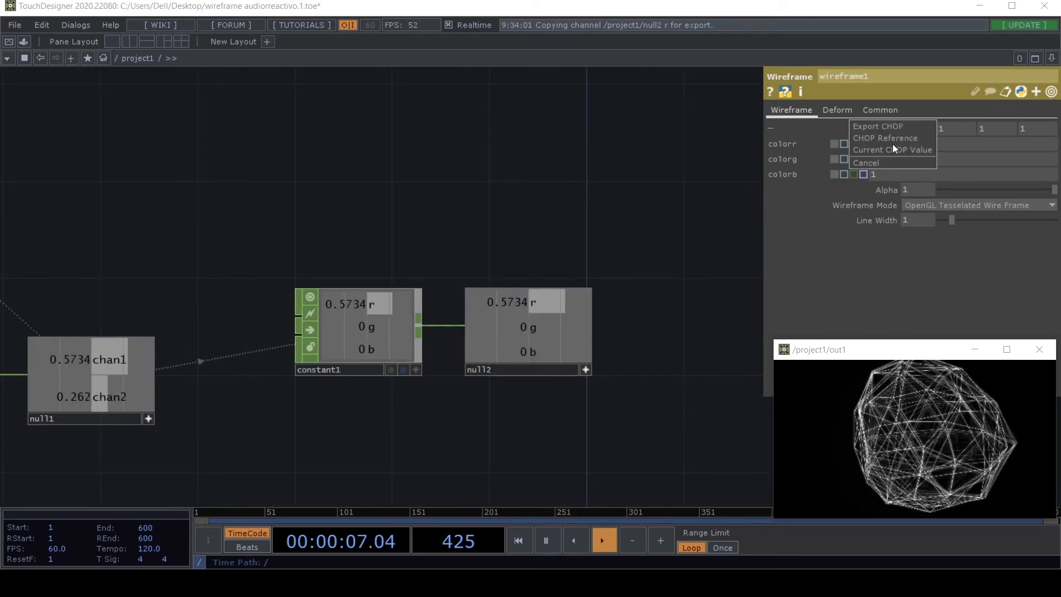
left_click(876, 147)
left_click_drag(540, 328, 918, 157)
left_click(918, 157)
left_click_drag(543, 357, 933, 171)
left_click(929, 172)
Step: Move constant1 and null2 closer to null1 and turn off null2's active viewer
scroll(625, 449, "down", 5)
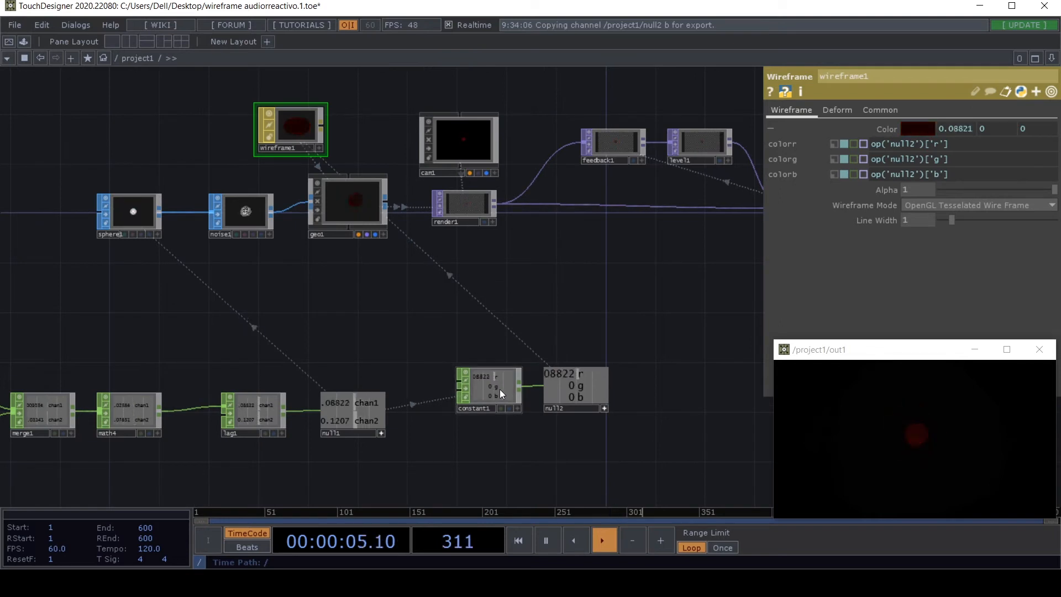
left_click_drag(500, 389, 487, 389)
left_click(605, 408)
left_click_drag(582, 390, 558, 391)
Step: Set the g channel of constant1 to 0.23 for an orange wireframe colour
left_click(496, 382)
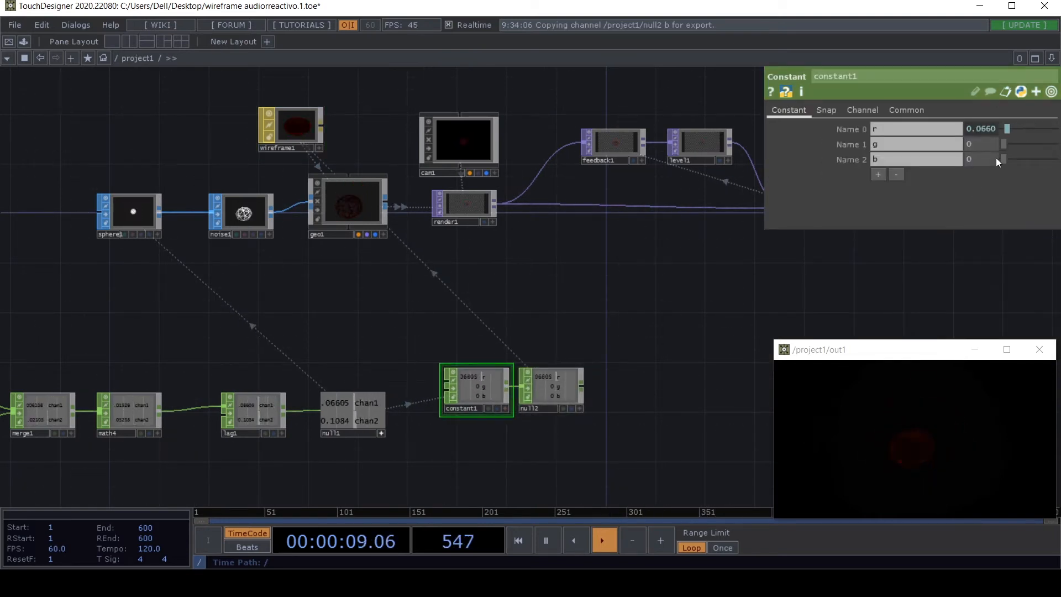
left_click_drag(1004, 146, 986, 163)
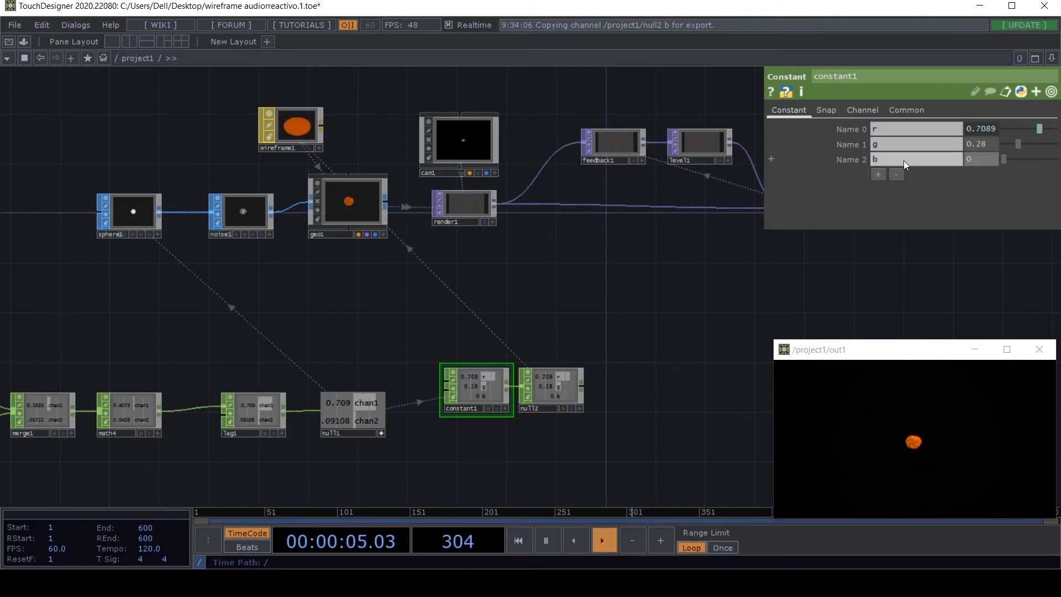
left_click(1019, 143)
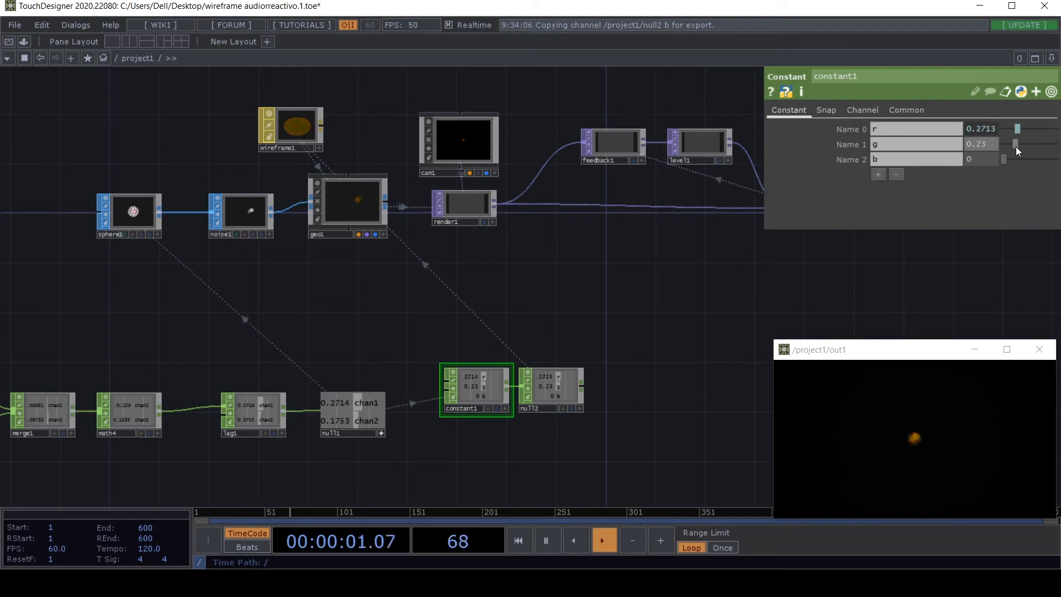
Step: Connect the output of the Low filter to audiodevout1 in place of the audiofilein1 connection
left_click_drag(586, 440, 720, 281)
scroll(654, 367, "down", 3)
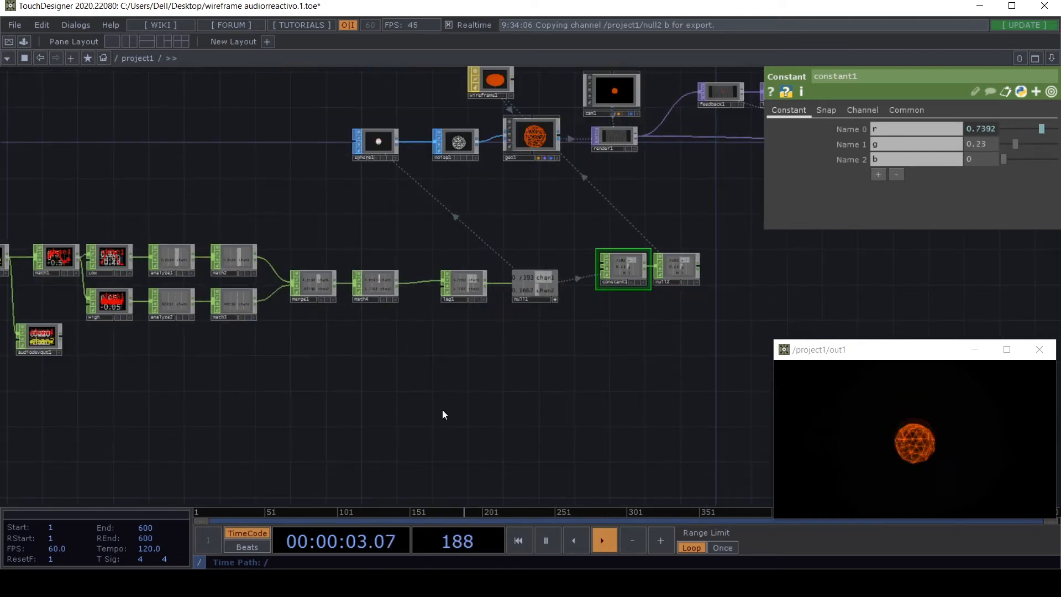
left_click_drag(442, 410, 562, 411)
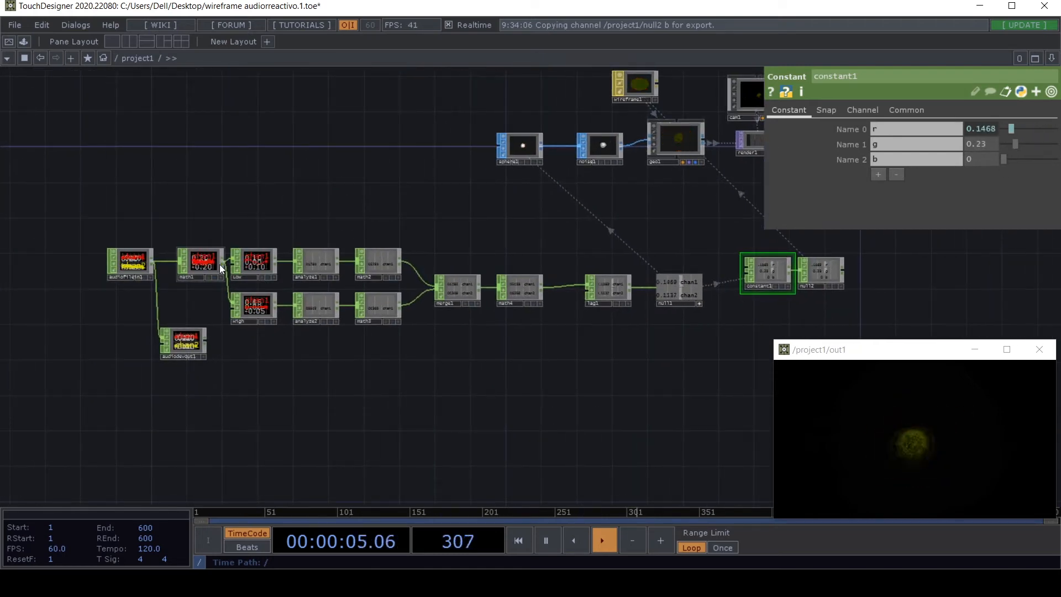
scroll(210, 276, "up", 6)
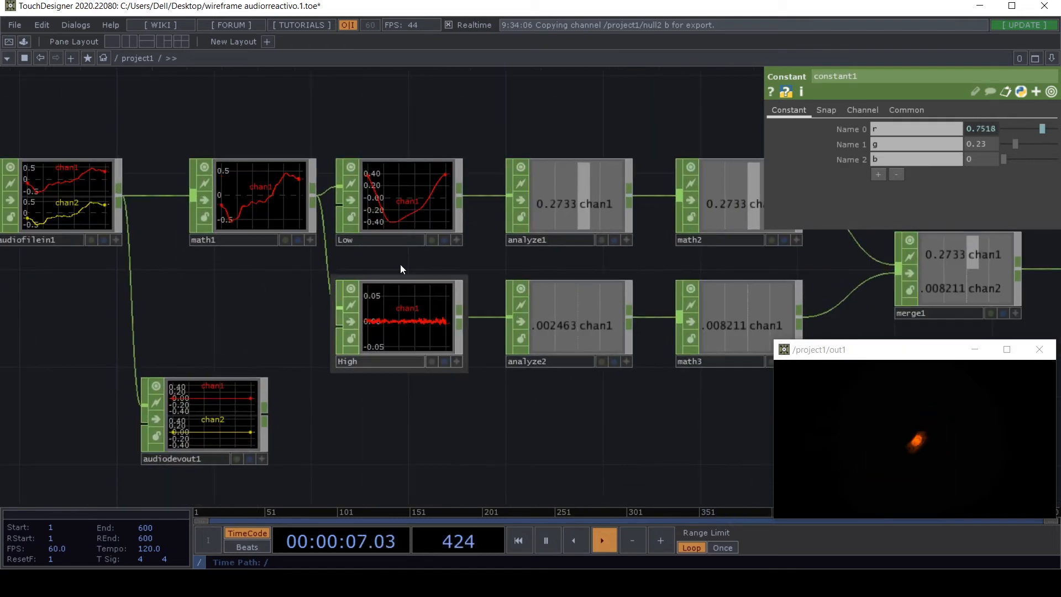
left_click_drag(400, 264, 453, 236)
left_click_drag(512, 173, 213, 353)
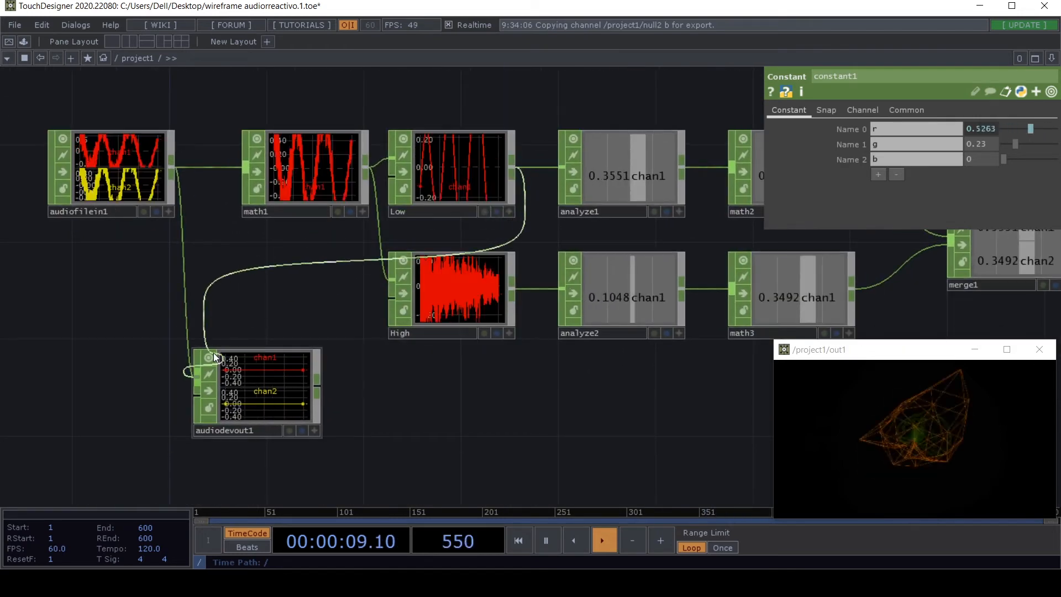
Step: Raise the Volume of audiodevout1 to 0.324 and enlarge the out1 window to check the audio reaction
left_click(294, 383)
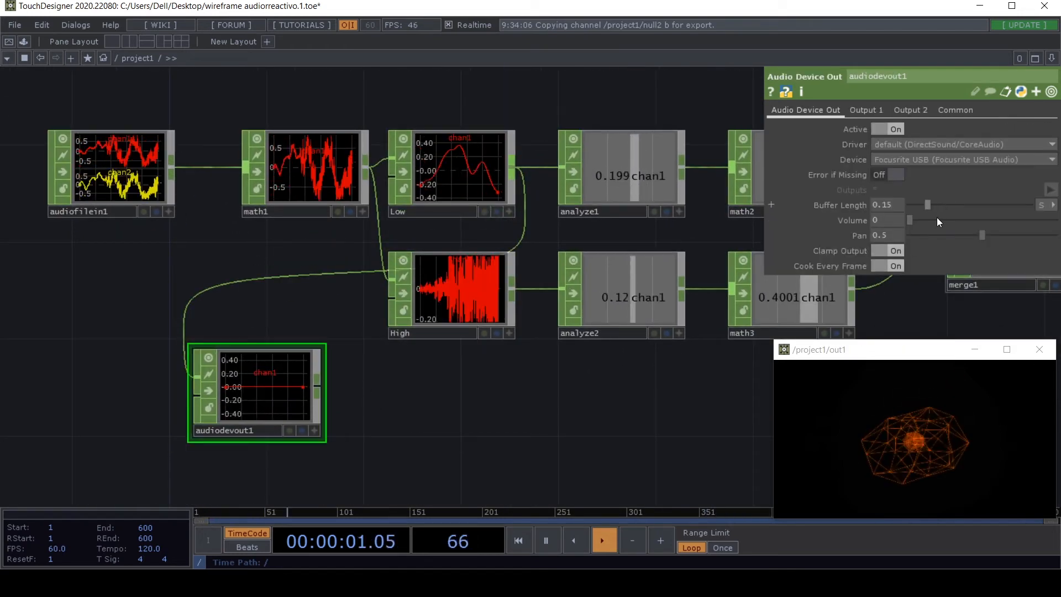
left_click_drag(915, 222, 960, 231)
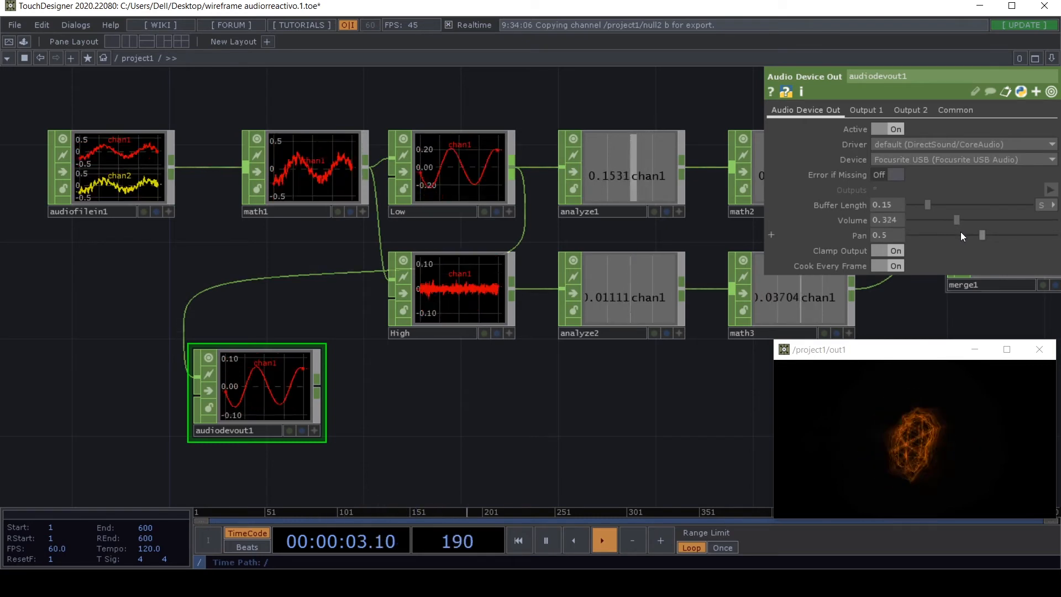
left_click_drag(774, 340, 407, 134)
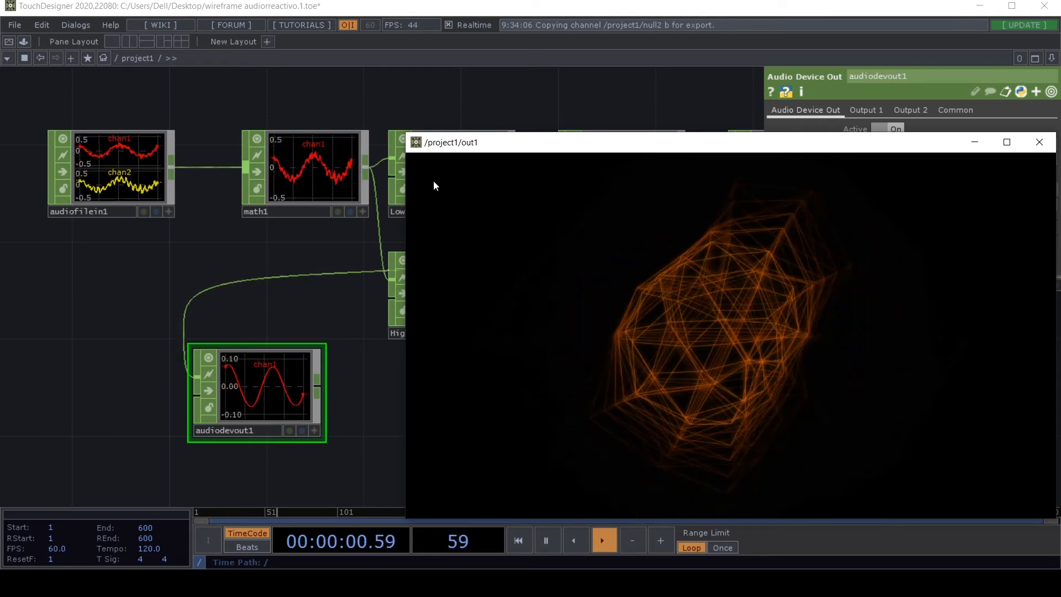
Step: Shrink the out1 window, feed audiodevout1 directly from audiofilein1, and set its Volume to 0
left_click_drag(406, 134, 751, 327)
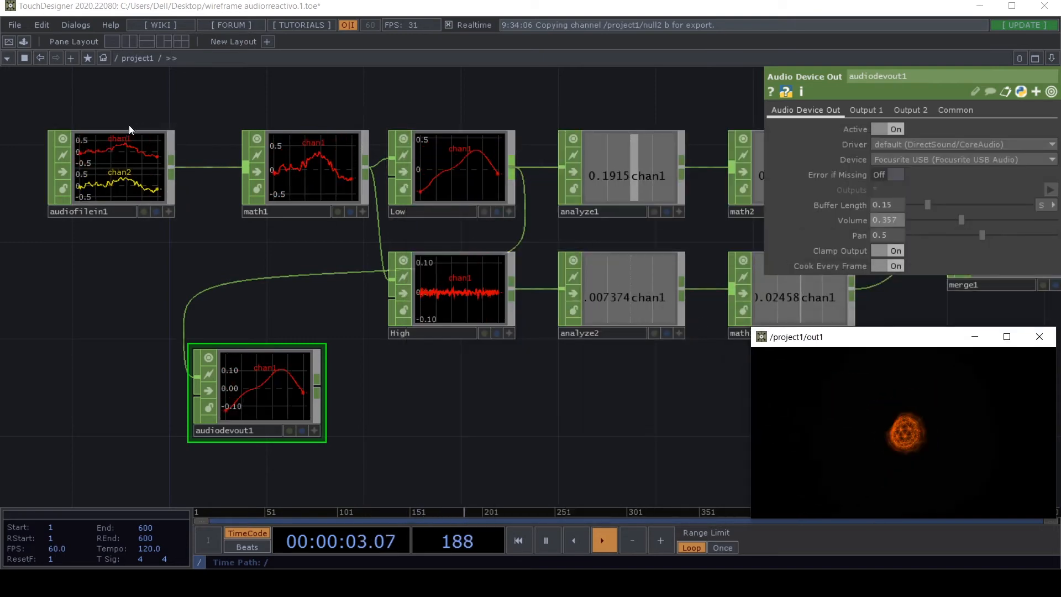
left_click_drag(169, 167, 185, 365)
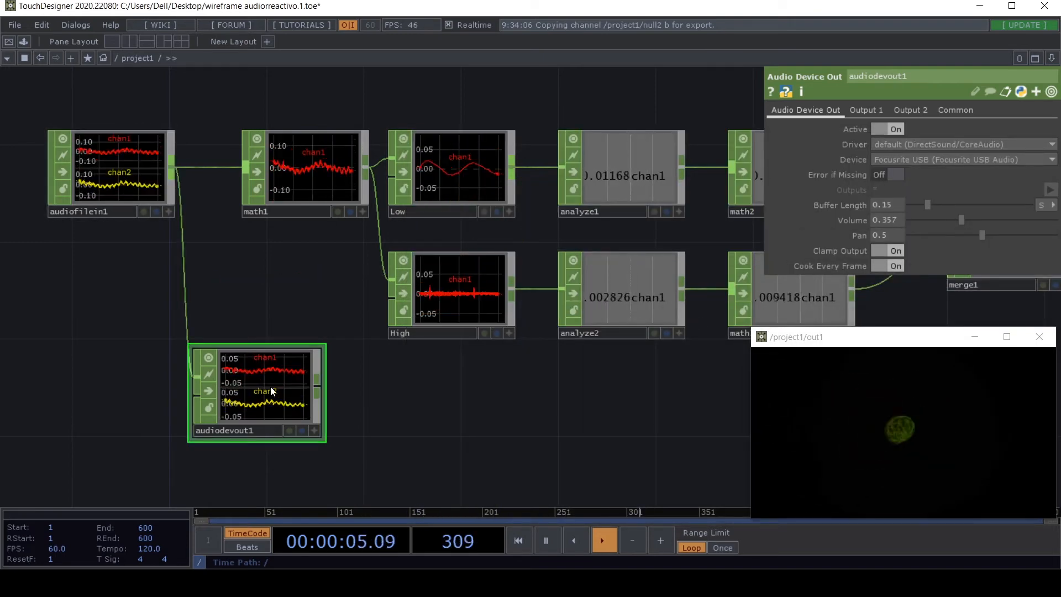
left_click_drag(960, 220, 859, 217)
Step: Move constant1 and null2 into the gap between geo1 and null1
left_click_drag(764, 374, 418, 372)
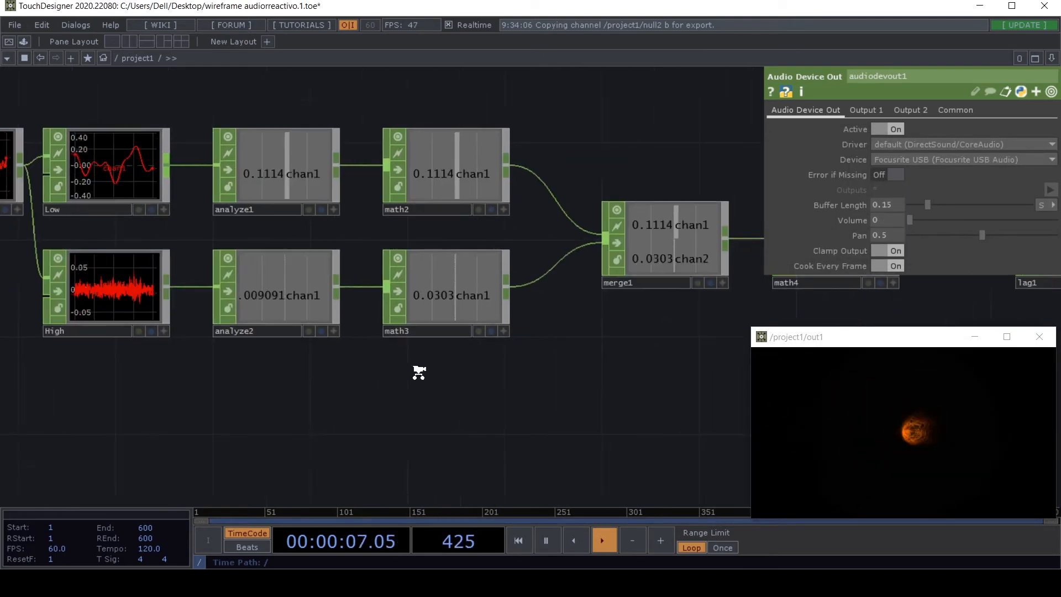
scroll(332, 412, "down", 5)
scroll(552, 359, "up", 4)
left_click(488, 337)
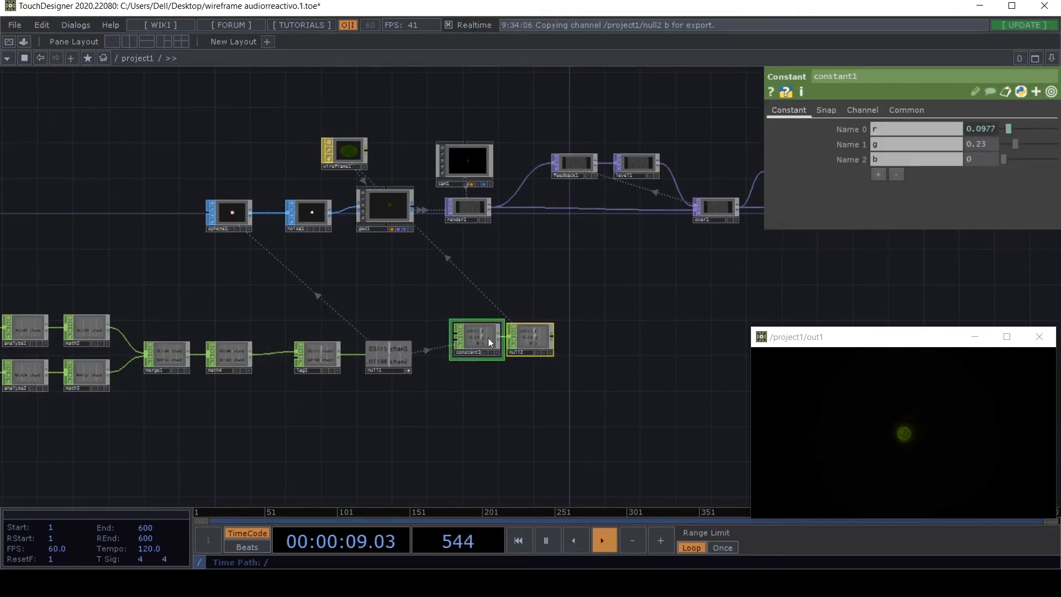
left_click_drag(489, 337, 364, 294)
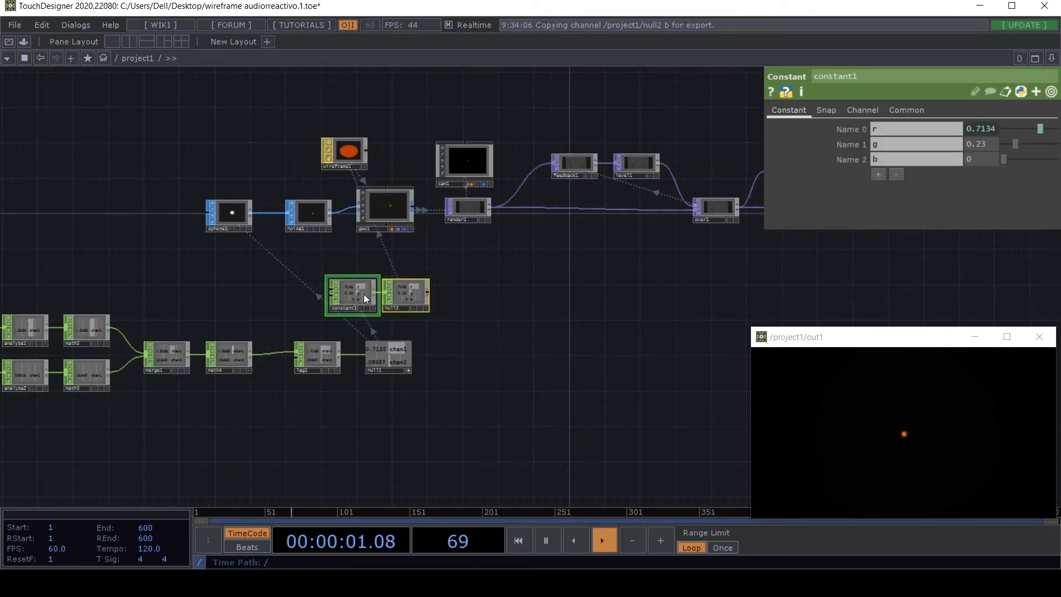
Step: Turn off null1's active viewer and shift lag1 and null1 slightly closer to math4
left_click(408, 373)
right_click_drag(409, 383, 320, 363)
left_click_drag(392, 364, 250, 506)
left_click_drag(542, 391, 318, 358)
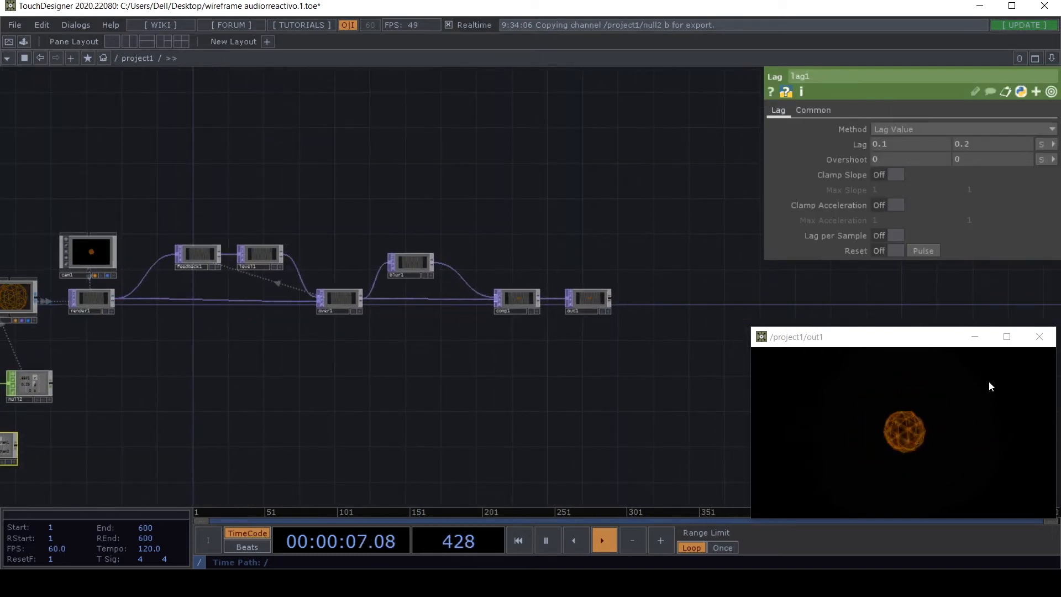
Step: Add a Movie File In TOP in the empty area above the feedback and blur nodes
left_click_drag(505, 305, 542, 394)
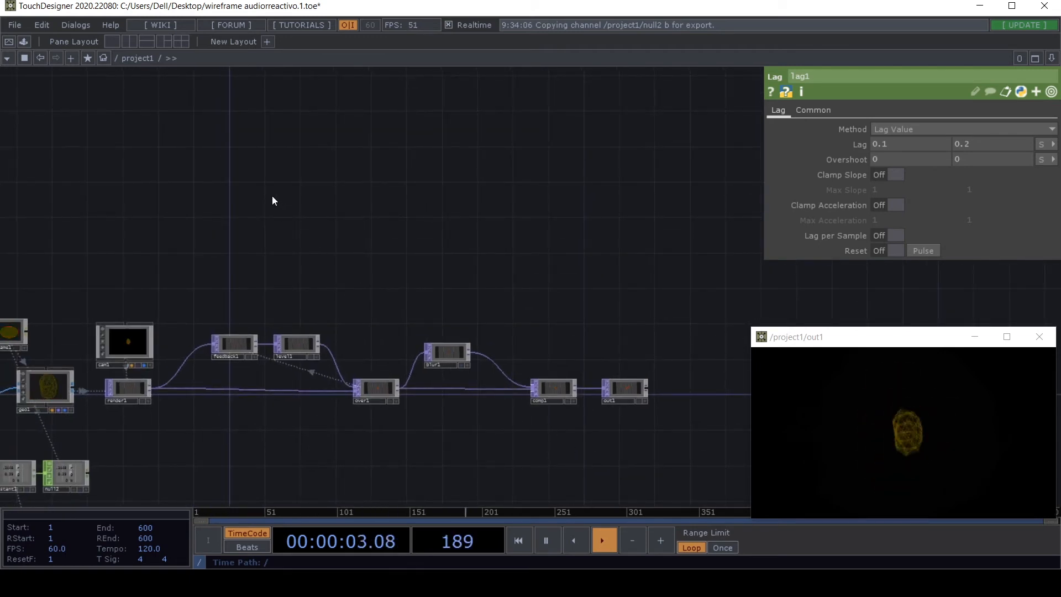
key("Tab")
type("mov")
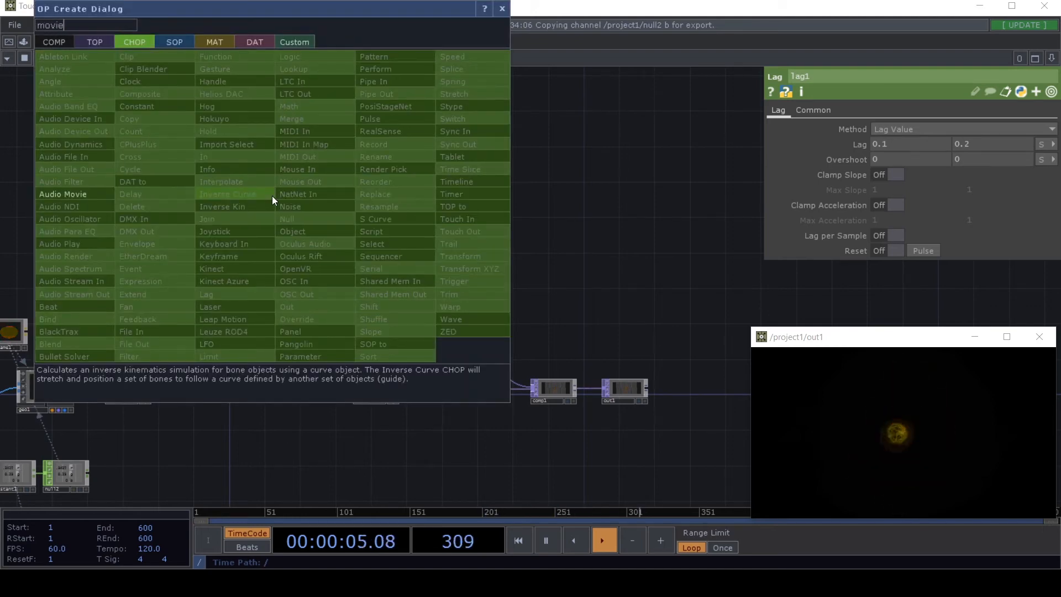
left_click(87, 38)
left_click(220, 80)
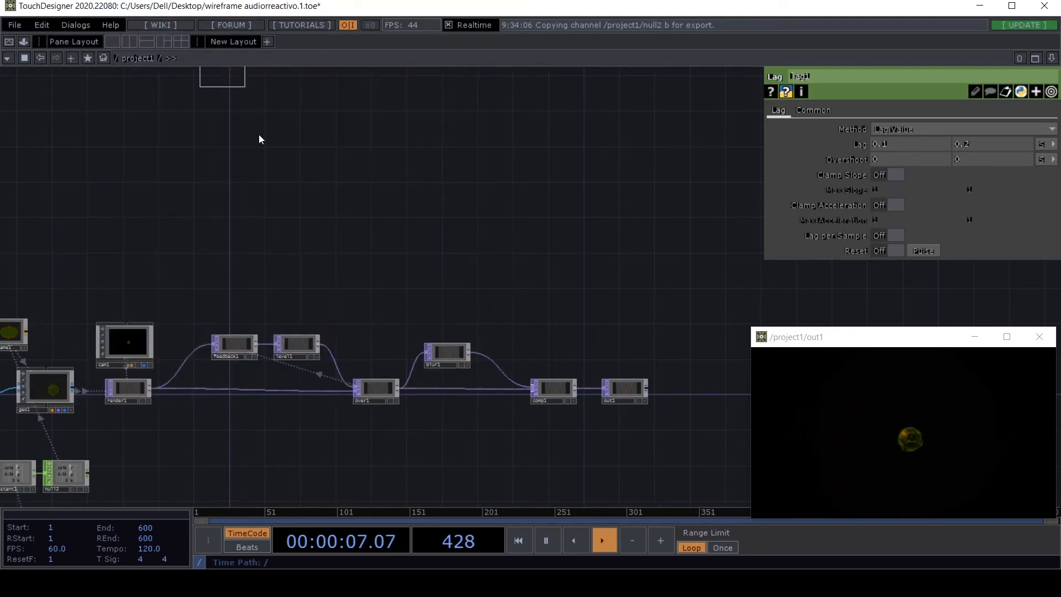
left_click(303, 175)
Step: Duplicate the Movie File In node and move moviefilein1 clear of the copy
key("ctrl+c")
key("ctrl+v")
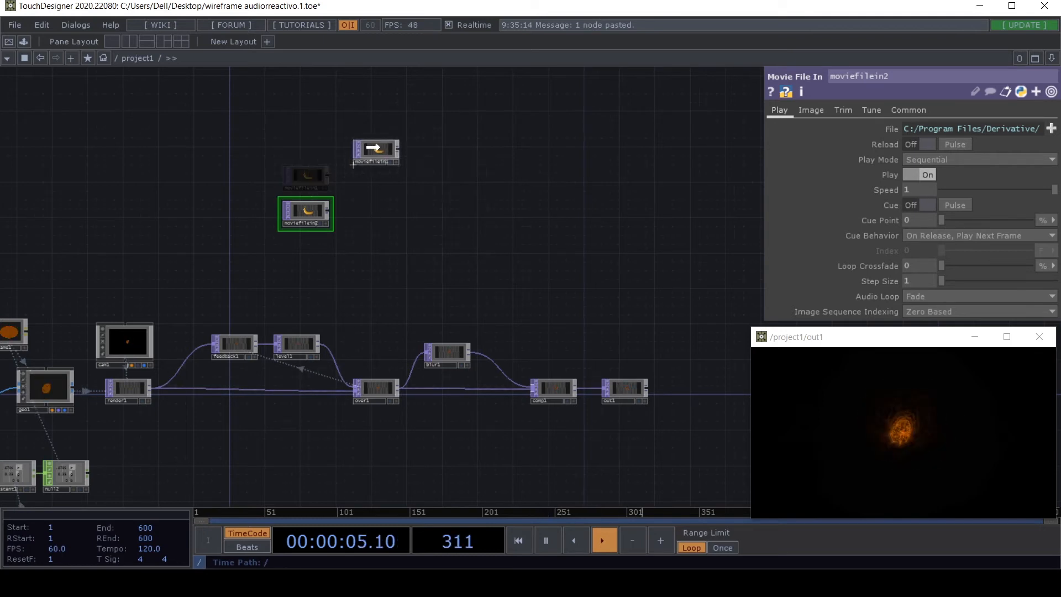
left_click(387, 147)
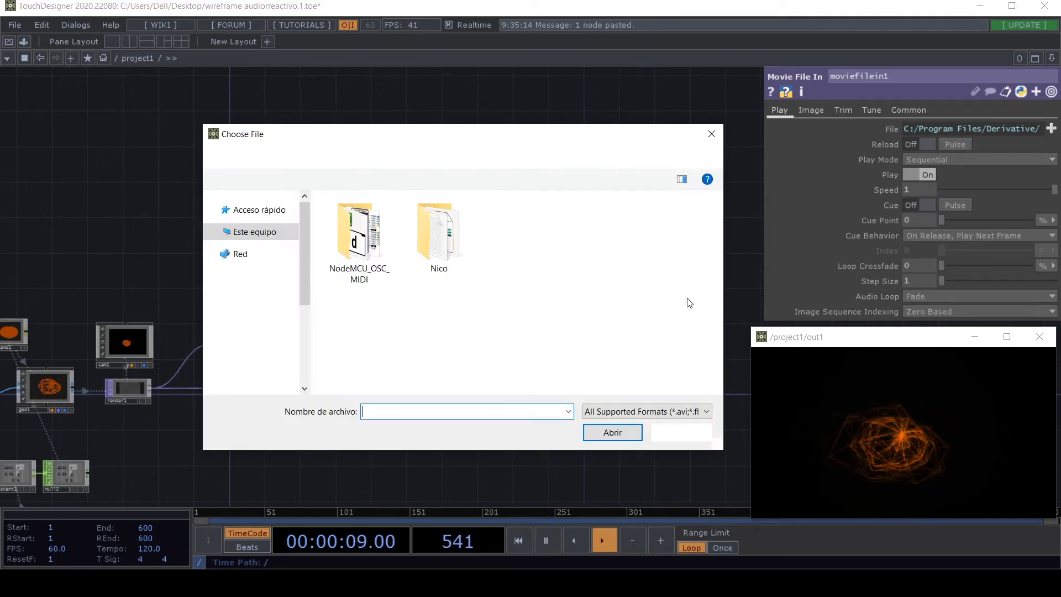
Step: Load rectorado.jpg from the Mapping/Taller VM UNA/Seminario UNA/Clase 3 folder into moviefilein1
left_click(265, 371)
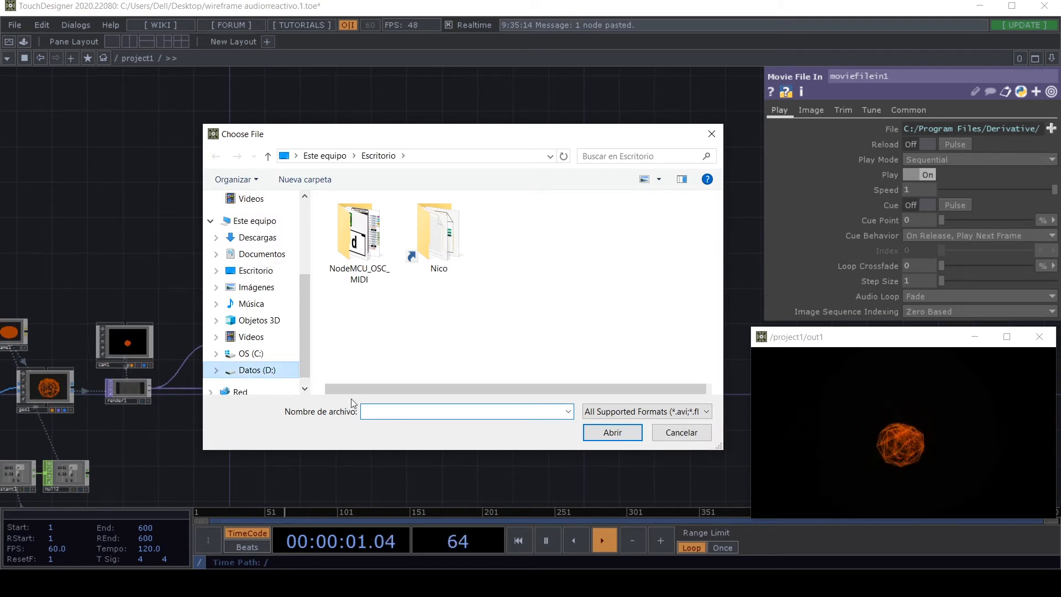
left_click(363, 256)
double_click(363, 256)
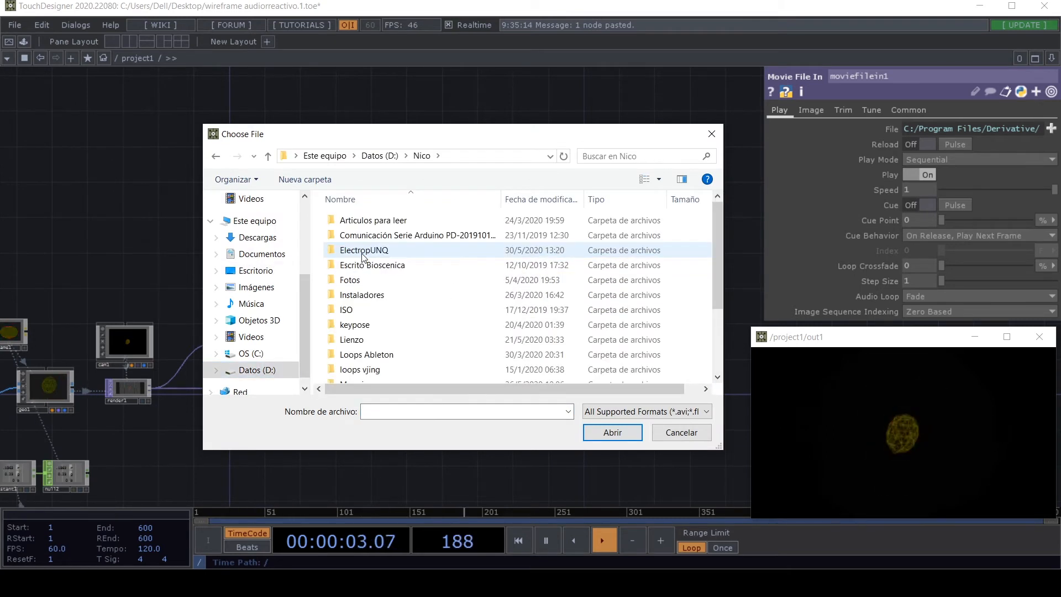
scroll(363, 288, "down", 3)
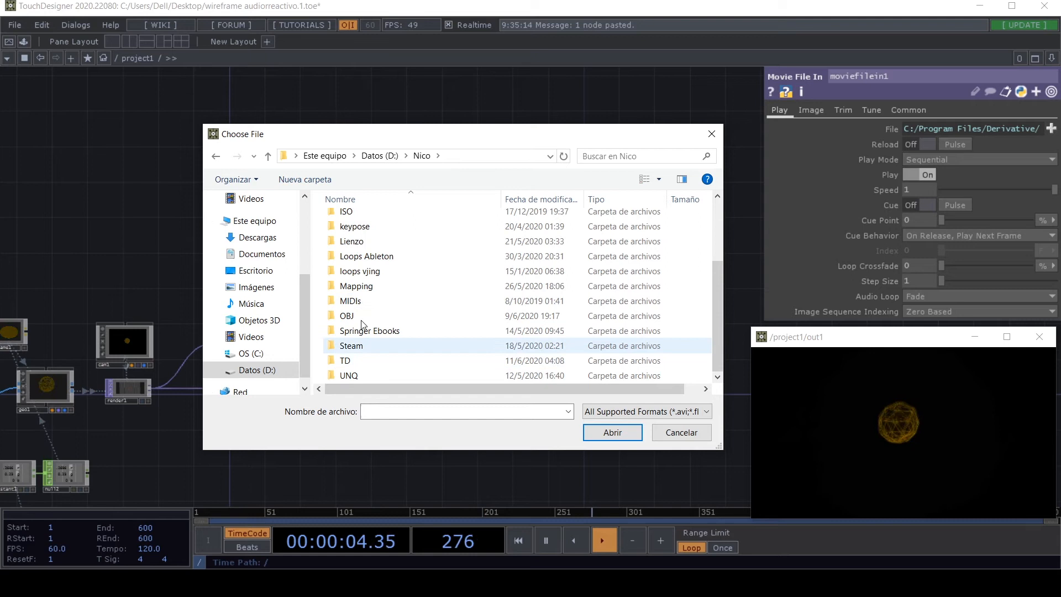
double_click(365, 286)
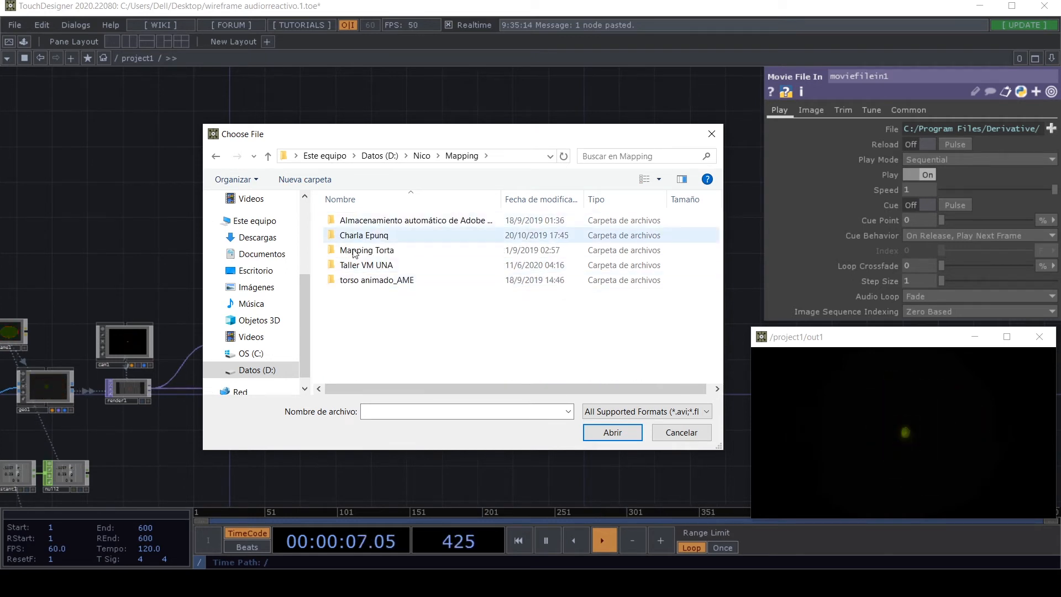
double_click(362, 265)
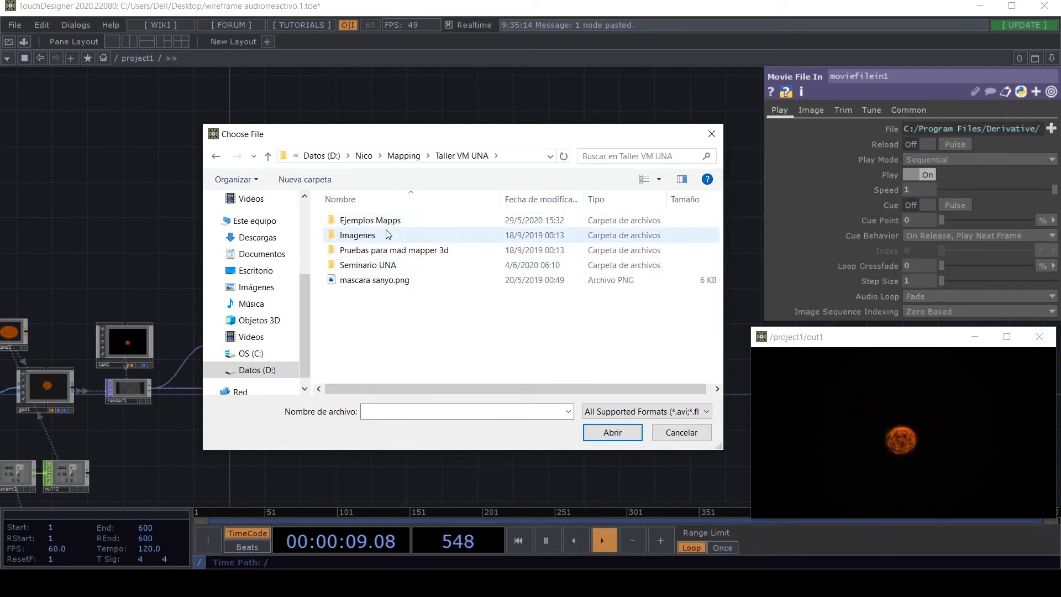
double_click(387, 265)
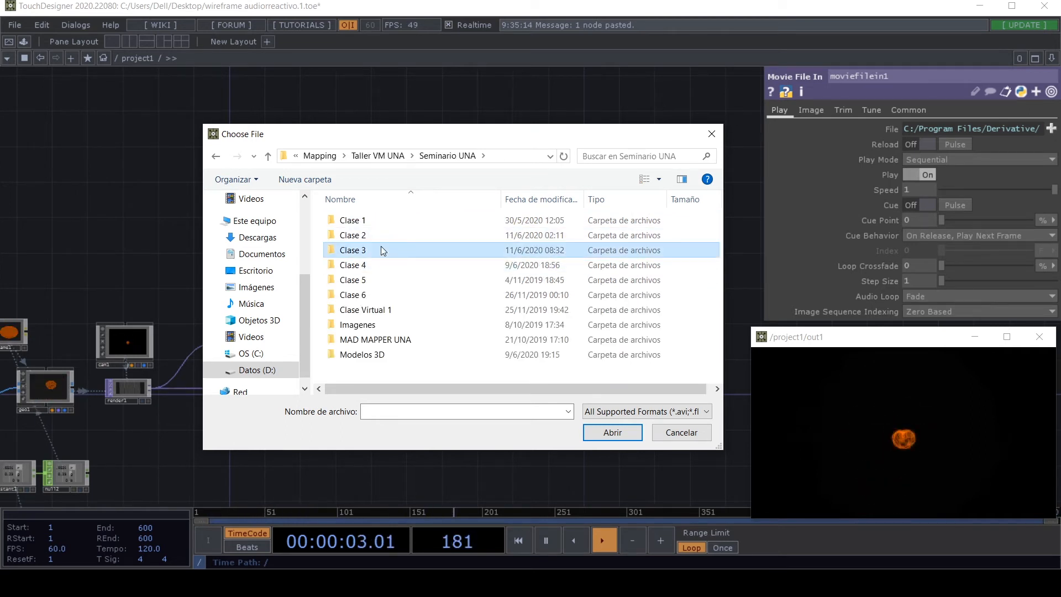
double_click(380, 249)
left_click(382, 265)
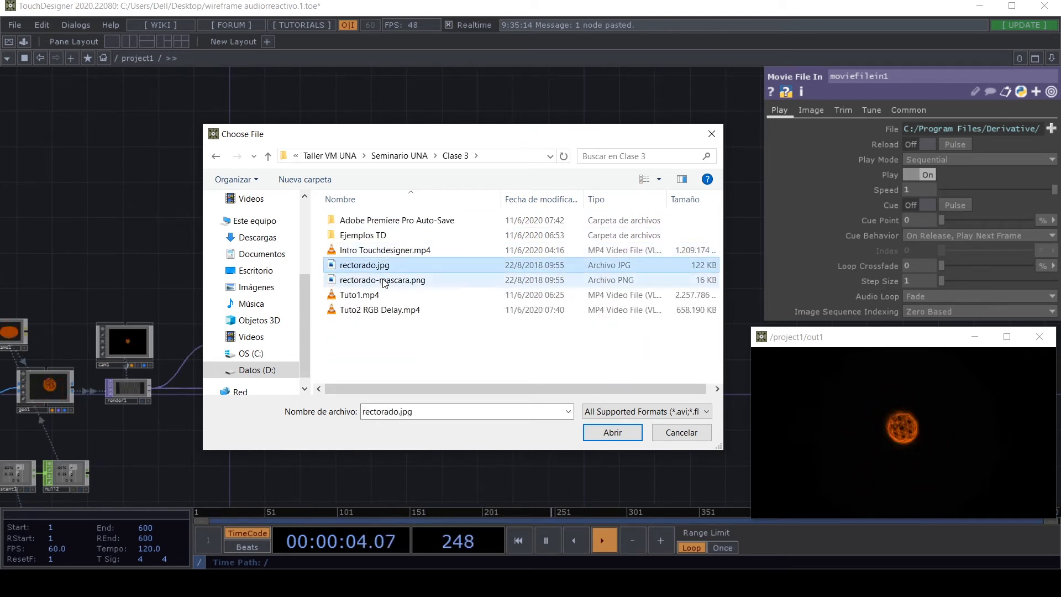
left_click(603, 432)
Step: Delete moviefilein2 and replace it with a fresh copy of moviefilein1
left_click_drag(300, 193, 300, 194)
key("Delete")
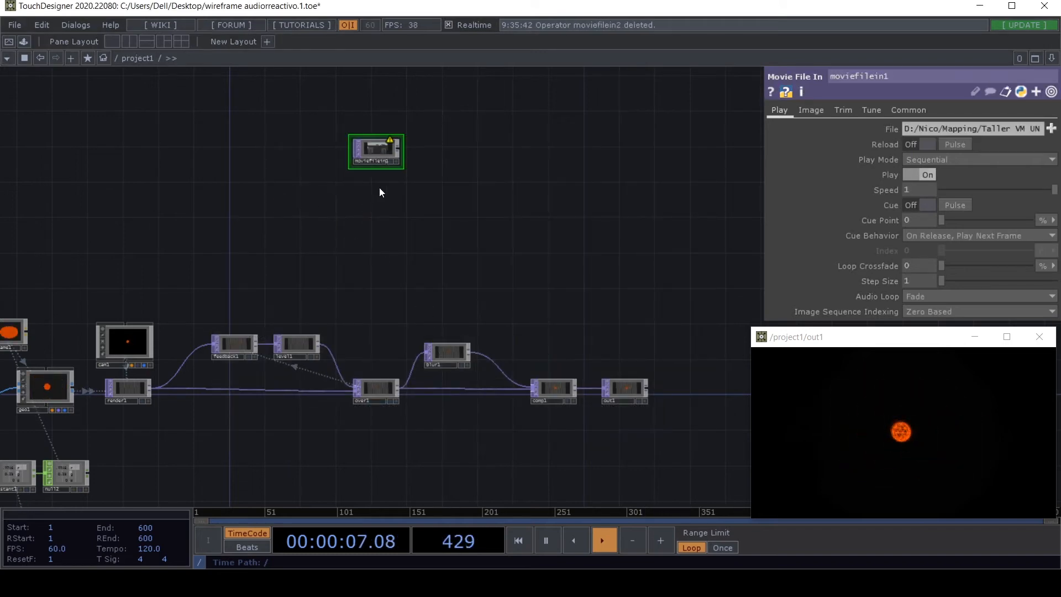
left_click(373, 141)
key("ctrl+c")
key("ctrl+v")
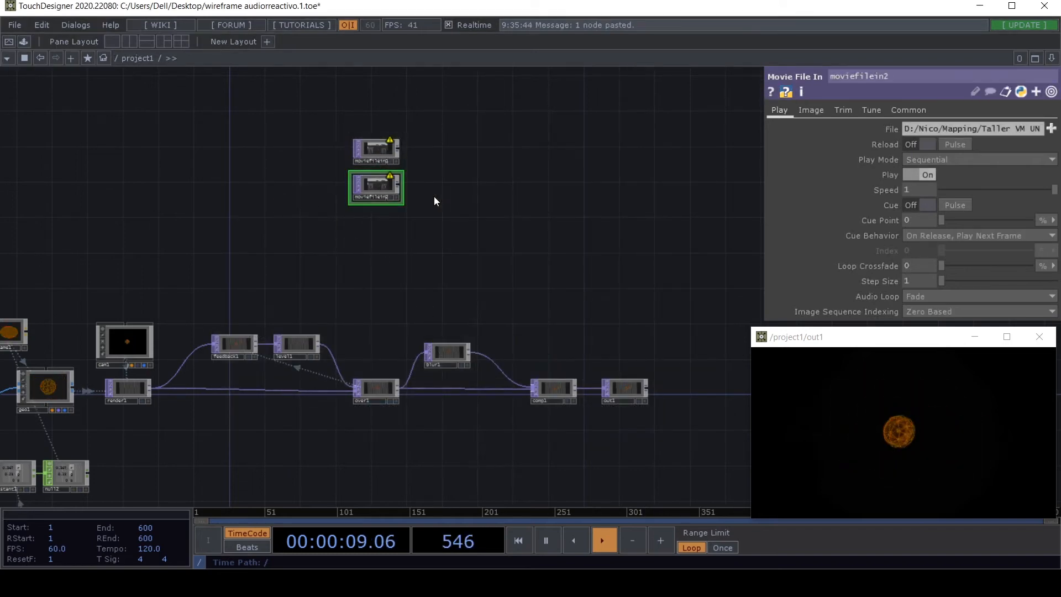
Step: Load rectorado-mascara.png into moviefilein2 and stack both Movie File In nodes above the feedback chain
left_click(1052, 129)
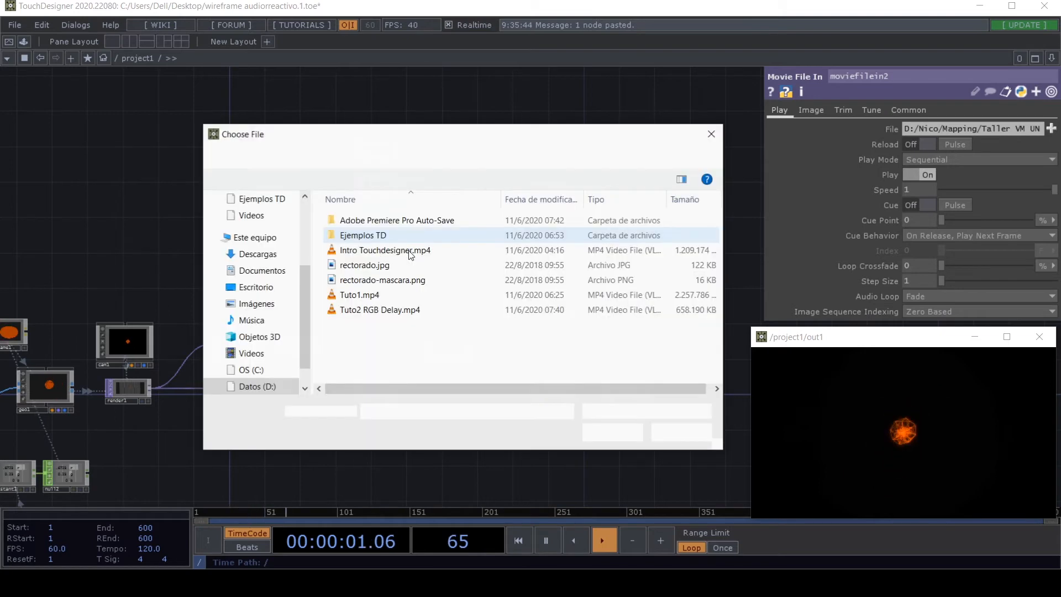
left_click(377, 281)
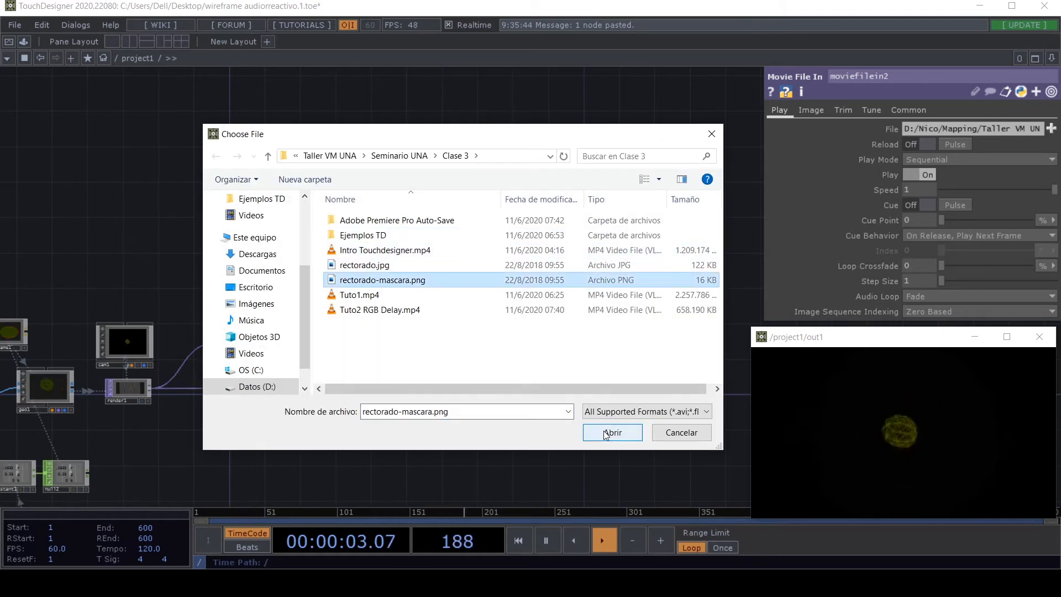
left_click(607, 434)
left_click_drag(385, 188, 297, 249)
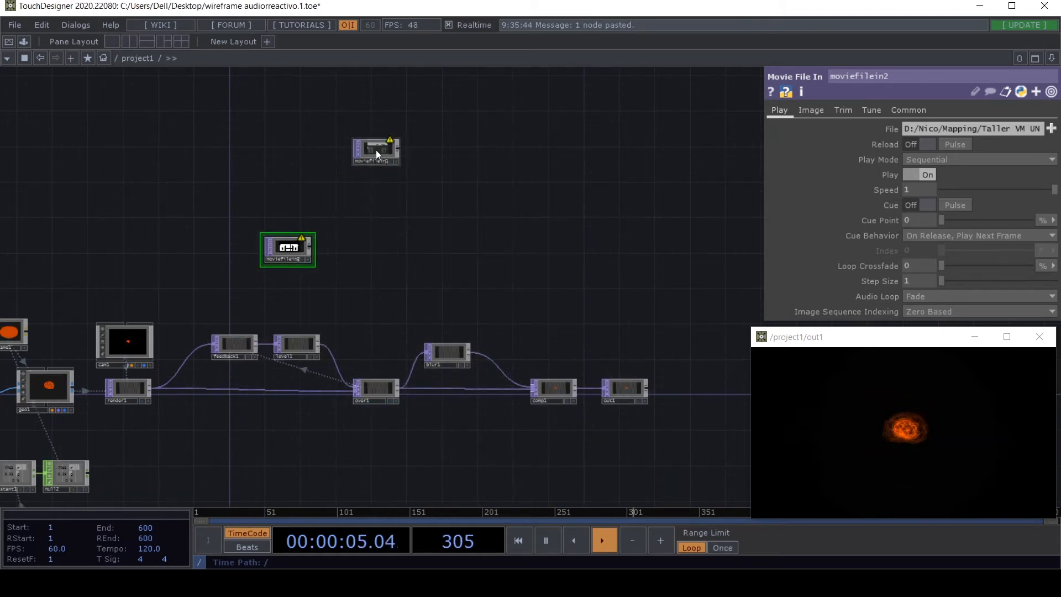
left_click_drag(376, 151, 287, 204)
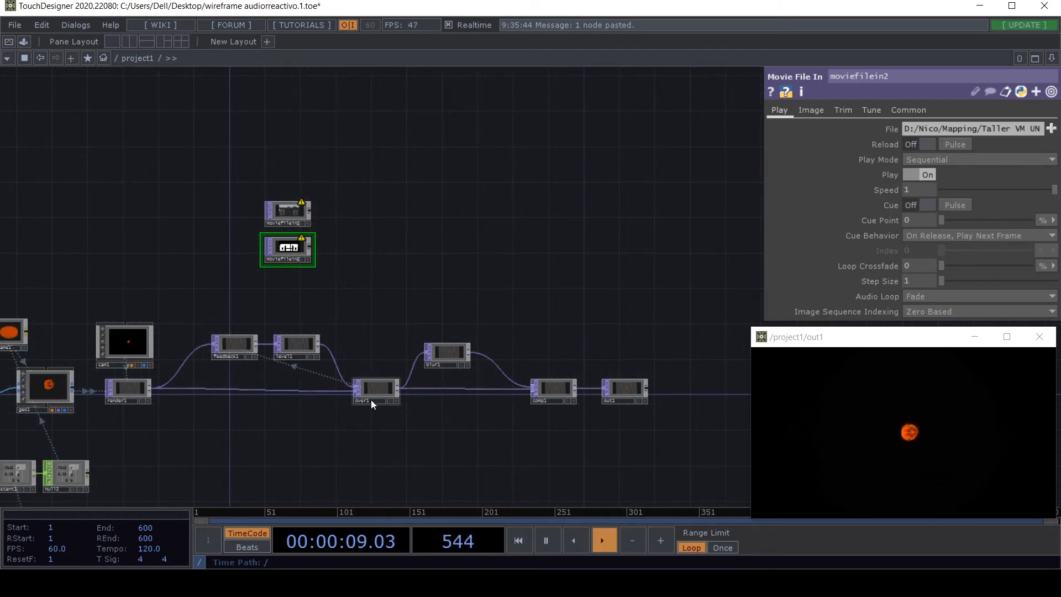
Step: Set the Output Resolution of moviefilein1 and moviefilein2 together to Limit Resolution at 1280 x 720
scroll(294, 227, "up", 3)
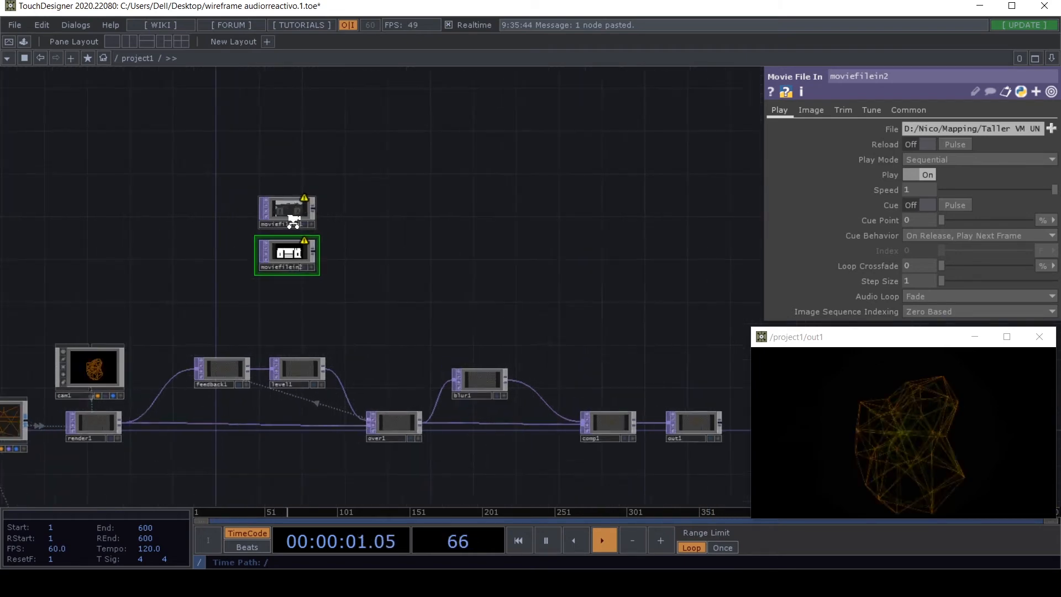
scroll(301, 210, "up", 2)
left_click_drag(372, 218, 317, 144)
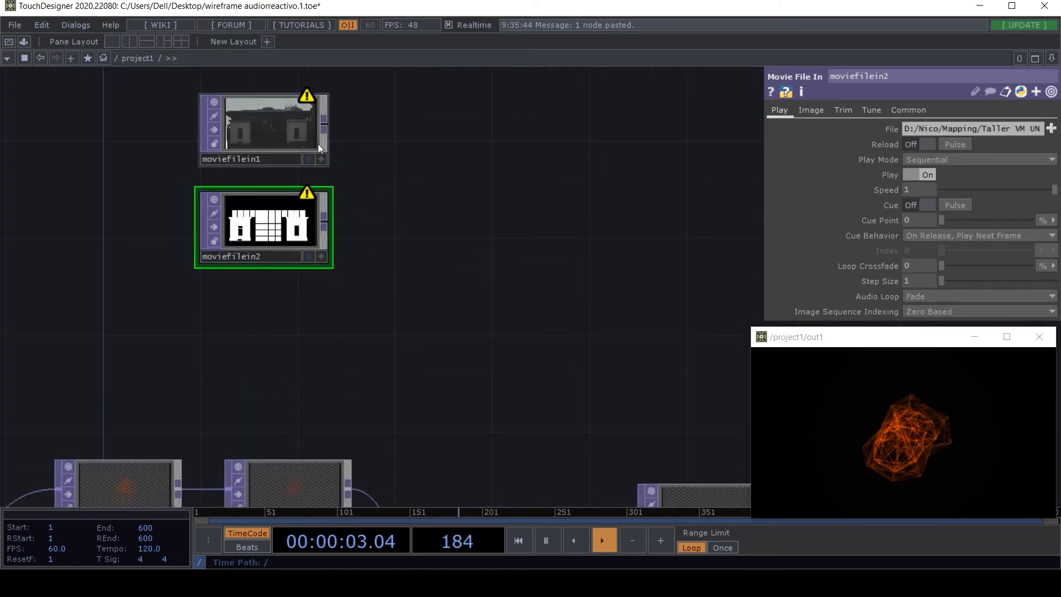
scroll(338, 162, "down", 3)
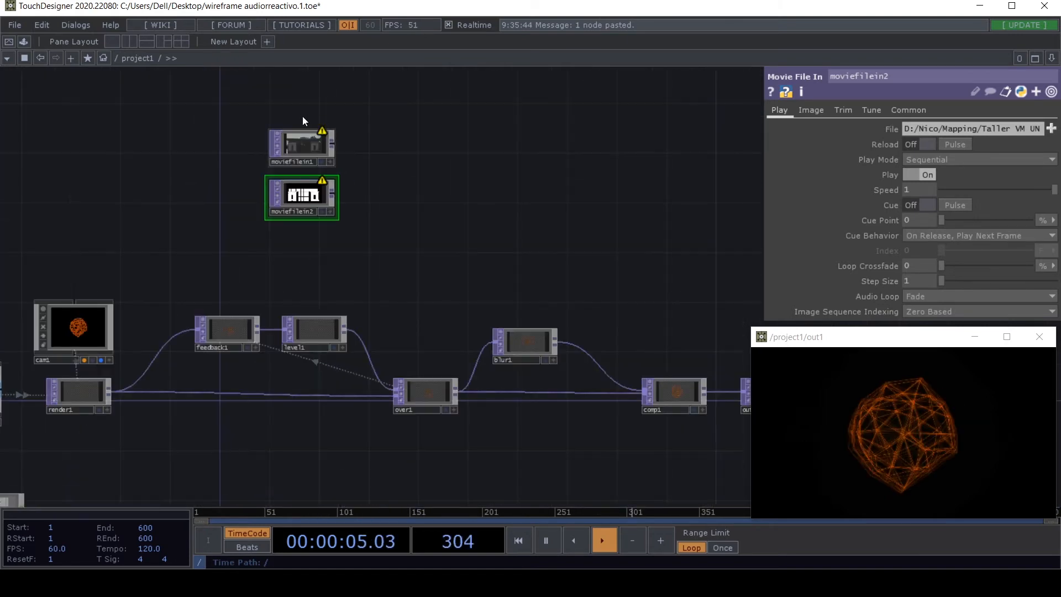
right_click_drag(303, 121, 330, 187)
left_click(913, 114)
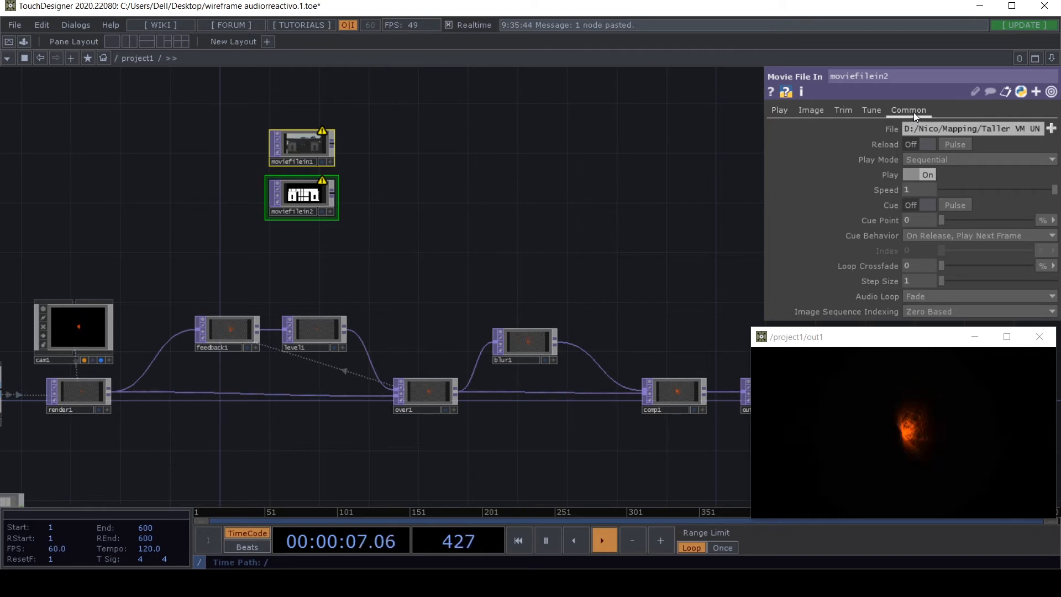
left_click(1027, 130)
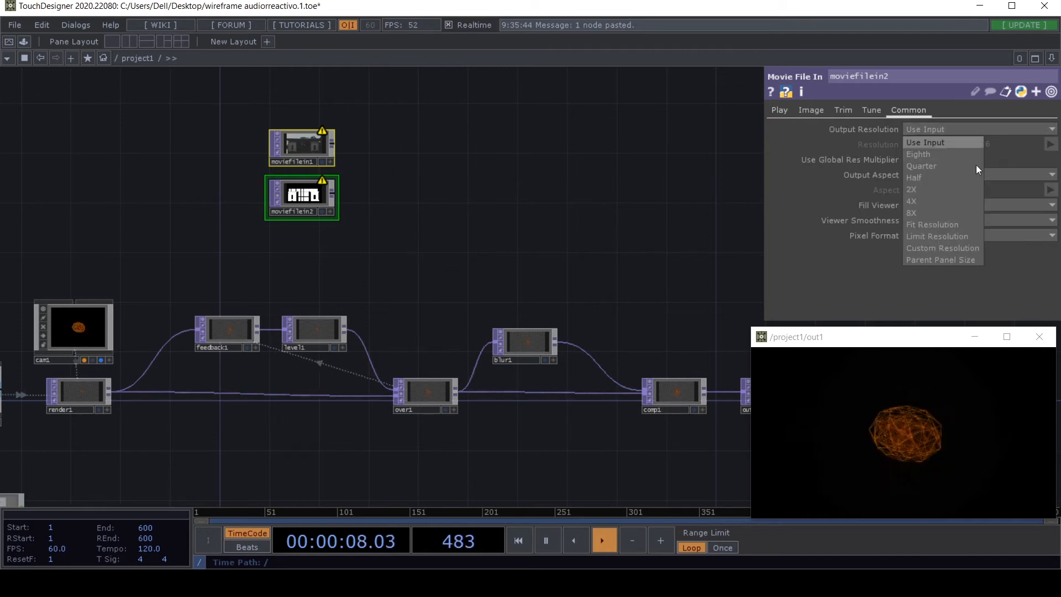
left_click(952, 235)
left_click(1050, 143)
left_click(1010, 205)
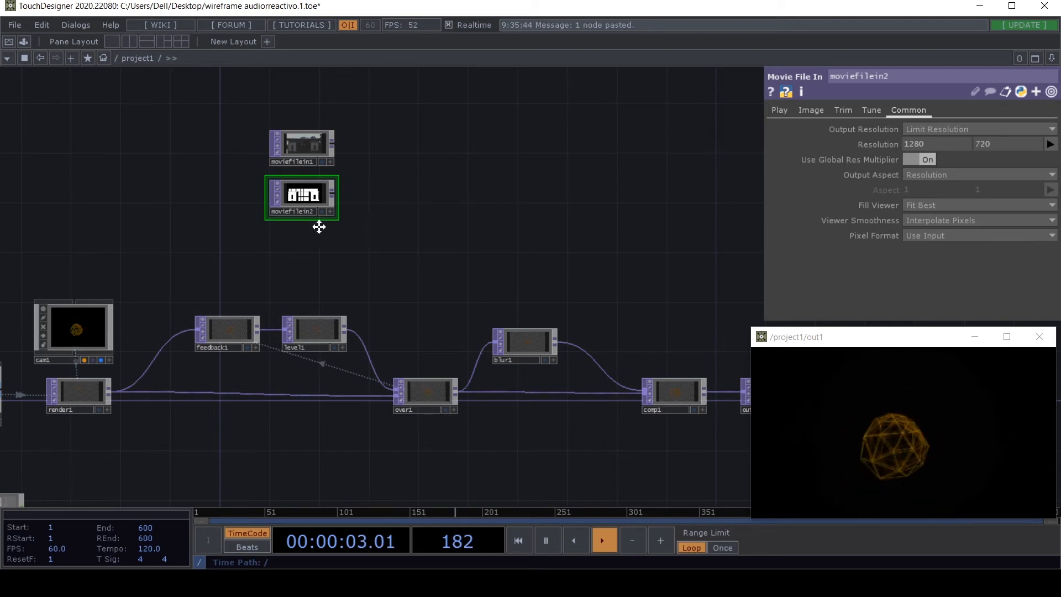
Step: Move out1 farther from comp1 to make room for more nodes between them
left_click_drag(319, 226, 244, 220)
left_click_drag(330, 268, 242, 266)
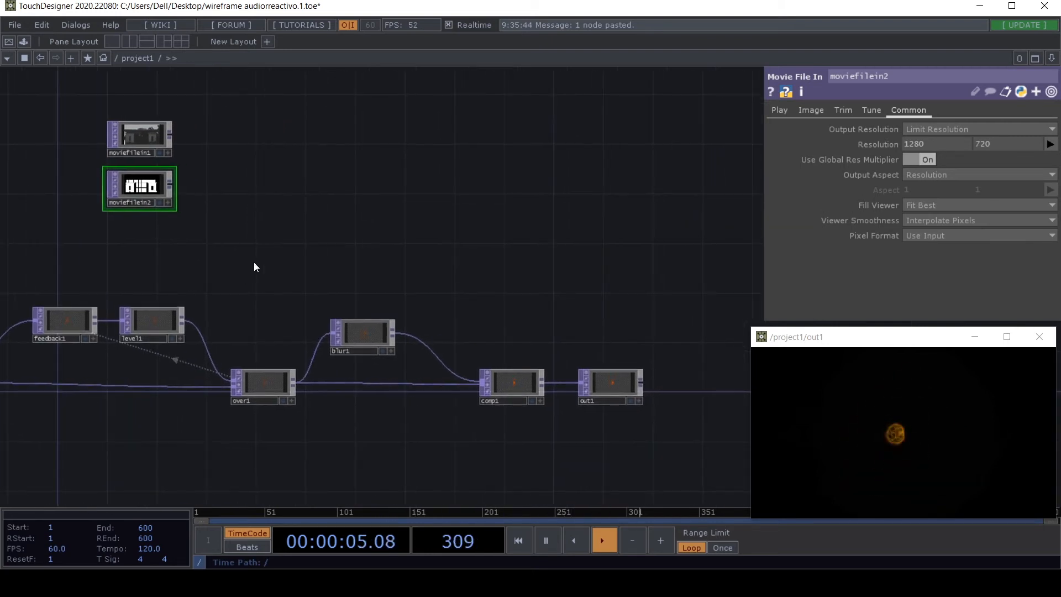
left_click_drag(307, 266, 148, 264)
left_click_drag(465, 379, 647, 374)
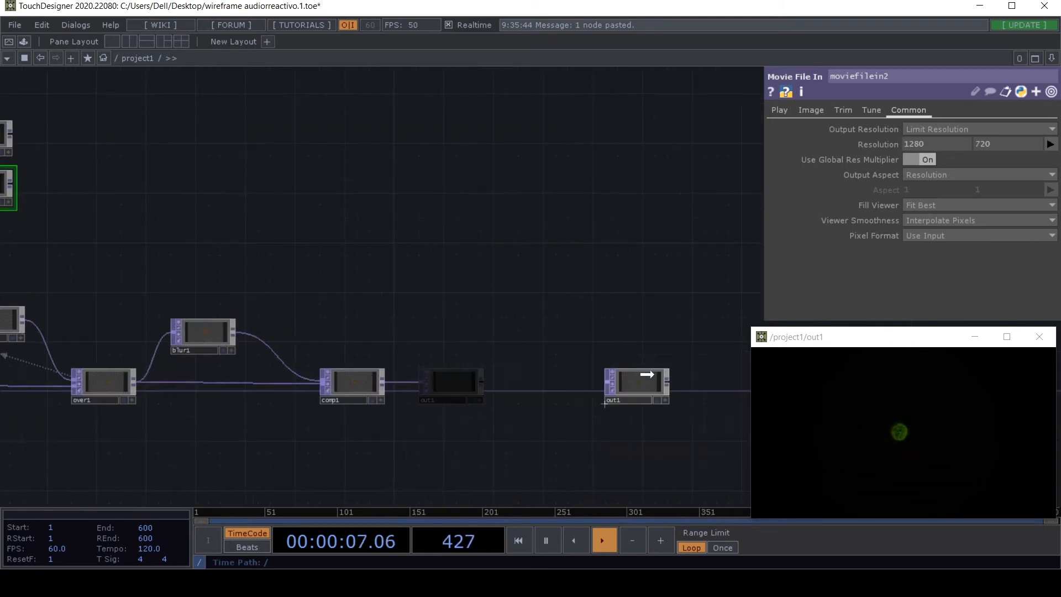
key("Tab")
type("com")
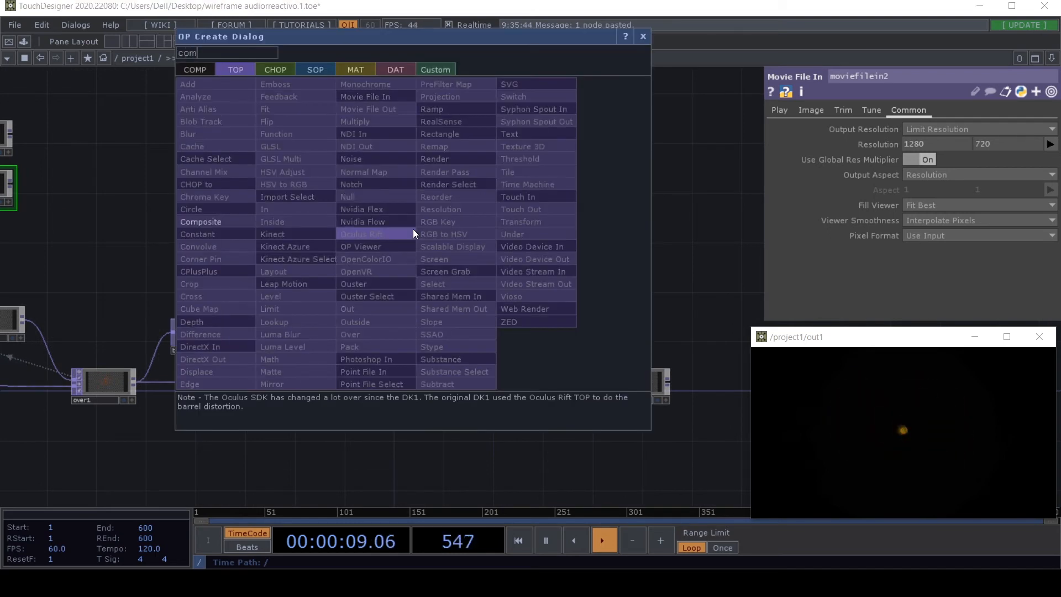
left_click(201, 222)
left_click(396, 247)
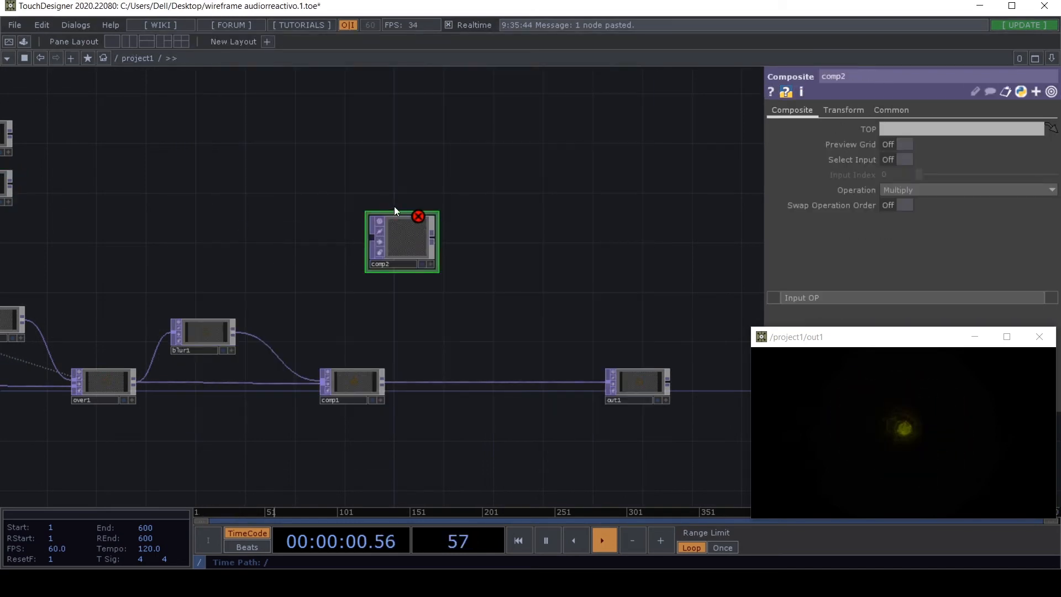
key("Delete")
Step: Add a Multiply TOP between comp1 and out1 and connect comp1 to its second input
key("Tab")
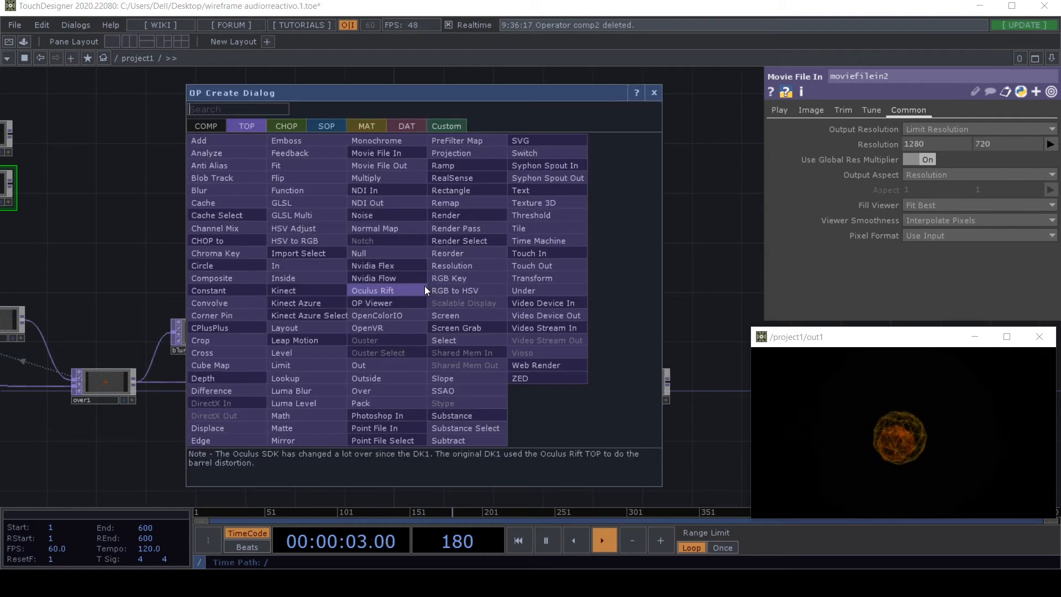
type("multi")
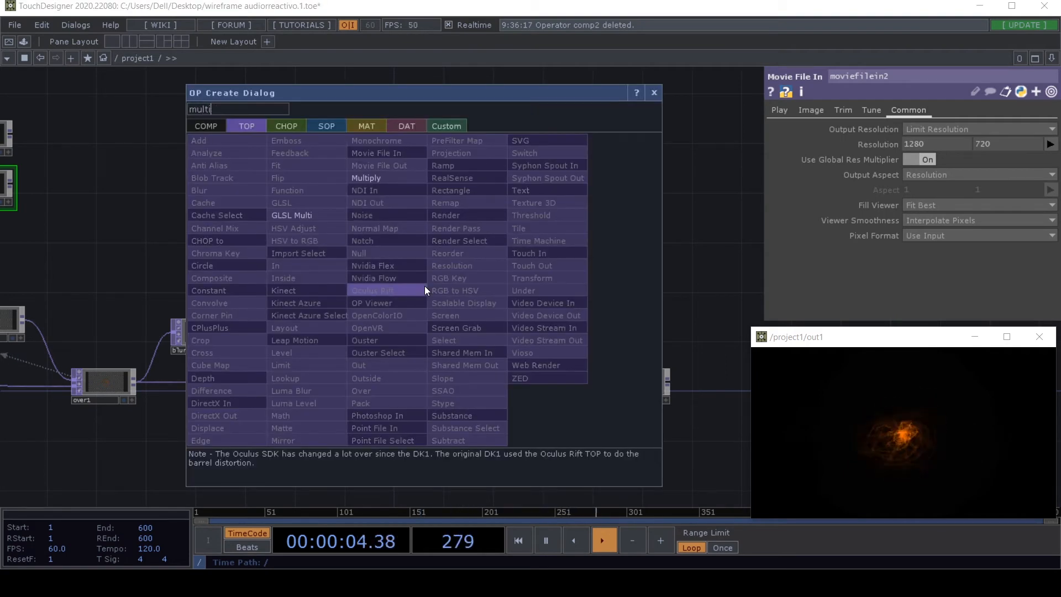
left_click(389, 178)
left_click(464, 269)
left_click_drag(384, 379, 433, 268)
Step: Tighten the node layout by moving feedback1, level1, over1, blur1 and comp1 closer together along the chain
left_click_drag(157, 457, 374, 457)
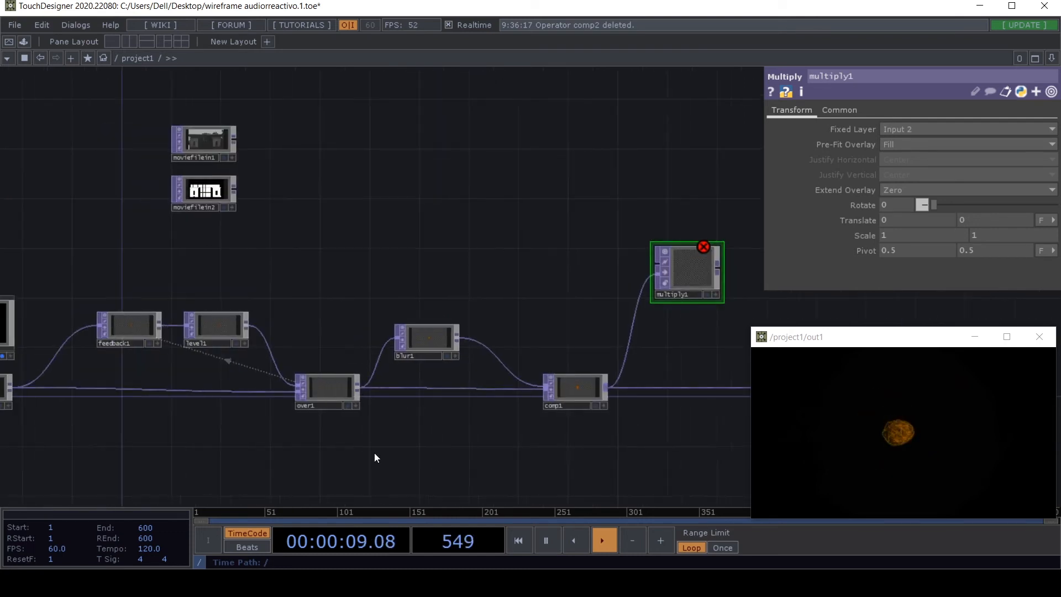
right_click_drag(349, 455, 157, 326)
left_click_drag(157, 326, 94, 326)
left_click(271, 445)
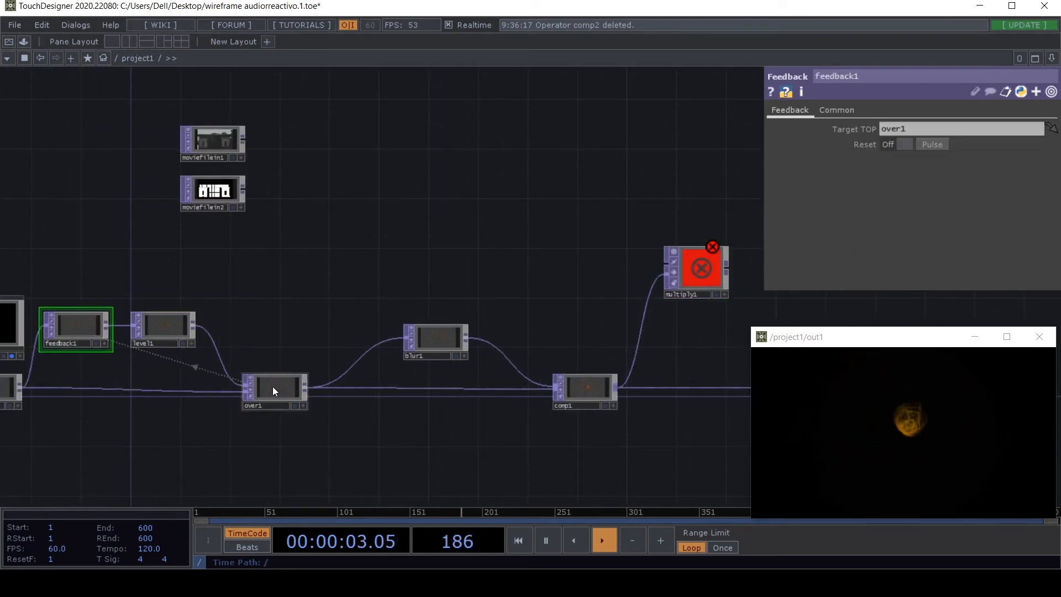
left_click_drag(449, 343, 323, 334)
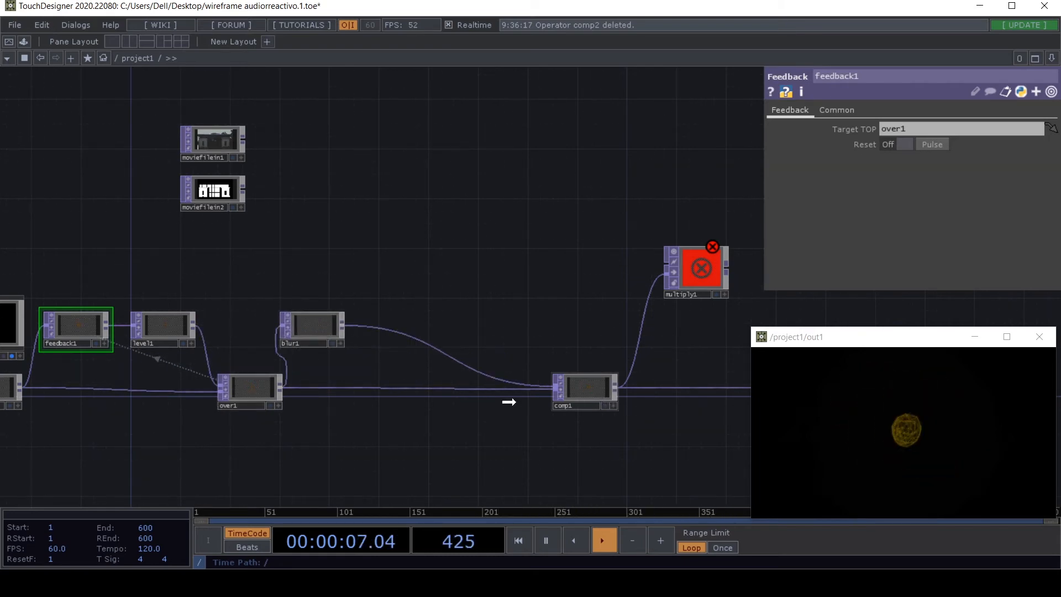
left_click_drag(586, 399, 411, 399)
left_click_drag(315, 326, 336, 324)
Step: Move moviefilein2 next to multiply1, connect it to the first input, and route multiply1 into out1
left_click_drag(221, 191, 580, 225)
left_click_drag(471, 178, 178, 184)
scroll(365, 265, "up", 2)
left_click_drag(283, 228, 378, 276)
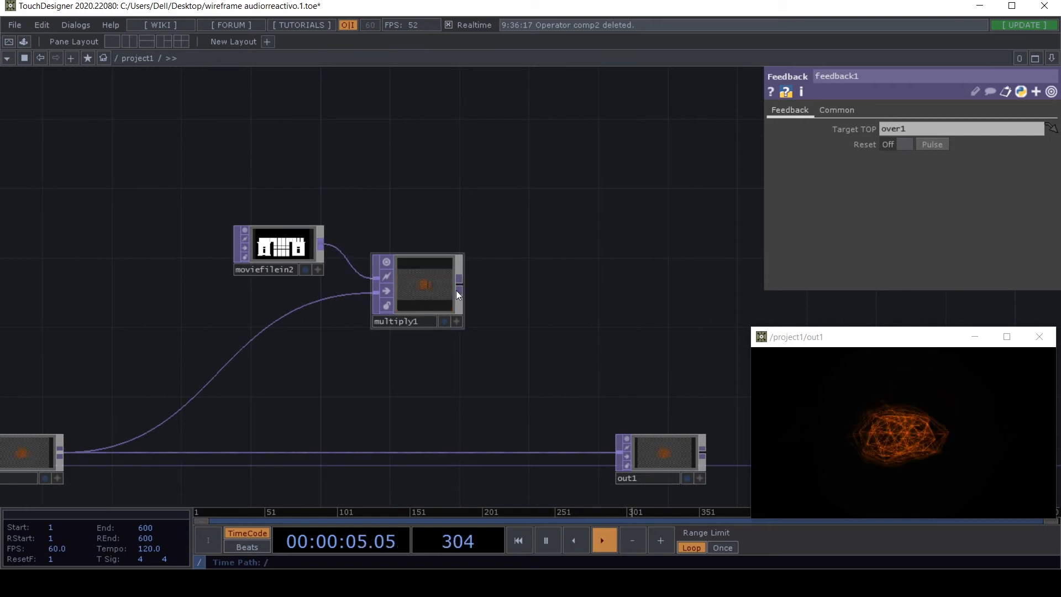
left_click_drag(462, 287, 615, 457)
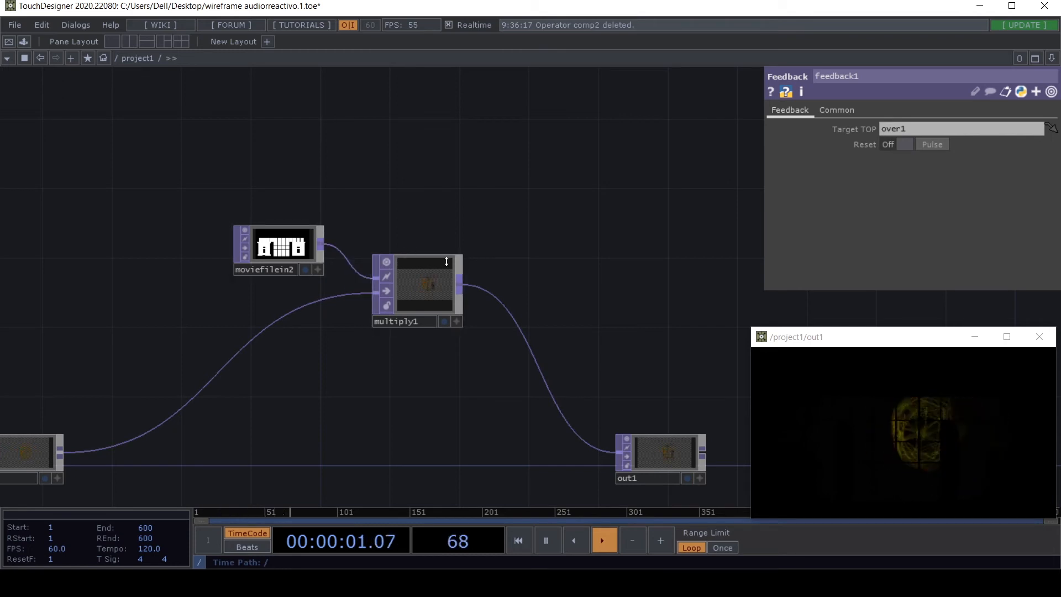
Step: Reduce the height of the multiply1 node and move it and moviefilein2 down closer to the chain
left_click_drag(447, 262, 470, 278)
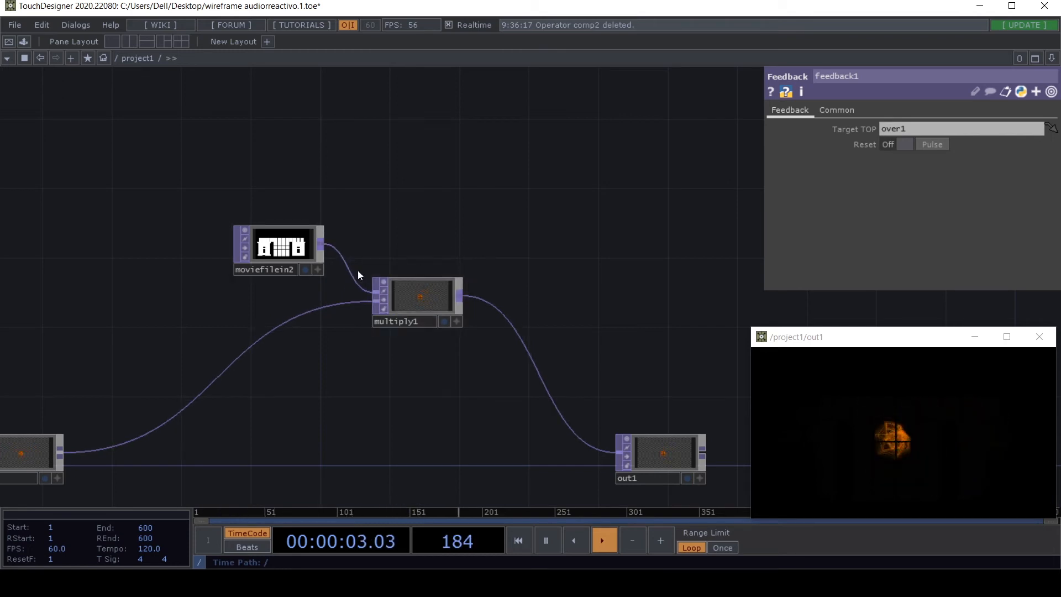
left_click_drag(299, 255, 227, 288)
left_click_drag(402, 289, 366, 375)
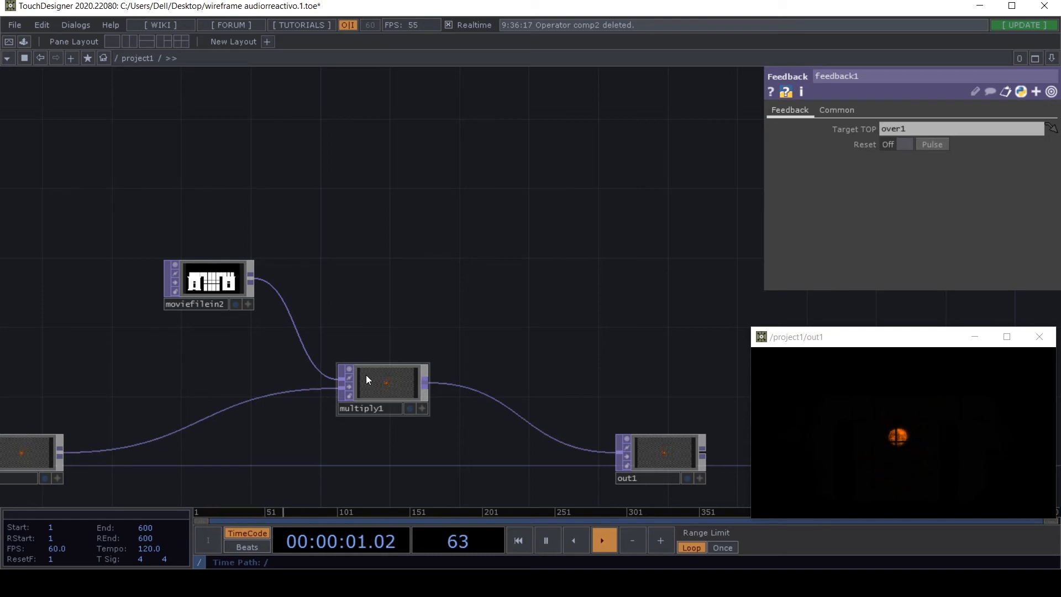
Step: Examine the mask image in moviefilein2 and compare it with an enlarged view of the out1 output
left_click_drag(359, 310, 360, 261)
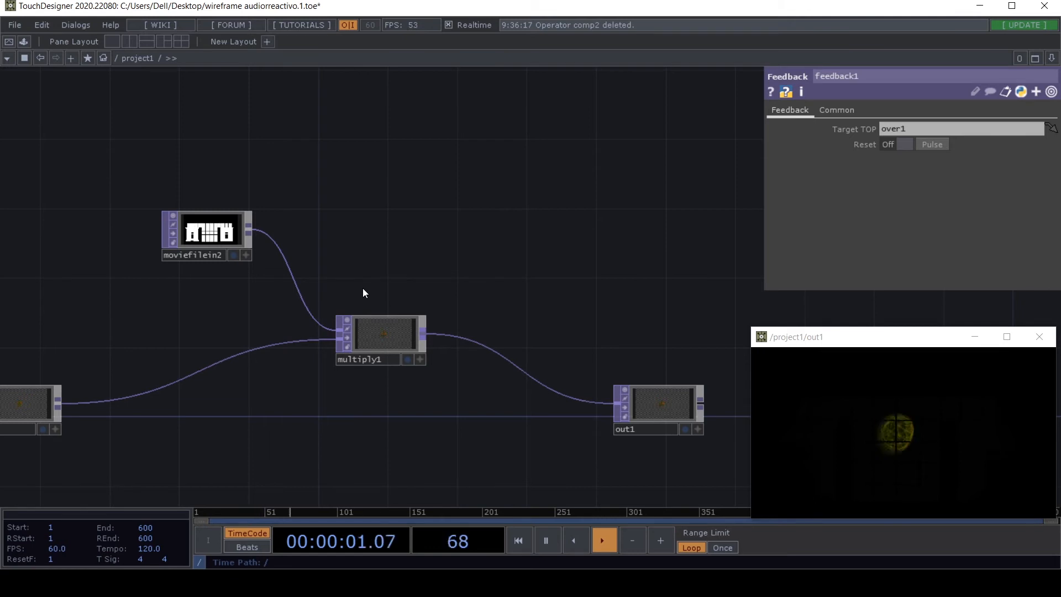
scroll(212, 218, "up", 5)
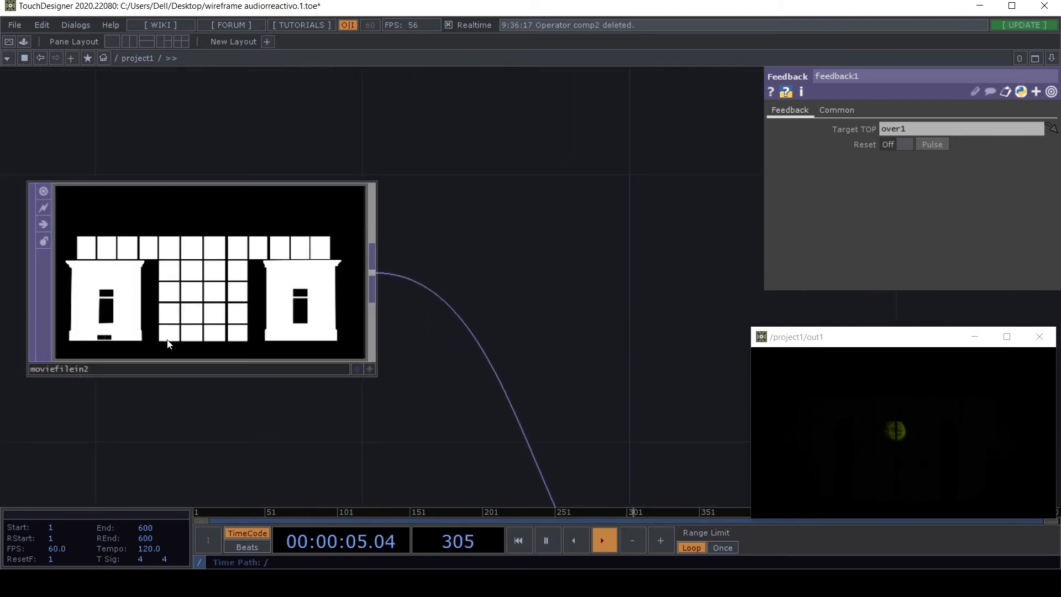
scroll(260, 362, "down", 5)
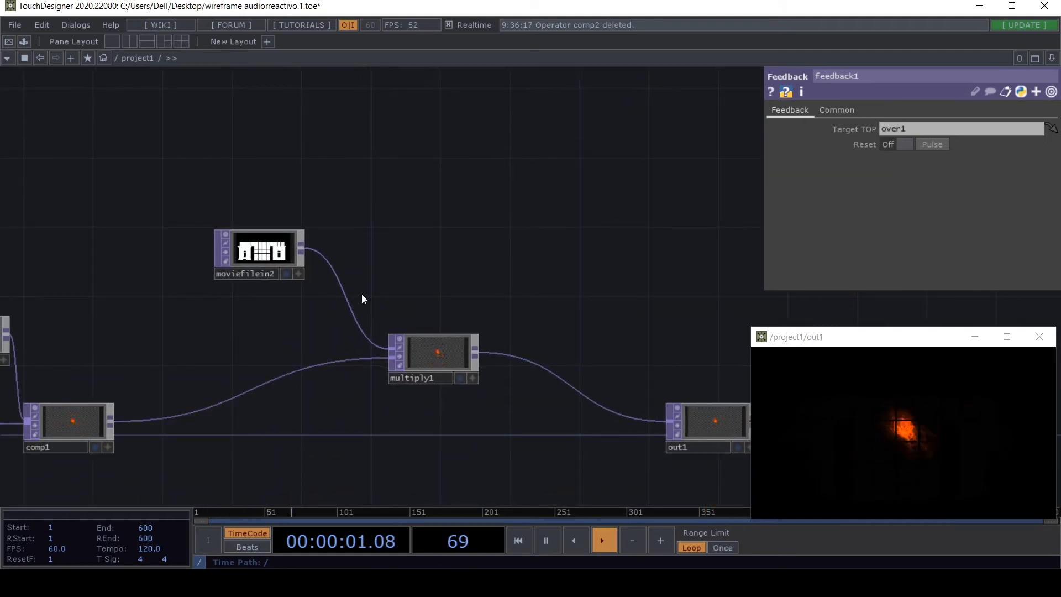
scroll(287, 257, "up", 5)
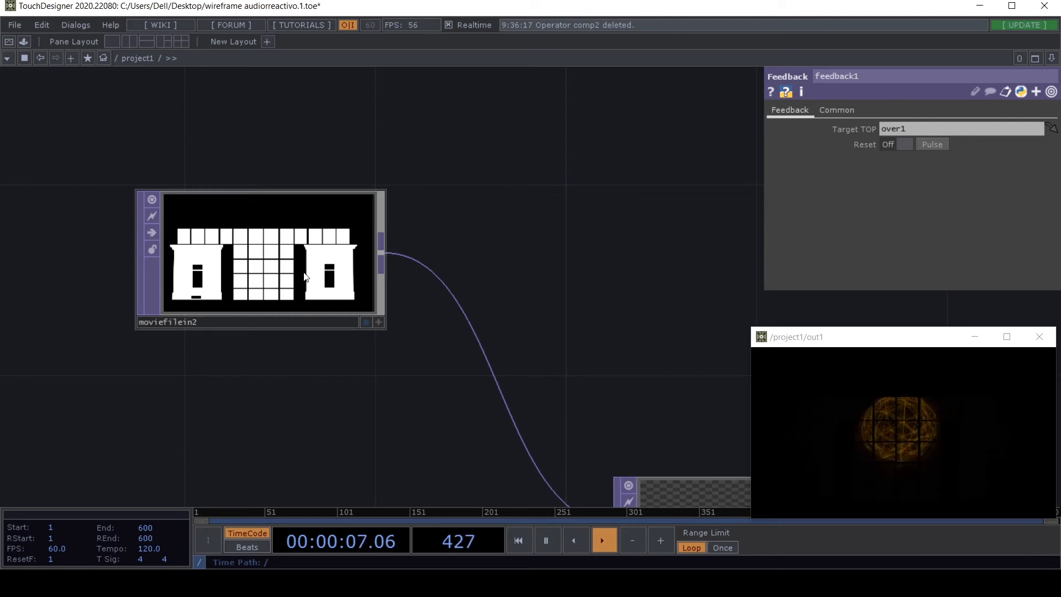
left_click_drag(334, 372, 241, 280)
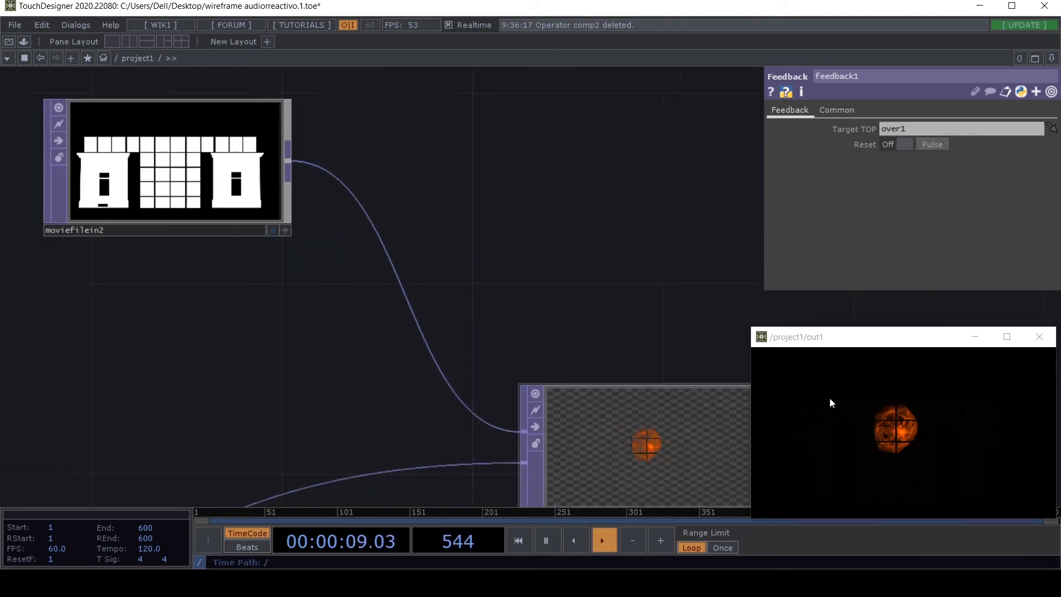
left_click_drag(752, 327, 437, 151)
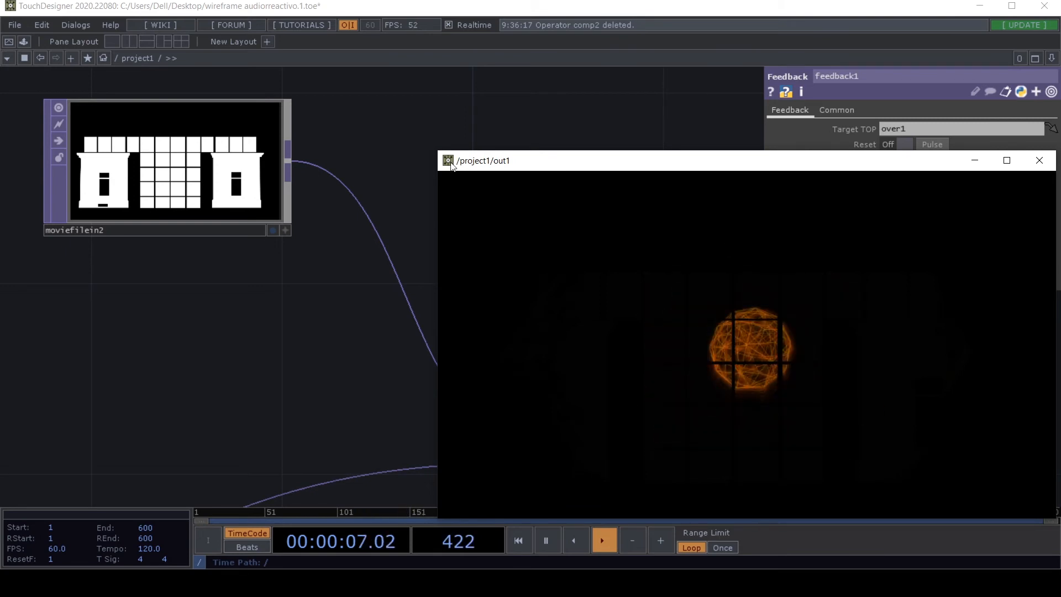
left_click_drag(439, 151, 746, 324)
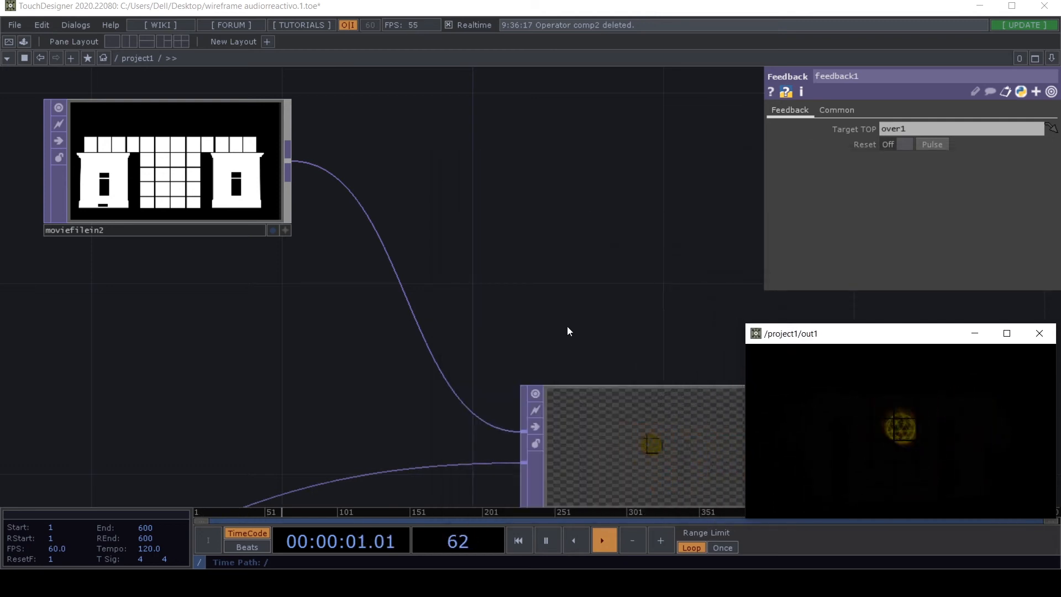
Step: Line up multiply1 in the same row as comp1 and place moviefilein2 just above, between the two
left_click_drag(567, 326, 266, 218)
scroll(265, 217, "down", 5)
left_click_drag(216, 327, 581, 374)
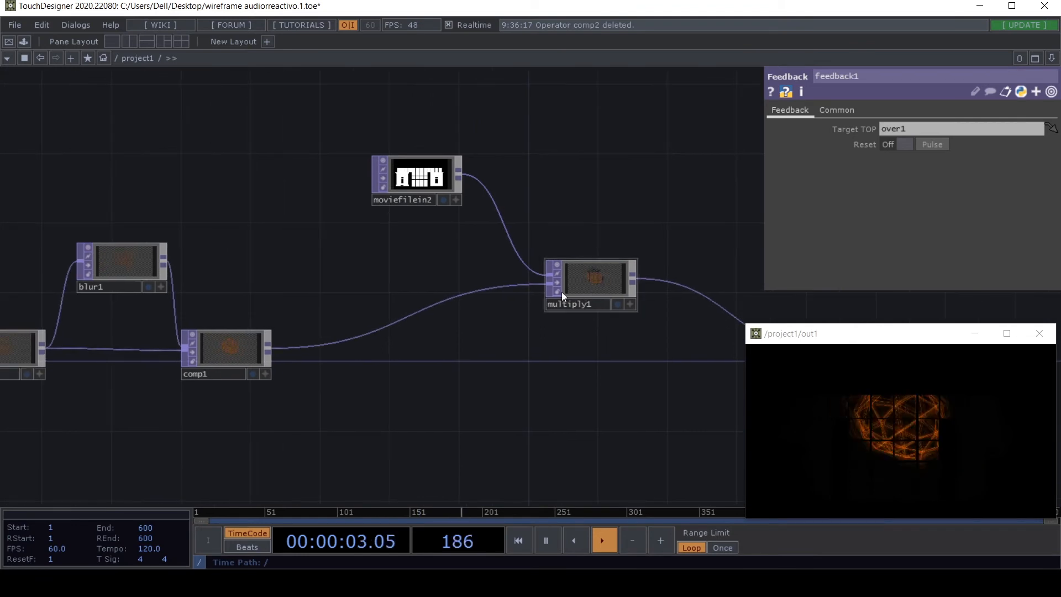
left_click_drag(579, 290, 373, 360)
left_click_drag(420, 184, 283, 237)
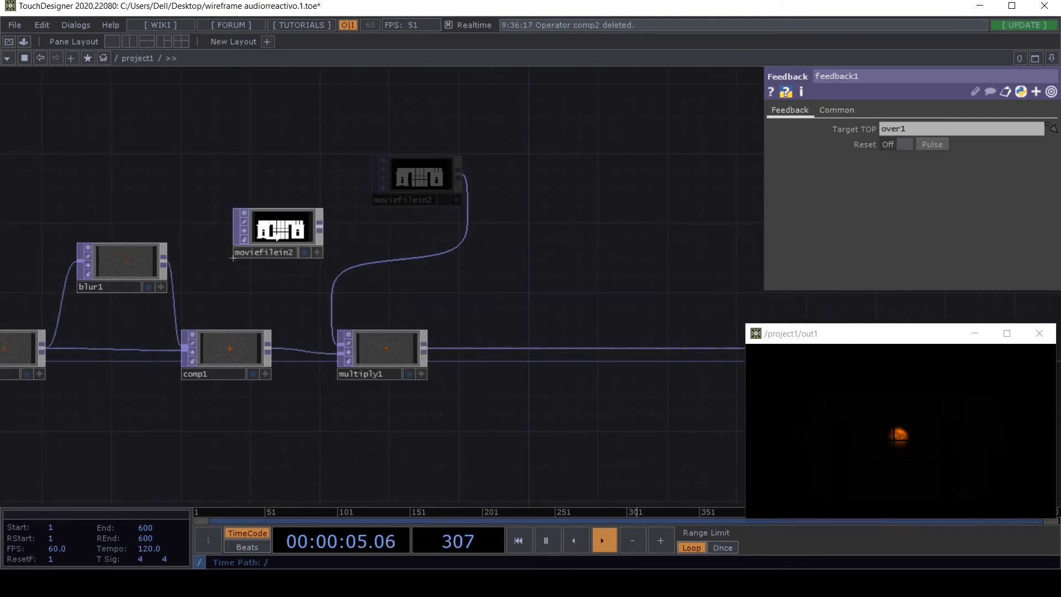
left_click_drag(382, 340, 418, 340)
left_click_drag(458, 236, 485, 267)
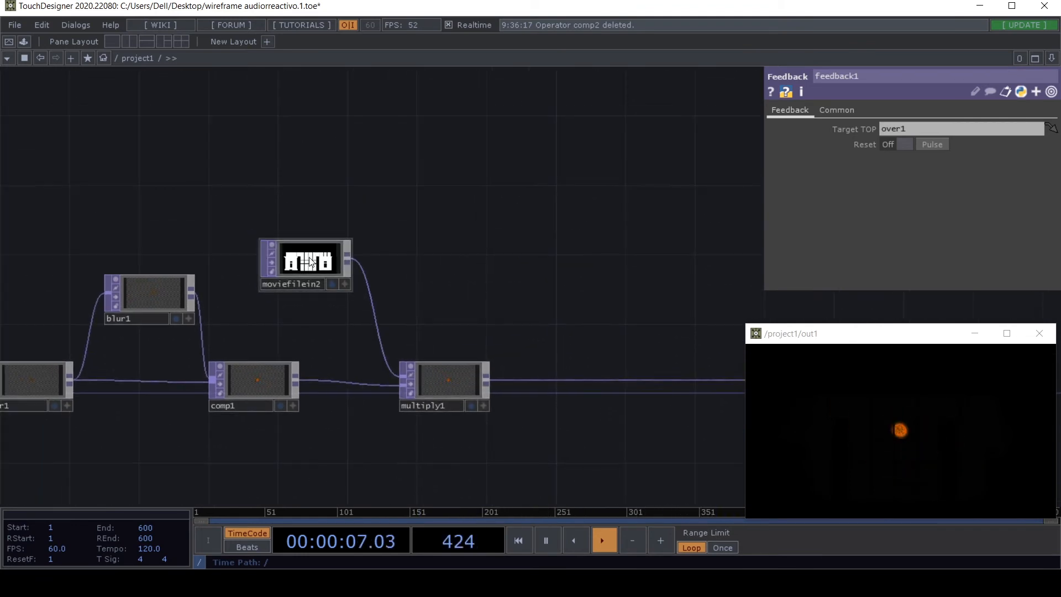
left_click_drag(306, 258, 341, 292)
Step: Move moviefilein1 along the network to sit above the space between multiply1 and out1
scroll(512, 260, "down", 5)
left_click_drag(512, 261, 508, 296)
left_click_drag(236, 184, 500, 233)
left_click_drag(585, 283, 449, 258)
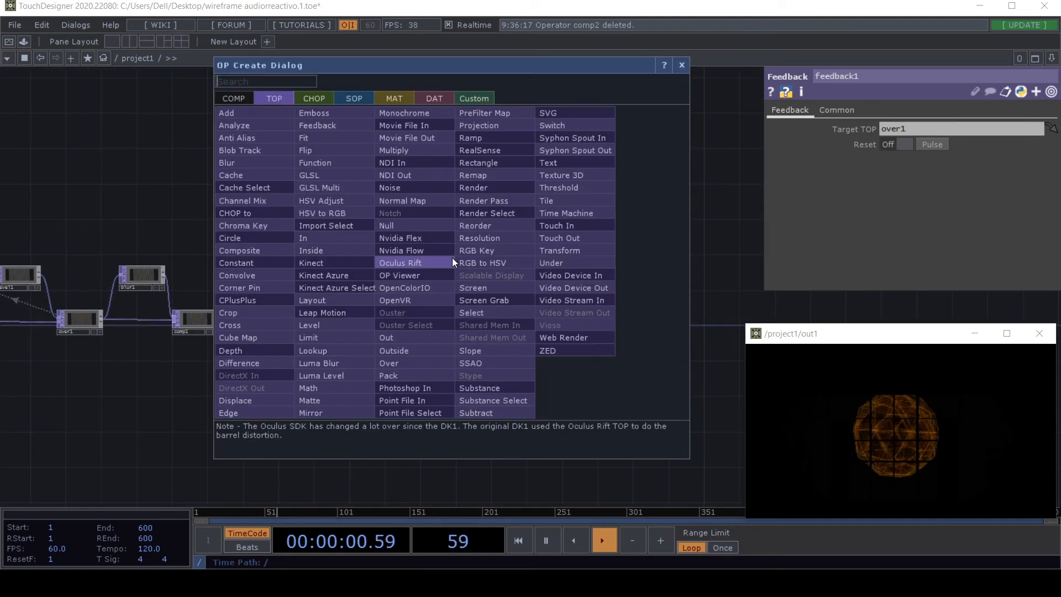
Step: Try an Over TOP combining moviefilein1 and multiply1 before out1, in both input orders, and delete it
type("over")
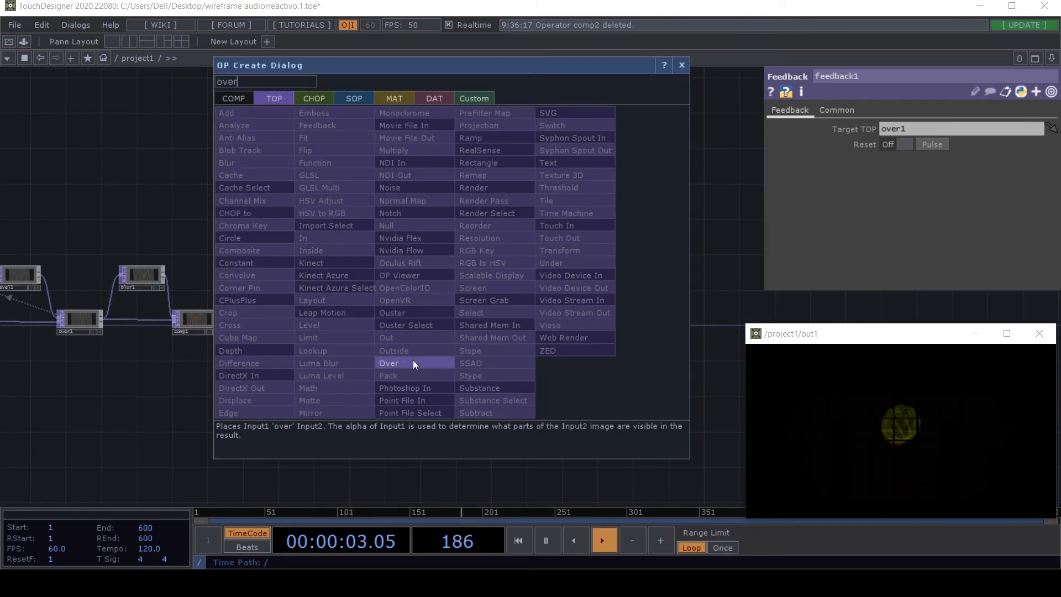
left_click(413, 360)
left_click(450, 310)
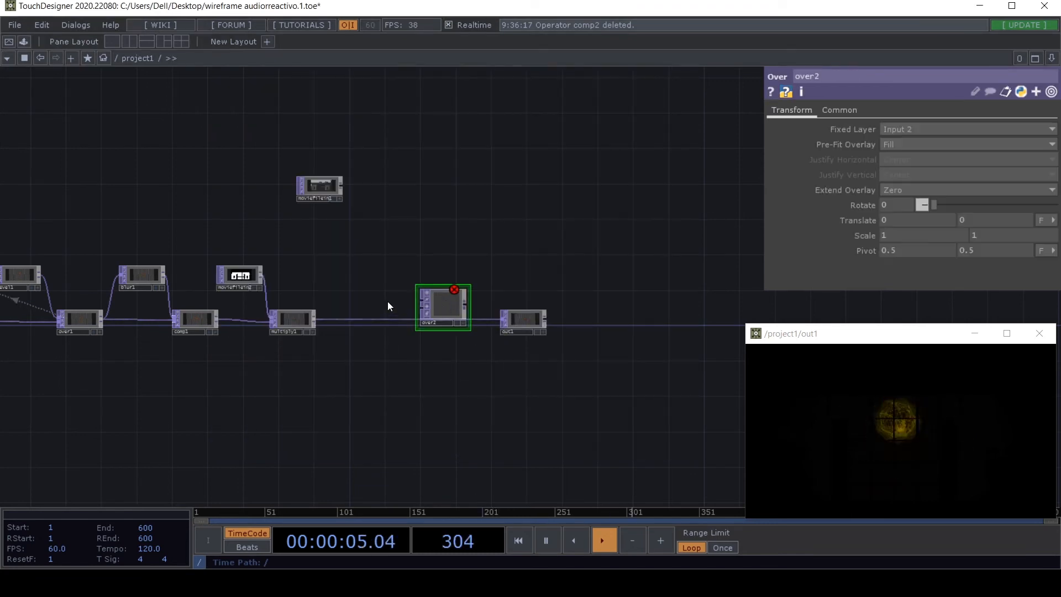
scroll(387, 301, "up", 3)
left_click_drag(298, 75, 457, 301)
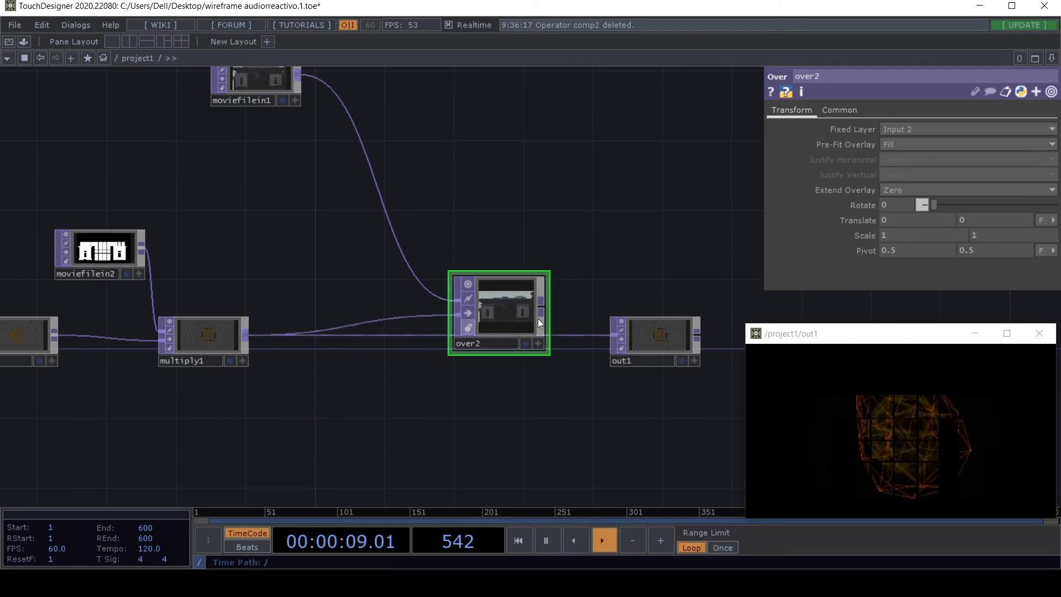
left_click_drag(541, 307, 569, 334)
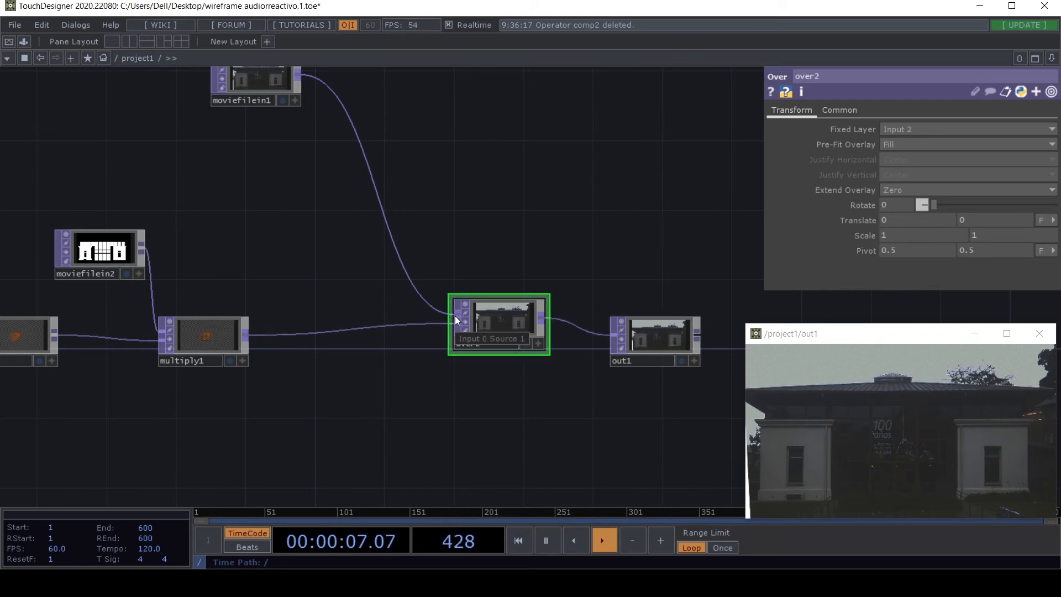
left_click_drag(456, 316, 456, 313)
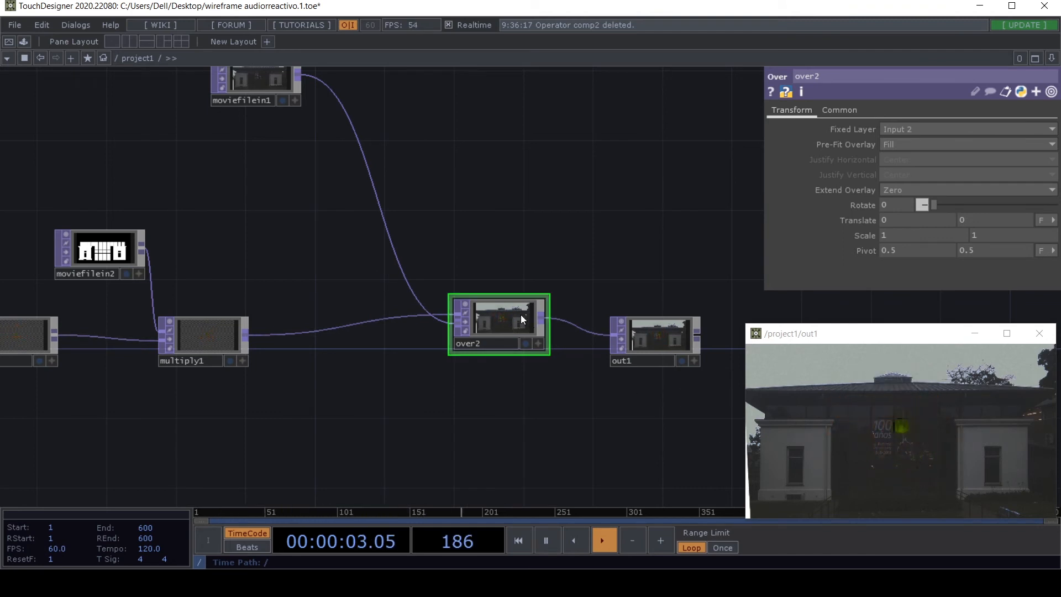
key("Delete")
key("Tab")
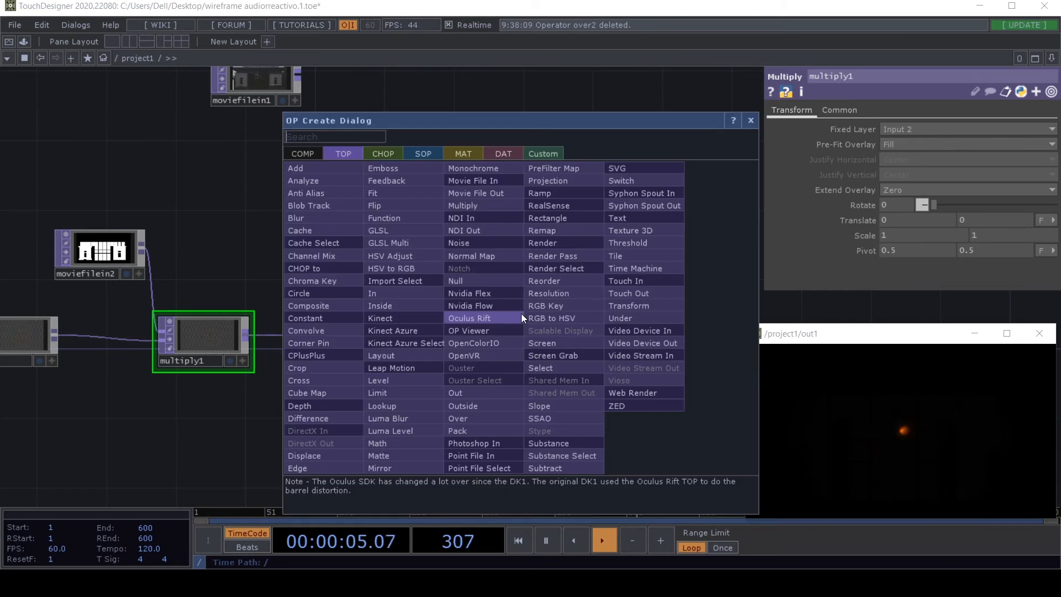
left_click(306, 318)
key("Escape")
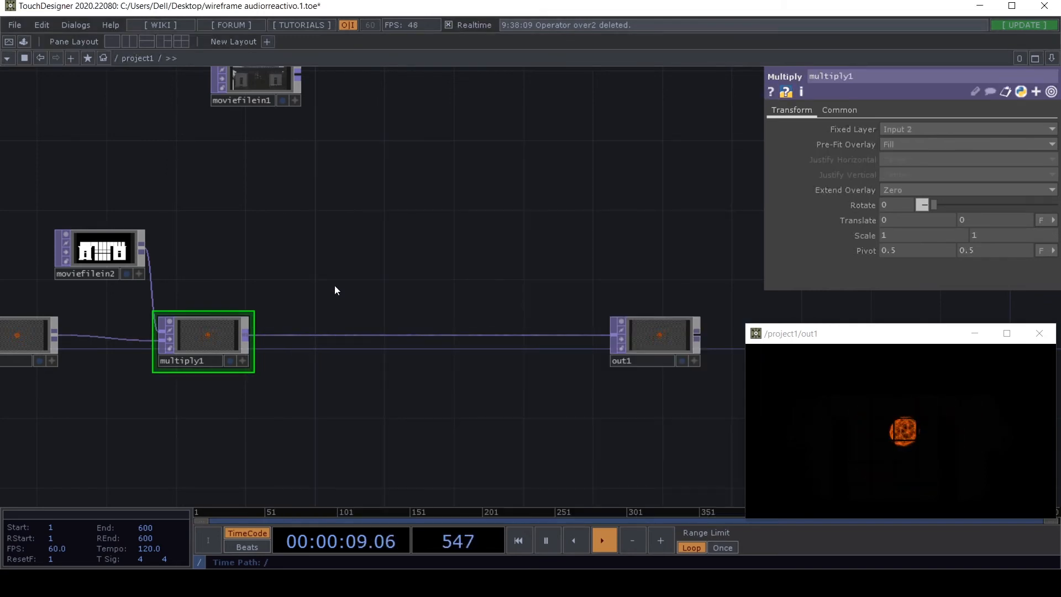
Step: Add a Composite TOP before out1 and connect moviefilein1 and multiply1 to it
key("Tab")
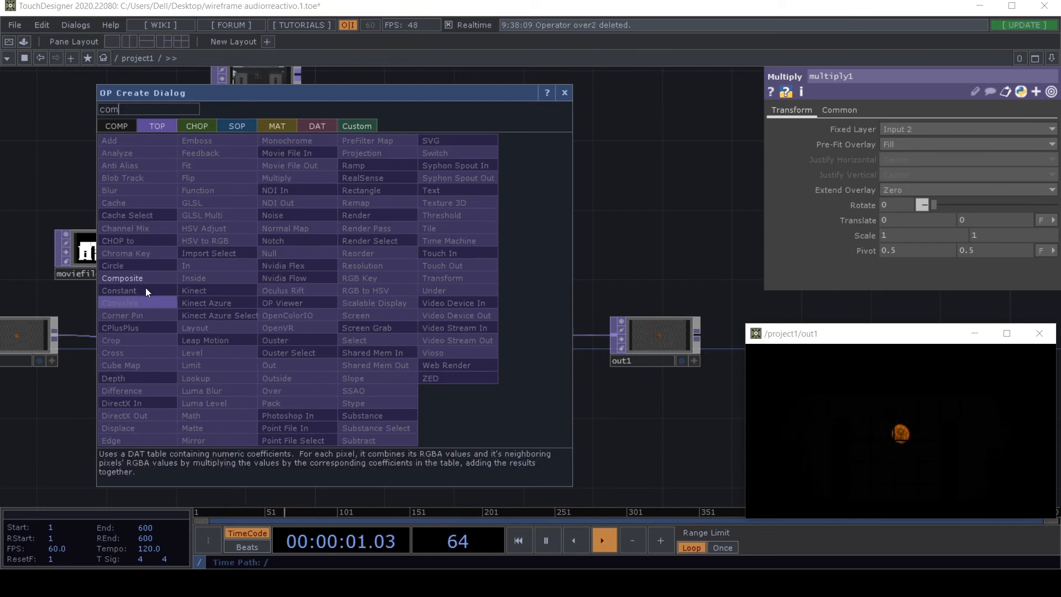
left_click(145, 288)
left_click(519, 285)
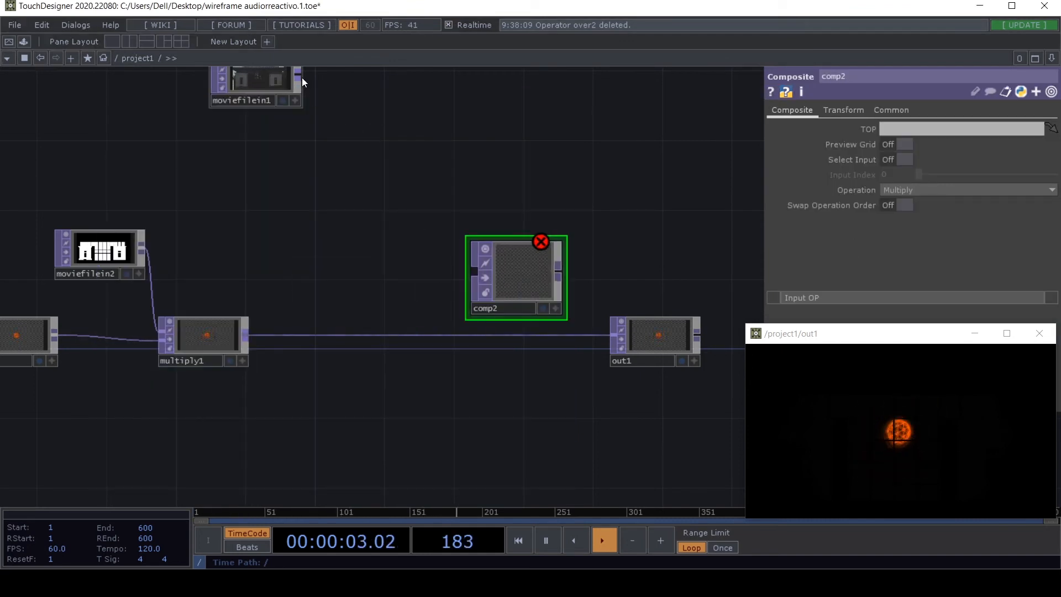
left_click_drag(299, 78, 474, 271)
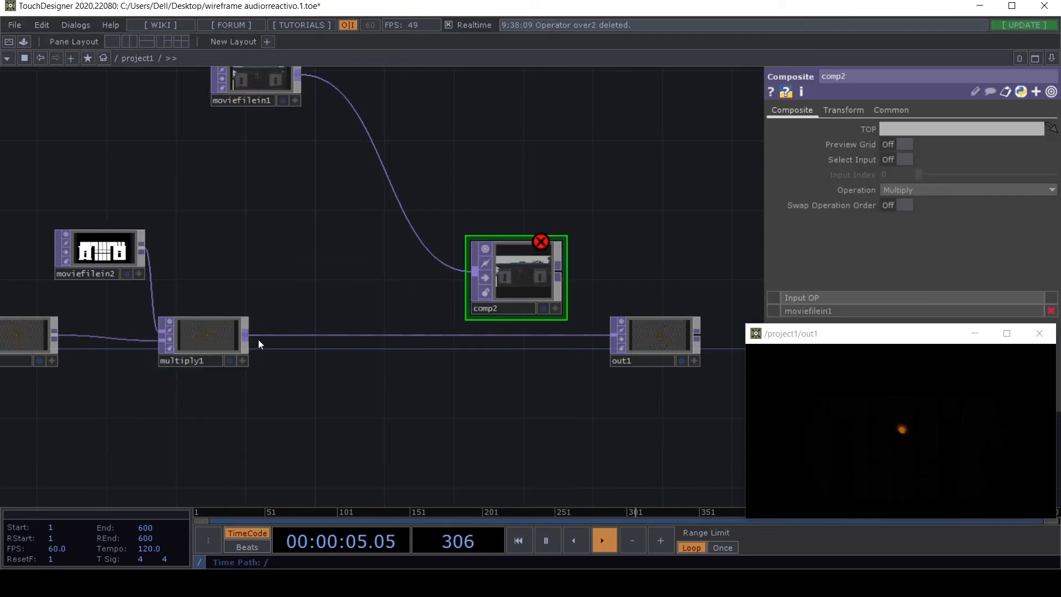
left_click_drag(382, 305, 526, 266)
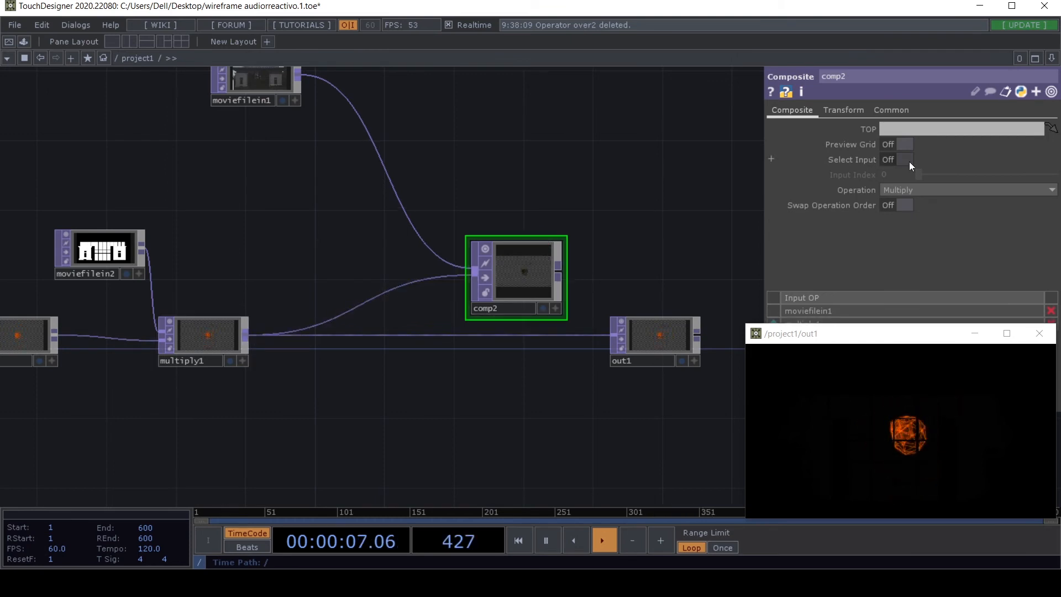
Step: Set the Operation of comp2 to Add and check the blended image in its viewer
left_click(919, 190)
left_click(902, 207)
scroll(533, 301, "up", 5)
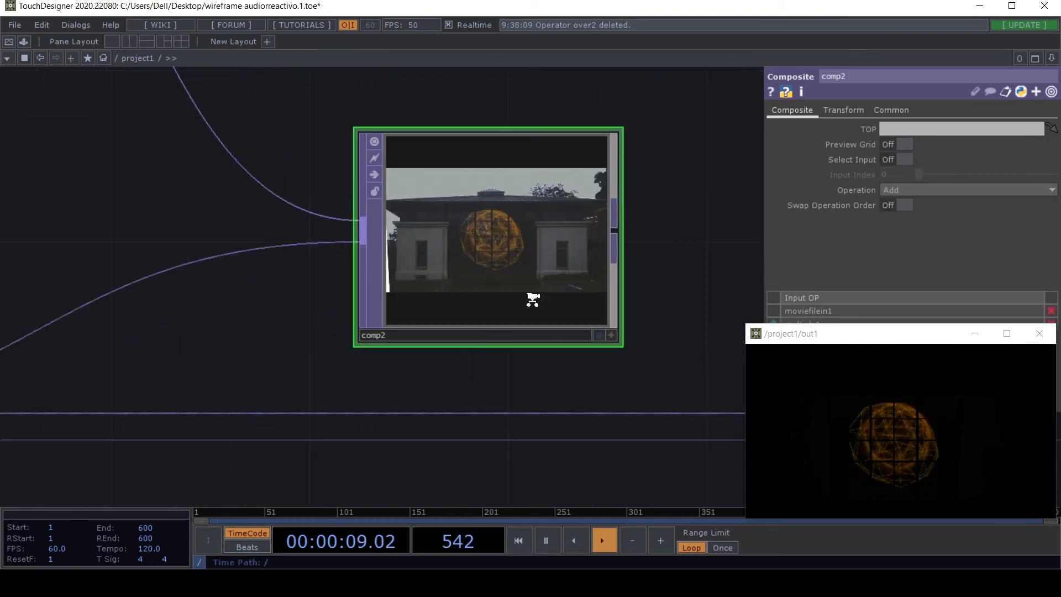
scroll(476, 157, "down", 5)
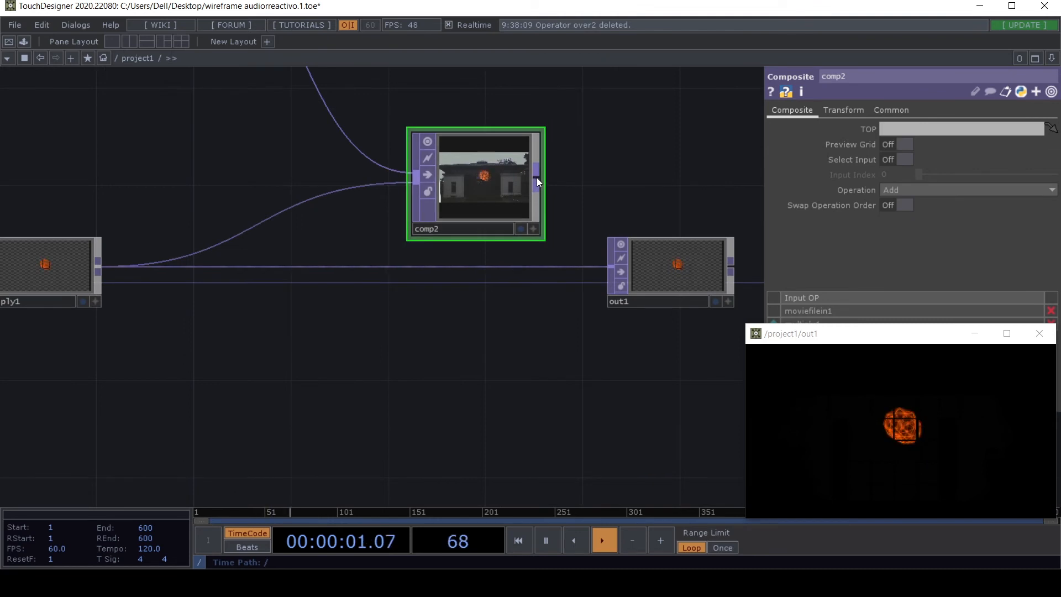
Step: Route comp2 into out1 and line it up in the row between multiply1 and out1
left_click_drag(537, 178, 559, 267)
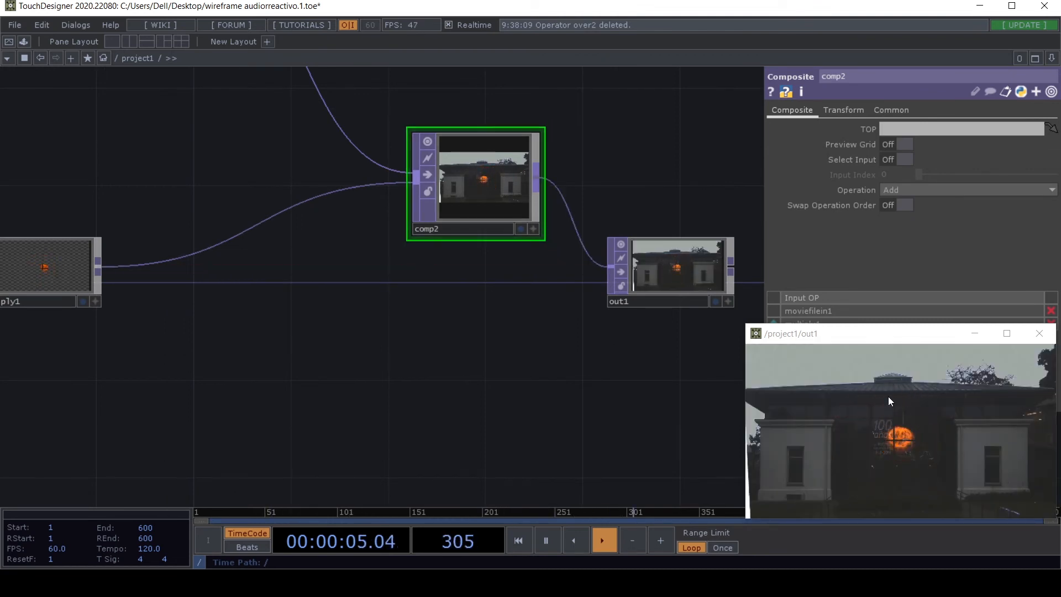
left_click_drag(463, 359, 538, 448)
left_click_drag(575, 276, 581, 356)
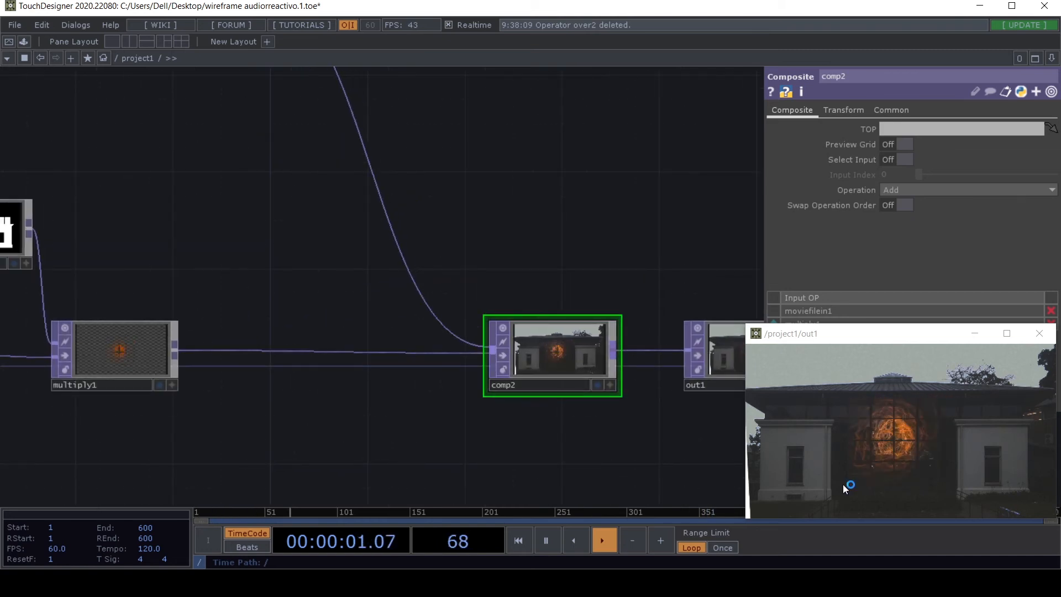
Step: Bring moviefilein1 closer to comp2 and insert a Level TOP on the wire between them
left_click_drag(538, 315, 615, 433)
scroll(615, 433, "down", 3)
left_click_drag(359, 192, 407, 311)
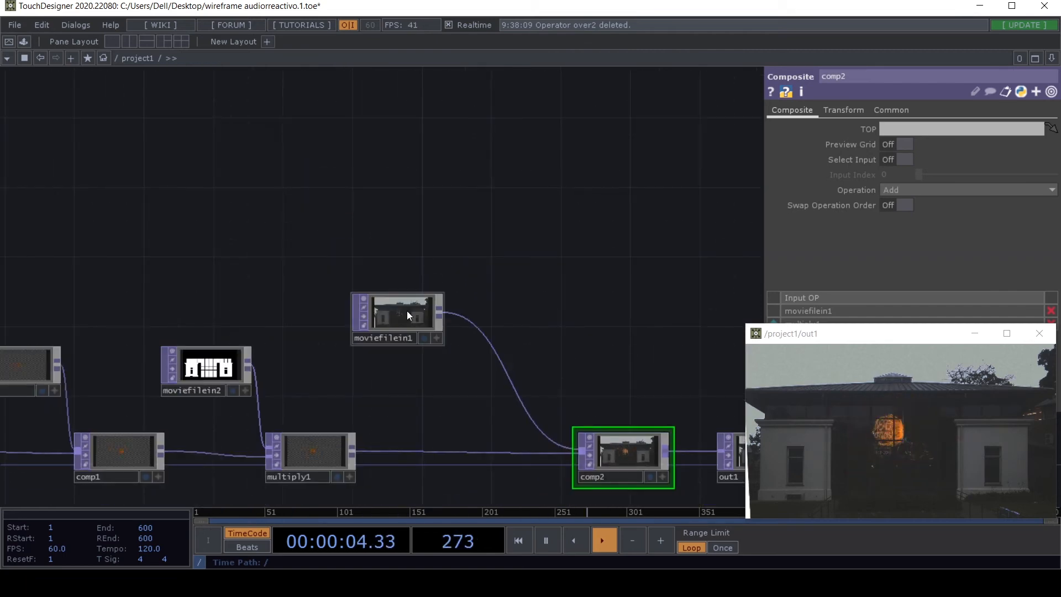
right_click(440, 307)
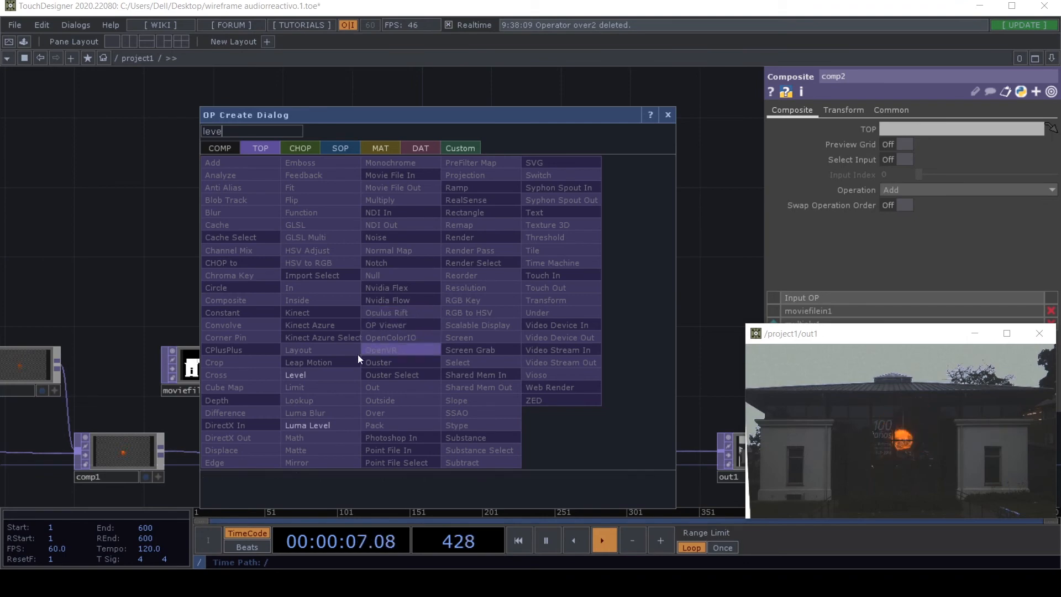
key("Escape")
left_click(502, 324)
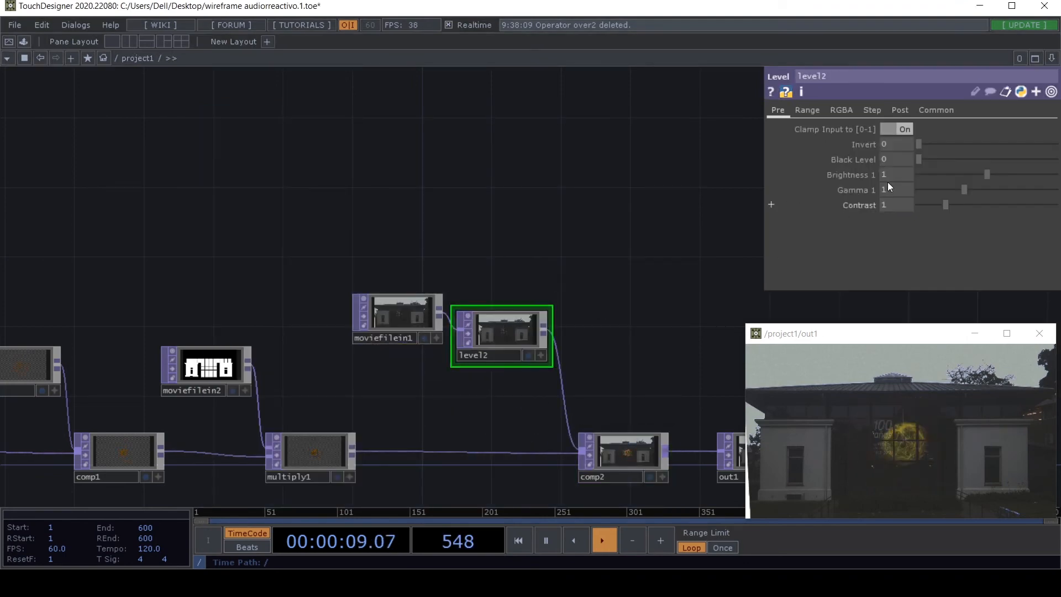
Step: Darken the building photo by setting Brightness 1 of level2 to 0.26, and align moviefilein1 with level2
left_click_drag(979, 177, 939, 177)
left_click_drag(402, 338, 403, 356)
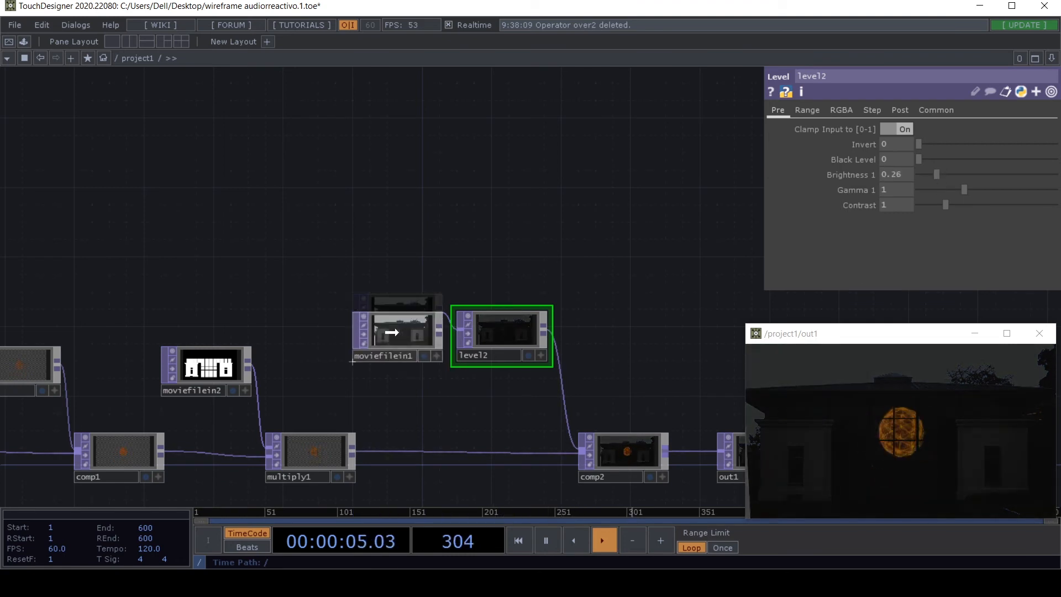
Step: Enlarge the out1 viewer window to examine the sphere over the darkened building, and shrink it back to a small preview
scroll(163, 301, "down", 8)
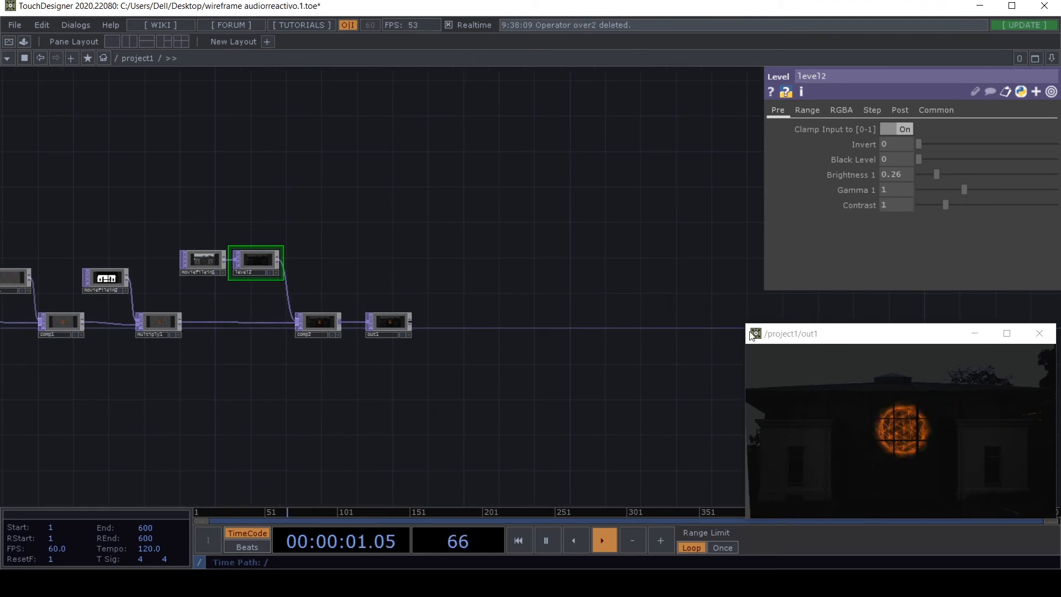
left_click_drag(742, 325, 377, 109)
left_click_drag(727, 119, 557, 76)
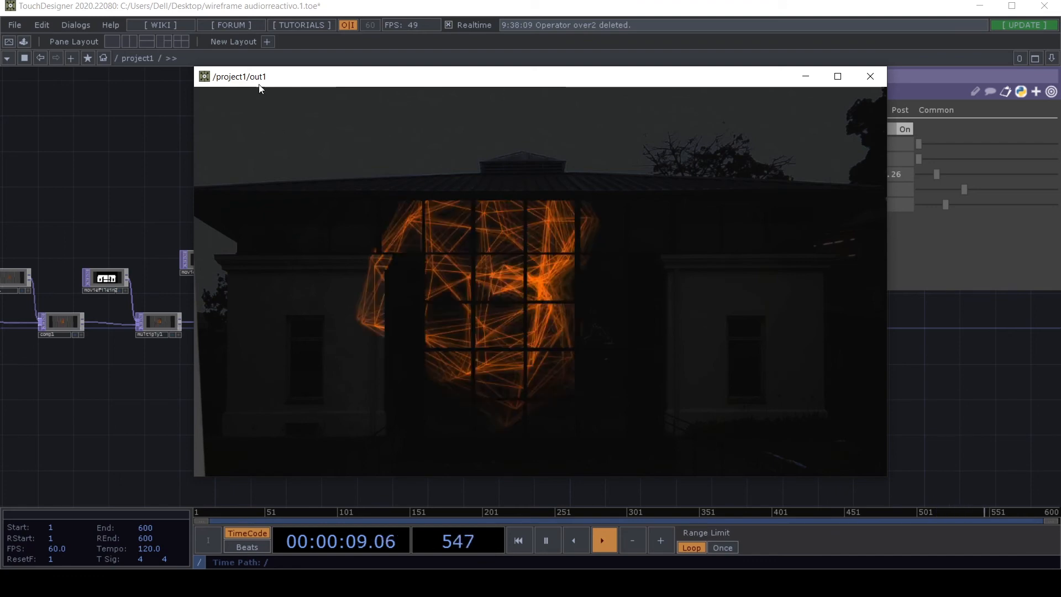
left_click_drag(195, 67, 881, 338)
left_click_drag(484, 369, 762, 285)
double_click(539, 360)
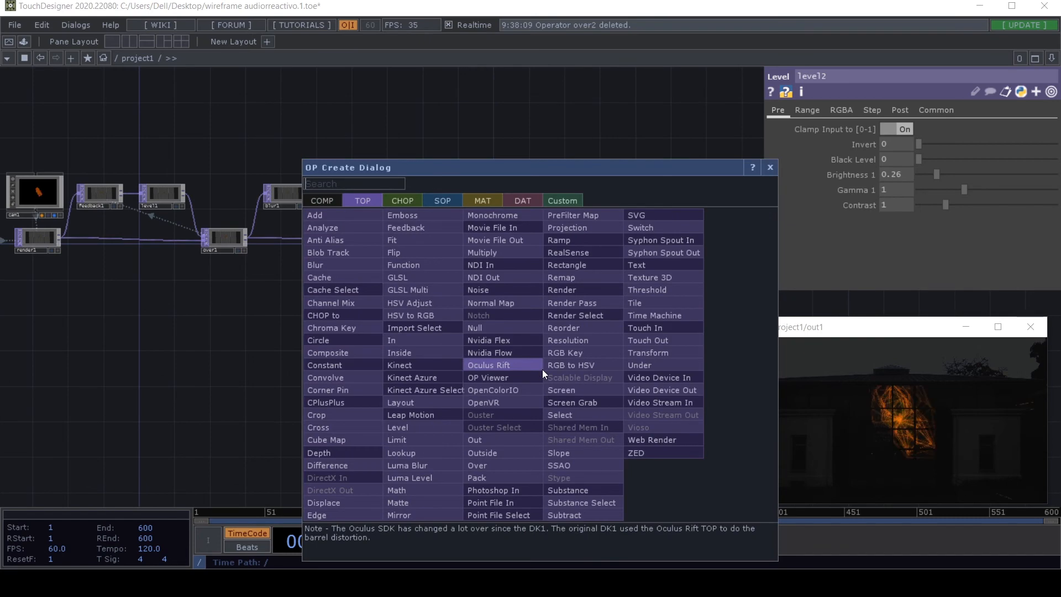
left_click(773, 169)
scroll(351, 339, "down", 5)
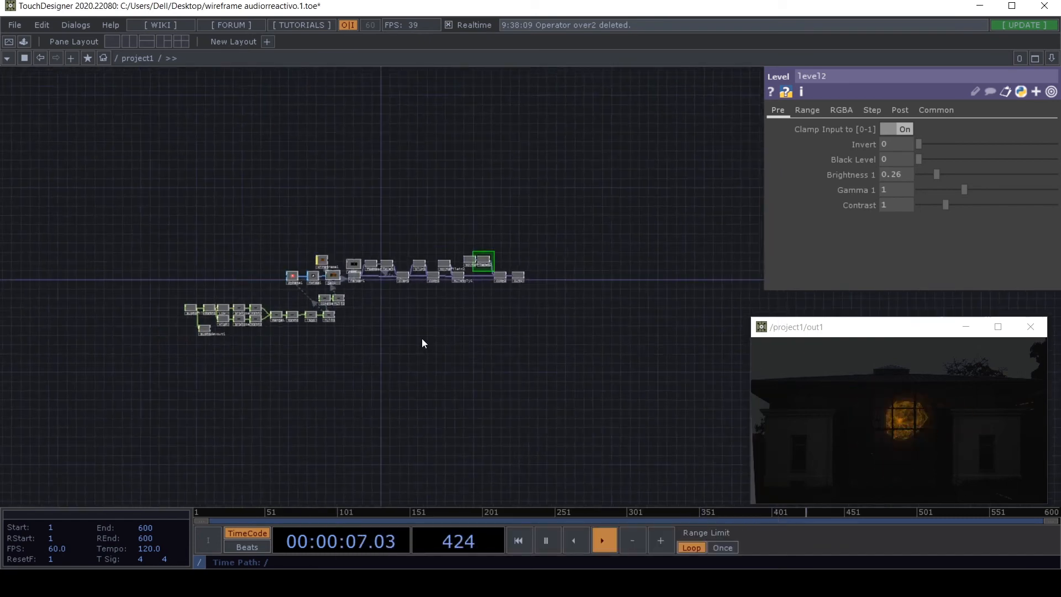
Step: Add a Movie File Out TOP in the empty space below out1
scroll(525, 293, "up", 5)
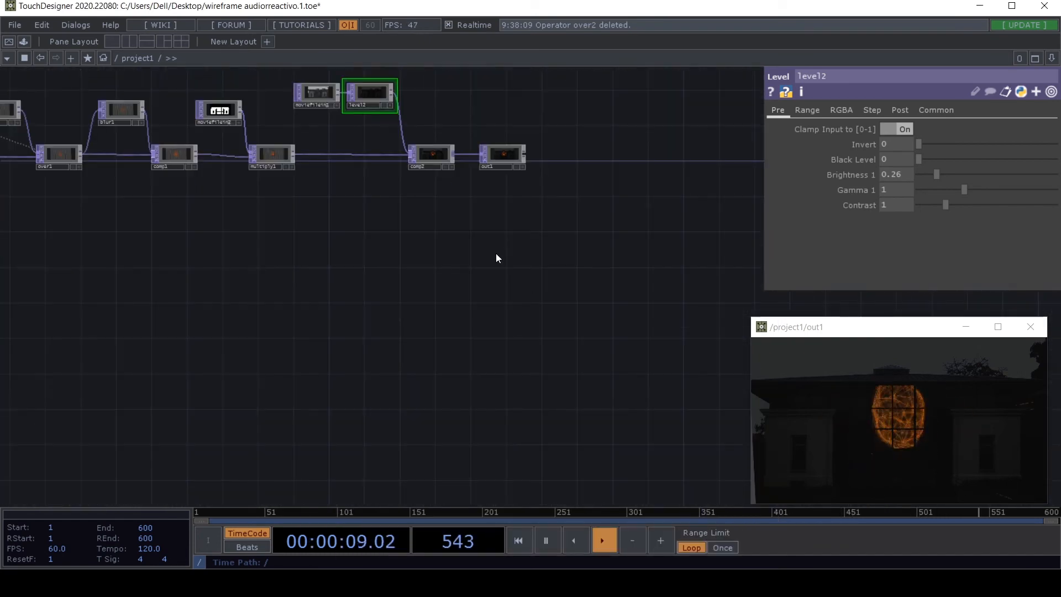
double_click(496, 253)
type("movi")
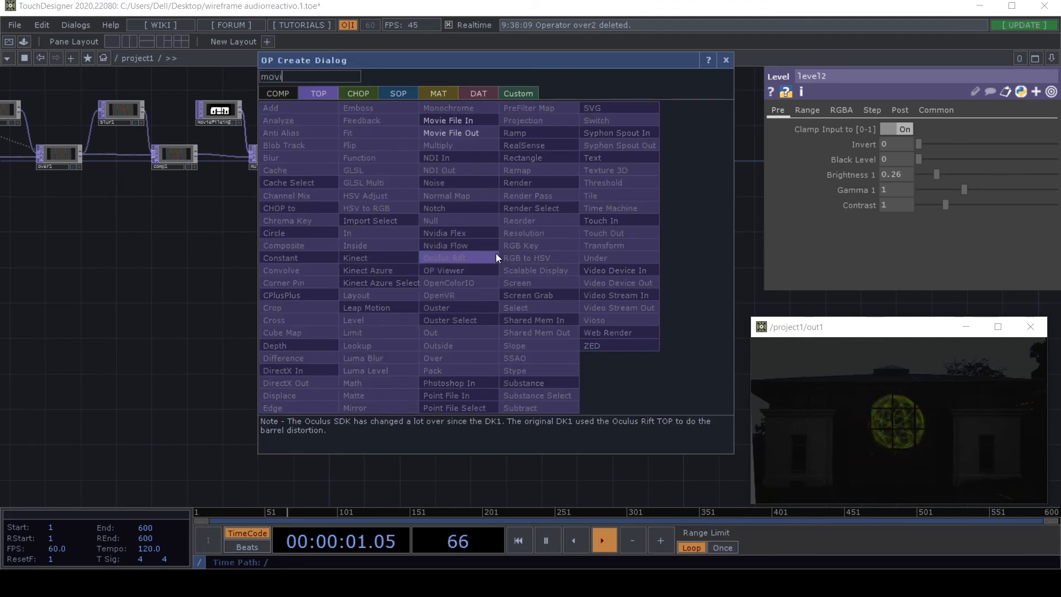
left_click(480, 135)
left_click(507, 256)
scroll(507, 255, "up", 3)
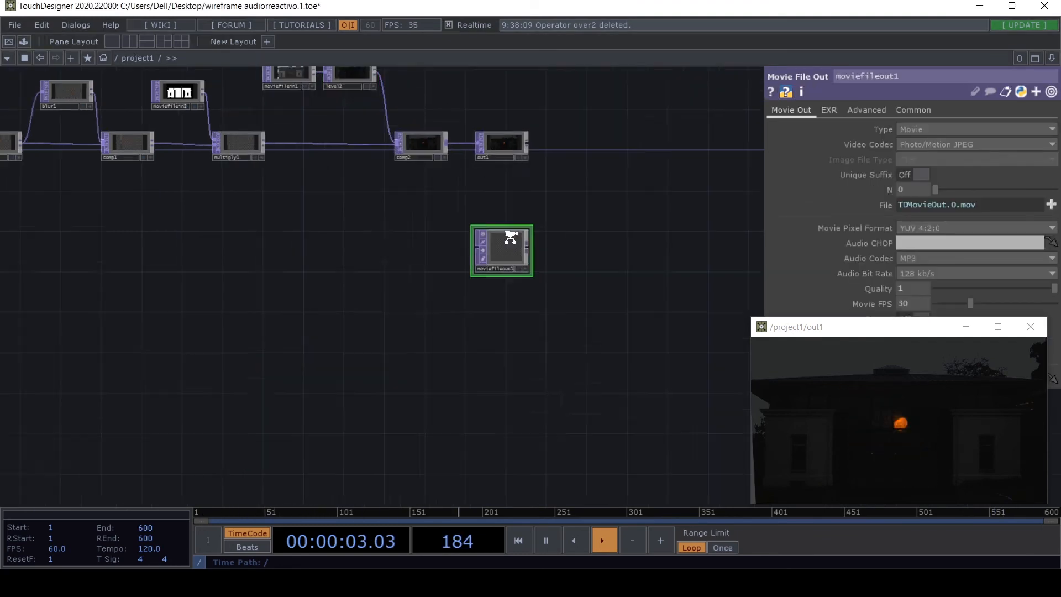
Step: Connect comp2 to moviefileout1 and place moviefileout1 directly beneath out1
scroll(553, 199, "up", 2)
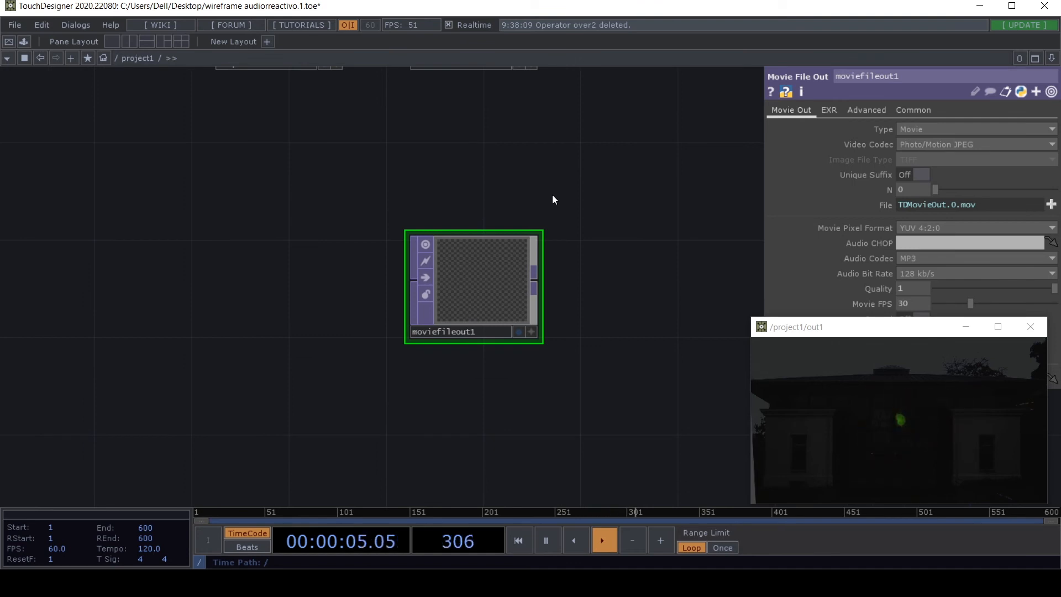
scroll(552, 199, "down", 3)
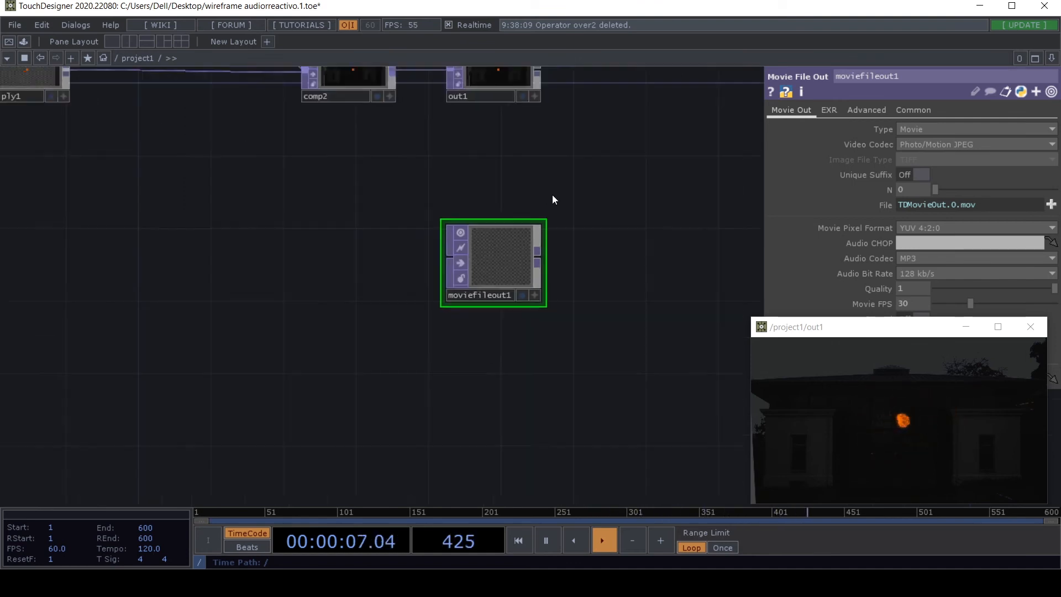
left_click(418, 122)
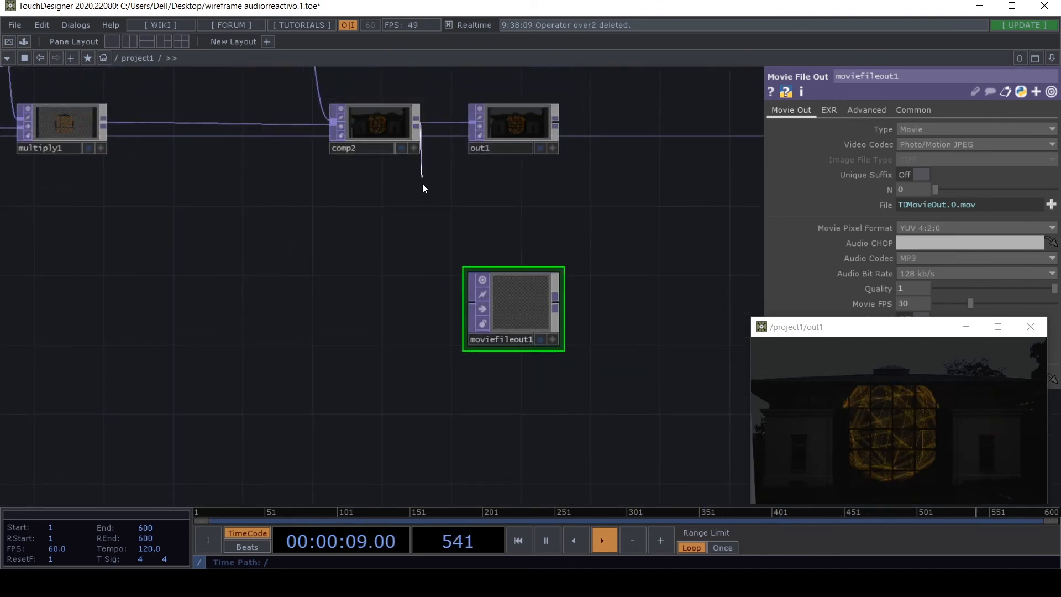
left_click(462, 303)
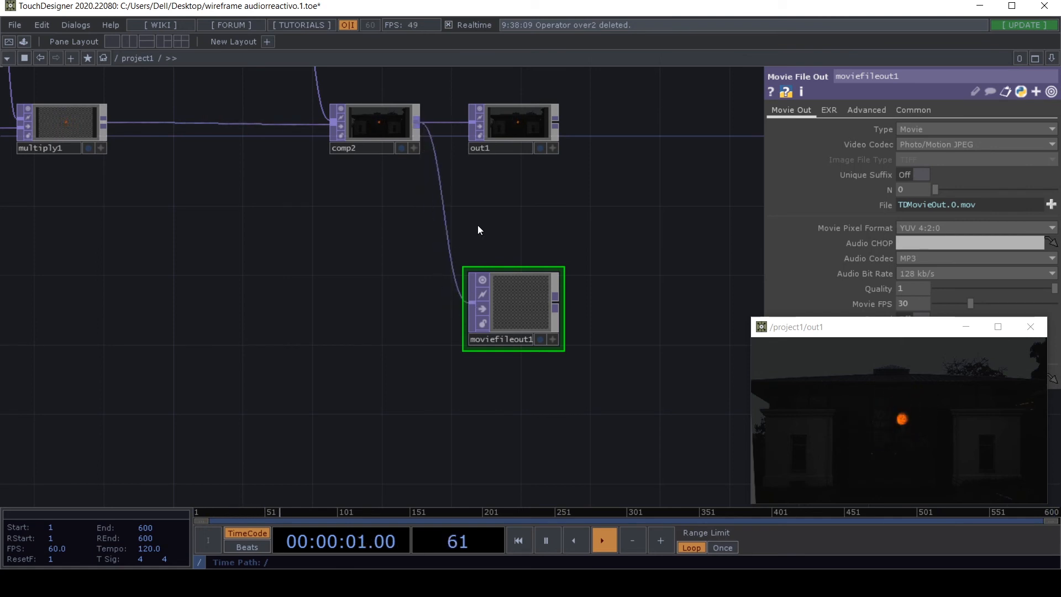
left_click_drag(520, 285, 517, 184)
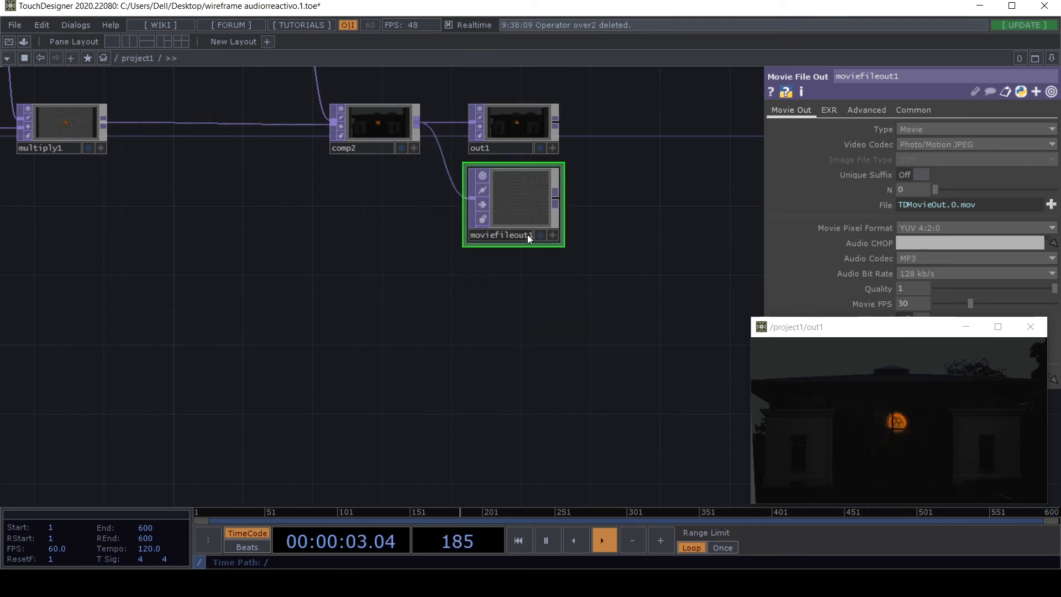
left_click_drag(526, 285, 499, 329)
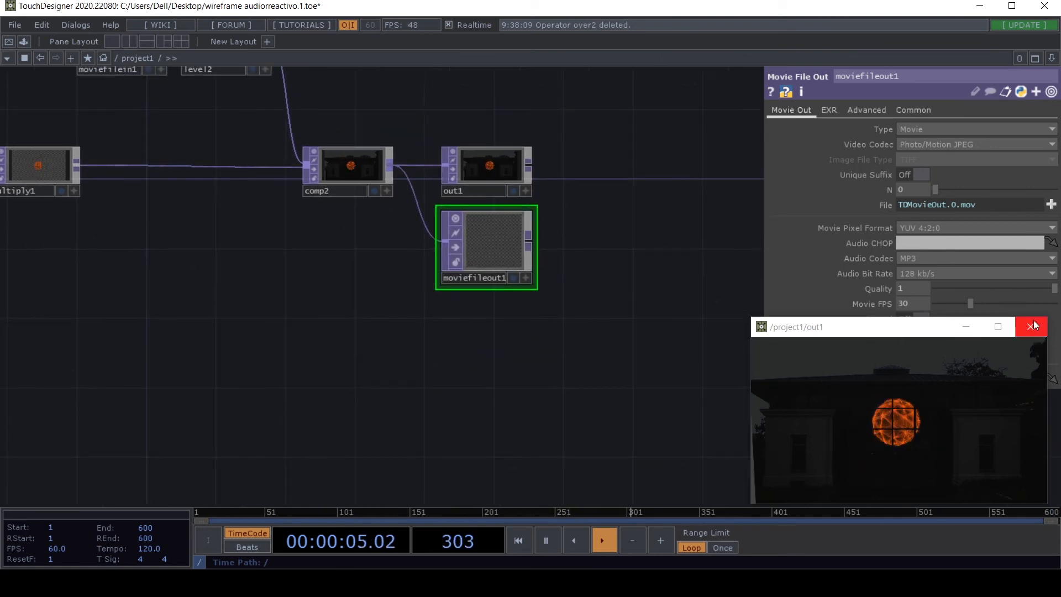
Step: Move the out1 viewer window clear of the moviefileout1 parameters and look through the available video codecs
left_click_drag(943, 333, 190, 88)
left_click(649, 337)
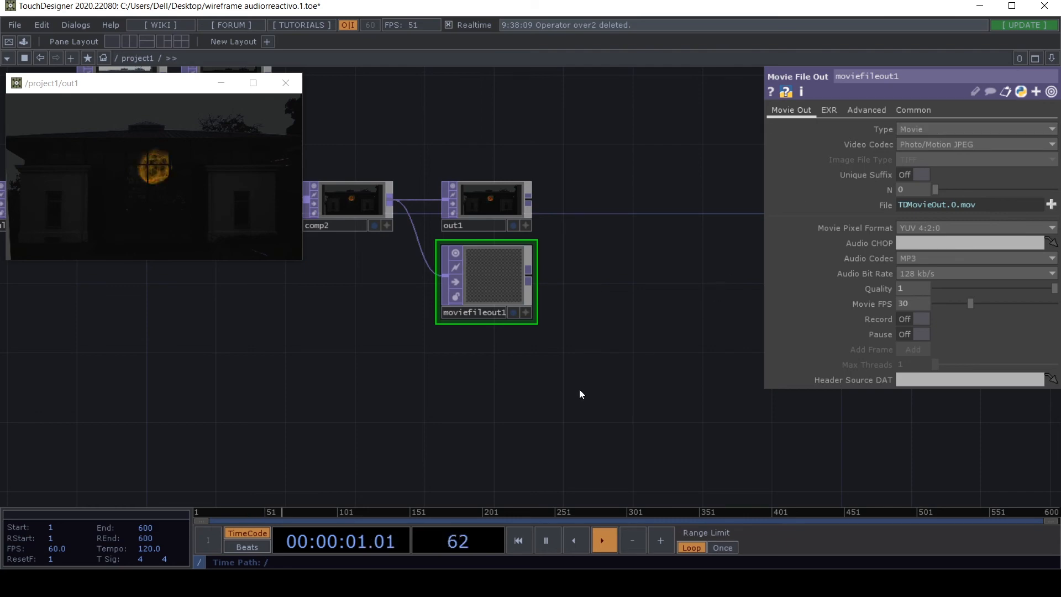
left_click_drag(417, 415, 622, 413)
scroll(616, 421, "down", 5)
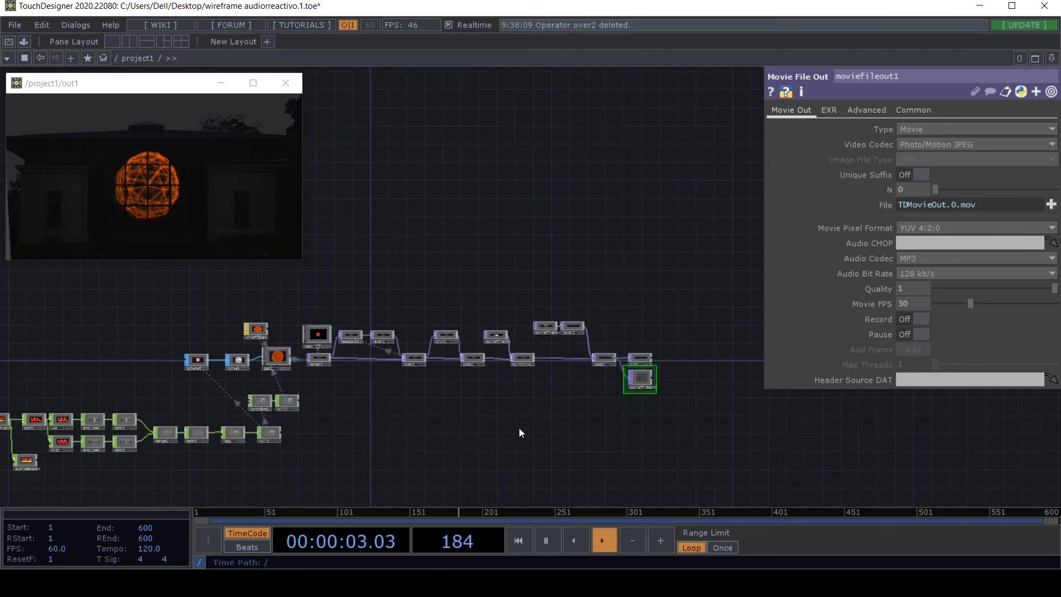
left_click_drag(519, 429, 496, 421)
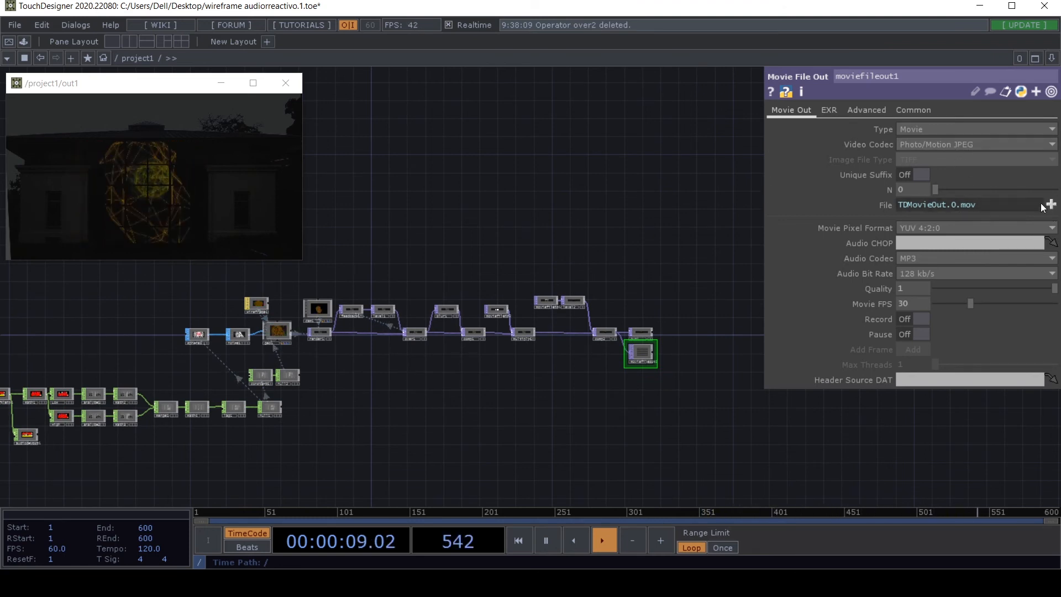
left_click(968, 142)
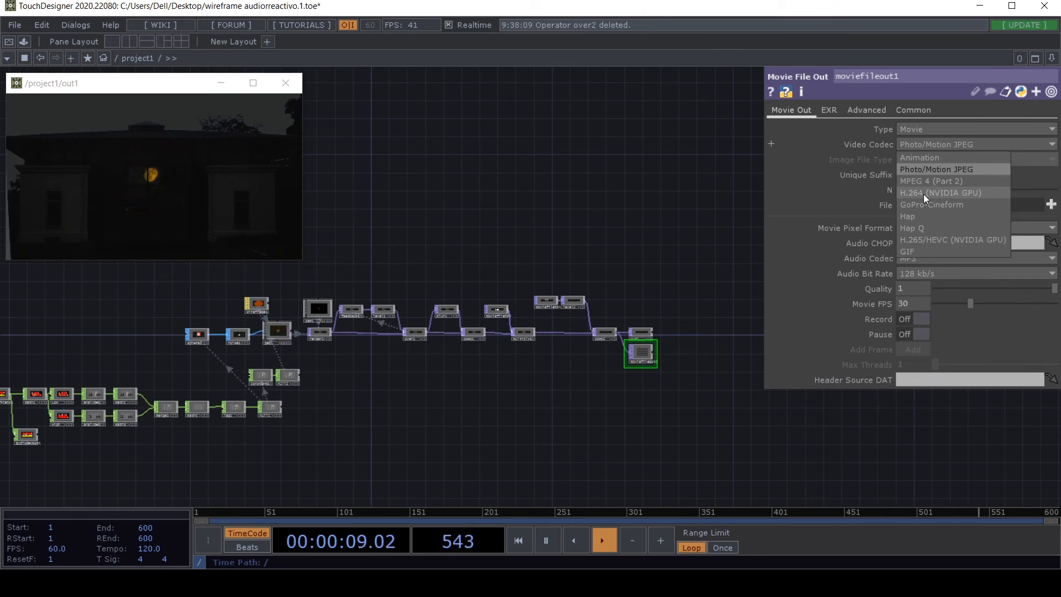
left_click(857, 95)
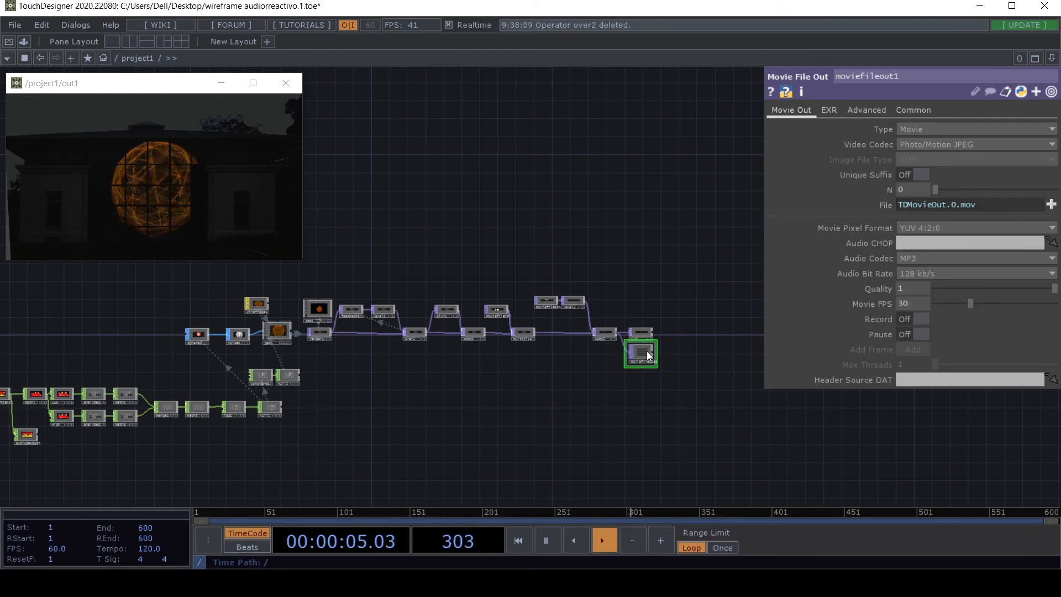
Step: Shift moviefileout1 slightly further below out1 and assign audiofilein1 as its Audio CHOP
left_click_drag(647, 351, 647, 359)
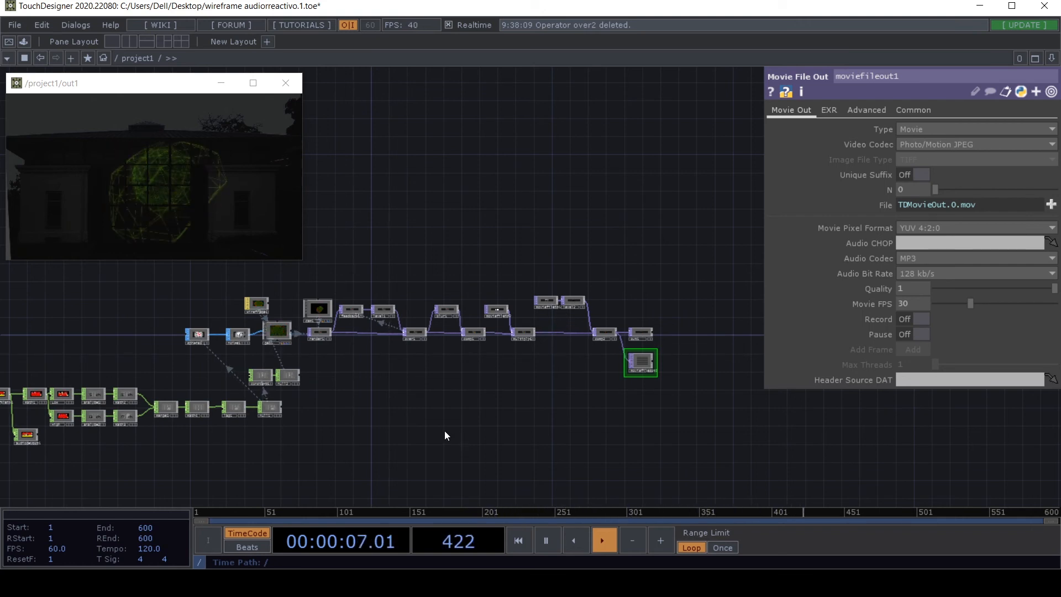
left_click_drag(470, 425, 523, 407)
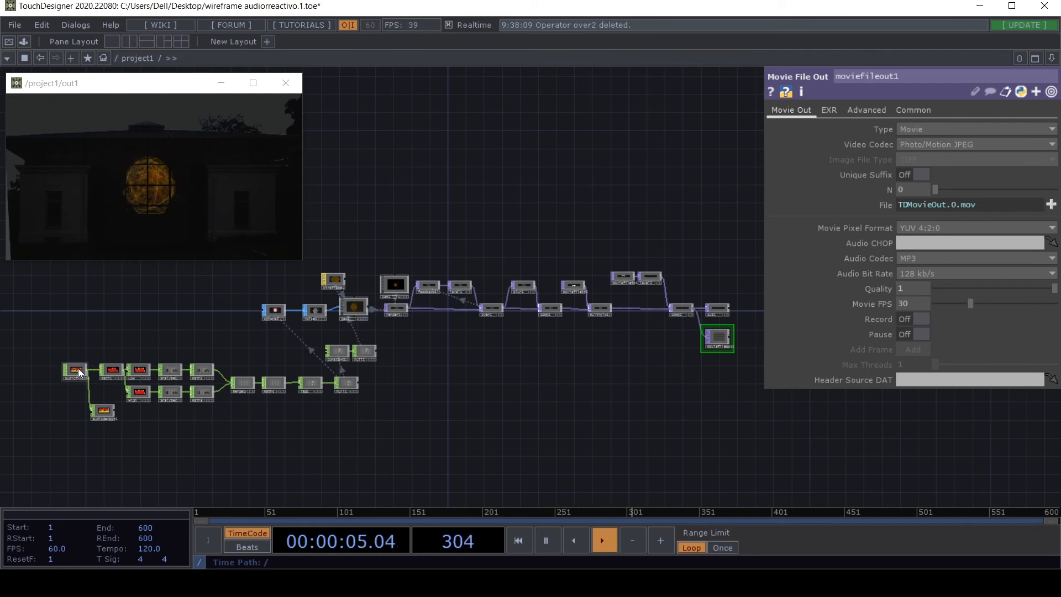
left_click_drag(78, 368, 917, 247)
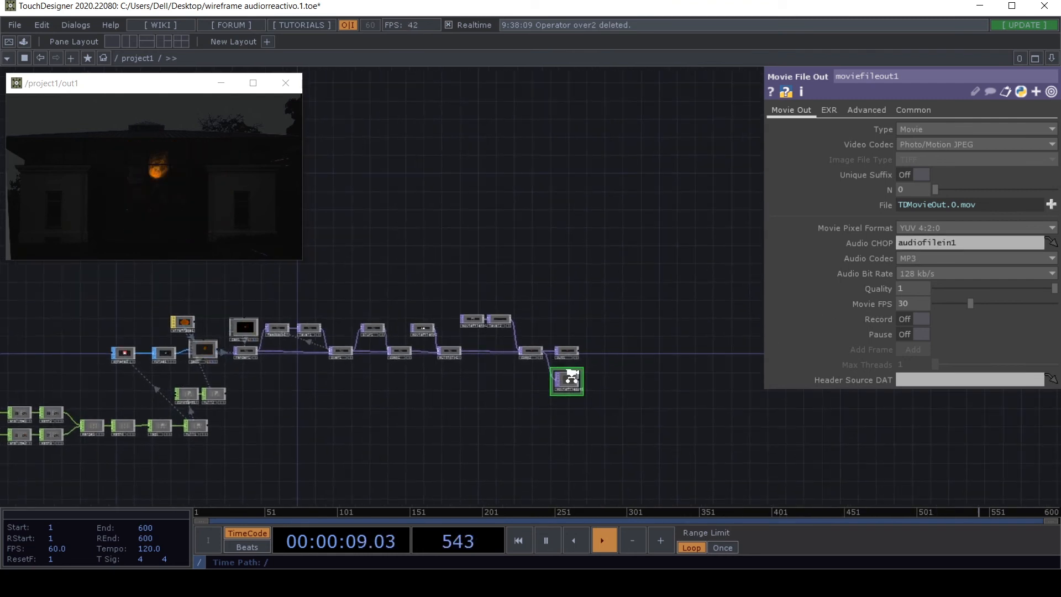
Step: Set the output file of moviefileout1 to prueba1 in the Escritorio folder
scroll(572, 380, "up", 4)
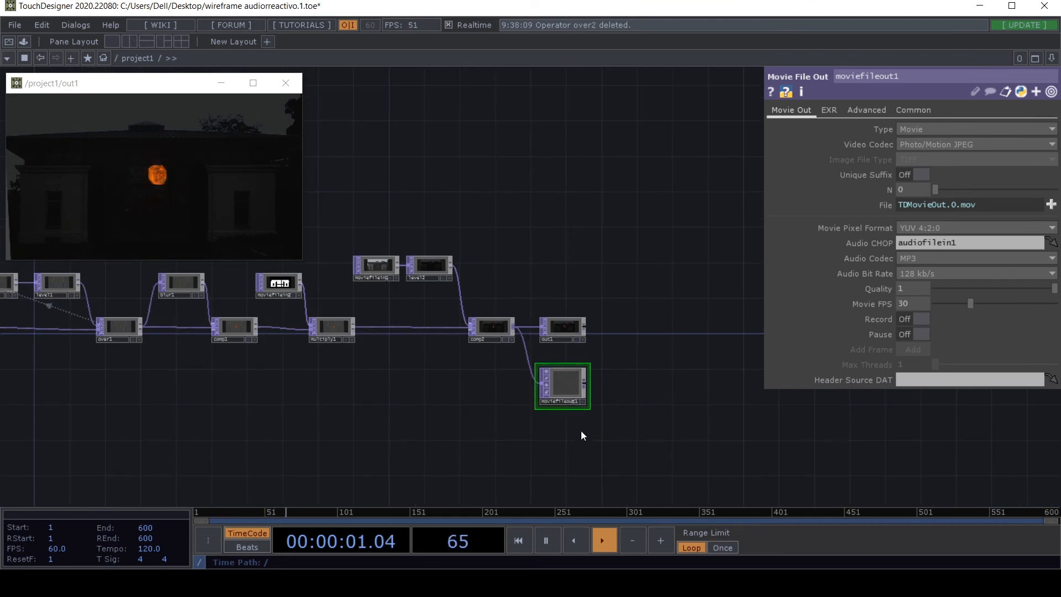
scroll(570, 383, "up", 2)
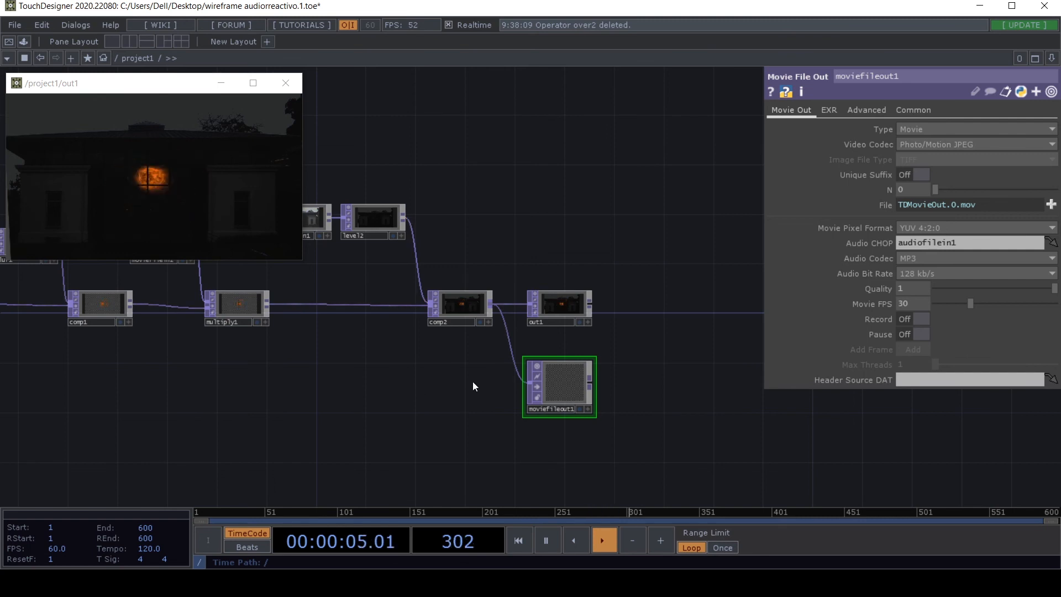
left_click(1051, 205)
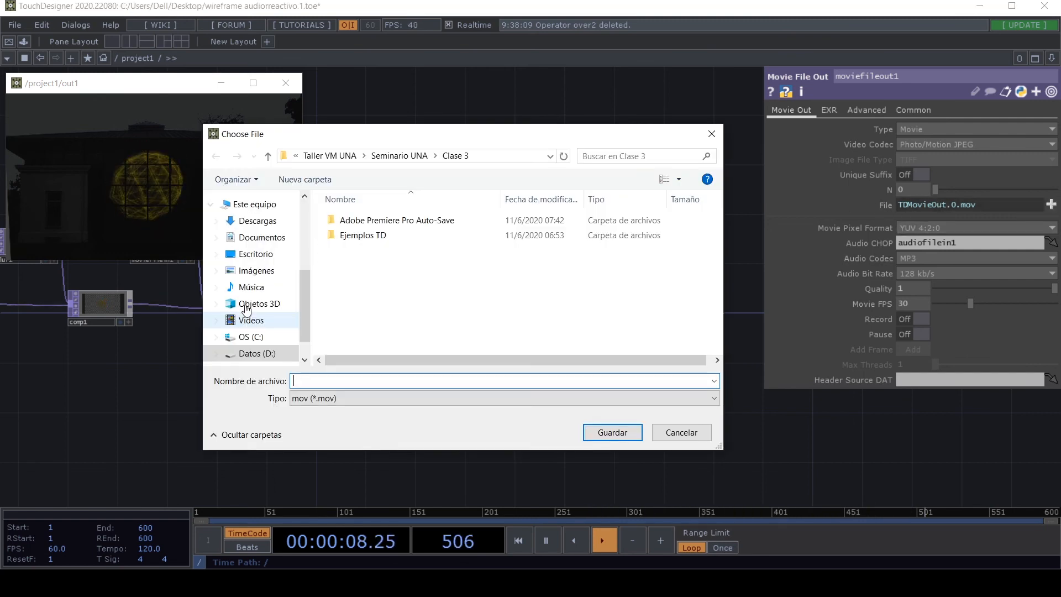
left_click(265, 254)
left_click(355, 381)
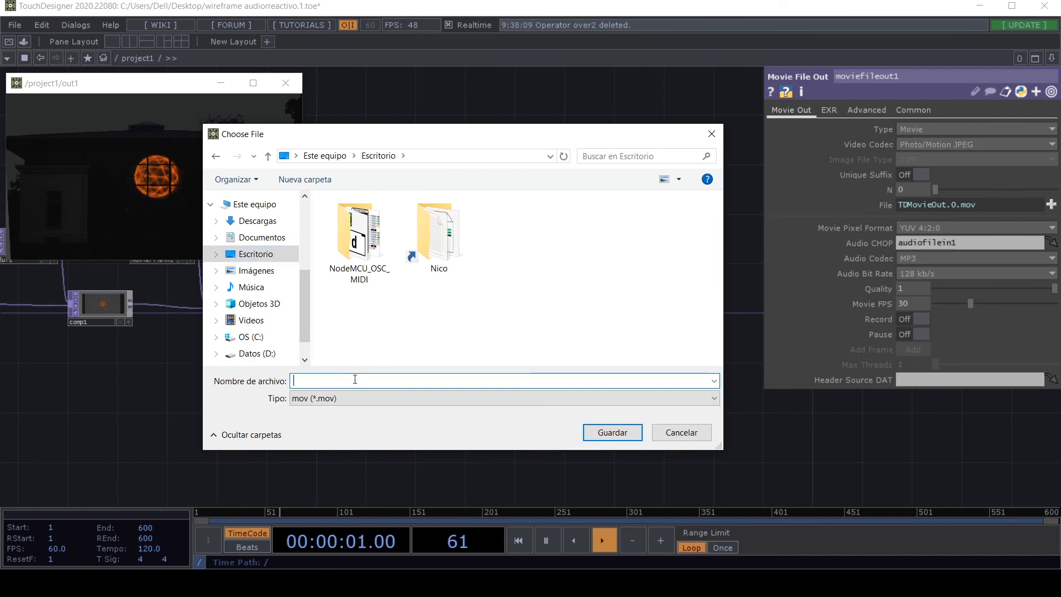
type("prueba1")
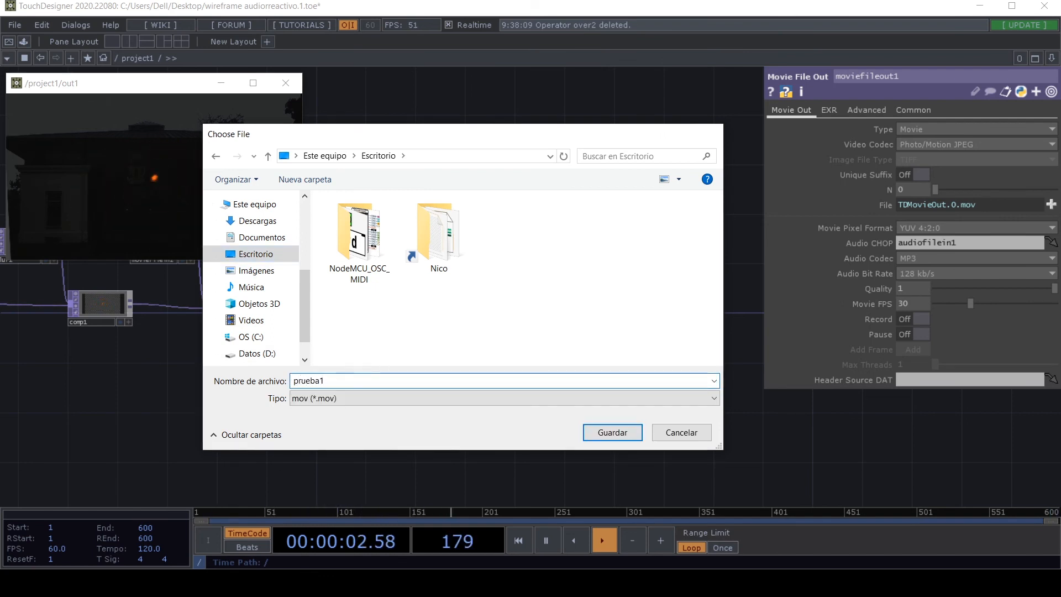
key("Return")
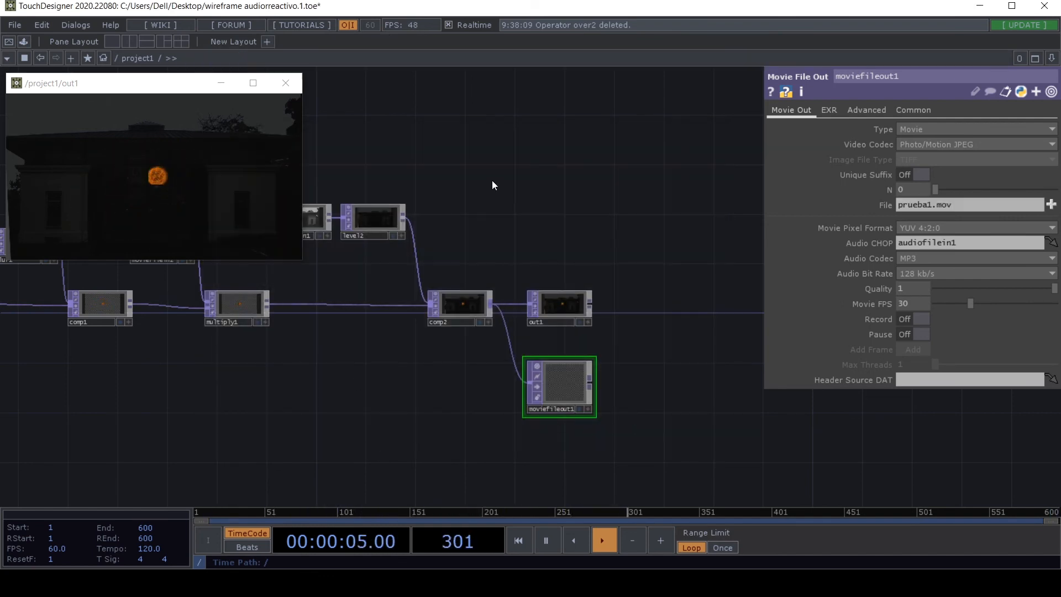
Step: Raise the Volume of audiodevout1 to 0.081 and return to moviefileout1 in the network
left_click_drag(320, 382, 751, 308)
scroll(301, 379, "down", 3)
left_click_drag(315, 406, 713, 369)
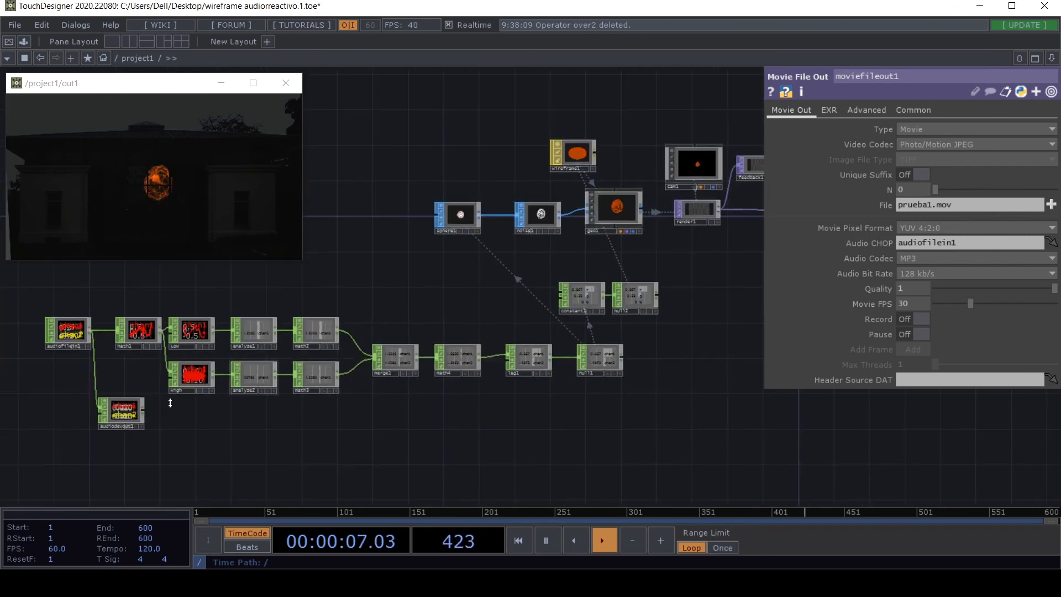
left_click(123, 412)
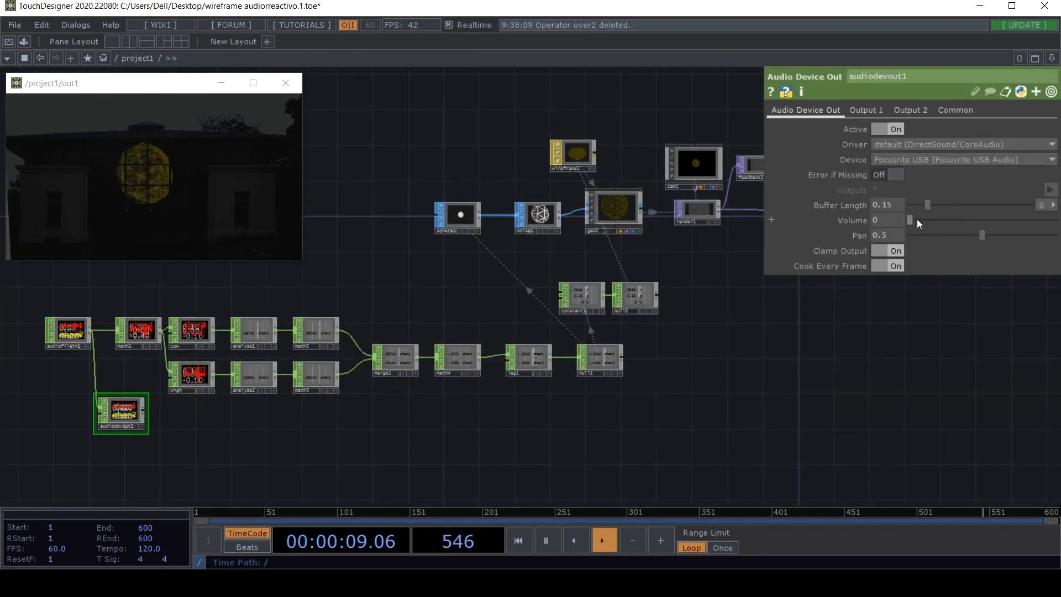
left_click_drag(917, 220, 921, 220)
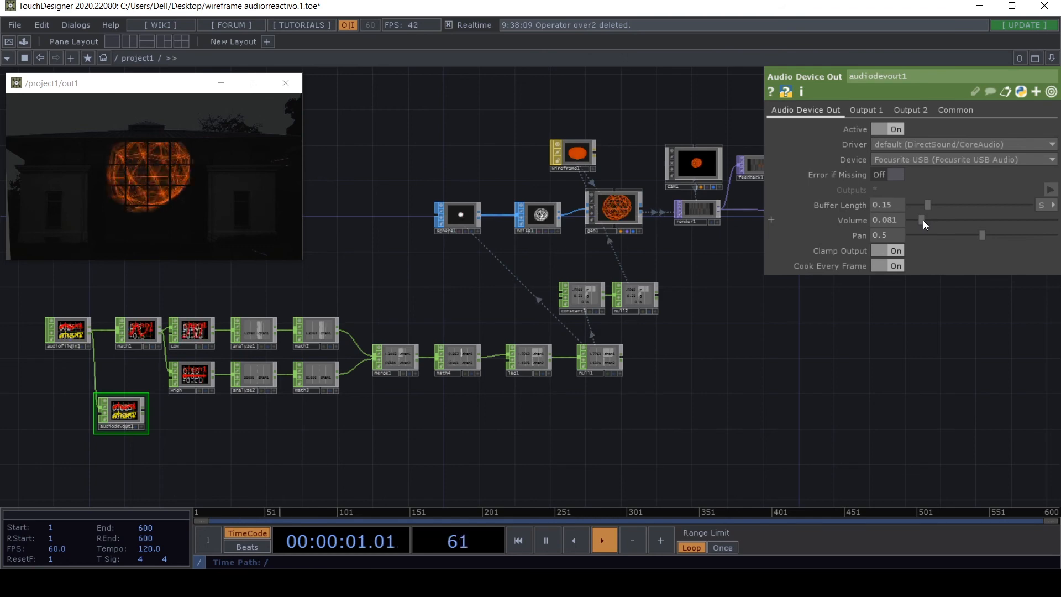
left_click_drag(804, 423, 550, 330)
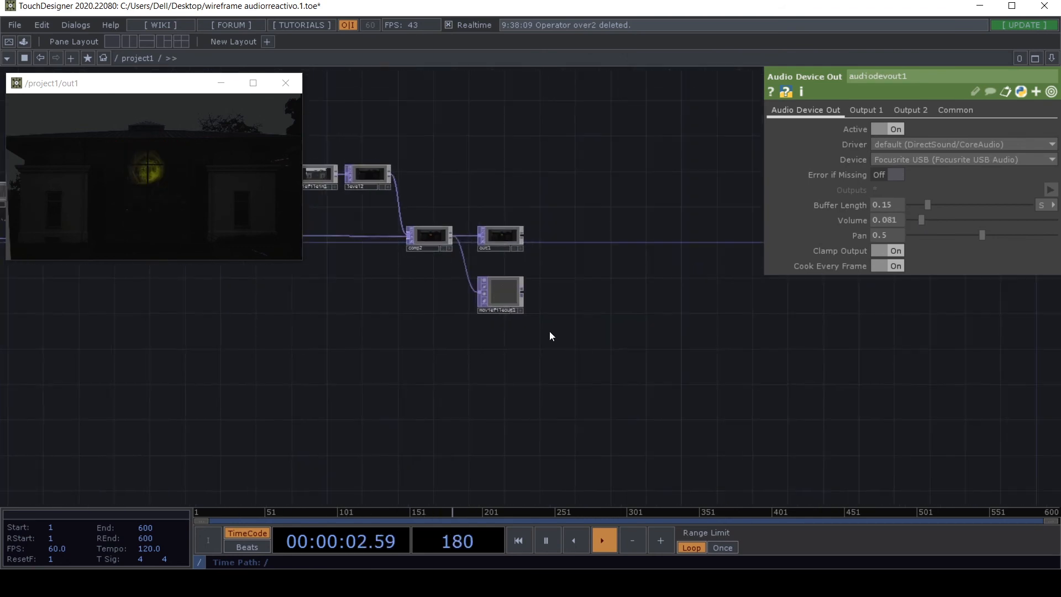
Step: Set the Movie FPS of moviefileout1 to 60
left_click(498, 293)
left_click_drag(445, 410, 618, 466)
left_click(920, 304)
type("60")
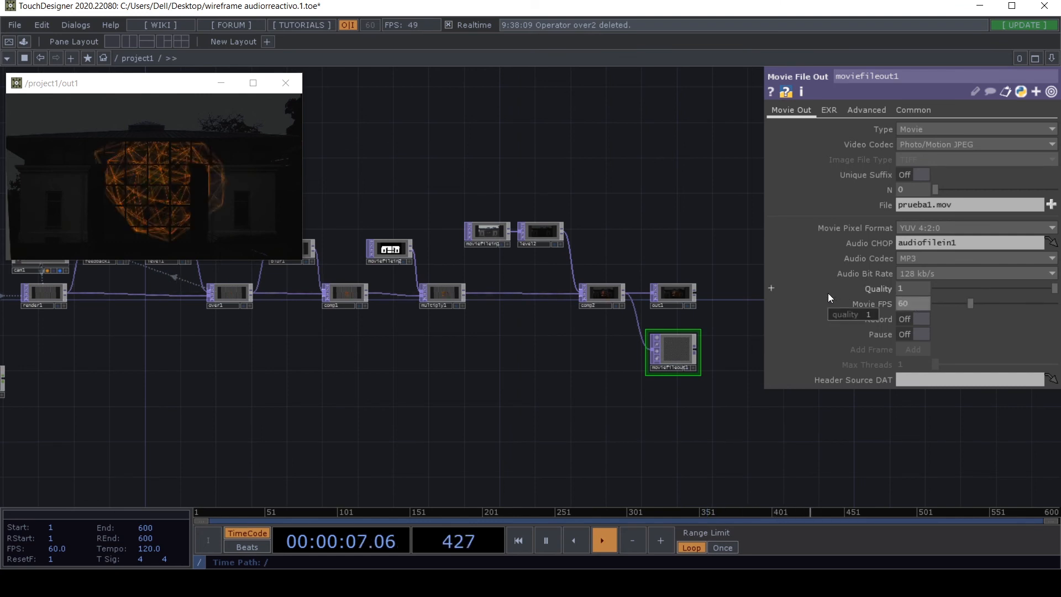
key("Return")
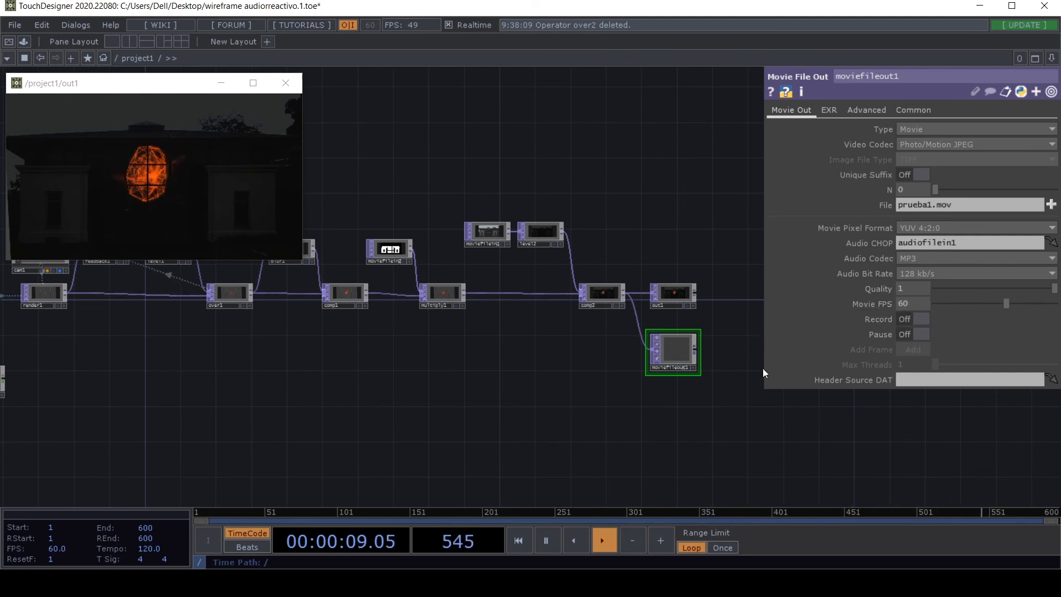
Step: Record a short take of the composite with moviefileout1, stop recording and pause the timeline
scroll(760, 366, "up", 3)
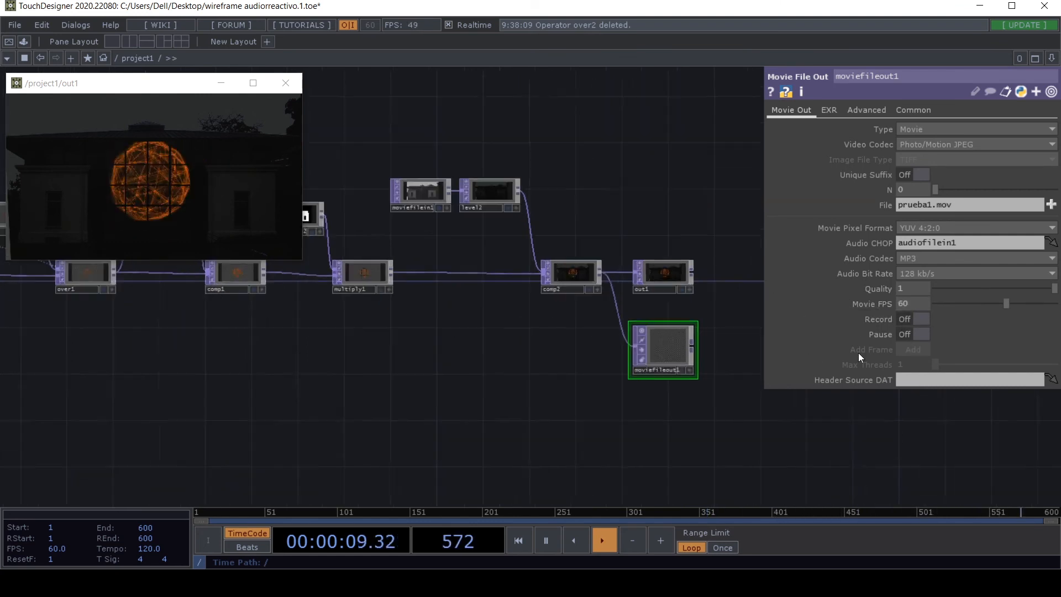
left_click(913, 320)
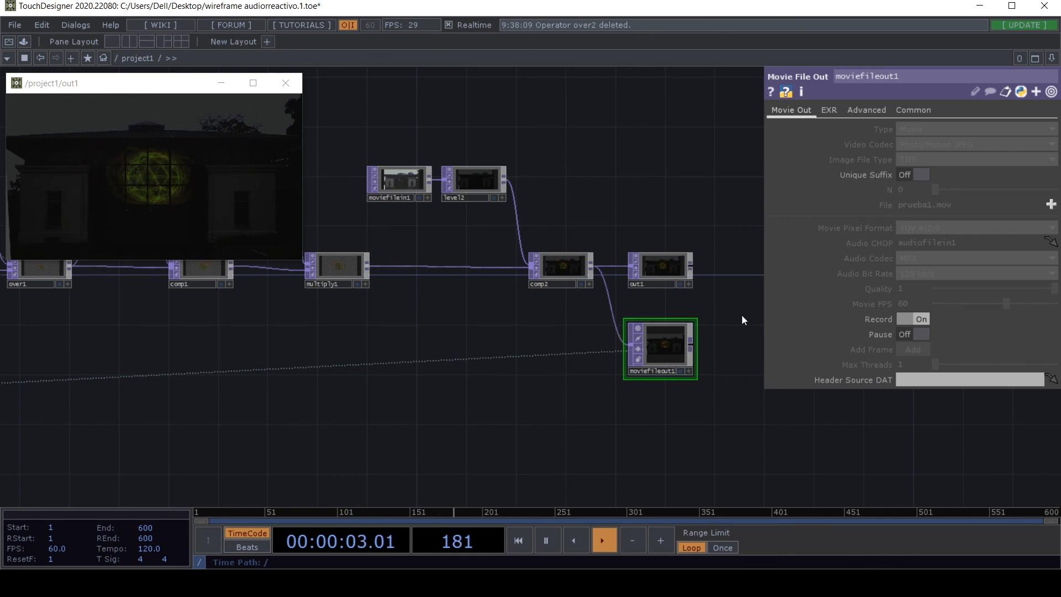
left_click(914, 319)
key("space")
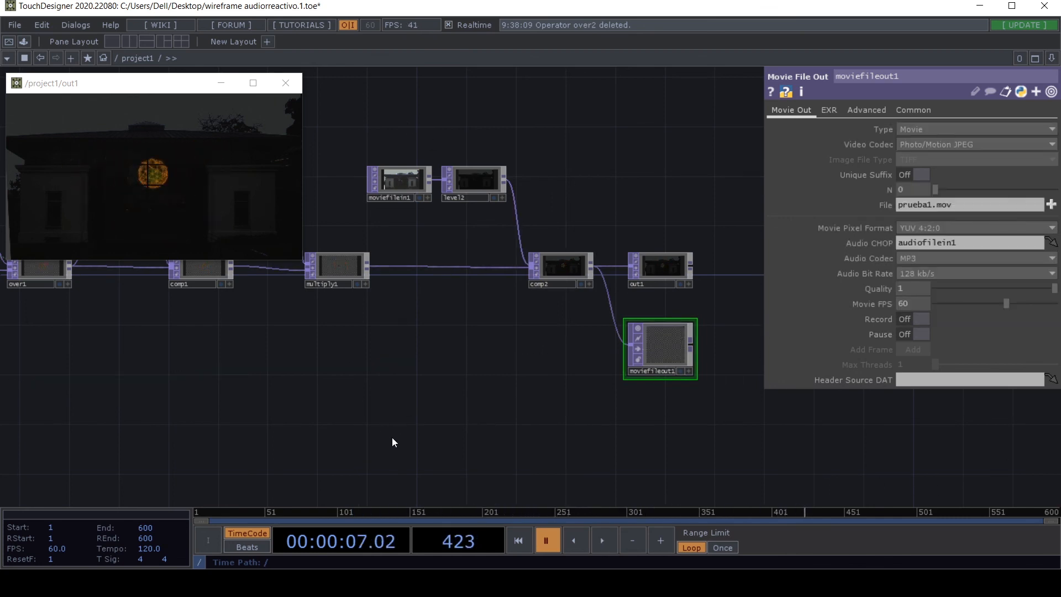
Step: Show the desktop, move prueba1.mov to a free central spot and open it with VLC media player
key("super+d")
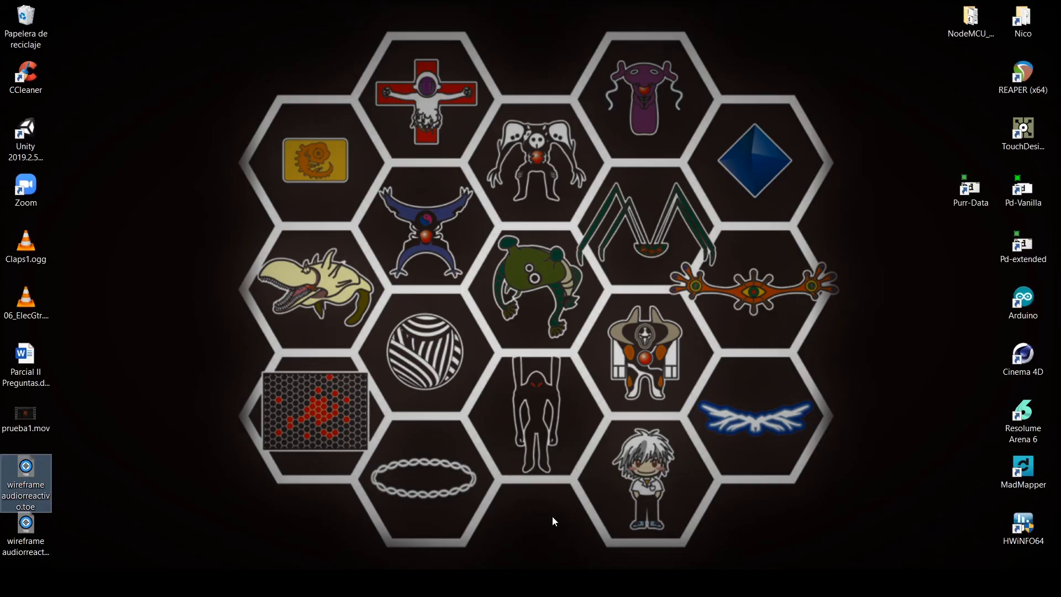
left_click_drag(30, 414, 554, 190)
right_click(550, 188)
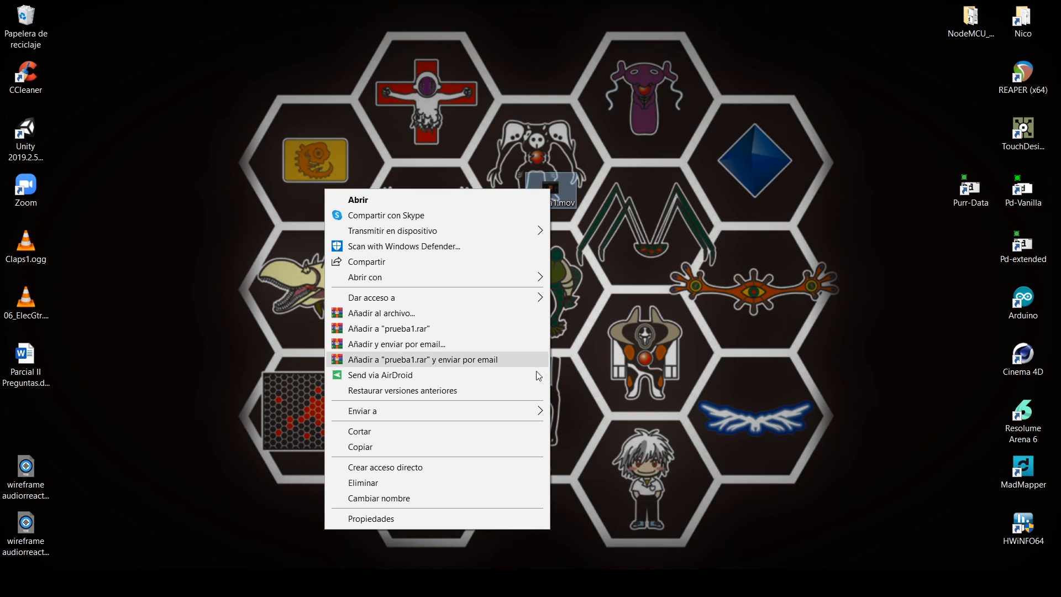
mouse_move(500, 275)
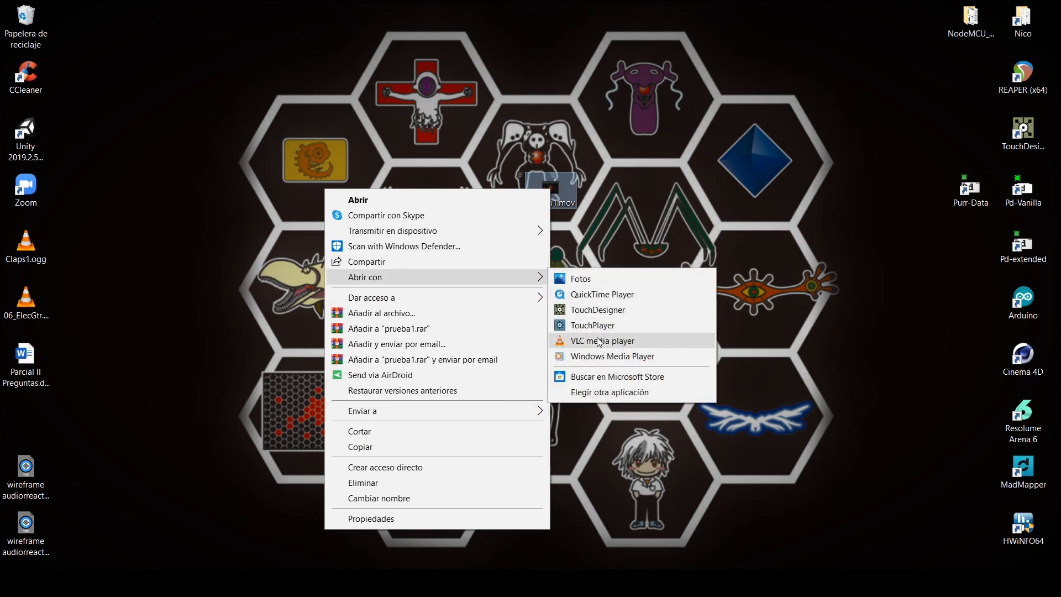
left_click(597, 340)
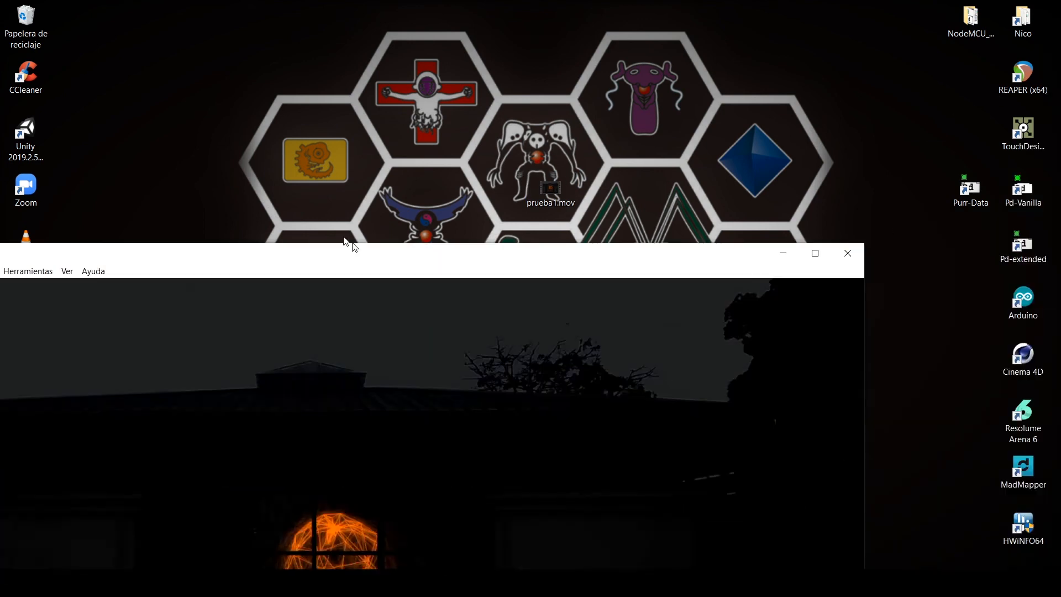
Step: Review the recording in a maximized VLC window with the volume lowered to 30%, close it and return to TouchDesigner
left_click_drag(351, 242, 390, 2)
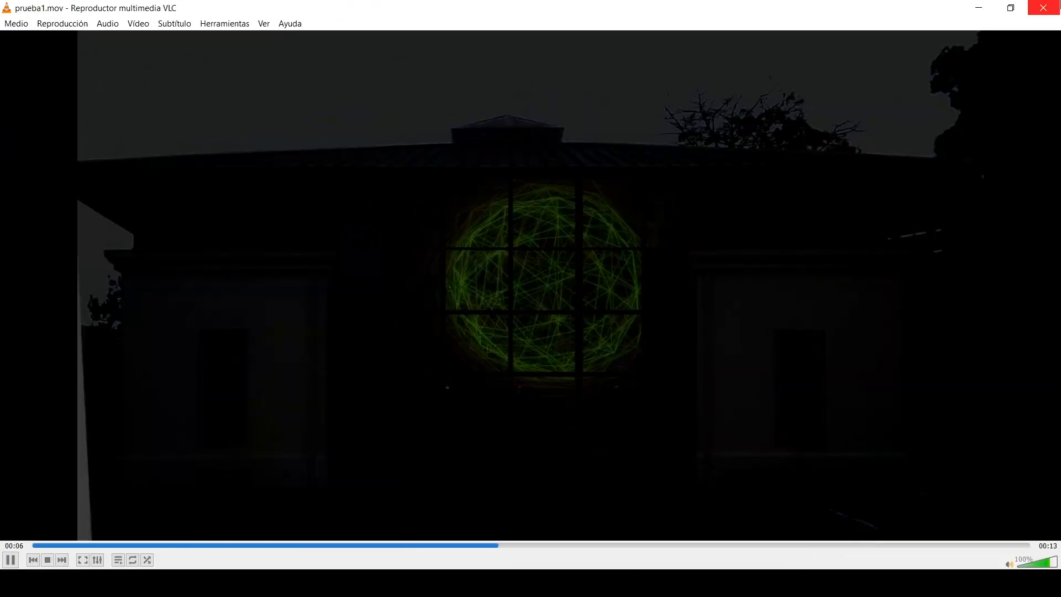
left_click(1029, 560)
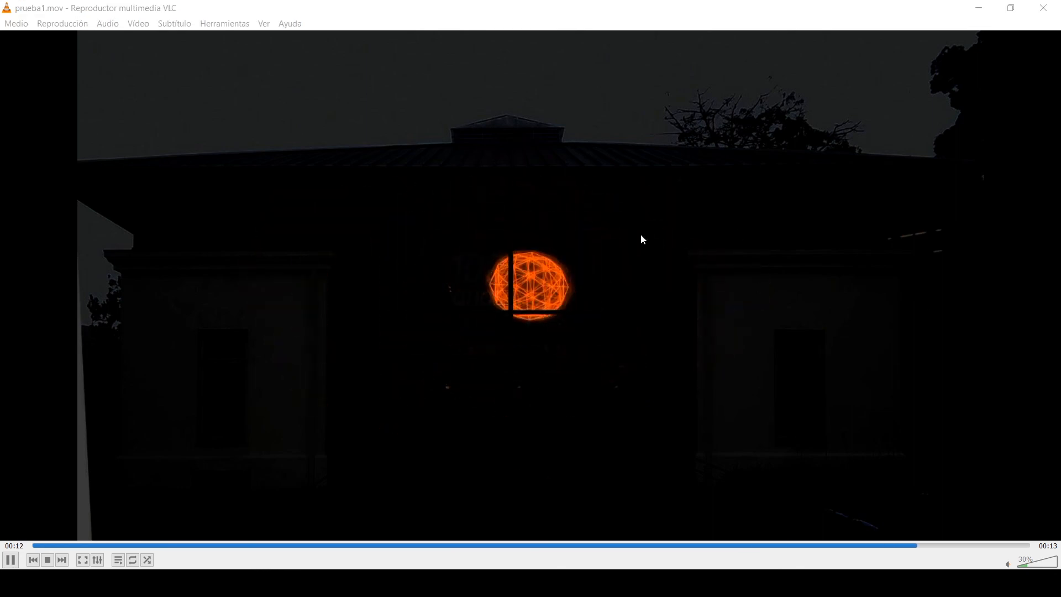
left_click(1046, 8)
key("alt+Tab")
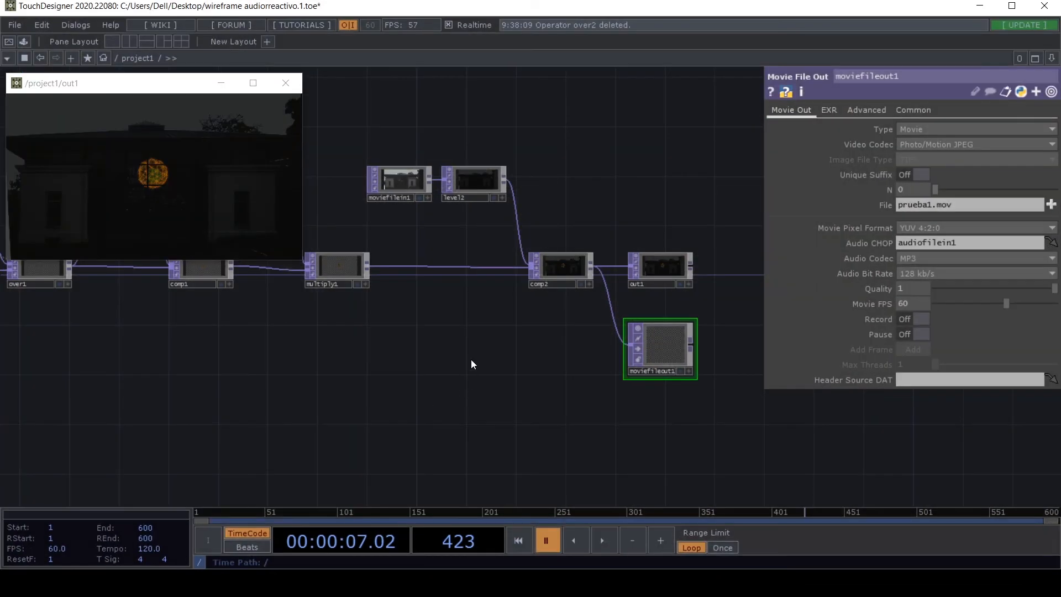
Step: Close the out1 viewer window and move moviefileout1 below the wire between multiply1 and comp2
left_click(287, 82)
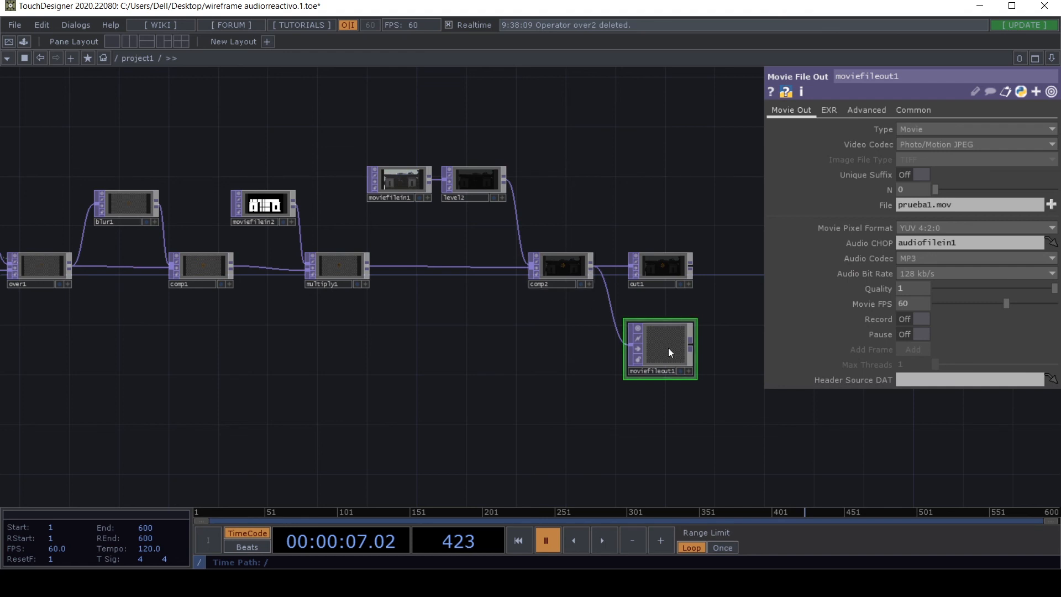
left_click_drag(551, 340, 622, 331)
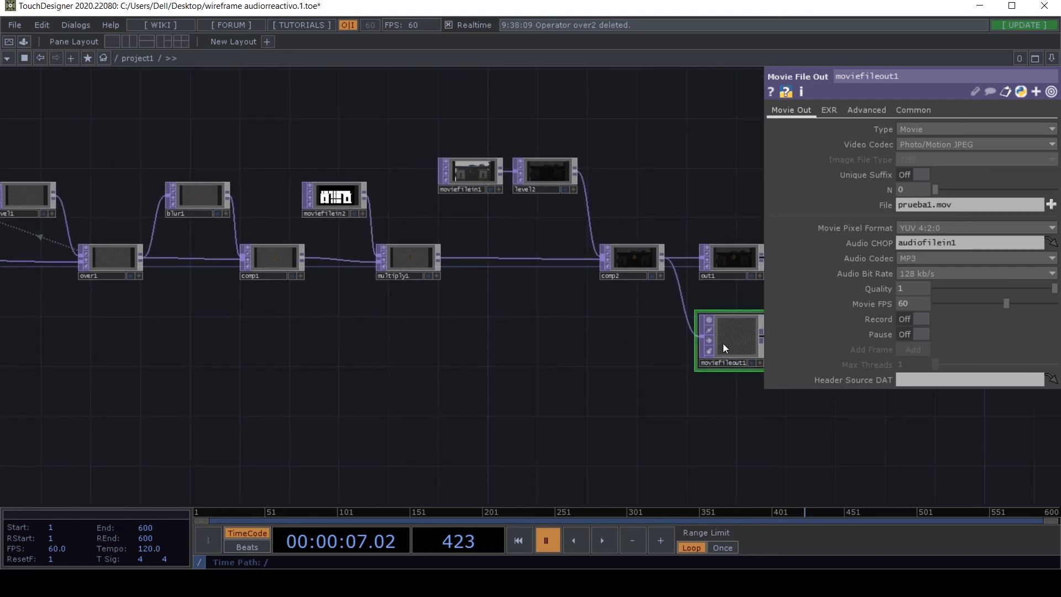
left_click_drag(723, 343, 541, 357)
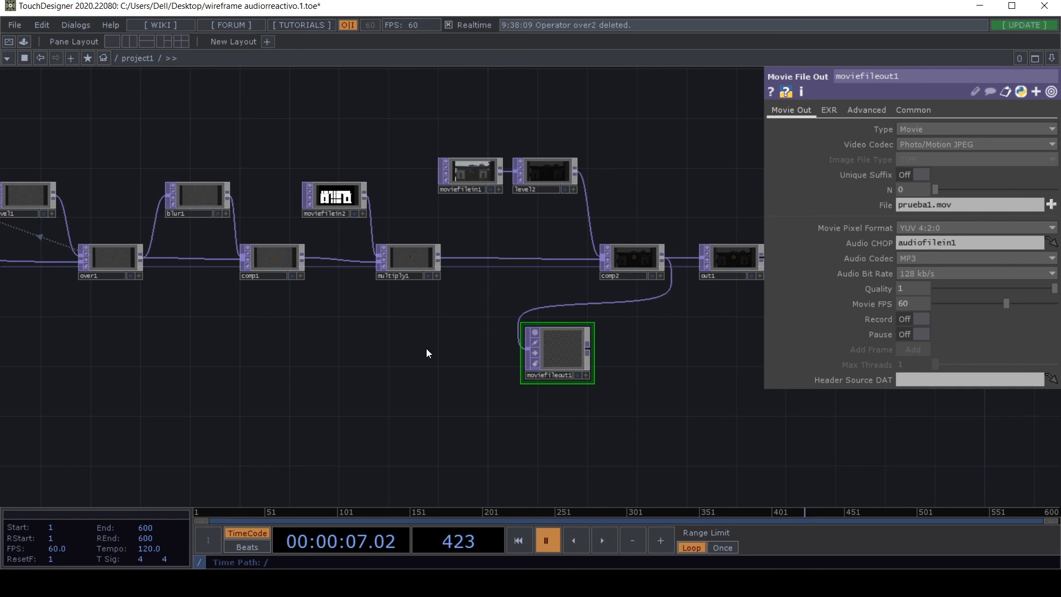
Step: Shift moviefilein2 slightly up and to the left above multiply1
left_click_drag(427, 423, 441, 427)
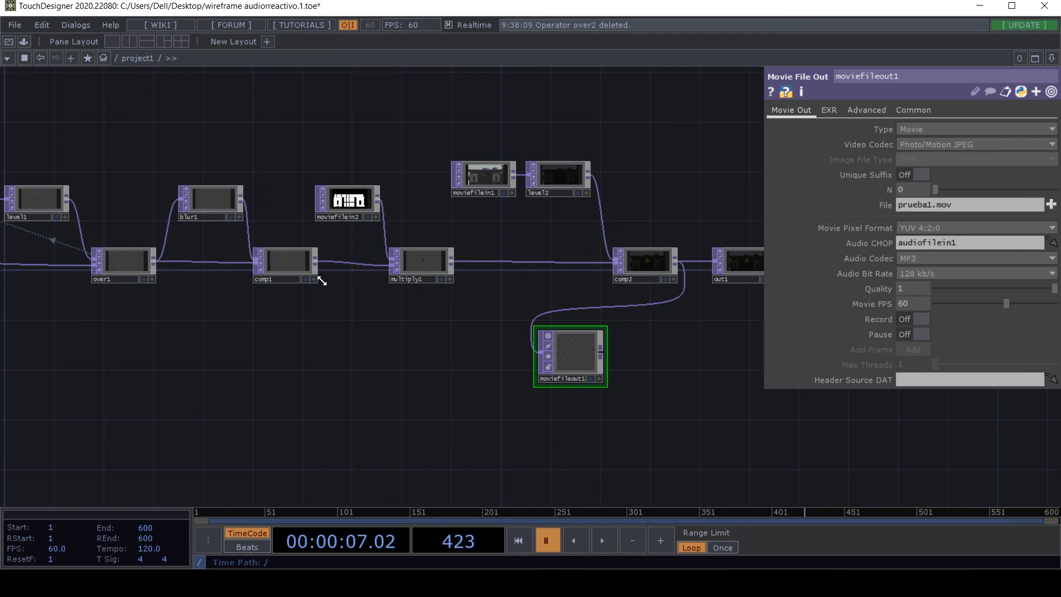
left_click_drag(316, 261, 431, 320)
left_click_drag(376, 195, 358, 179)
Step: Select all the audio CHOP operators from audiofilein1 through null1, together with constant1 and null2
left_click_drag(445, 414, 526, 349)
scroll(525, 353, "down", 3)
left_click_drag(387, 384, 755, 307)
scroll(595, 363, "down", 3)
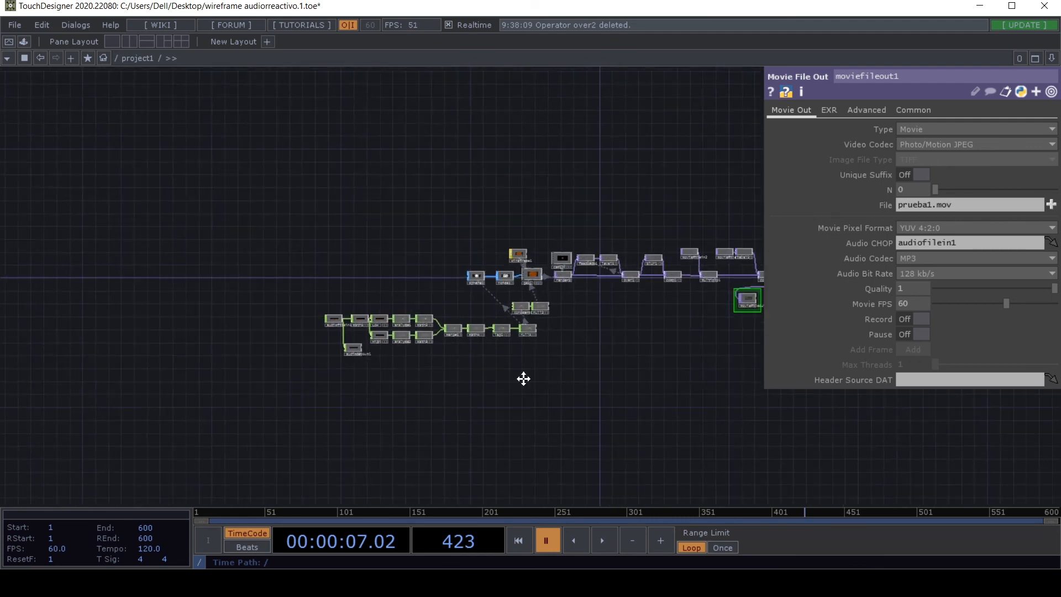
left_click_drag(524, 379, 180, 321)
left_click_drag(436, 398, 174, 313)
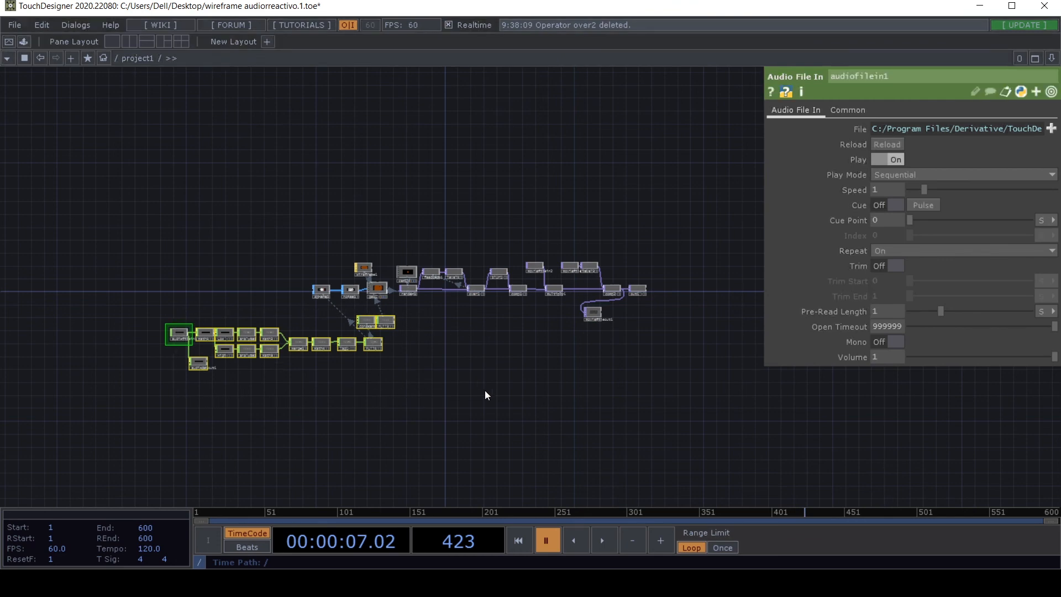
Step: Examine the audio chain from audiofilein1 through the Low and High branches to null1, and its place in the whole network
scroll(248, 403, "up", 5)
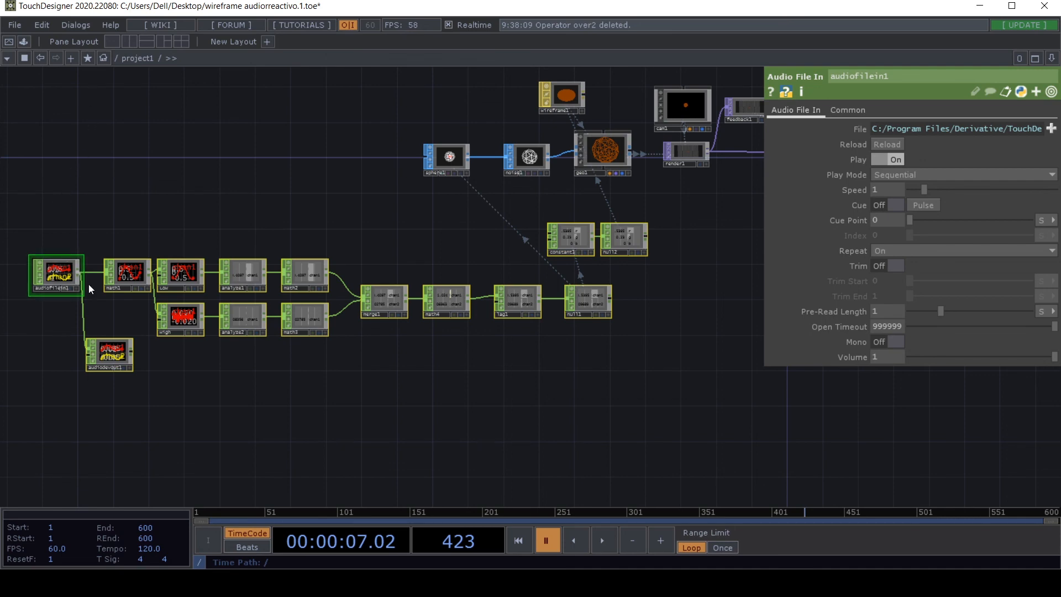
left_click_drag(39, 402, 309, 401)
scroll(321, 267, "up", 5)
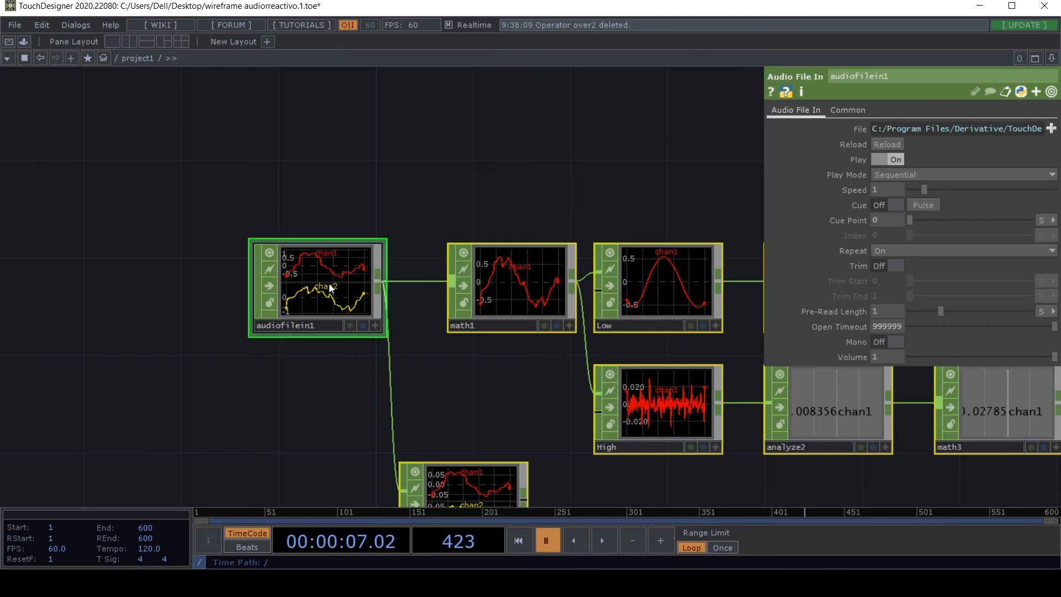
scroll(327, 357, "down", 2)
scroll(327, 357, "down", 2)
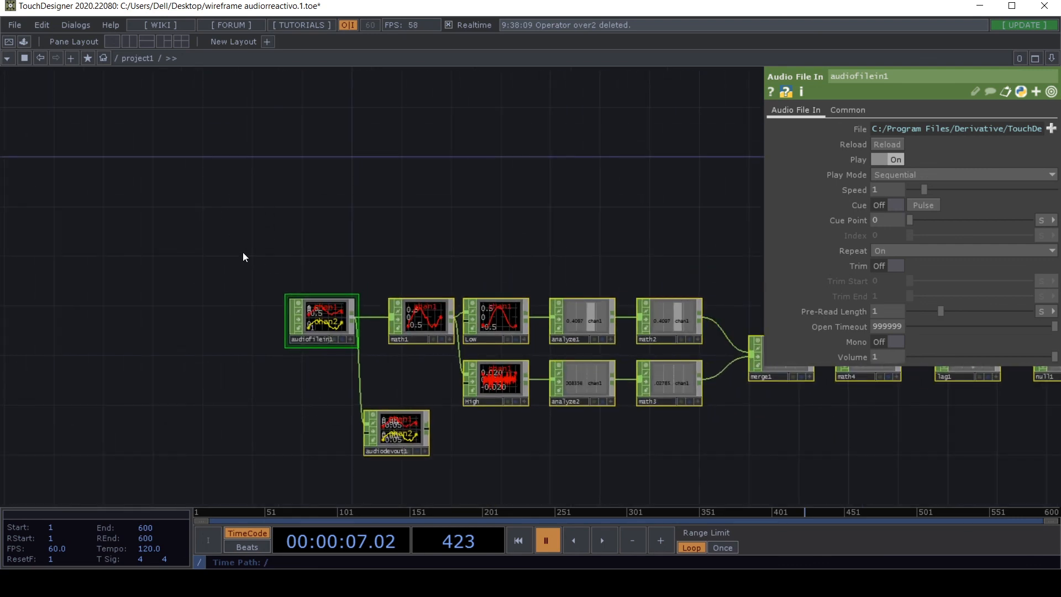
scroll(201, 396, "down", 2)
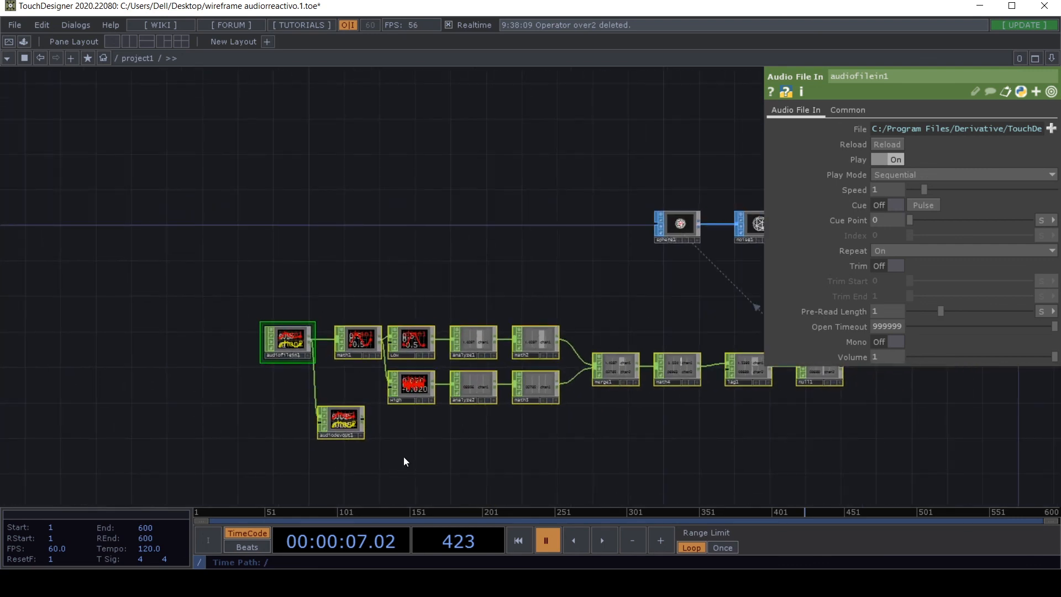
scroll(294, 390, "down", 5)
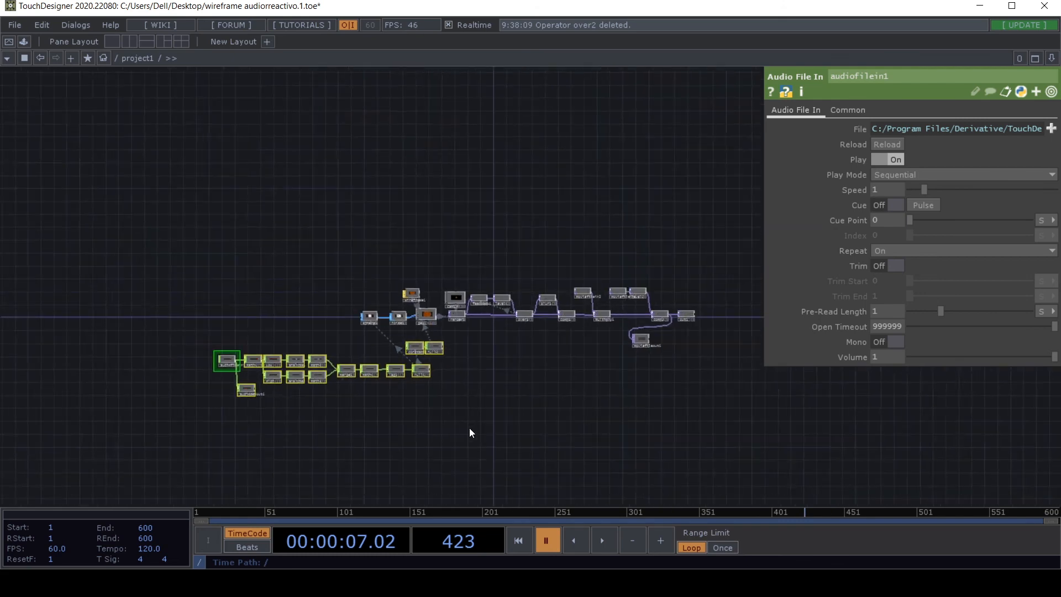
left_click_drag(469, 429, 386, 423)
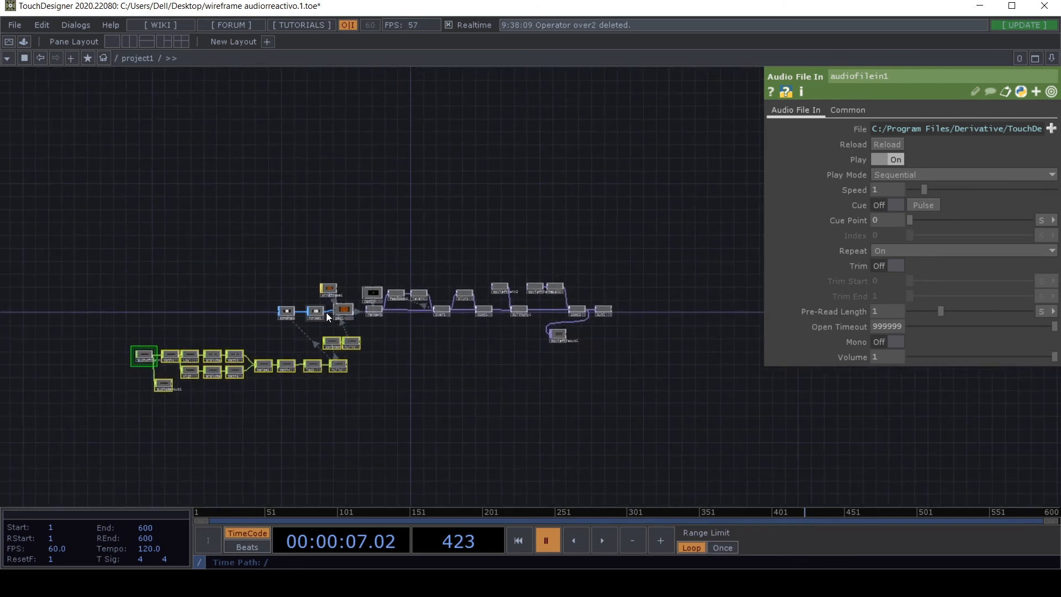